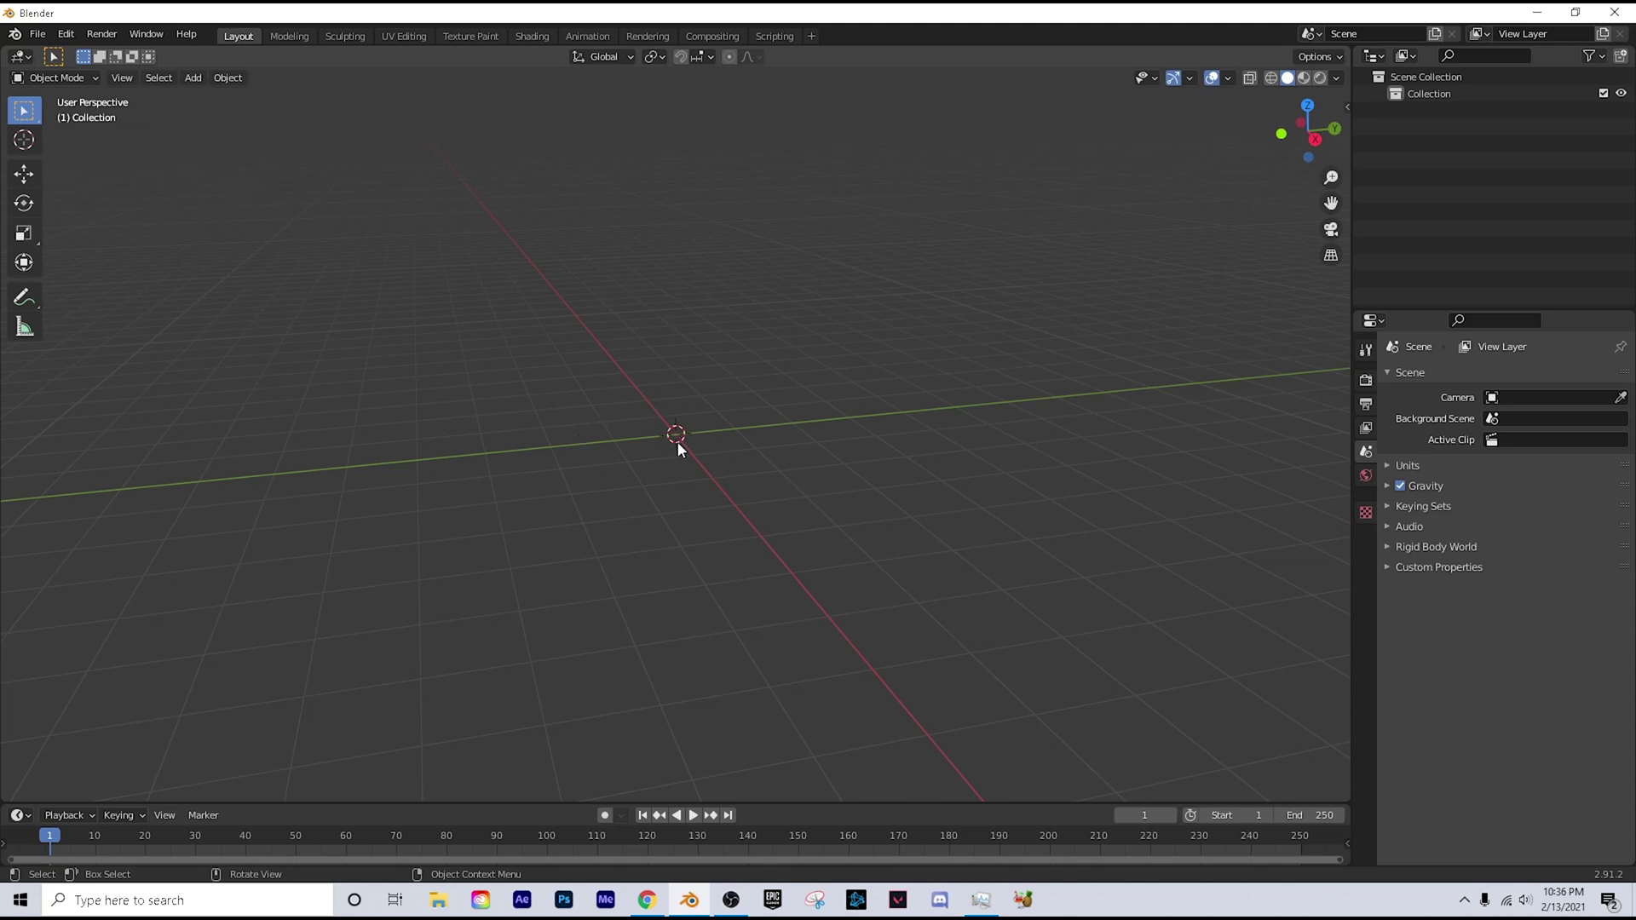
middle_drag(594, 487, 665, 552)
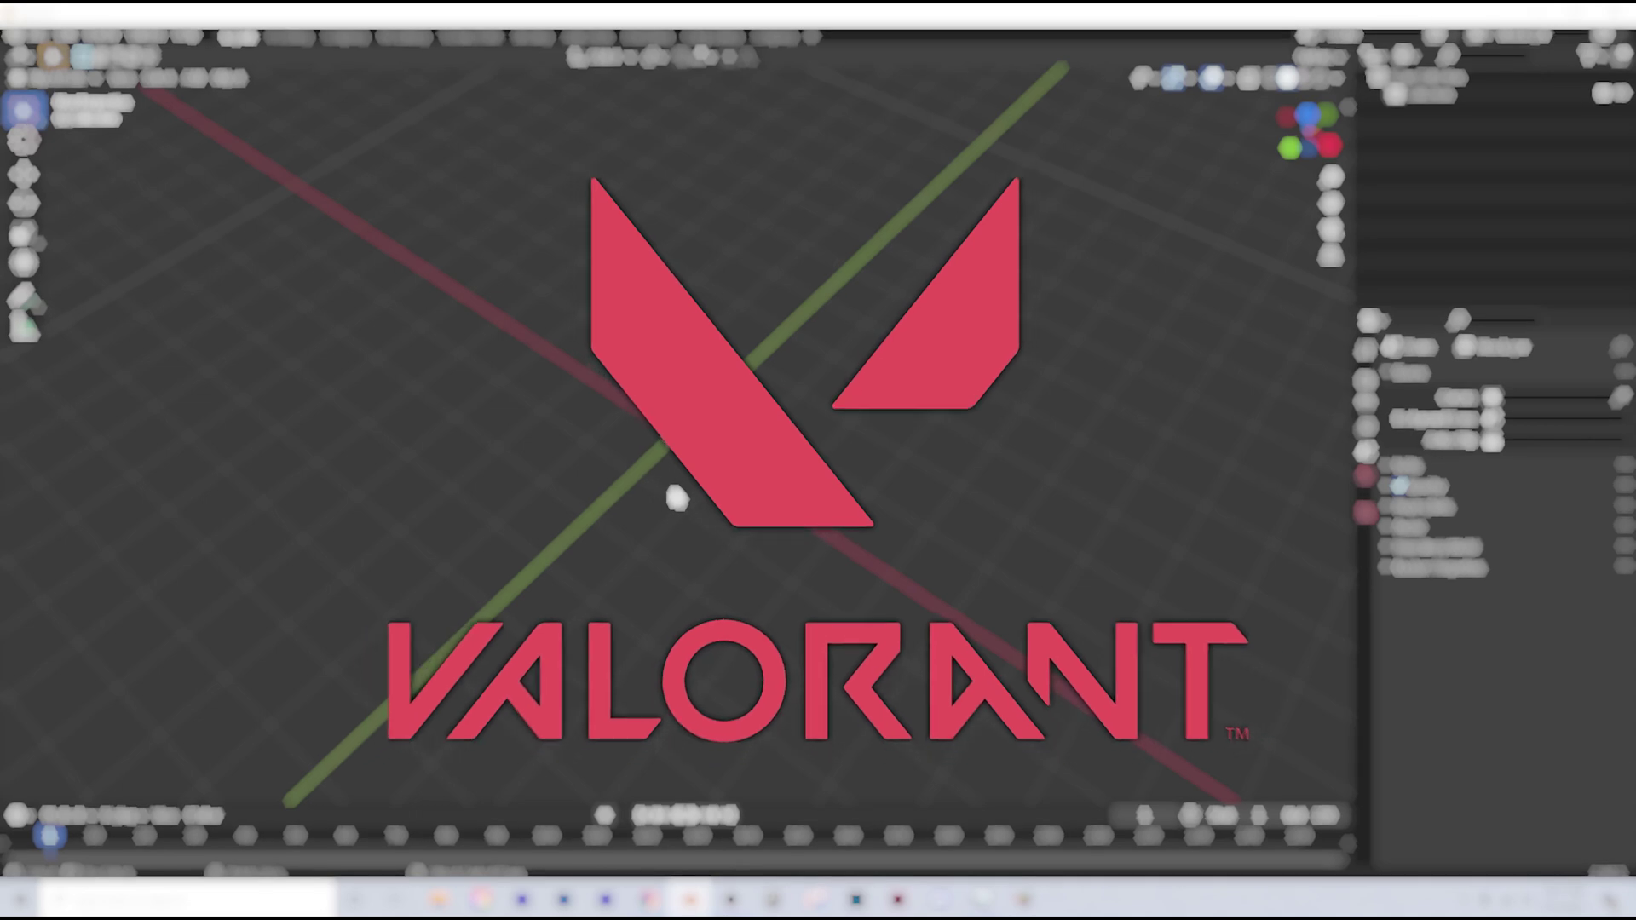
middle_drag(670, 562, 653, 518)
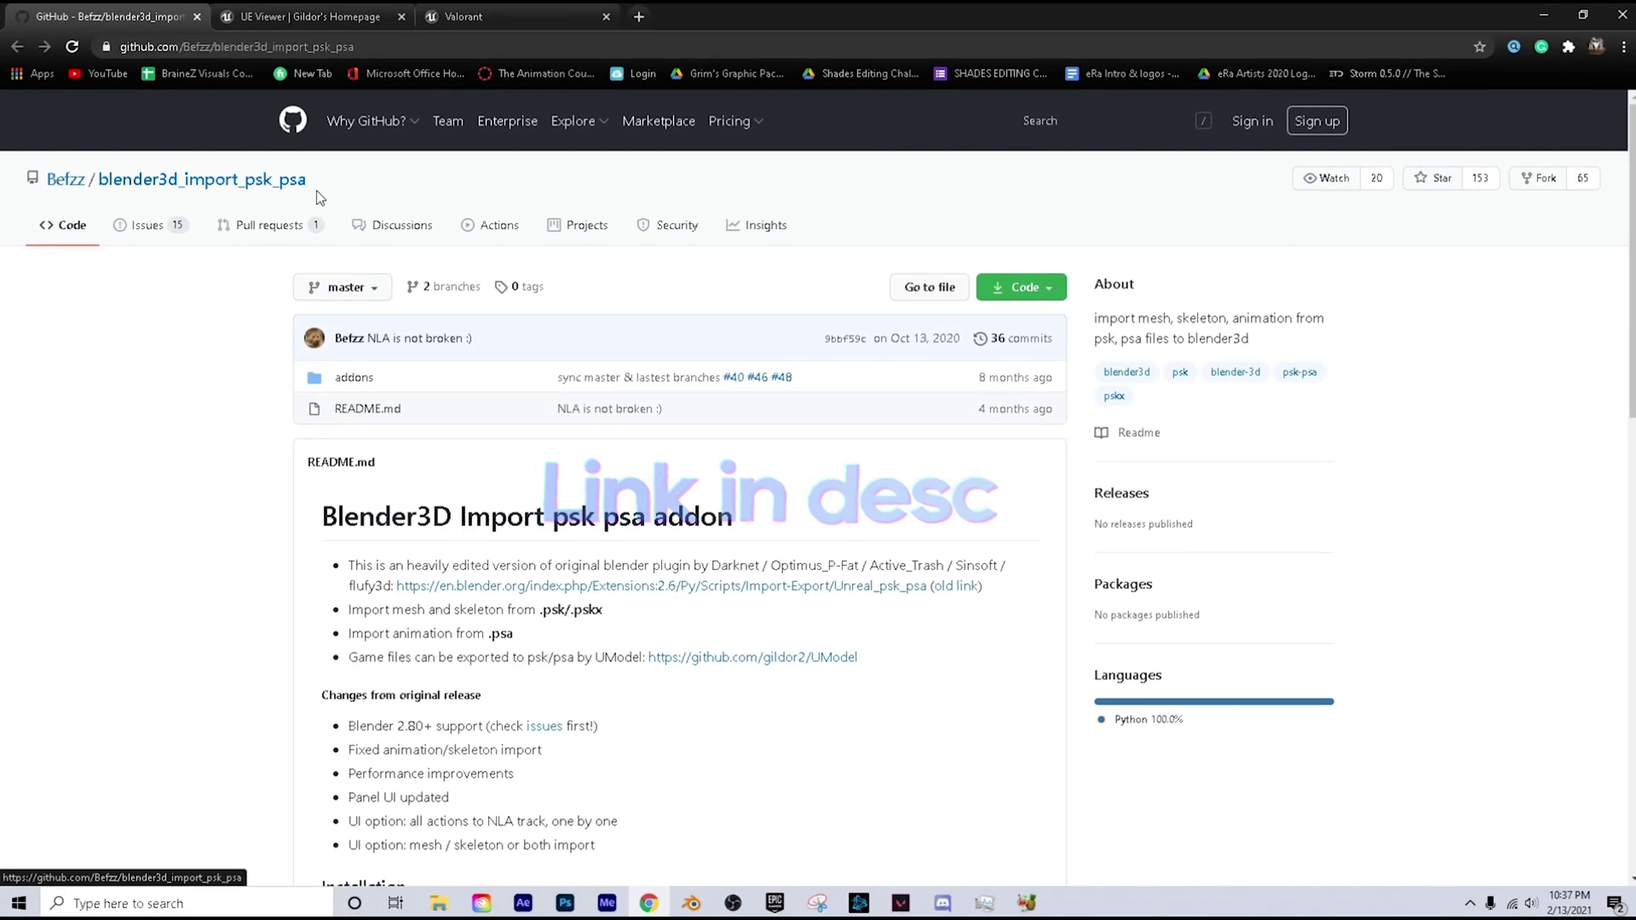
Step: Download the blender3d_import_psk_psa repository from GitHub as a ZIP and show the downloaded file in its folder
click(1021, 287)
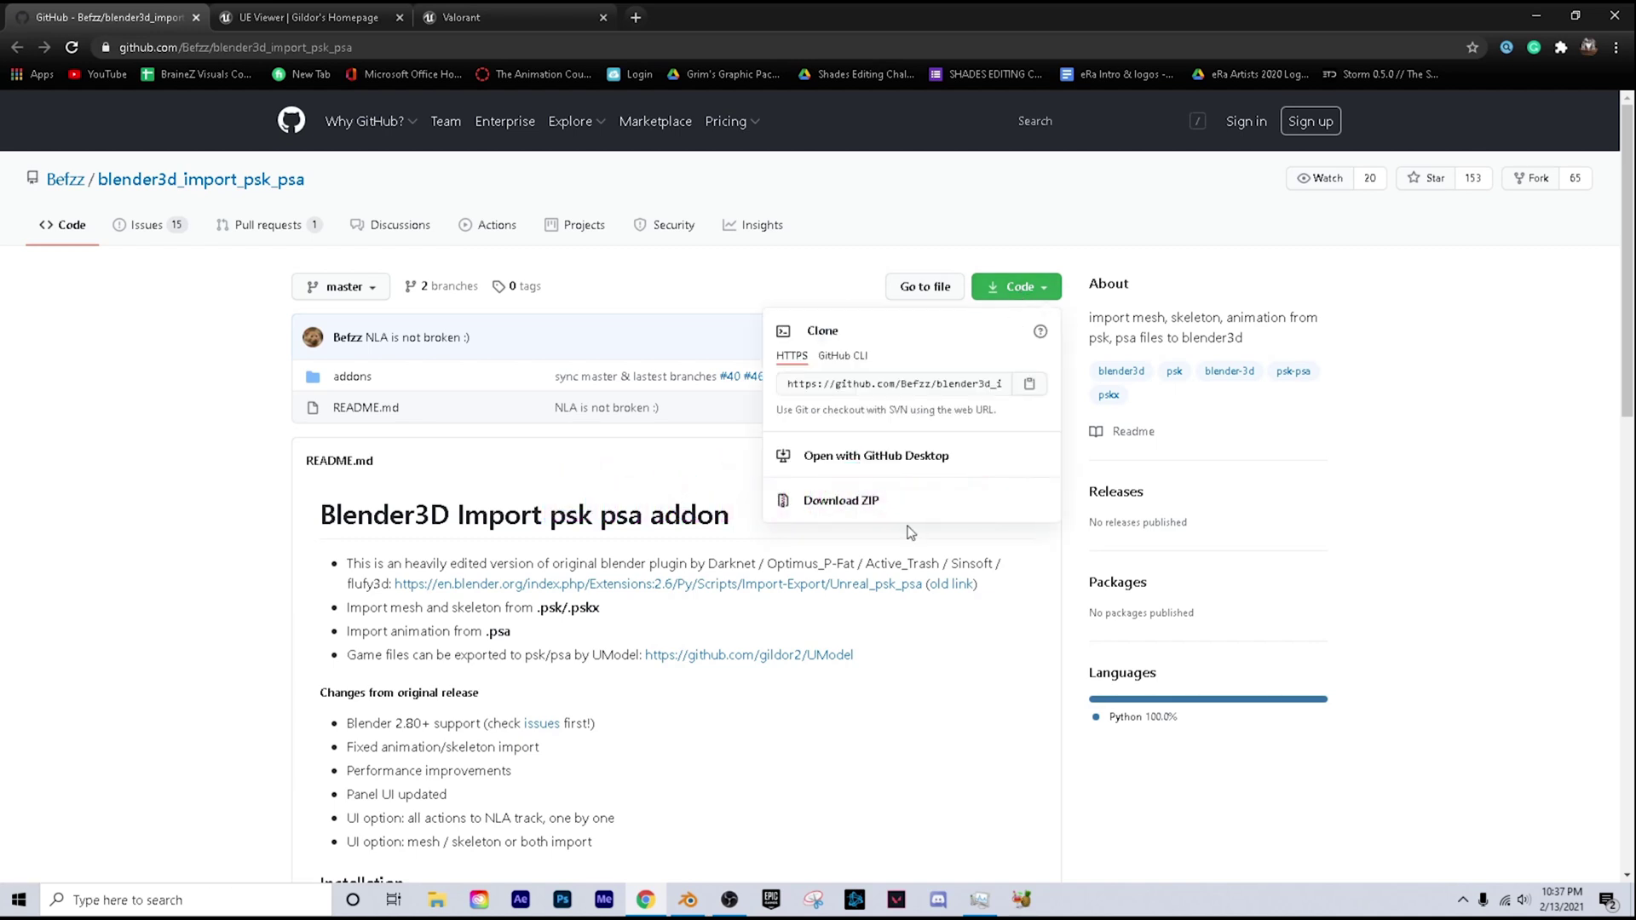
click(903, 511)
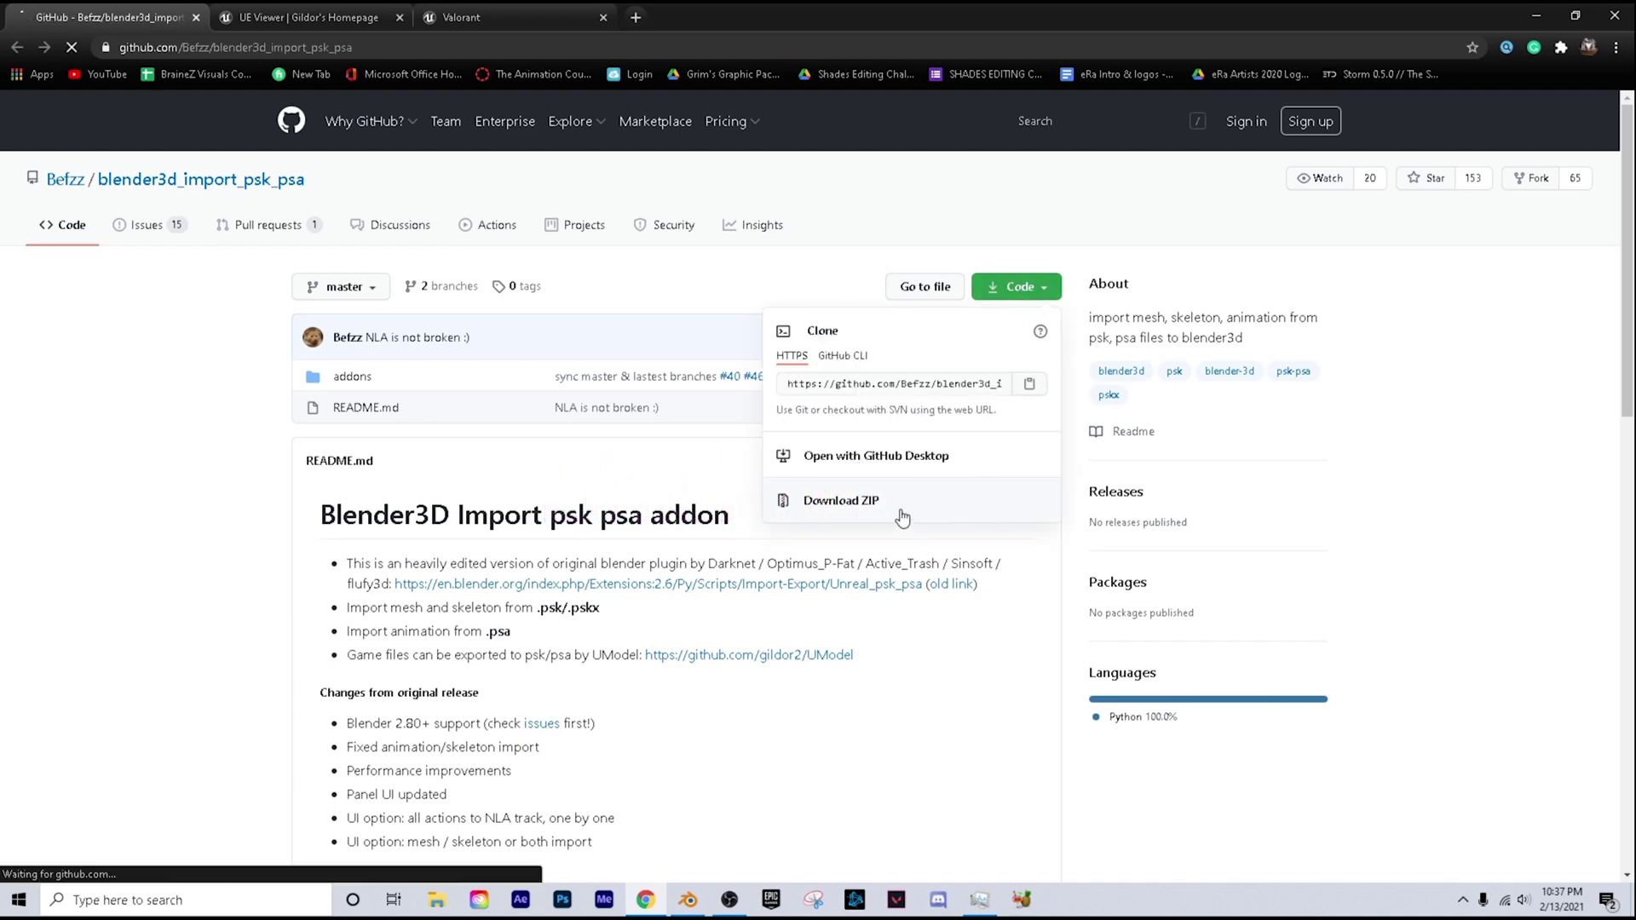
click(180, 859)
click(223, 803)
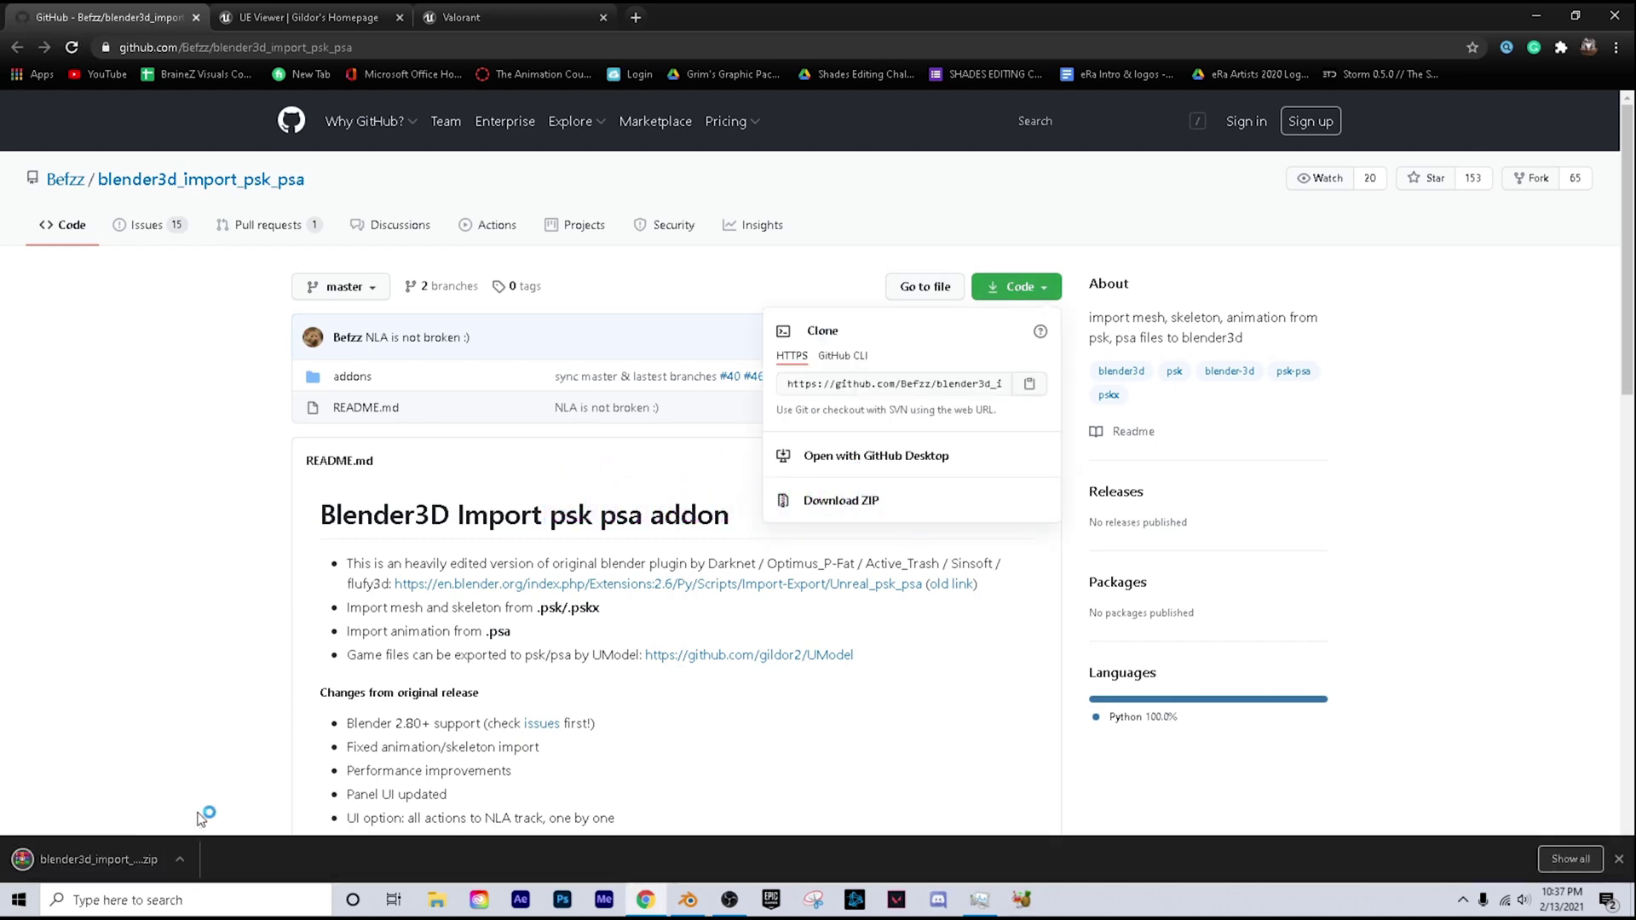
Step: Extract the blender3d_import_psk_psa-master archive in Downloads and open the extracted folder
right_click(249, 175)
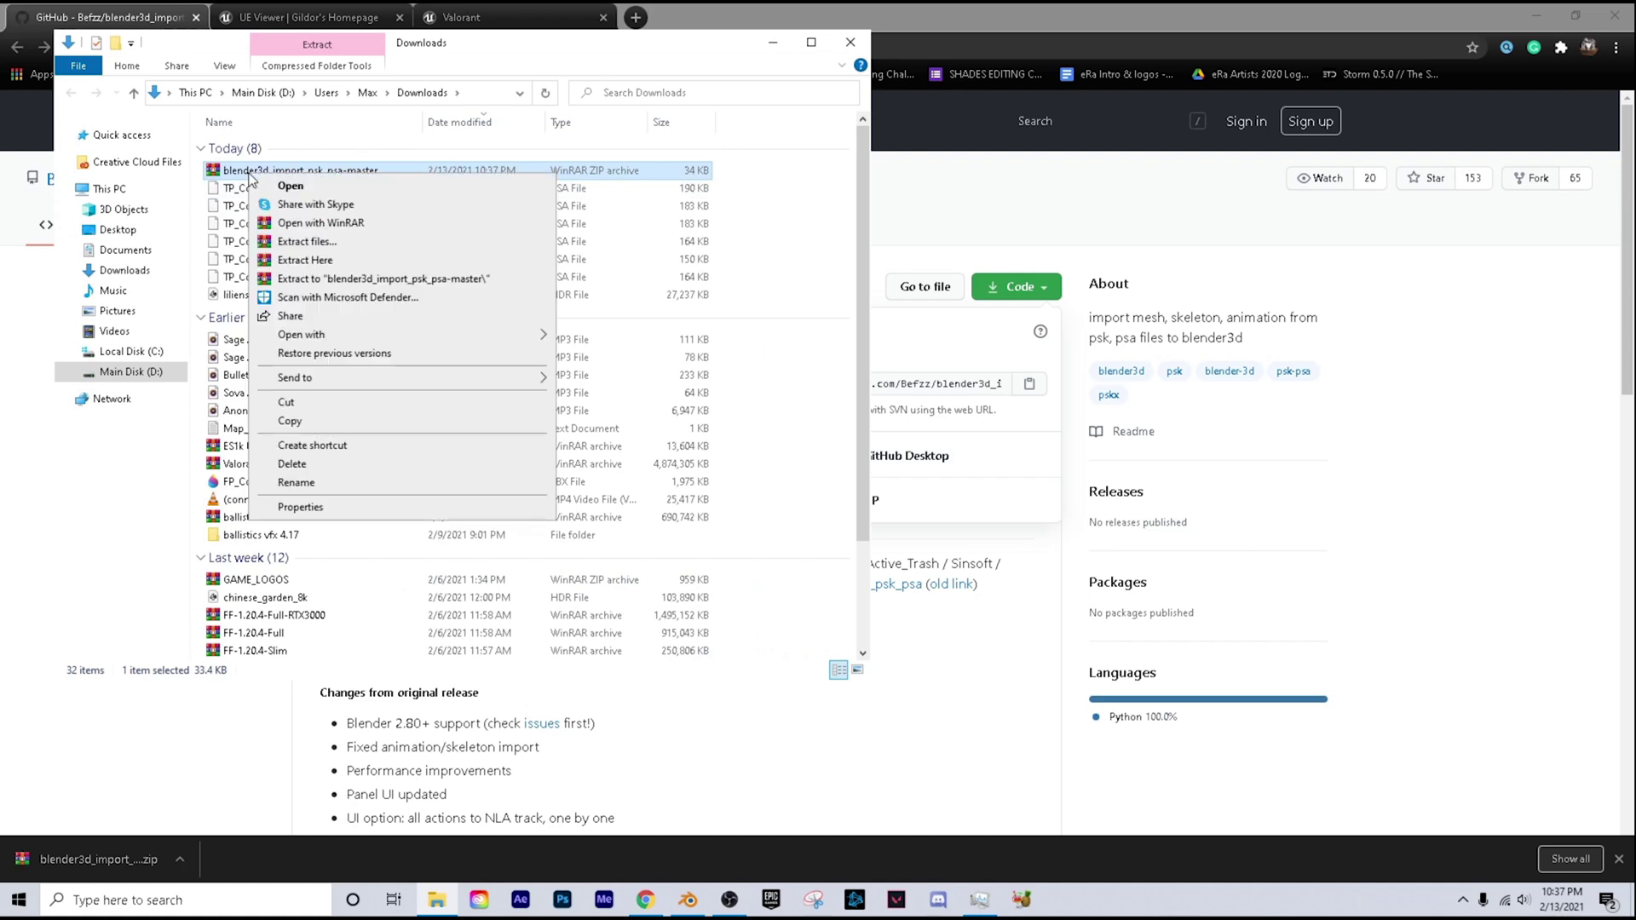
click(255, 187)
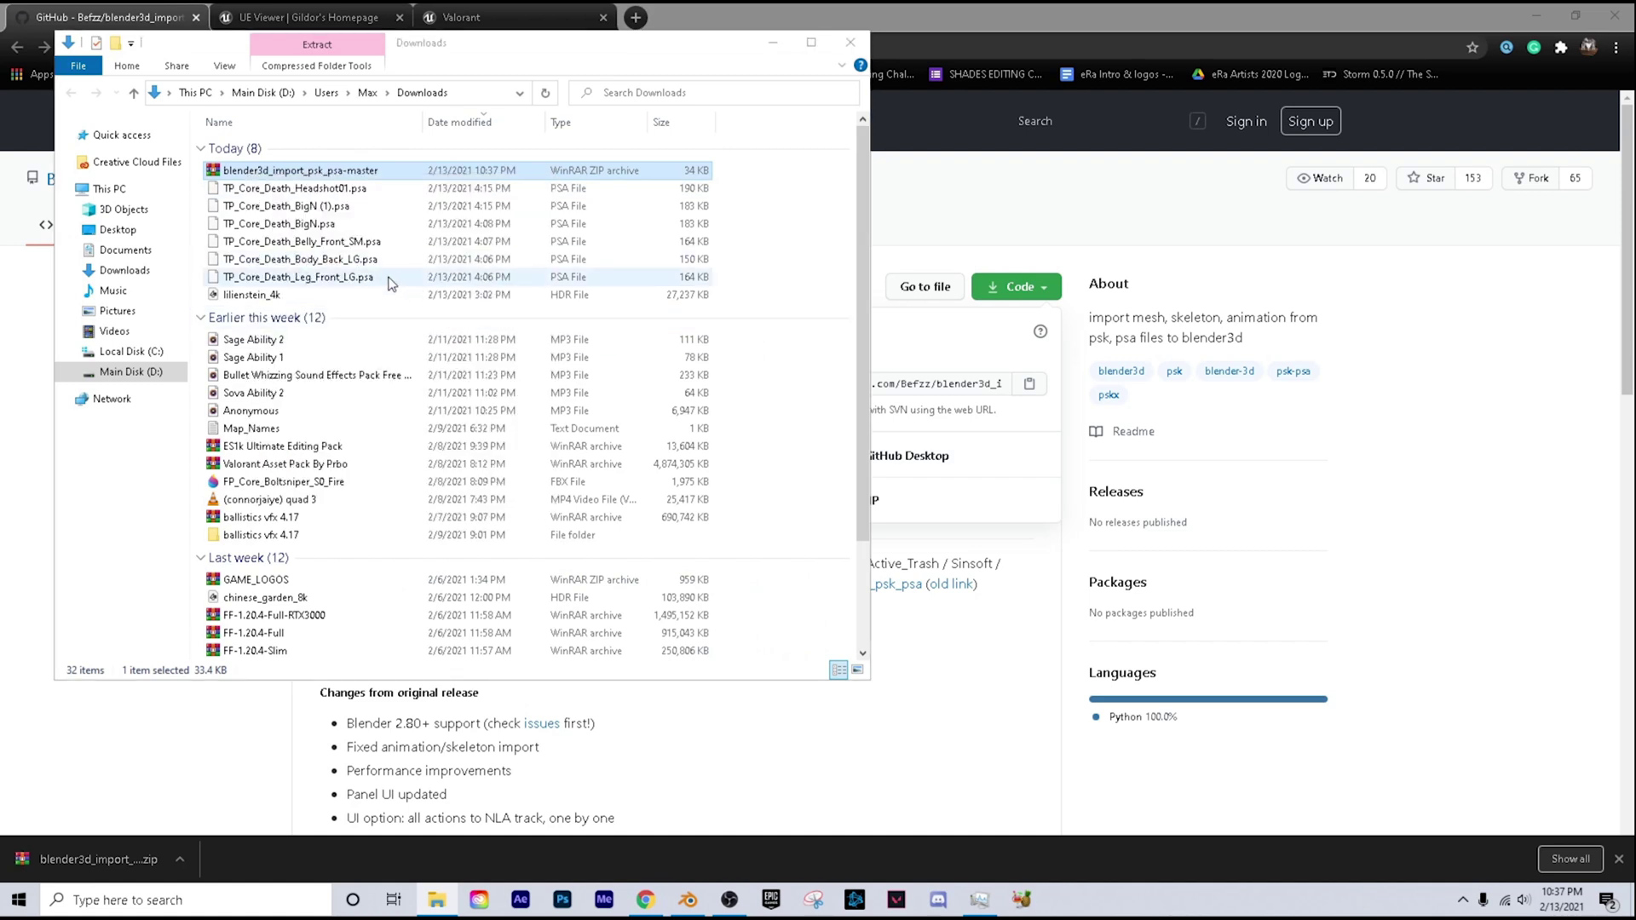
scroll(383, 315, down, 4)
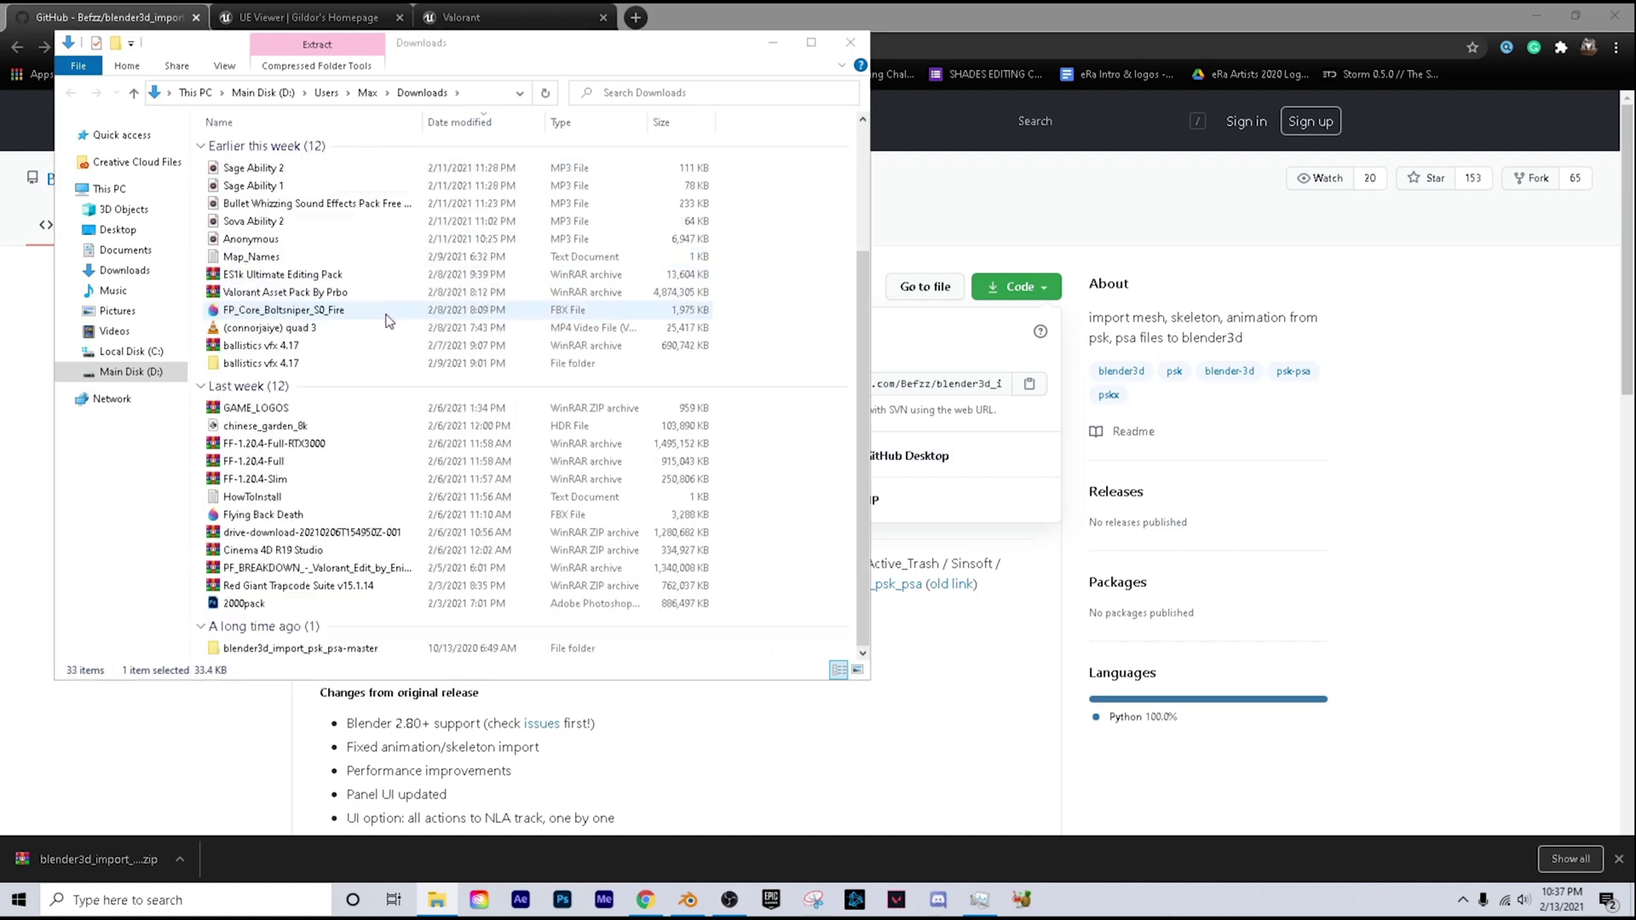
double_click(339, 655)
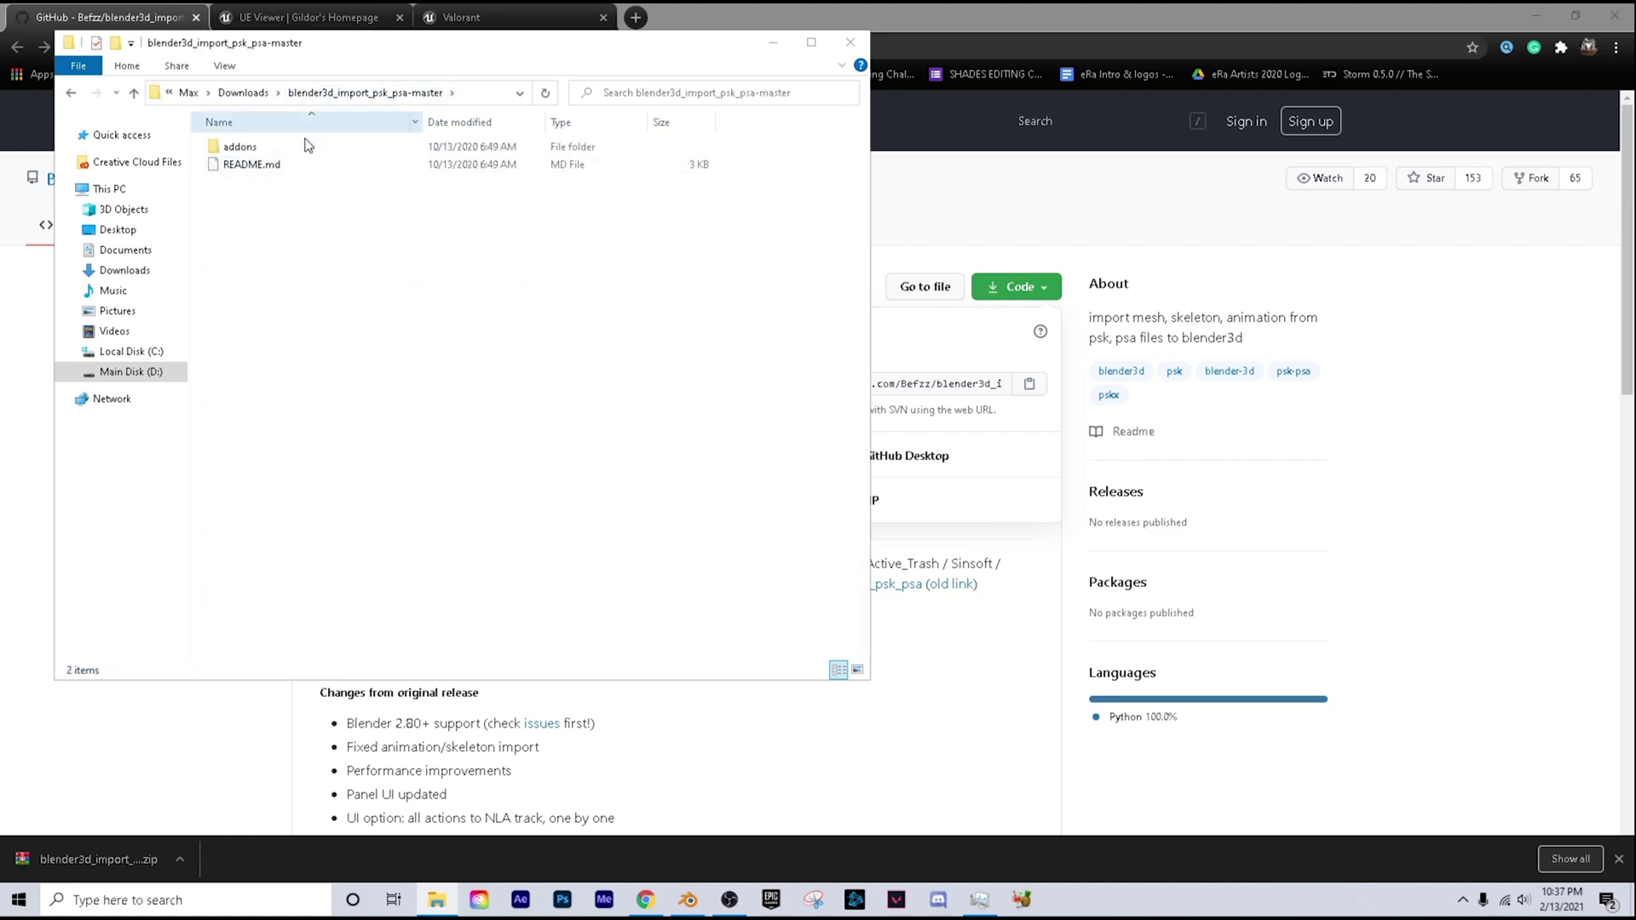
Step: Move the addons folder out of the extracted folder onto the desktop and close the file window
drag(410, 47, 718, 85)
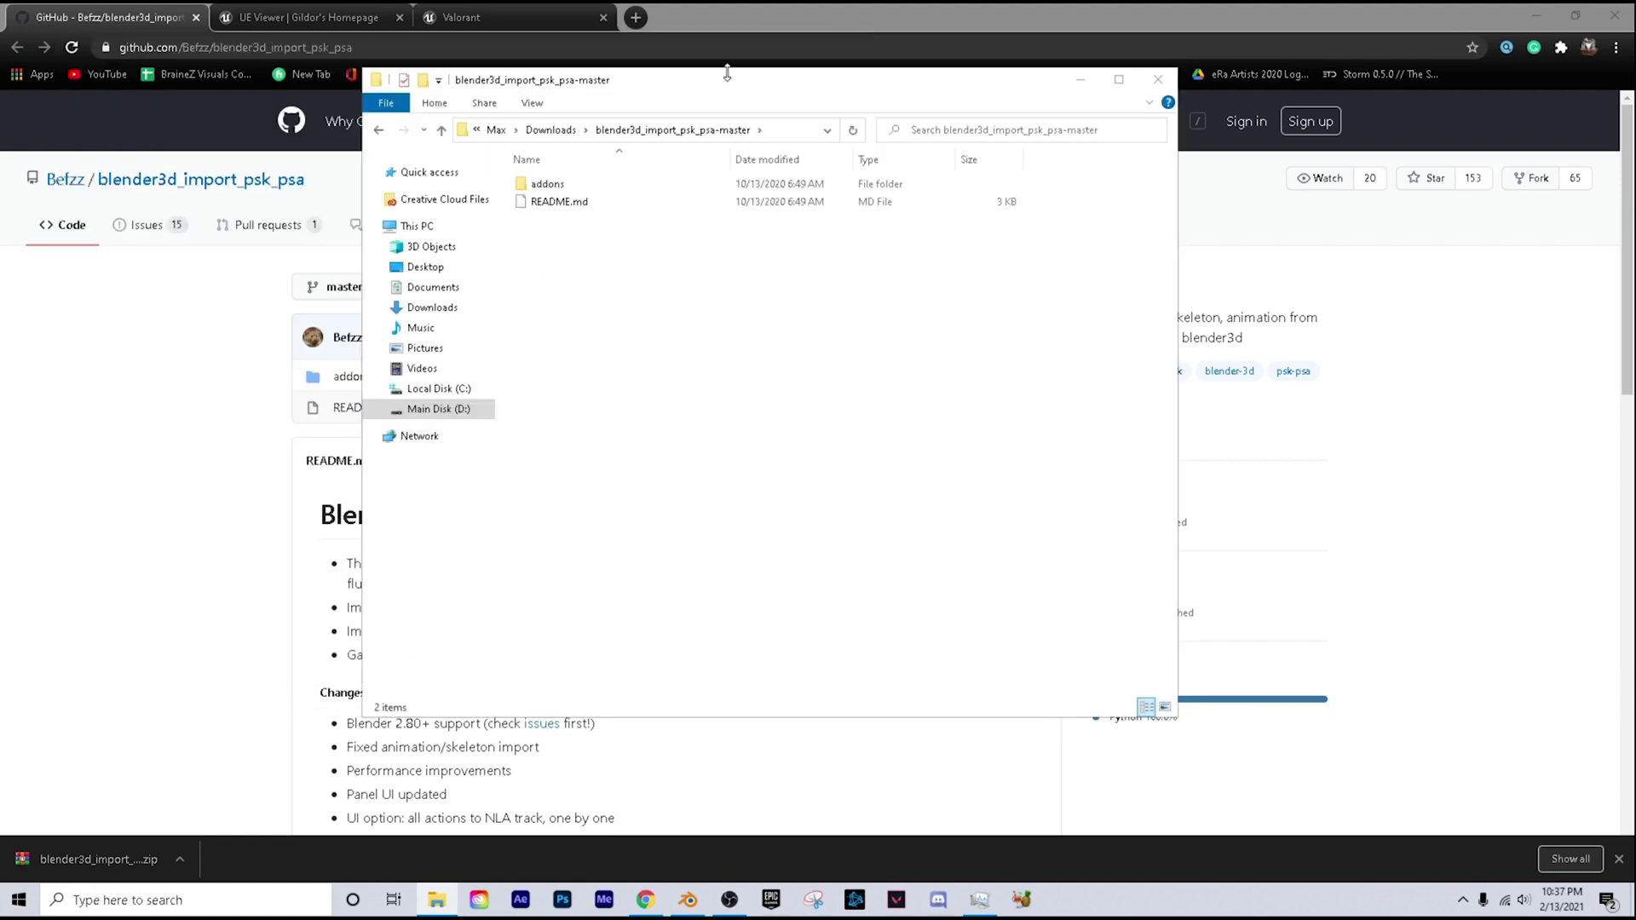
click(1531, 17)
click(1531, 17)
drag(547, 184, 1279, 193)
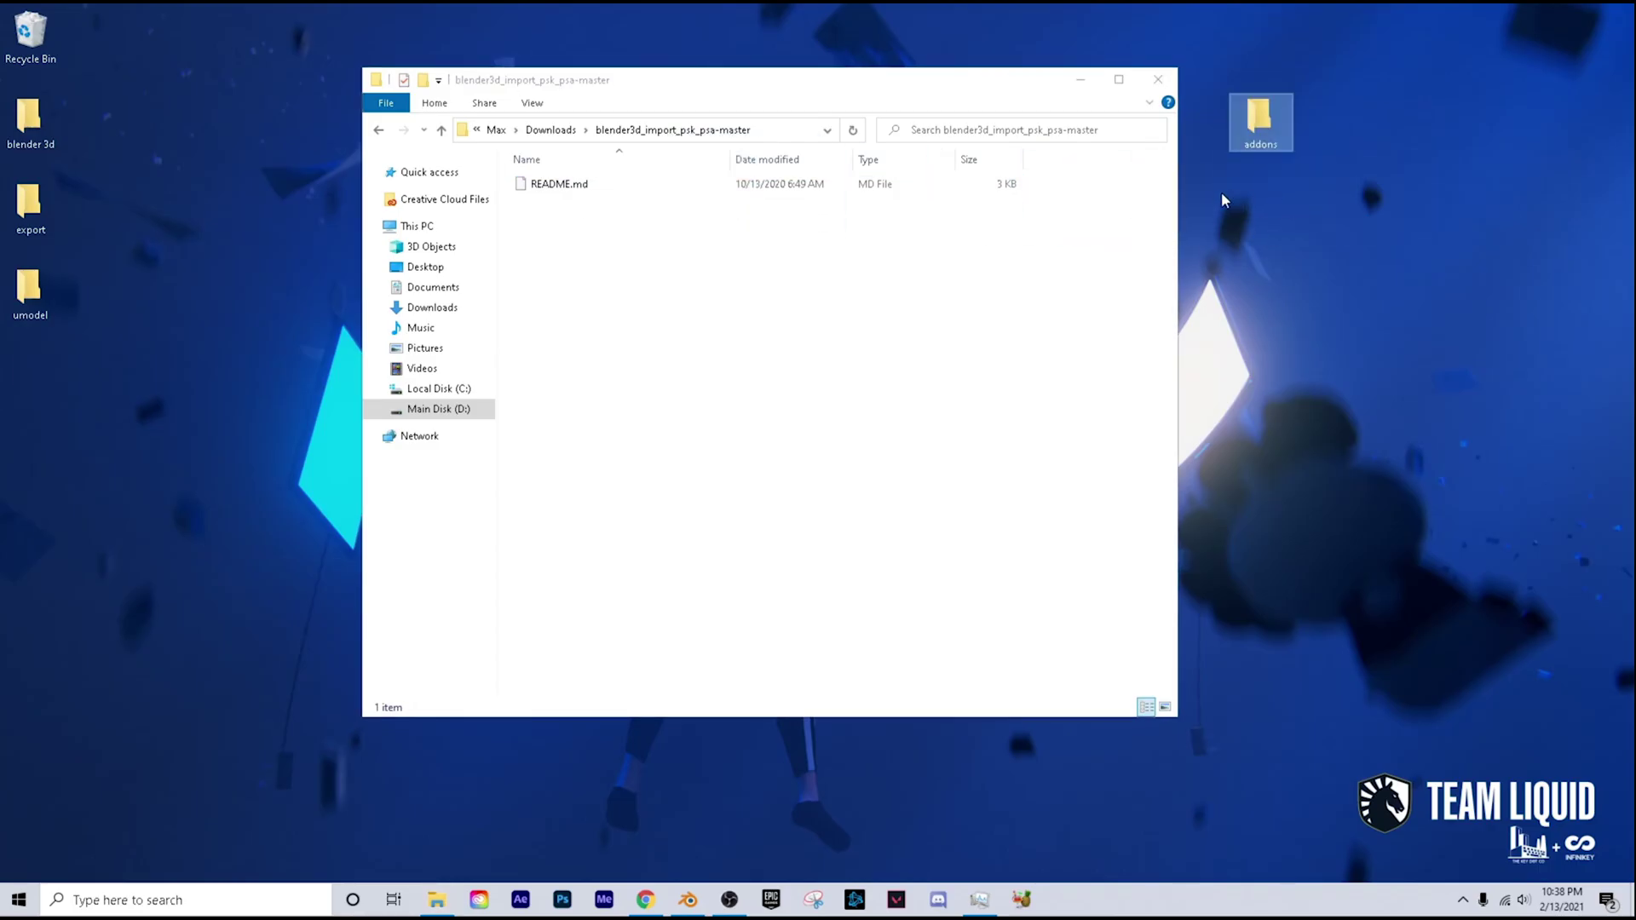
click(1154, 80)
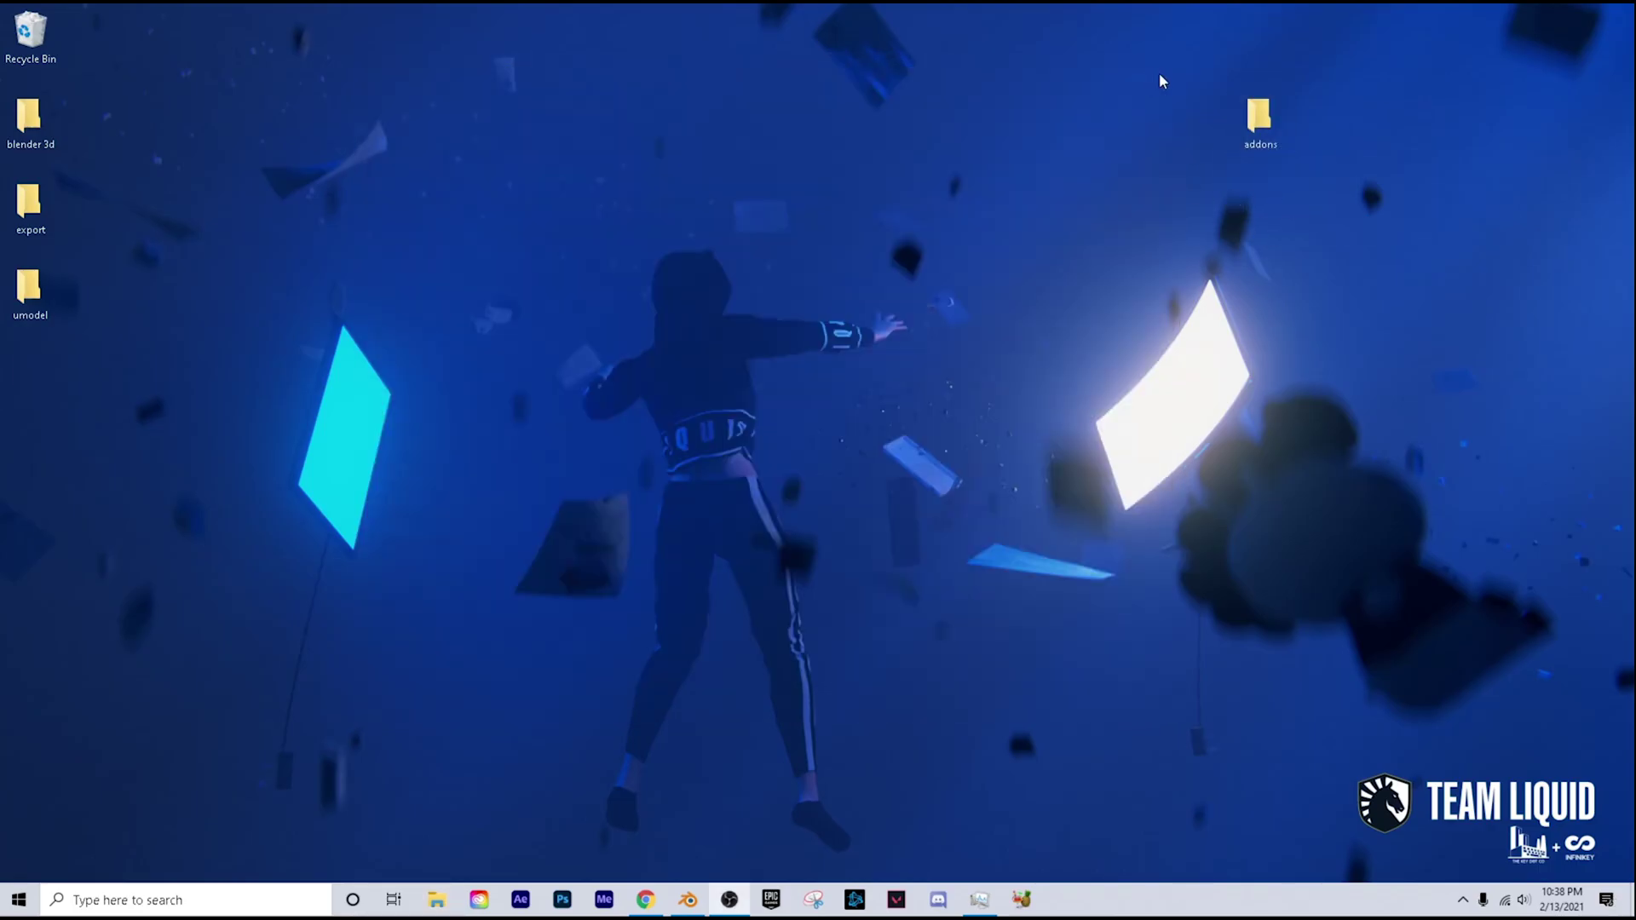
Step: Switch to Blender and install the add-on file io_import_scene_unreal_psa_psk_280.py from the addons folder on the desktop
click(690, 900)
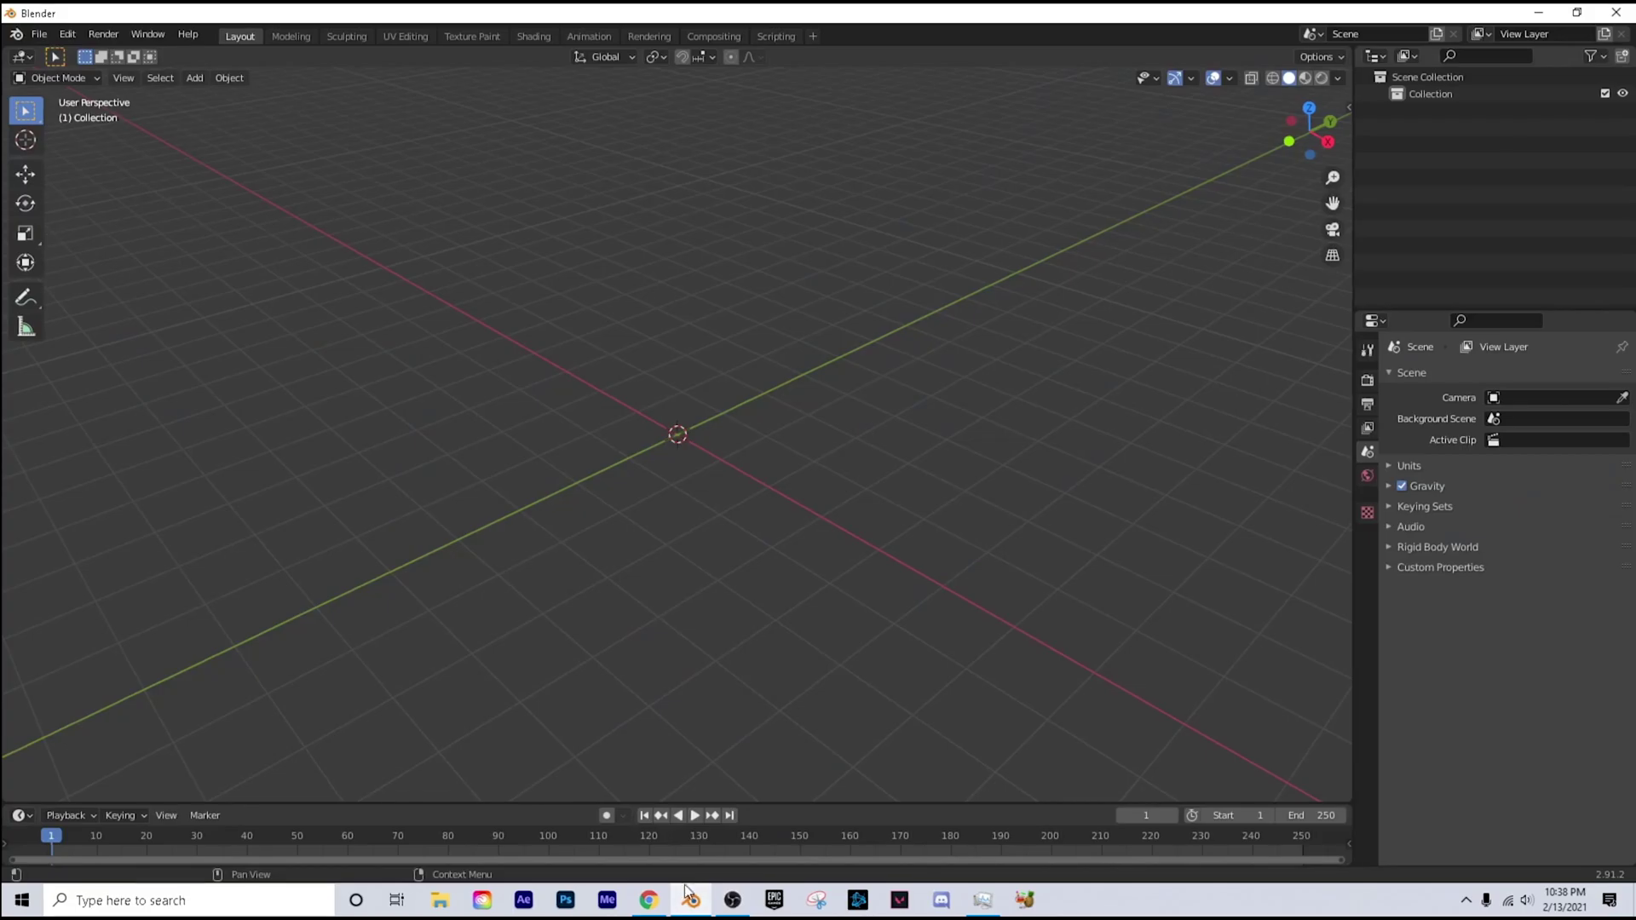
click(65, 33)
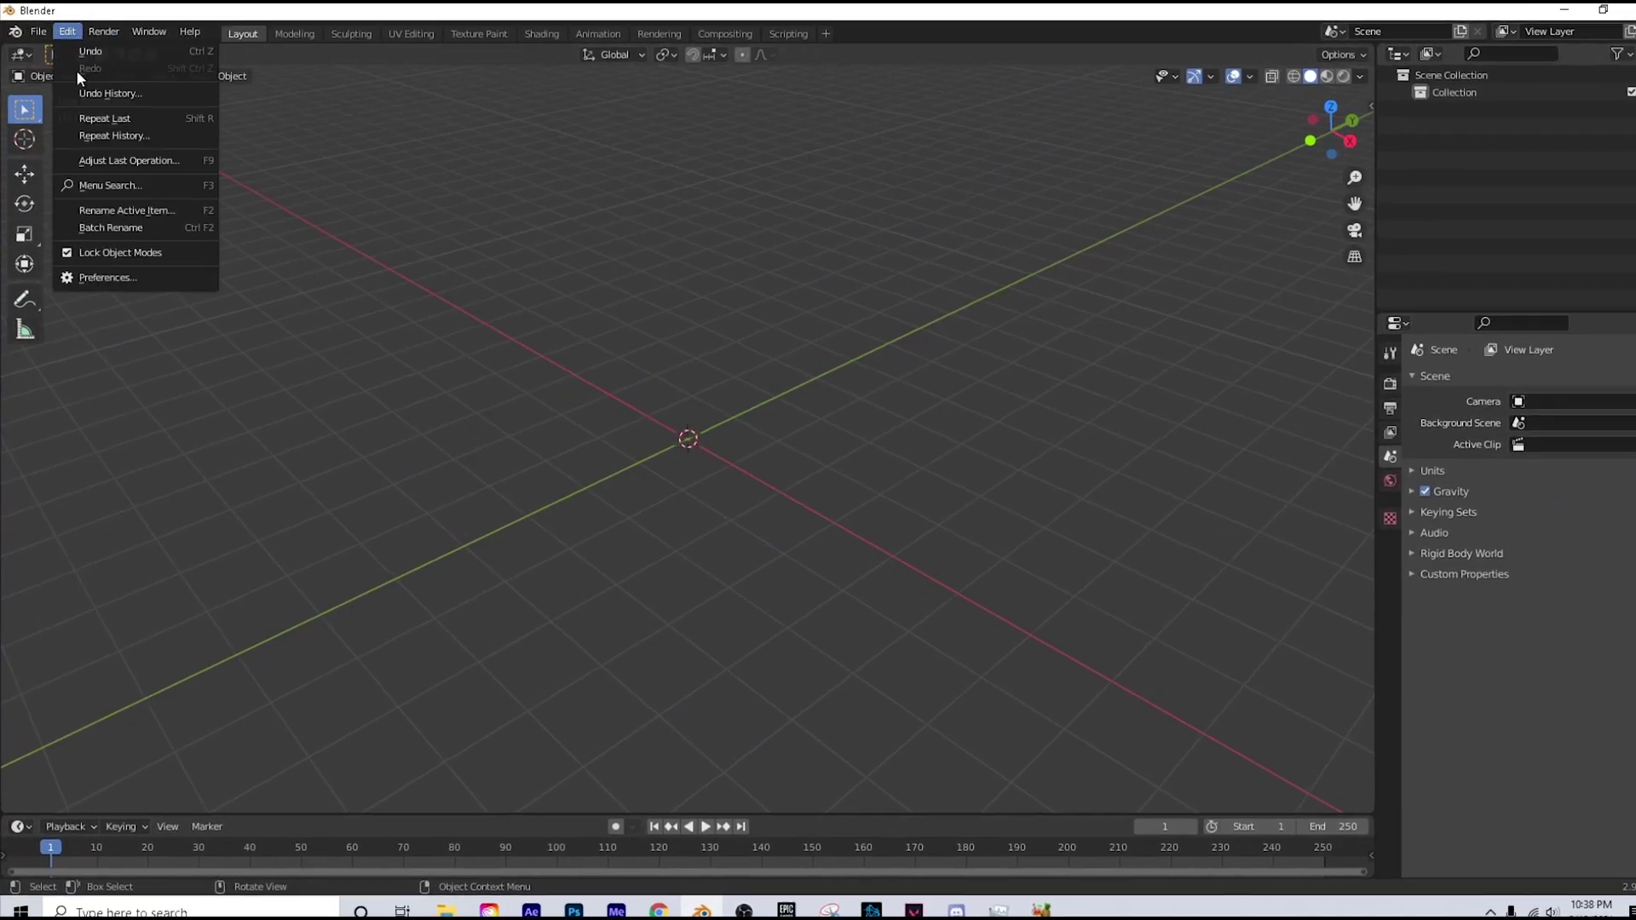
click(106, 271)
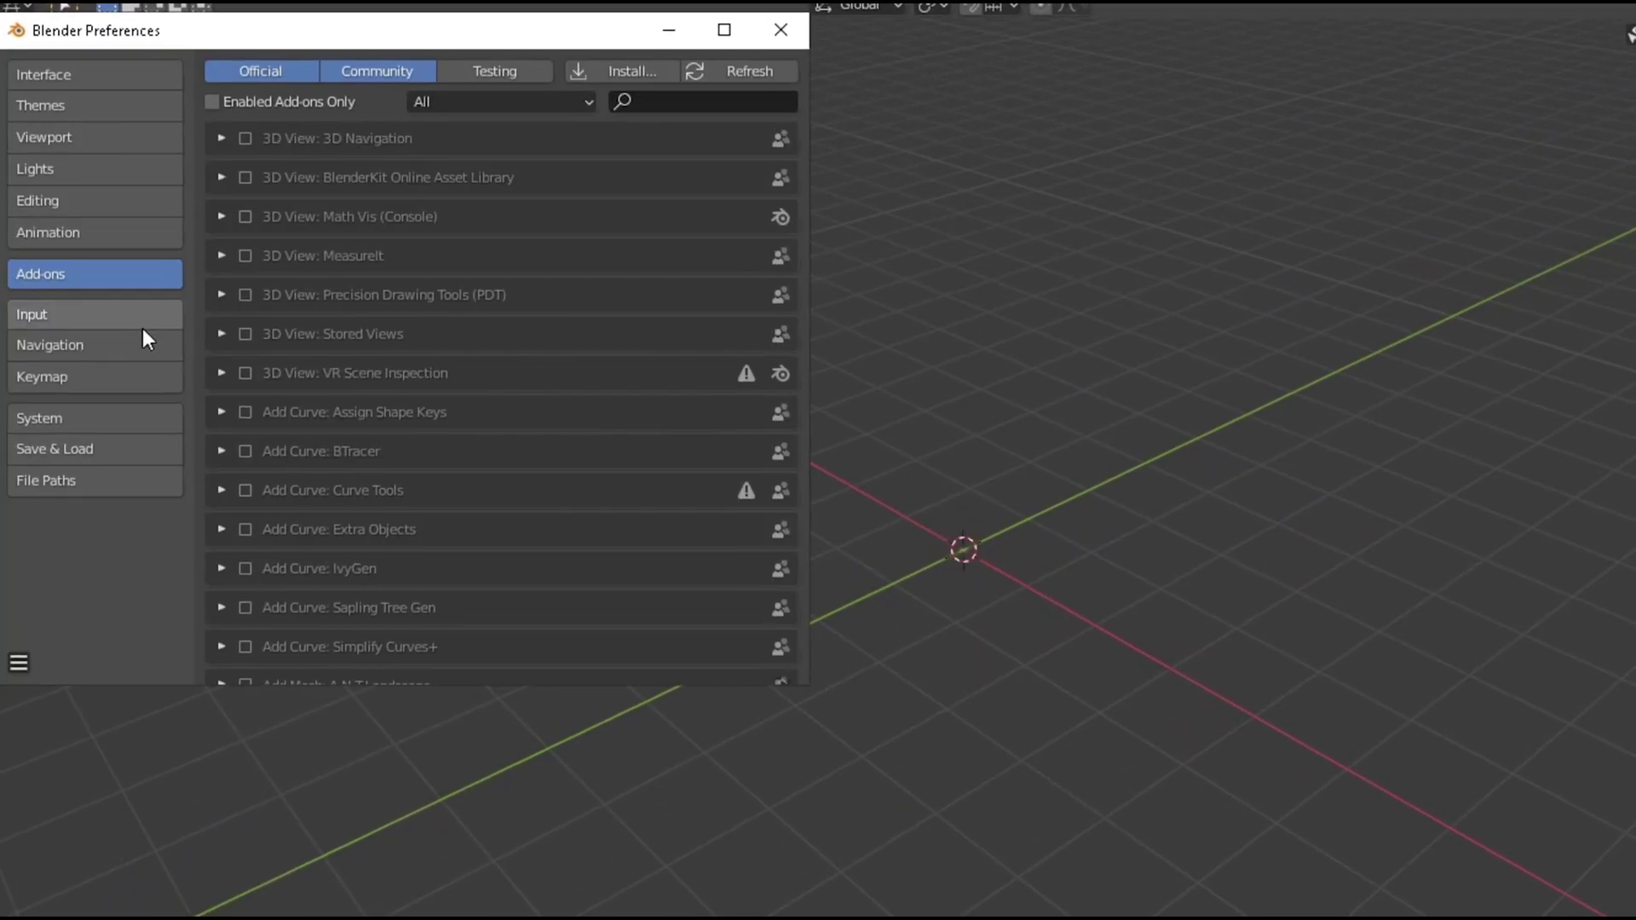
click(611, 70)
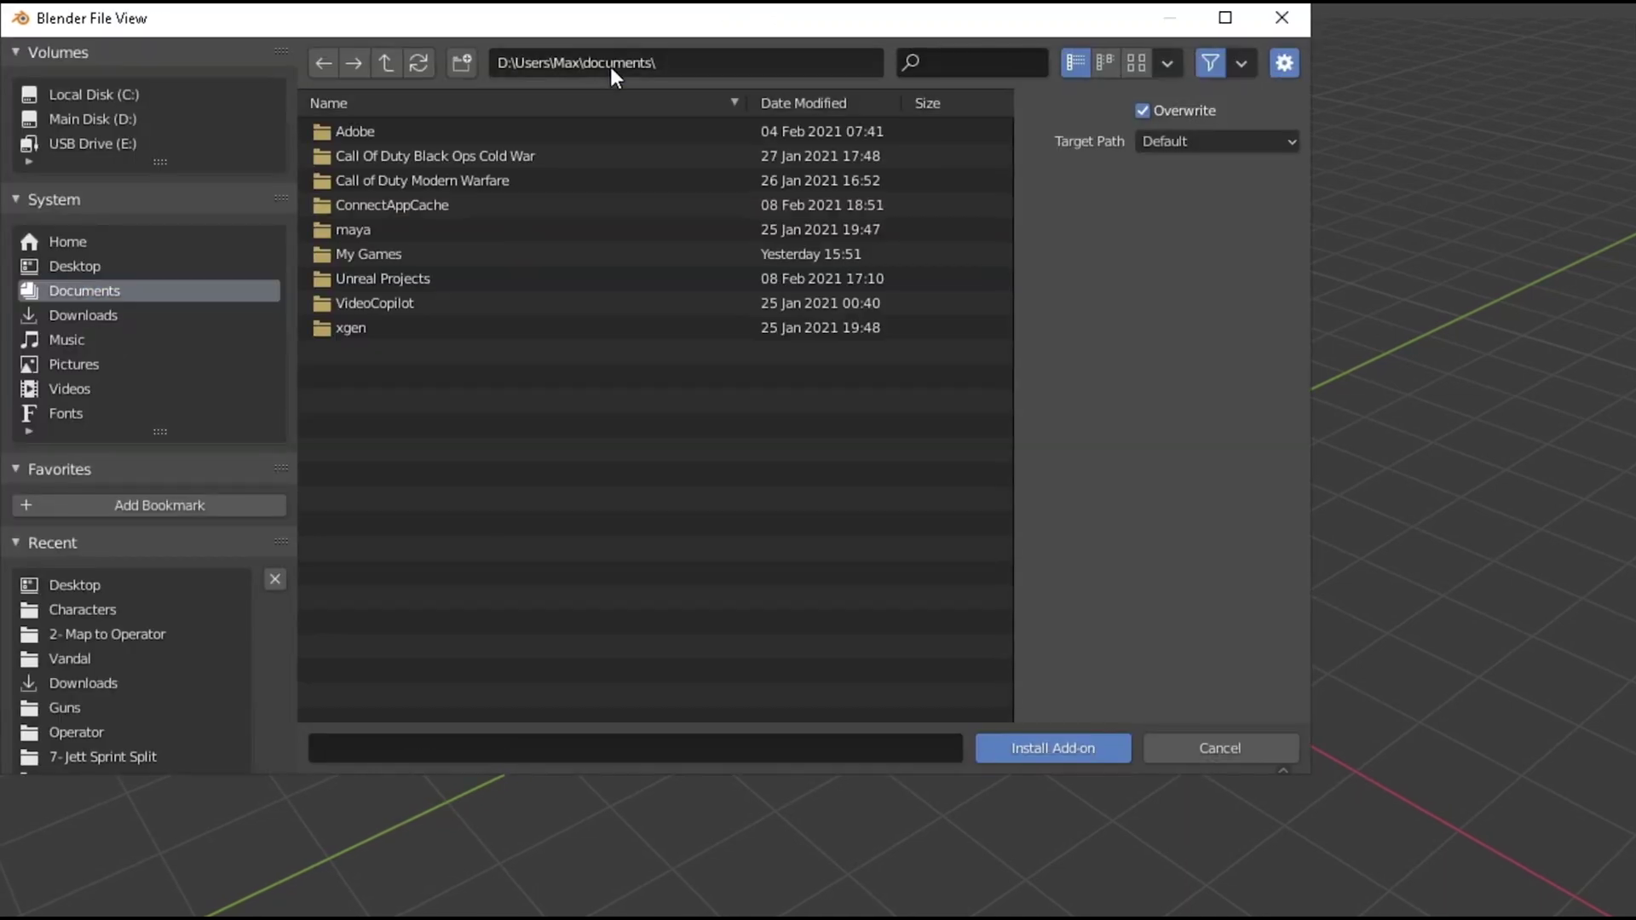
click(196, 267)
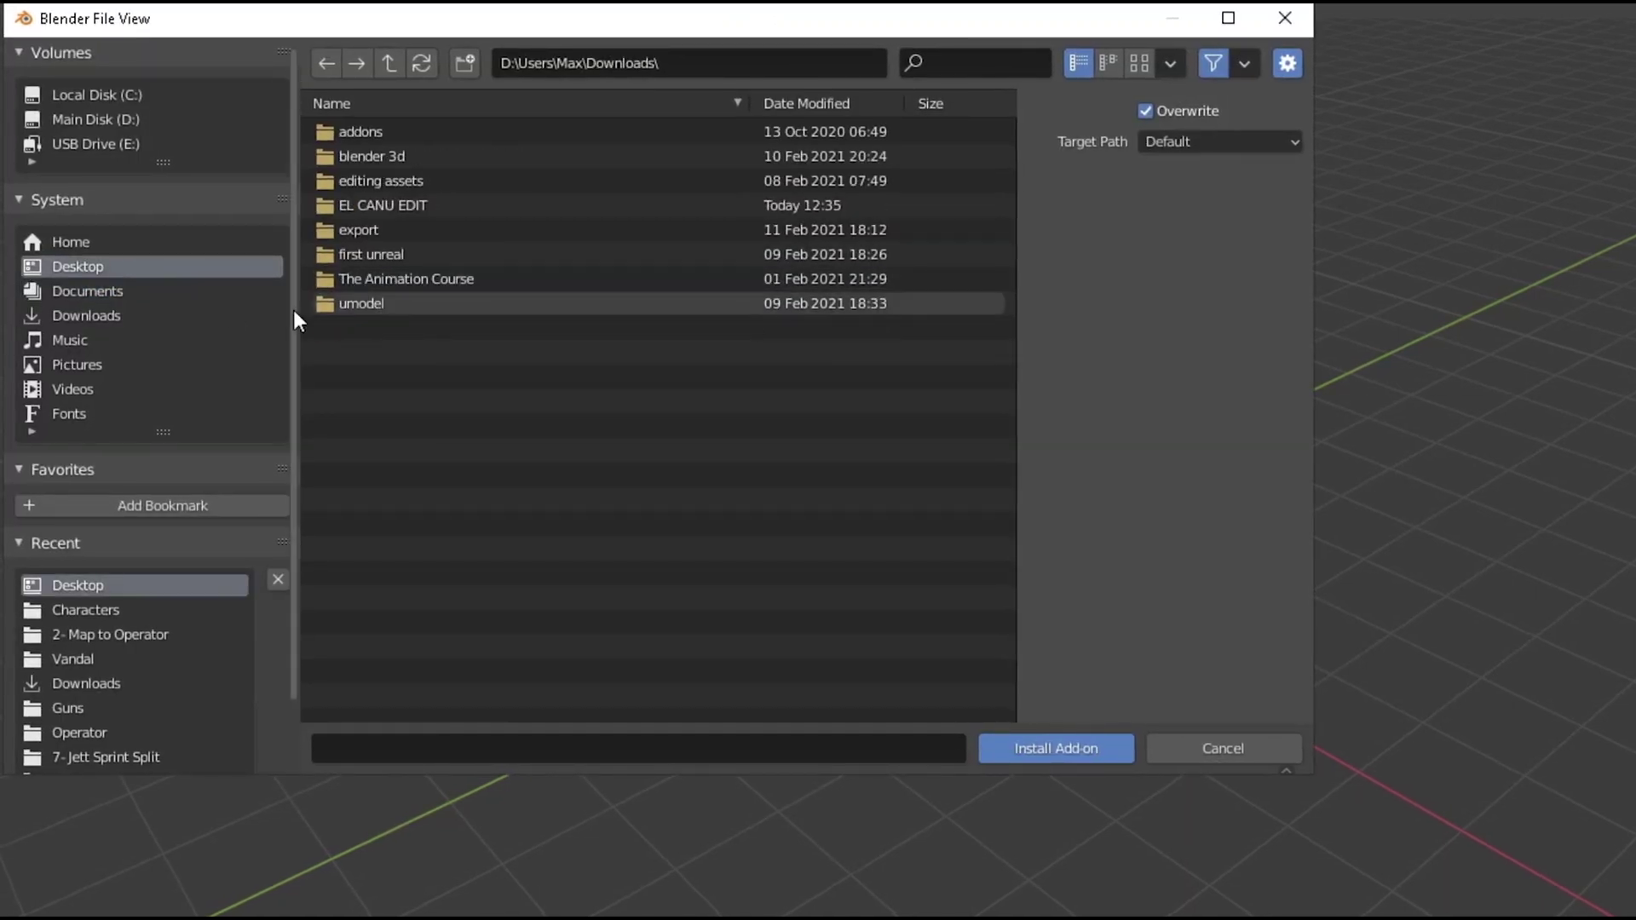
double_click(353, 128)
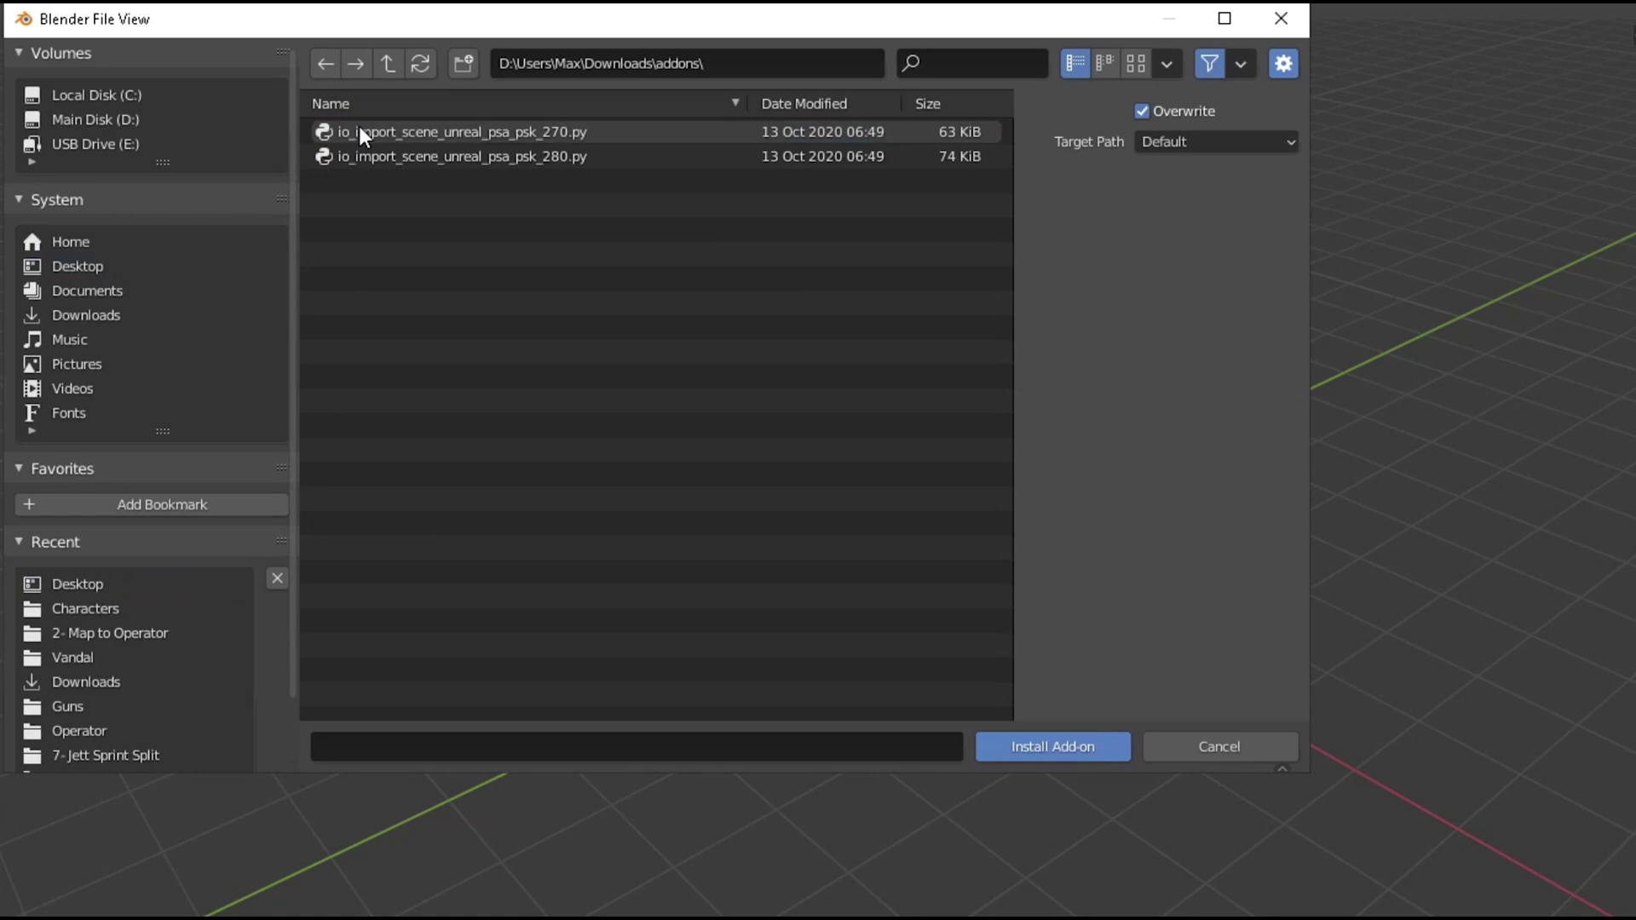
click(443, 162)
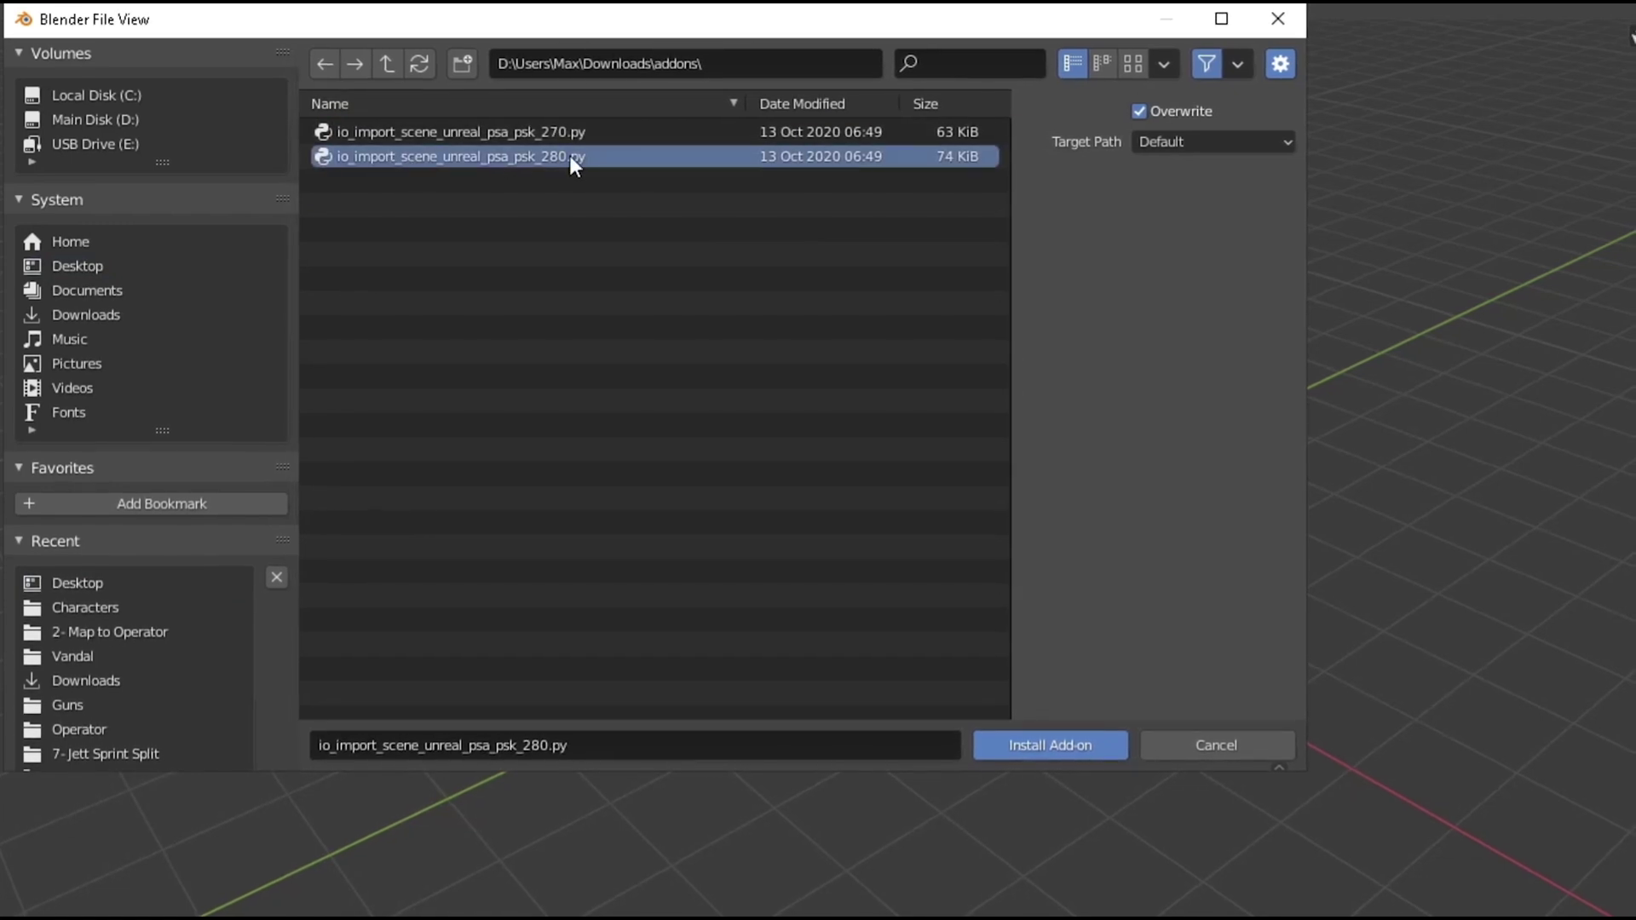
click(1060, 739)
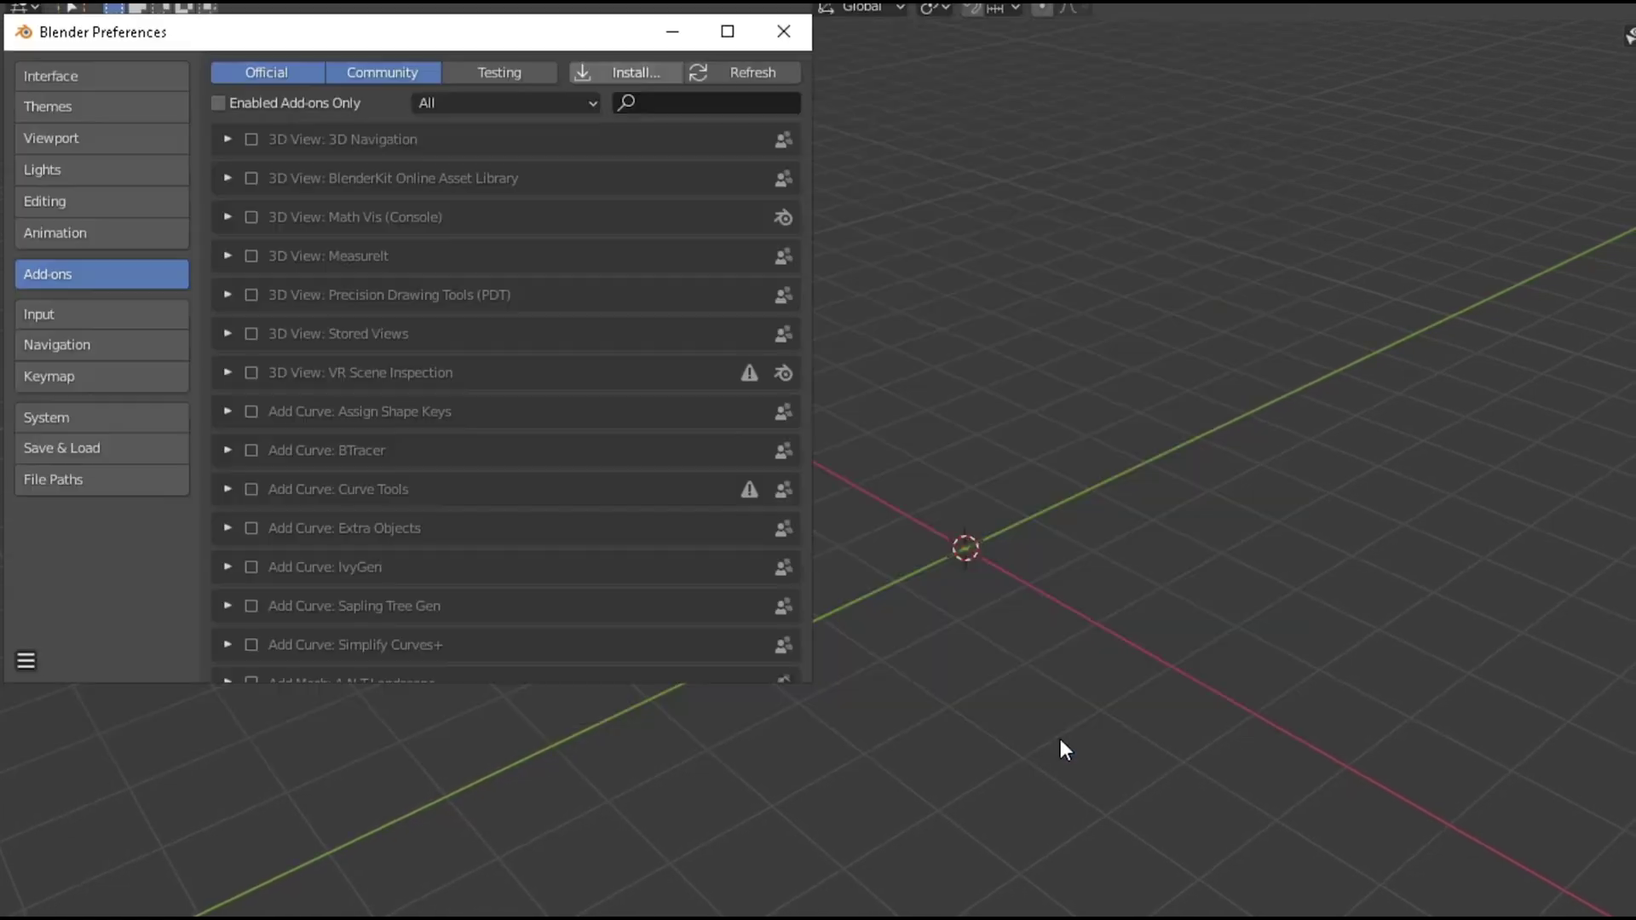
Step: Filter the add-ons by "psa" and enable the Import Unreal Skeleton Mesh (.psk)/Animation Set (.psa) add-on
click(679, 96)
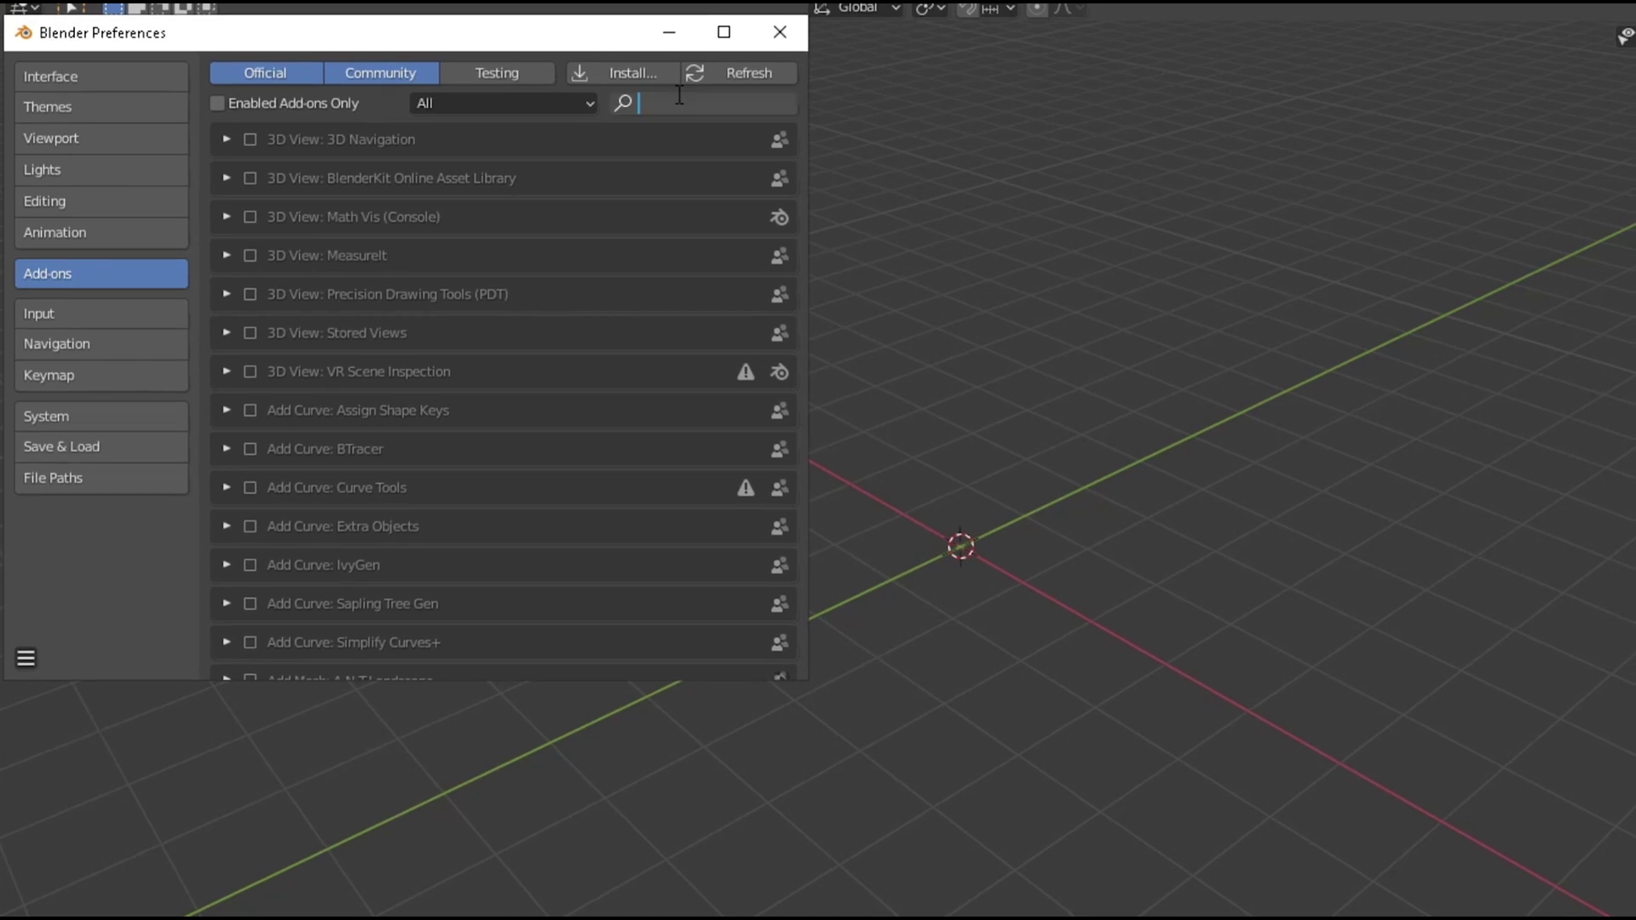
text(psa)
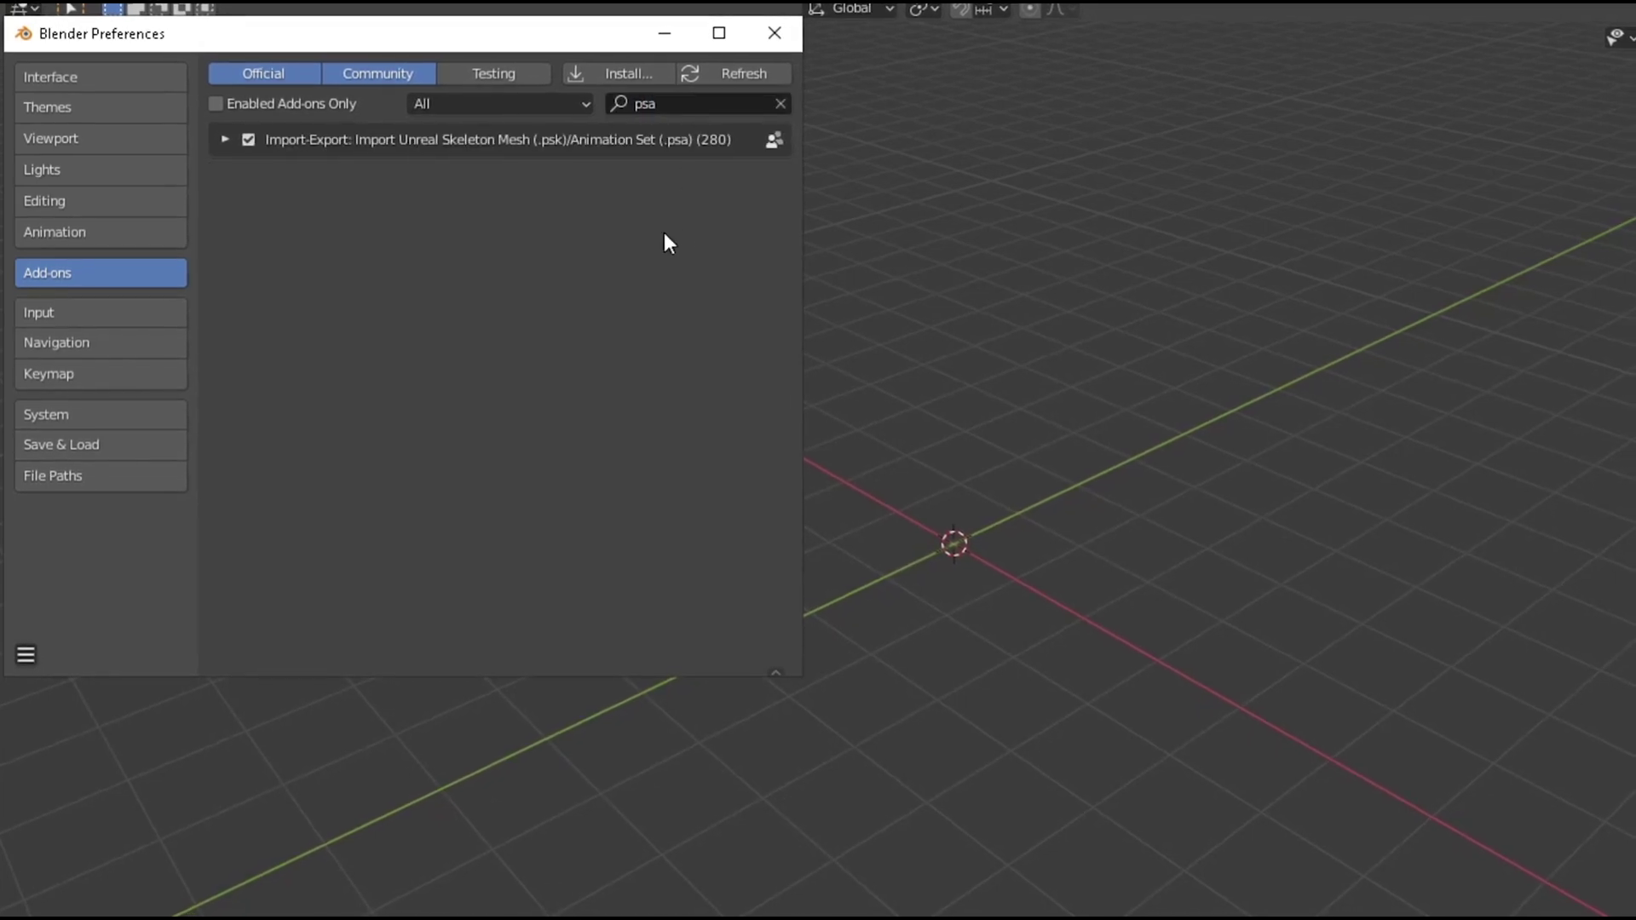
click(250, 140)
Step: Save the Blender preferences and close the preferences window
click(29, 652)
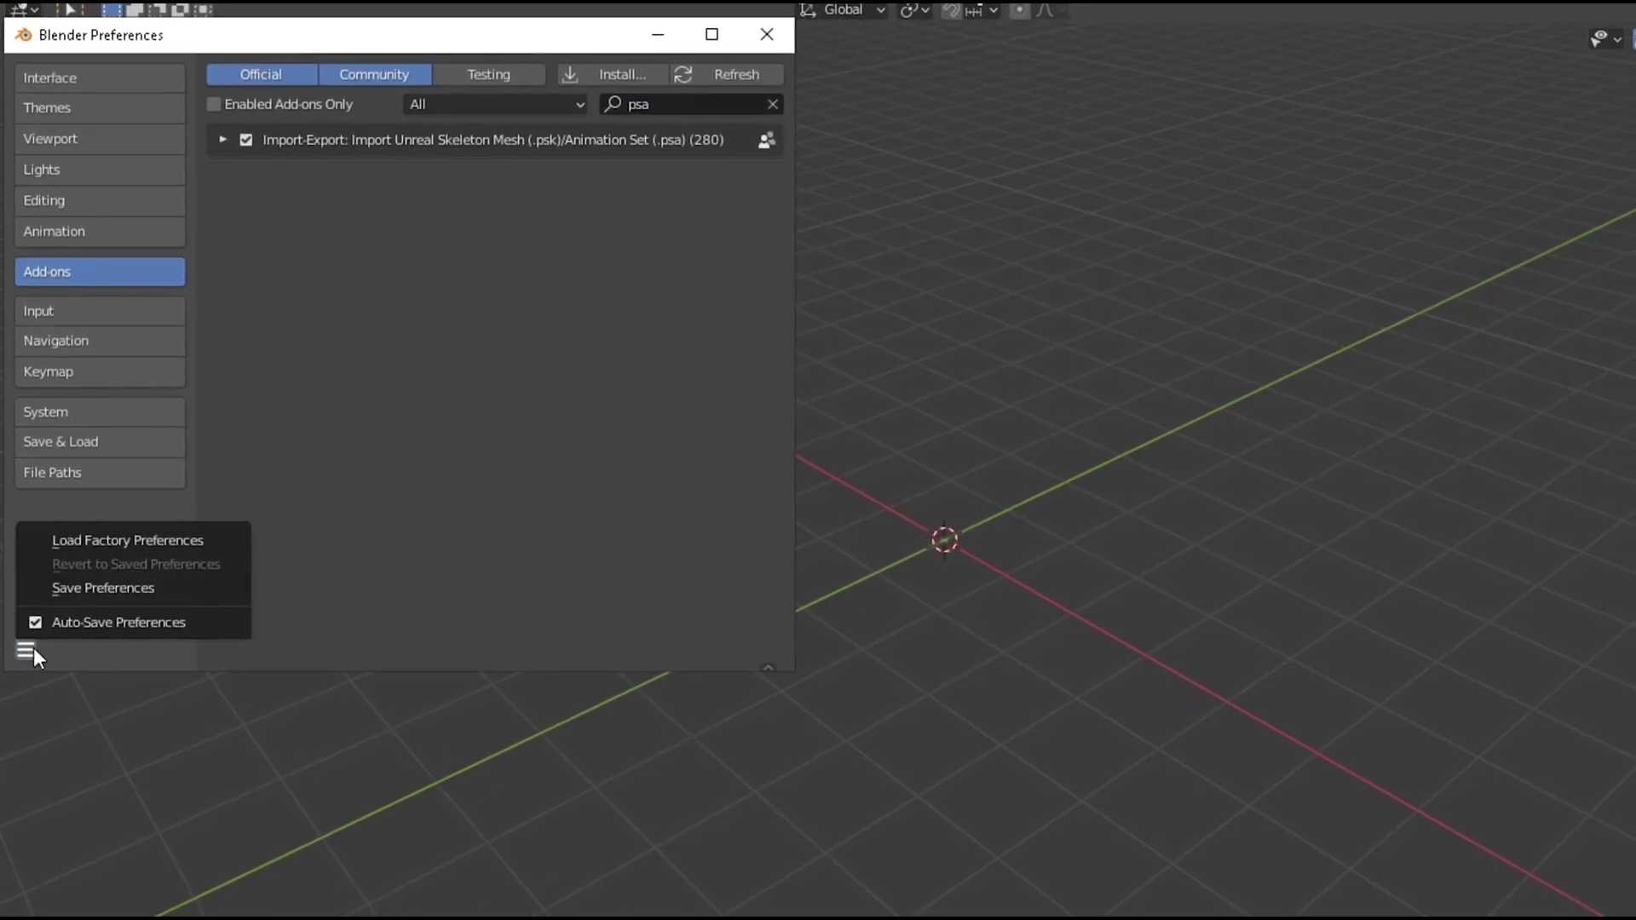
click(43, 644)
click(27, 648)
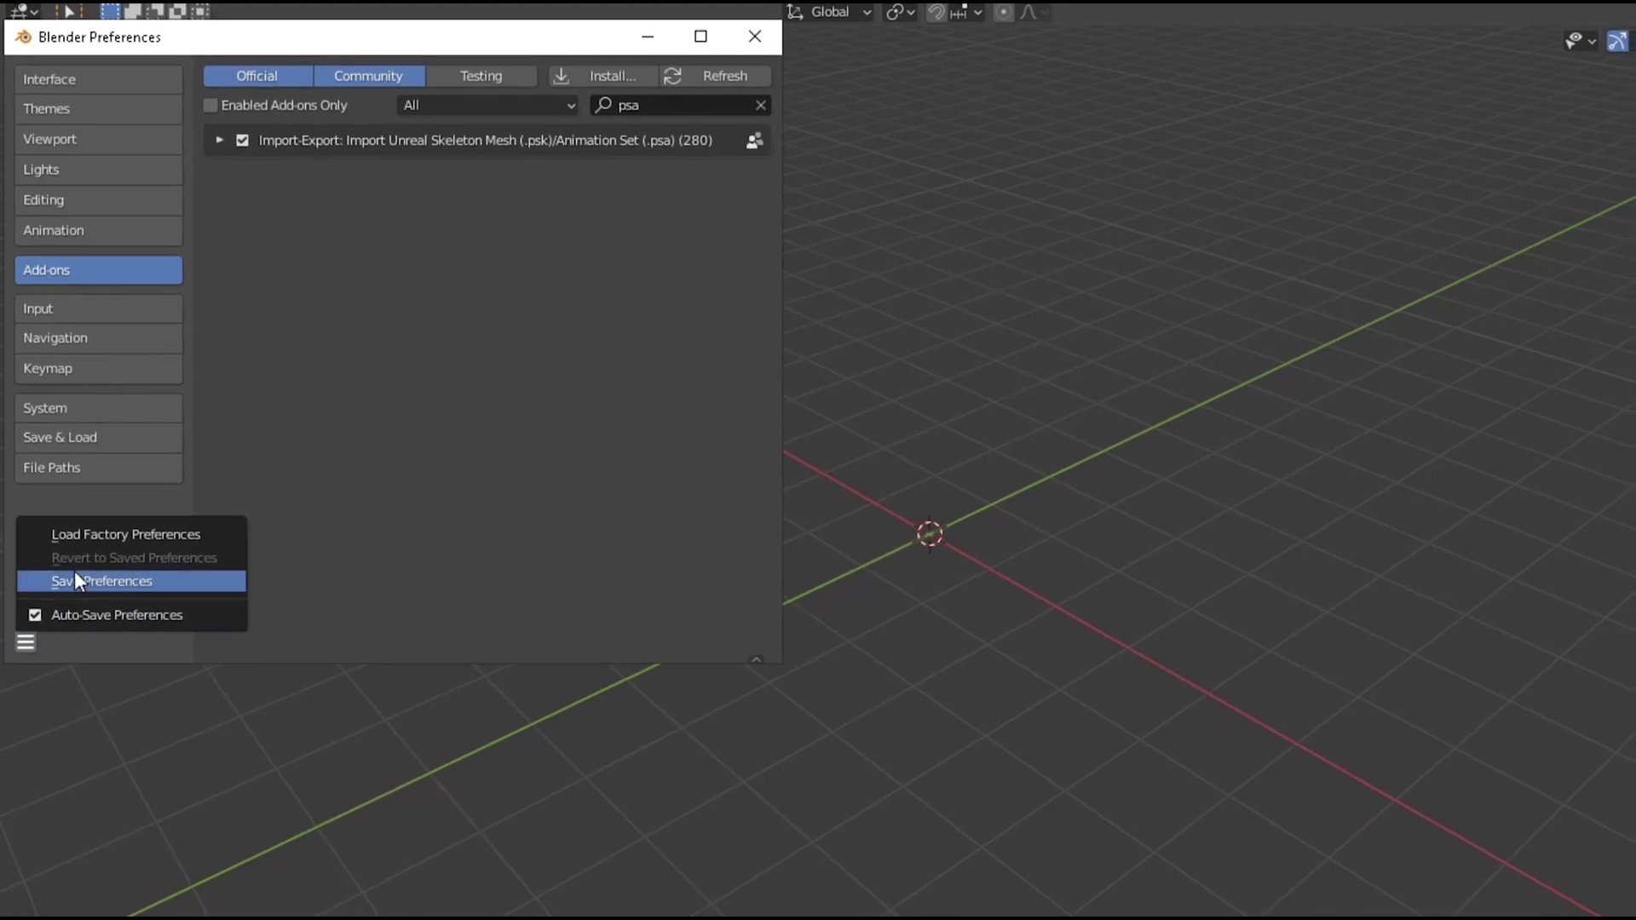
click(83, 579)
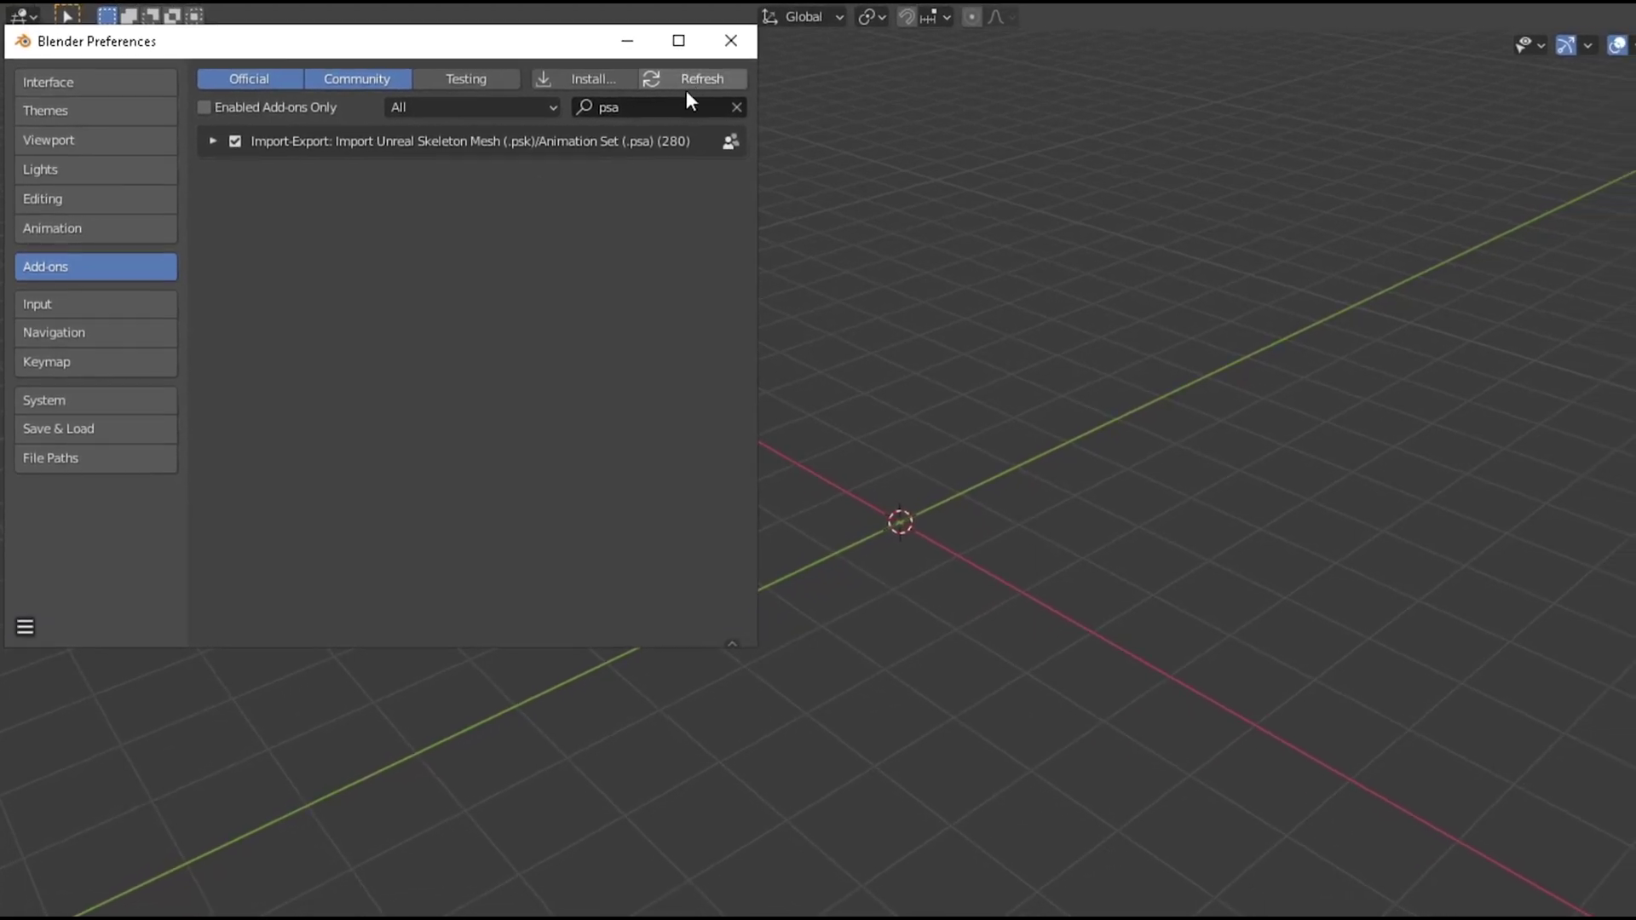
click(721, 47)
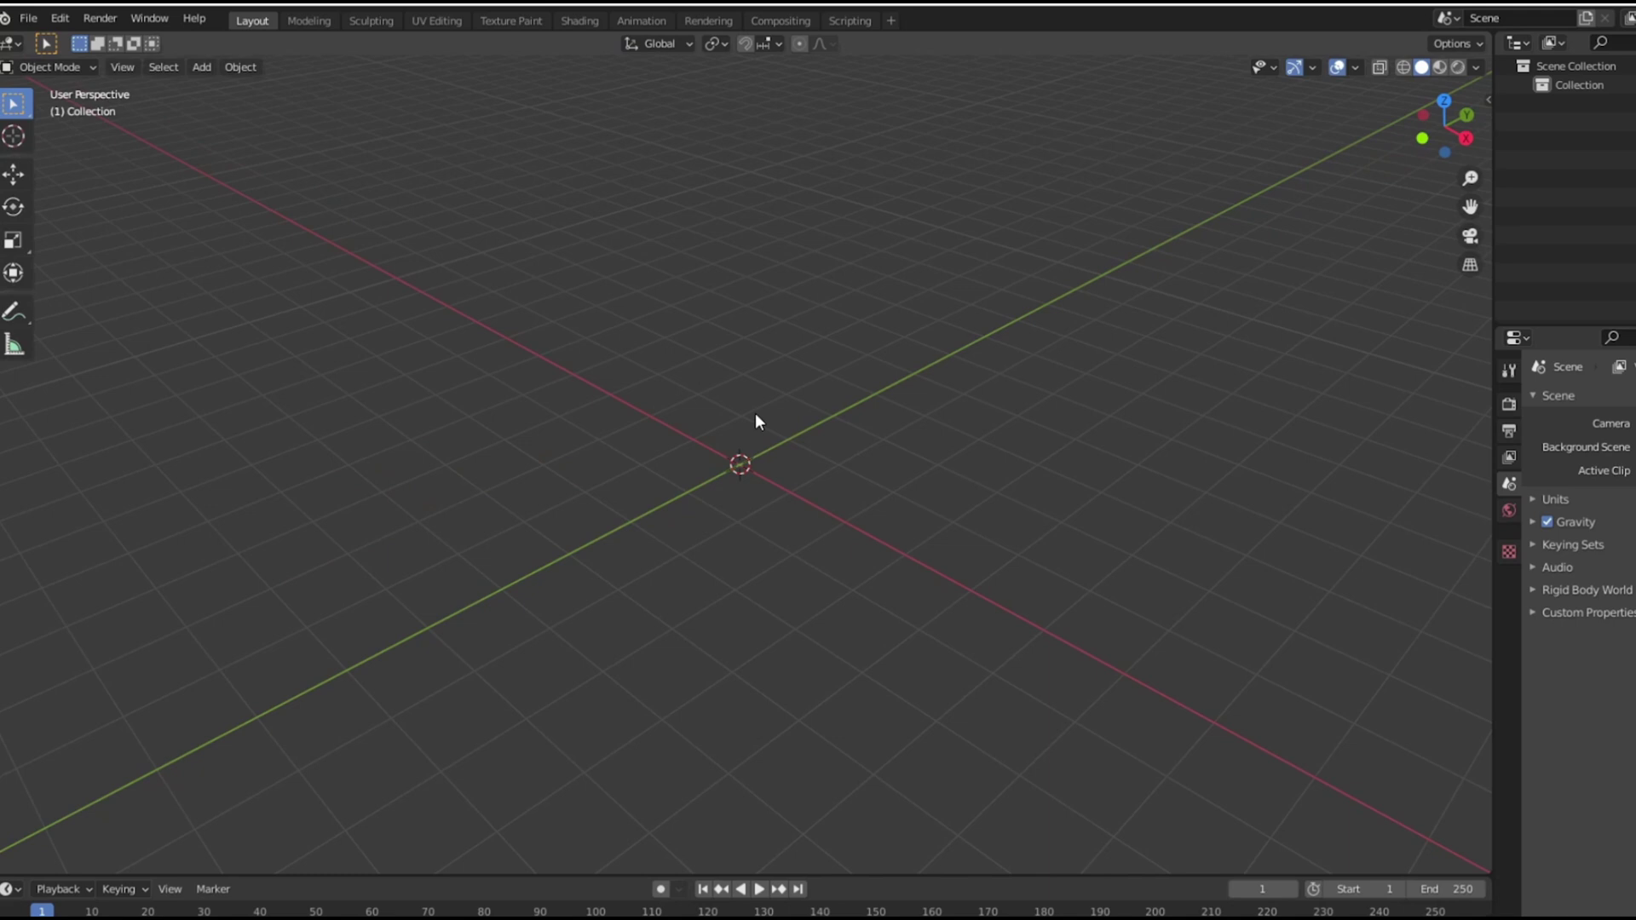
Step: Examine the PSK/PSA import options in the viewport sidebar and the available file import formats
click(1462, 100)
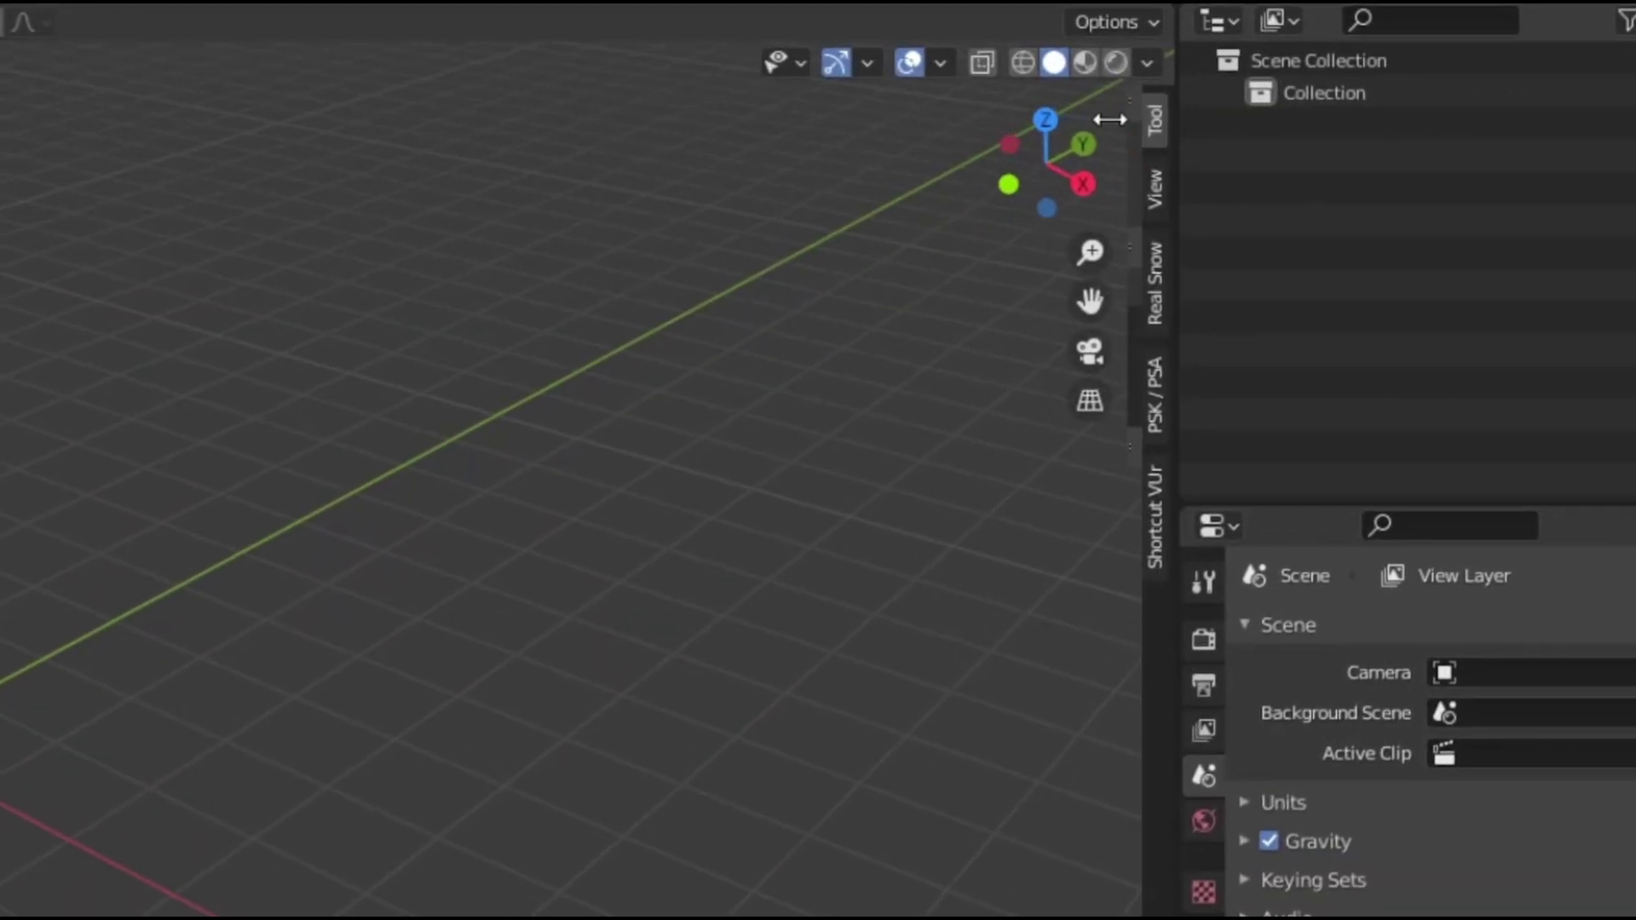
click(1121, 416)
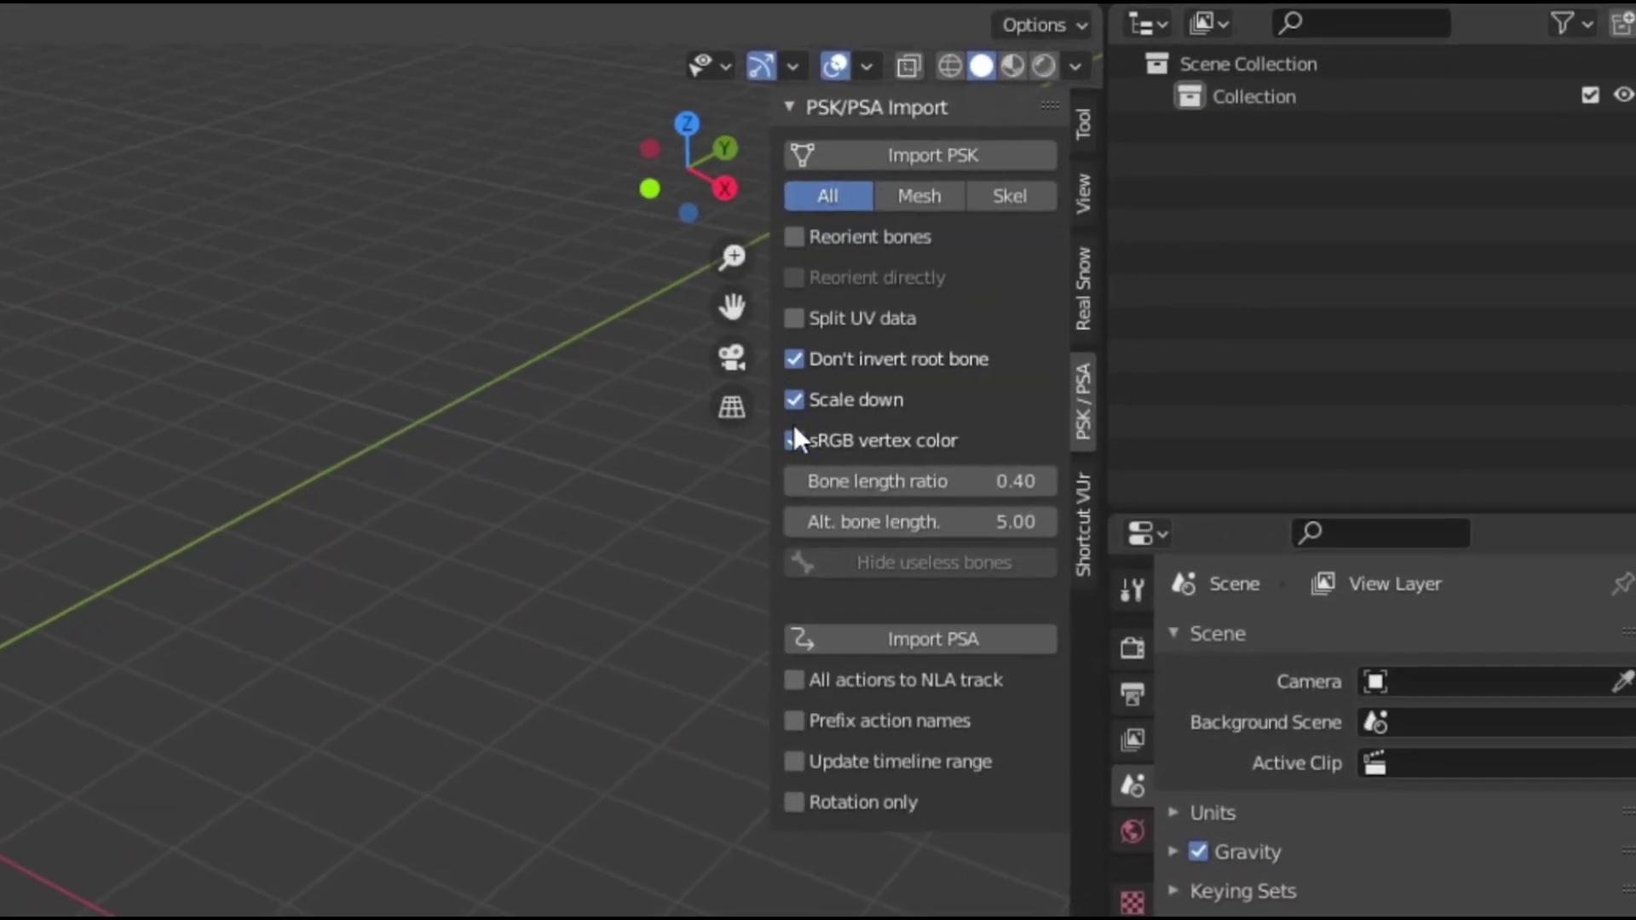
key(n)
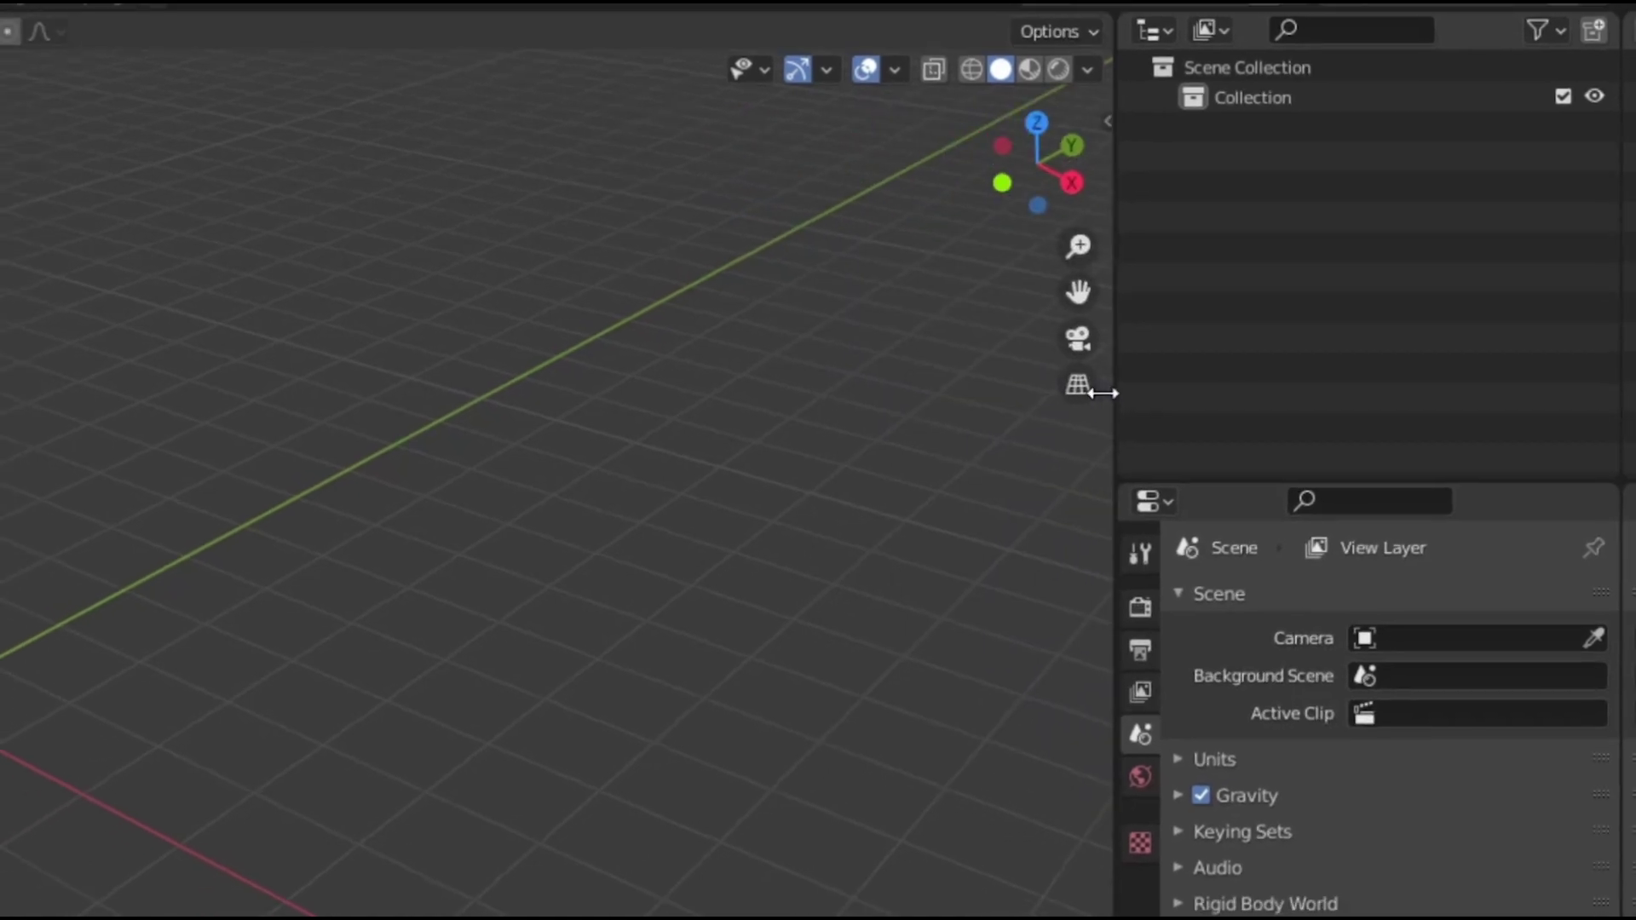
click(17, 24)
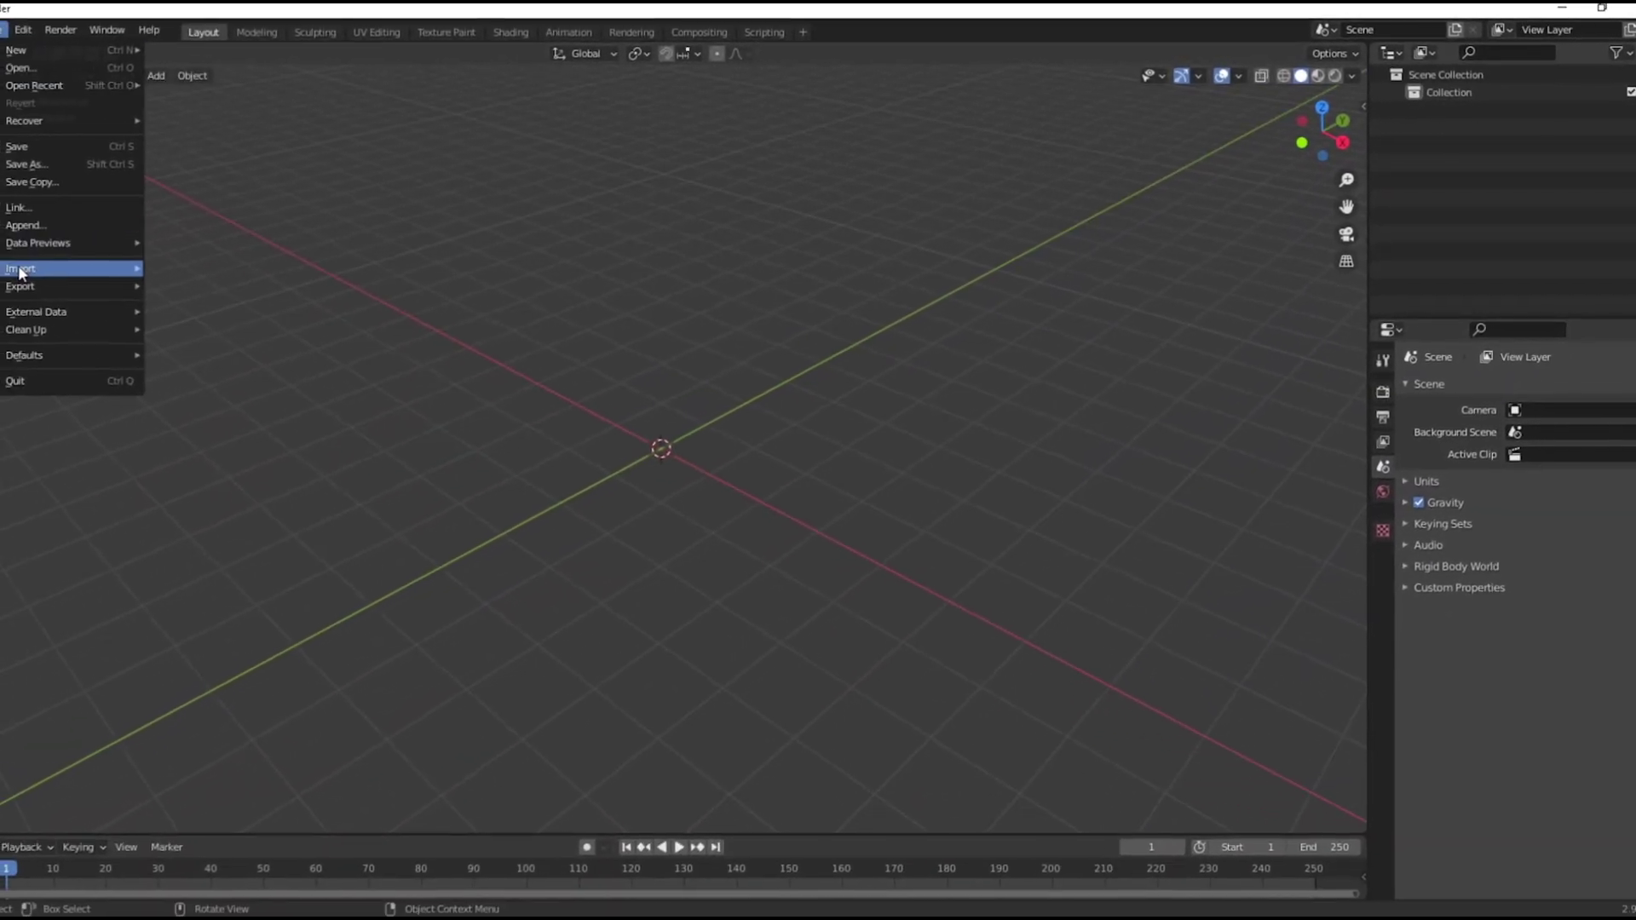
mouse_move(103, 265)
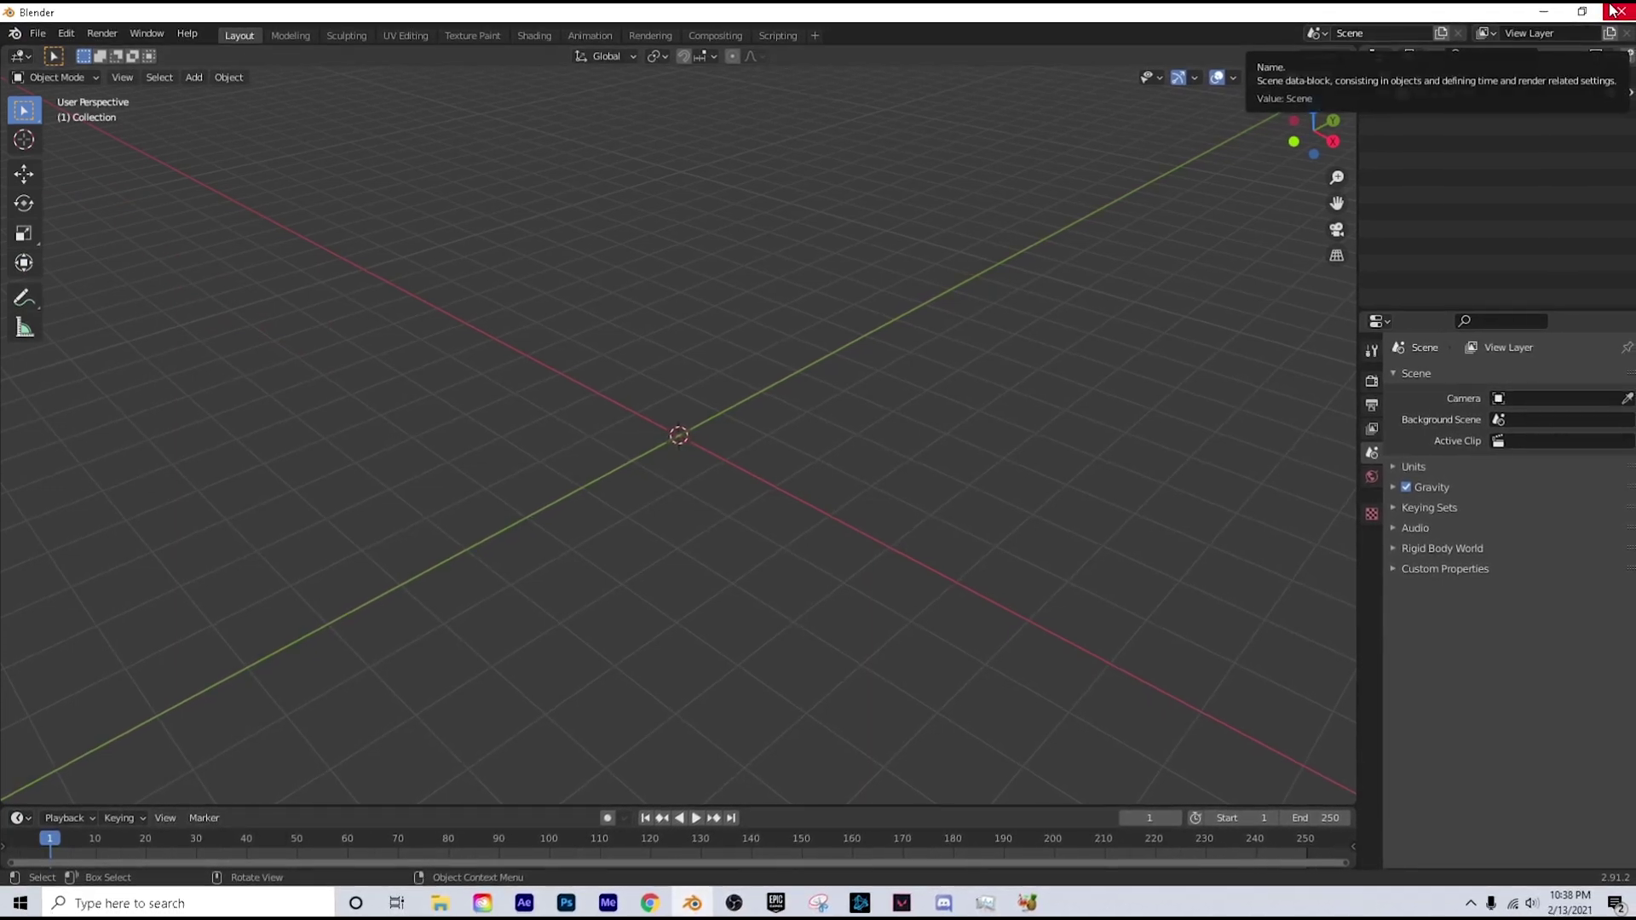
Step: Close Blender and delete the addons folder from the desktop
click(1614, 10)
click(852, 482)
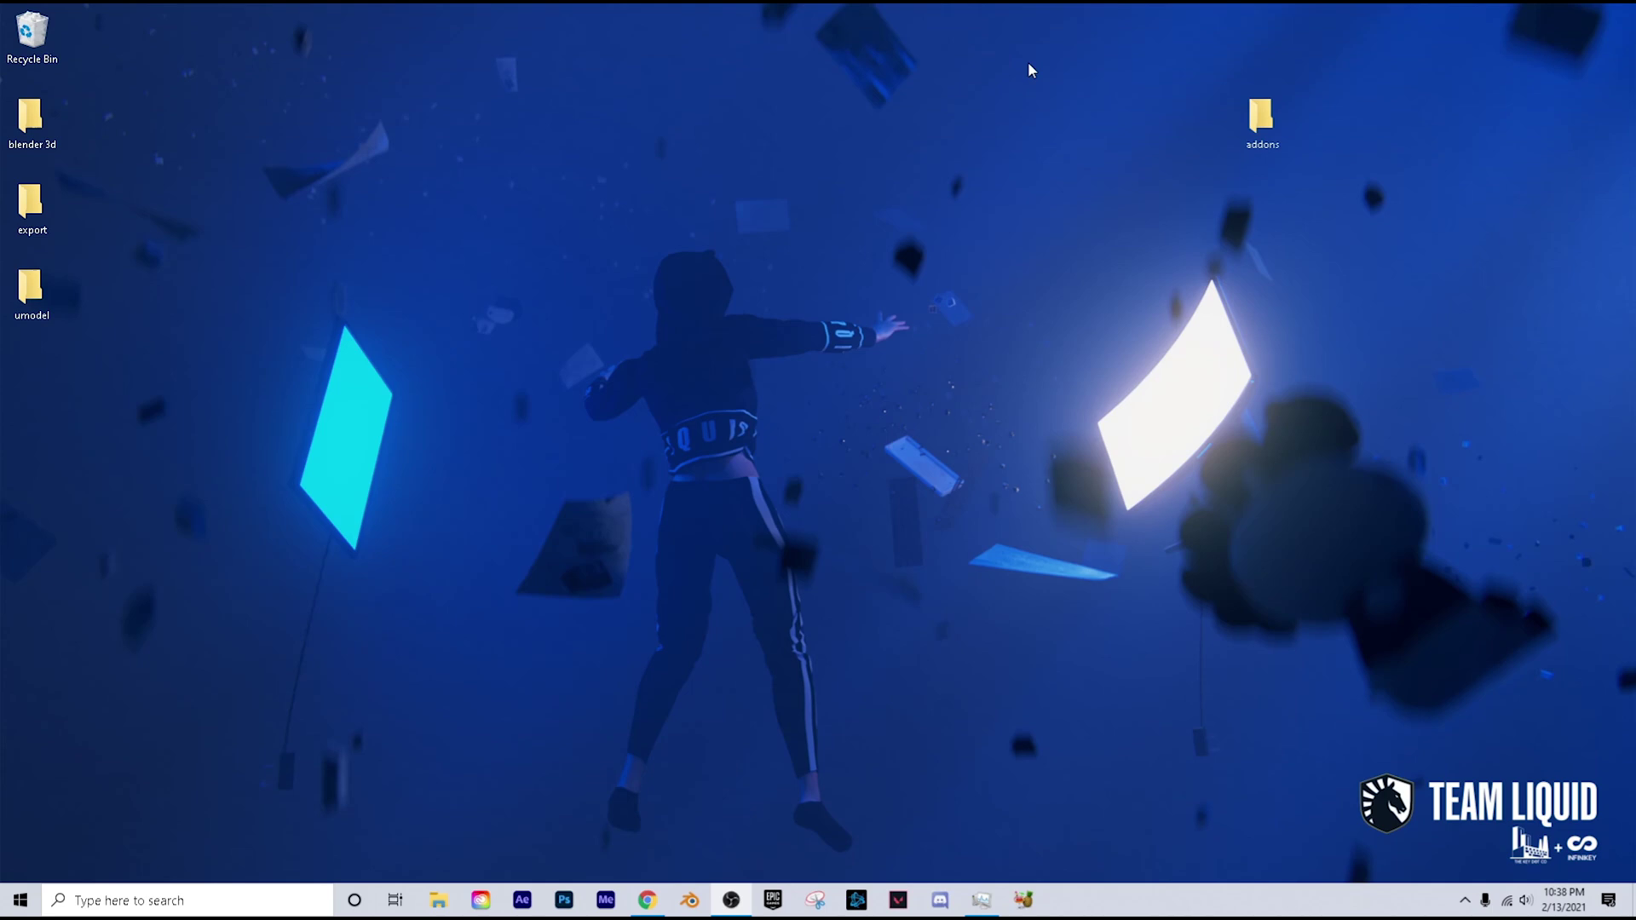
key(Delete)
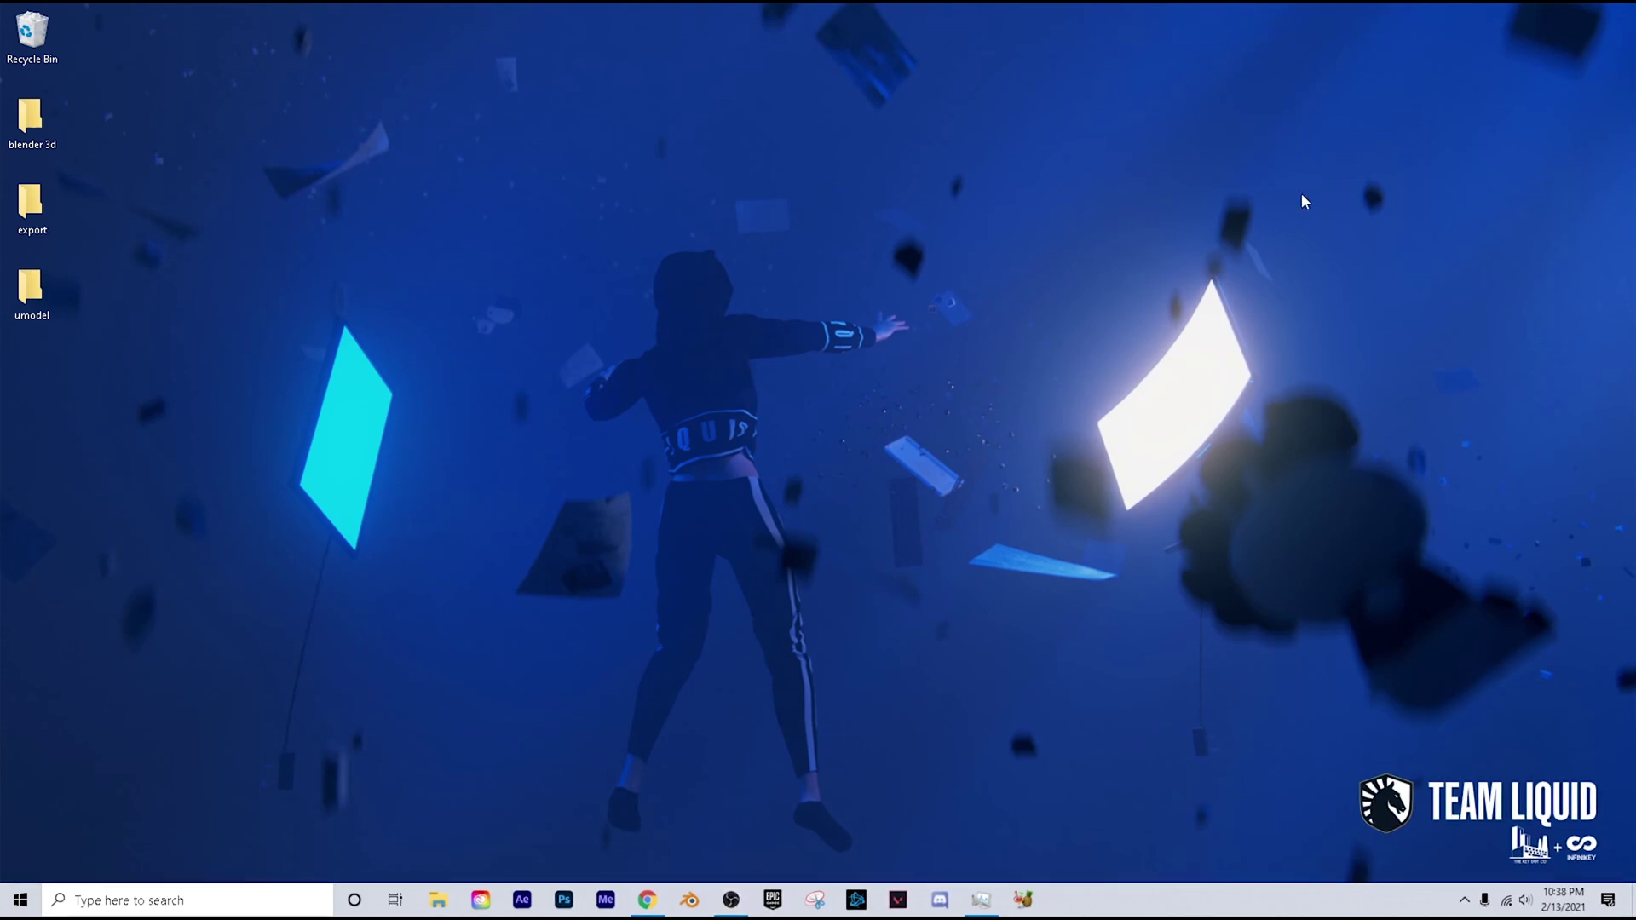
Step: Open the umodel folder on the desktop to reach its umodel_valorant application
double_click(32, 294)
click(621, 183)
key(Delete)
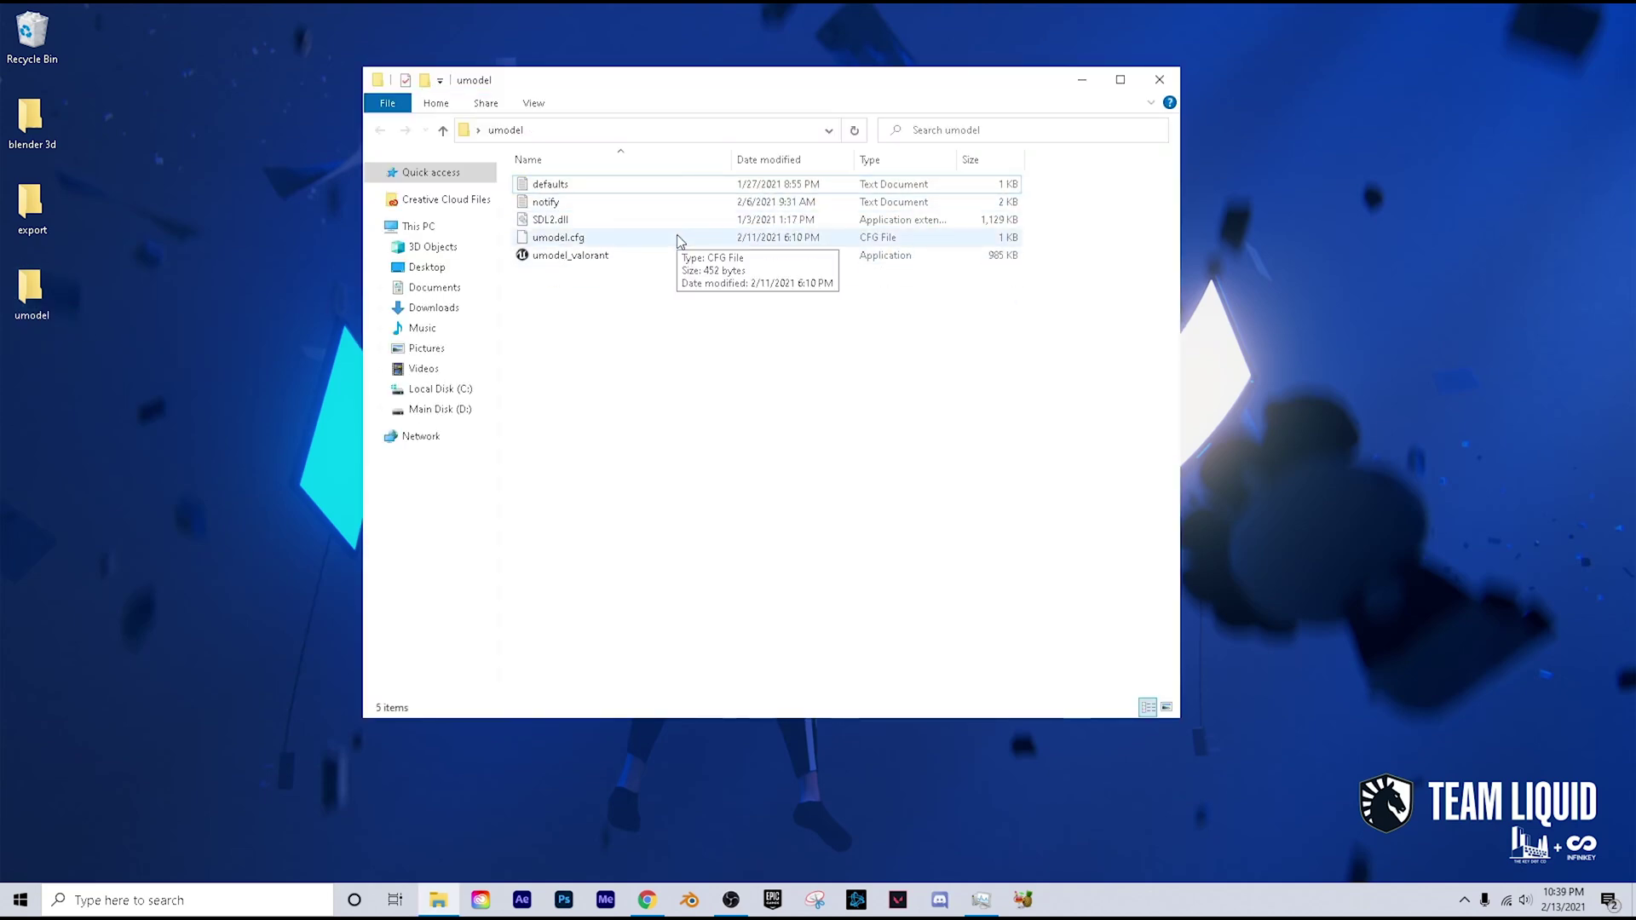
mouse_move(635, 266)
mouse_down()
mouse_move(606, 207)
mouse_move(607, 258)
mouse_up()
click(603, 296)
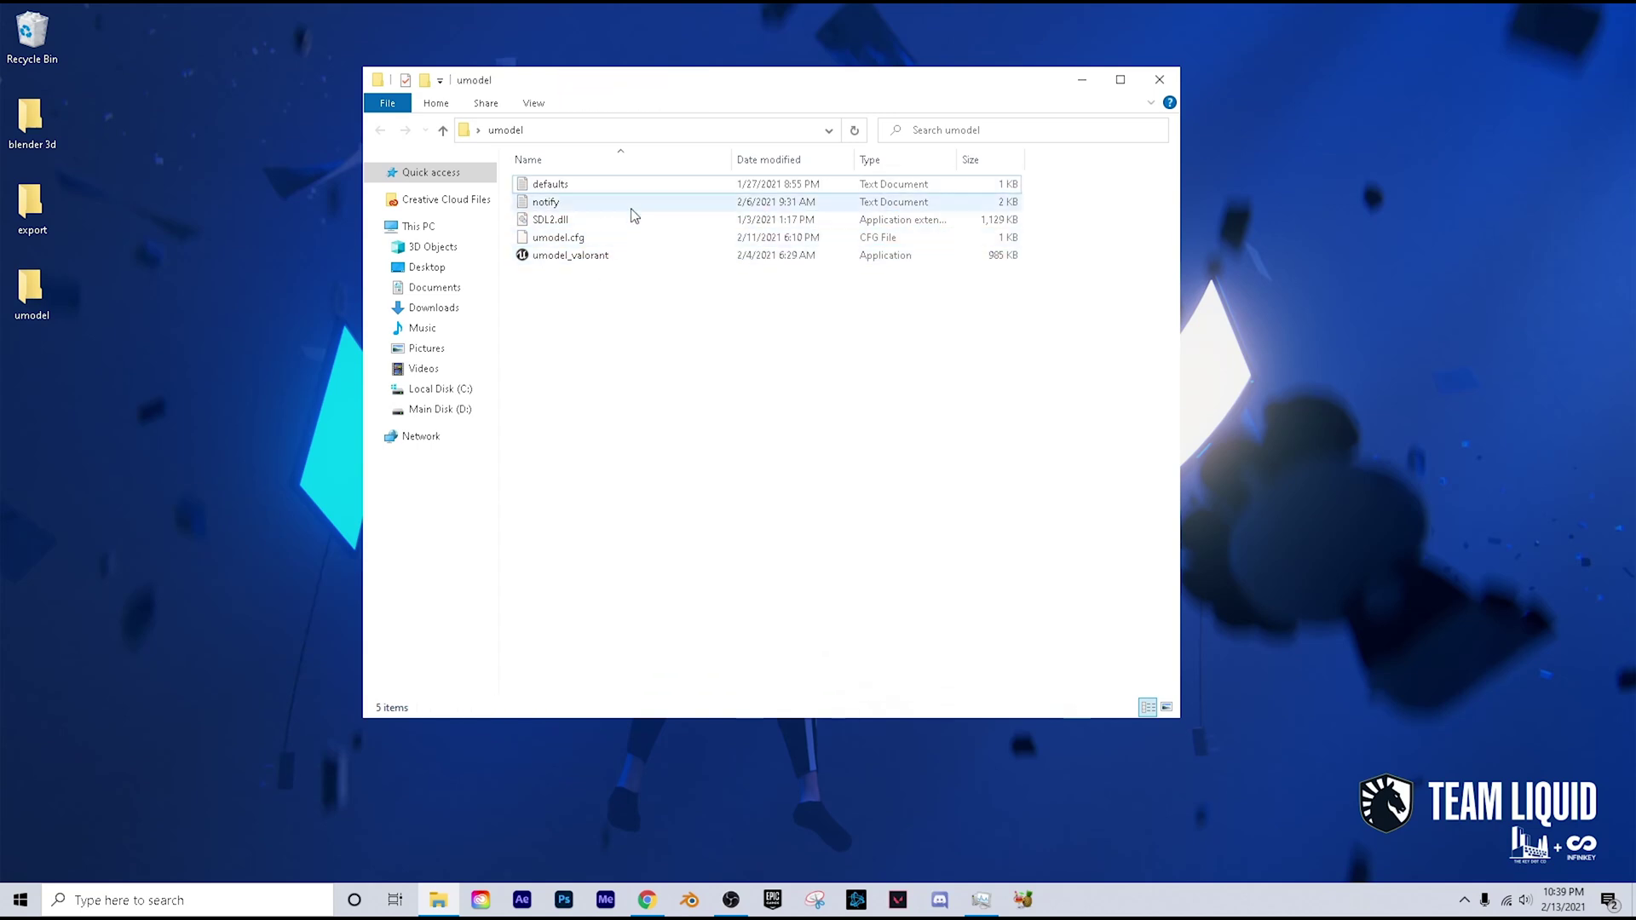
Step: Open the defaults text file and examine its Valorant Paks path and AES encryption key lines
double_click(610, 187)
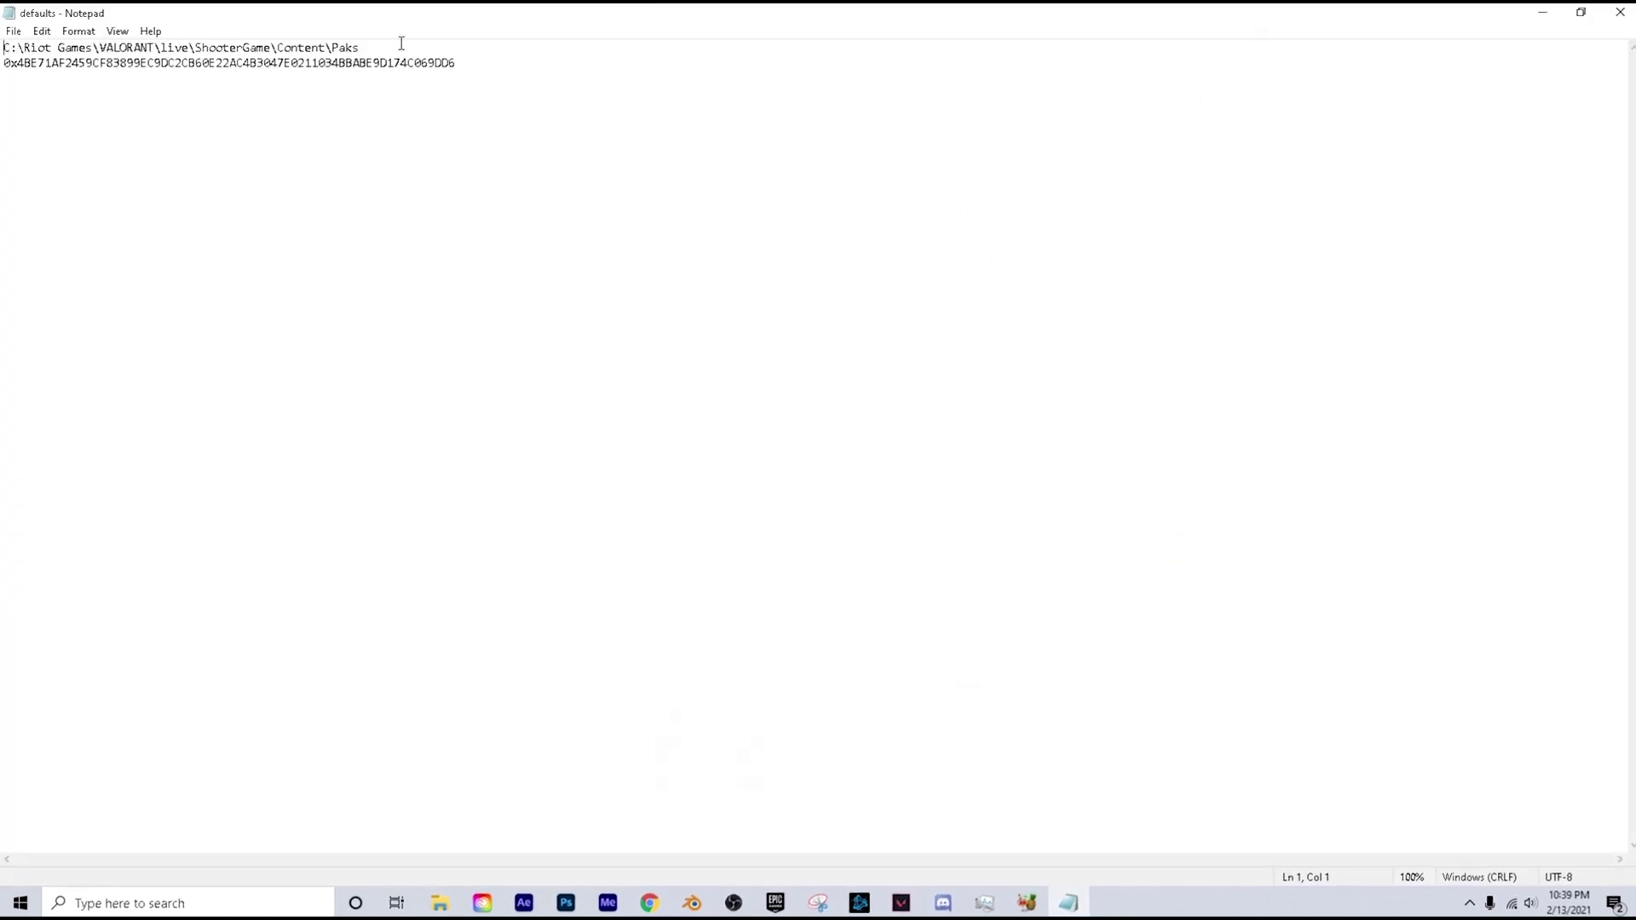
drag(392, 48, 3, 7)
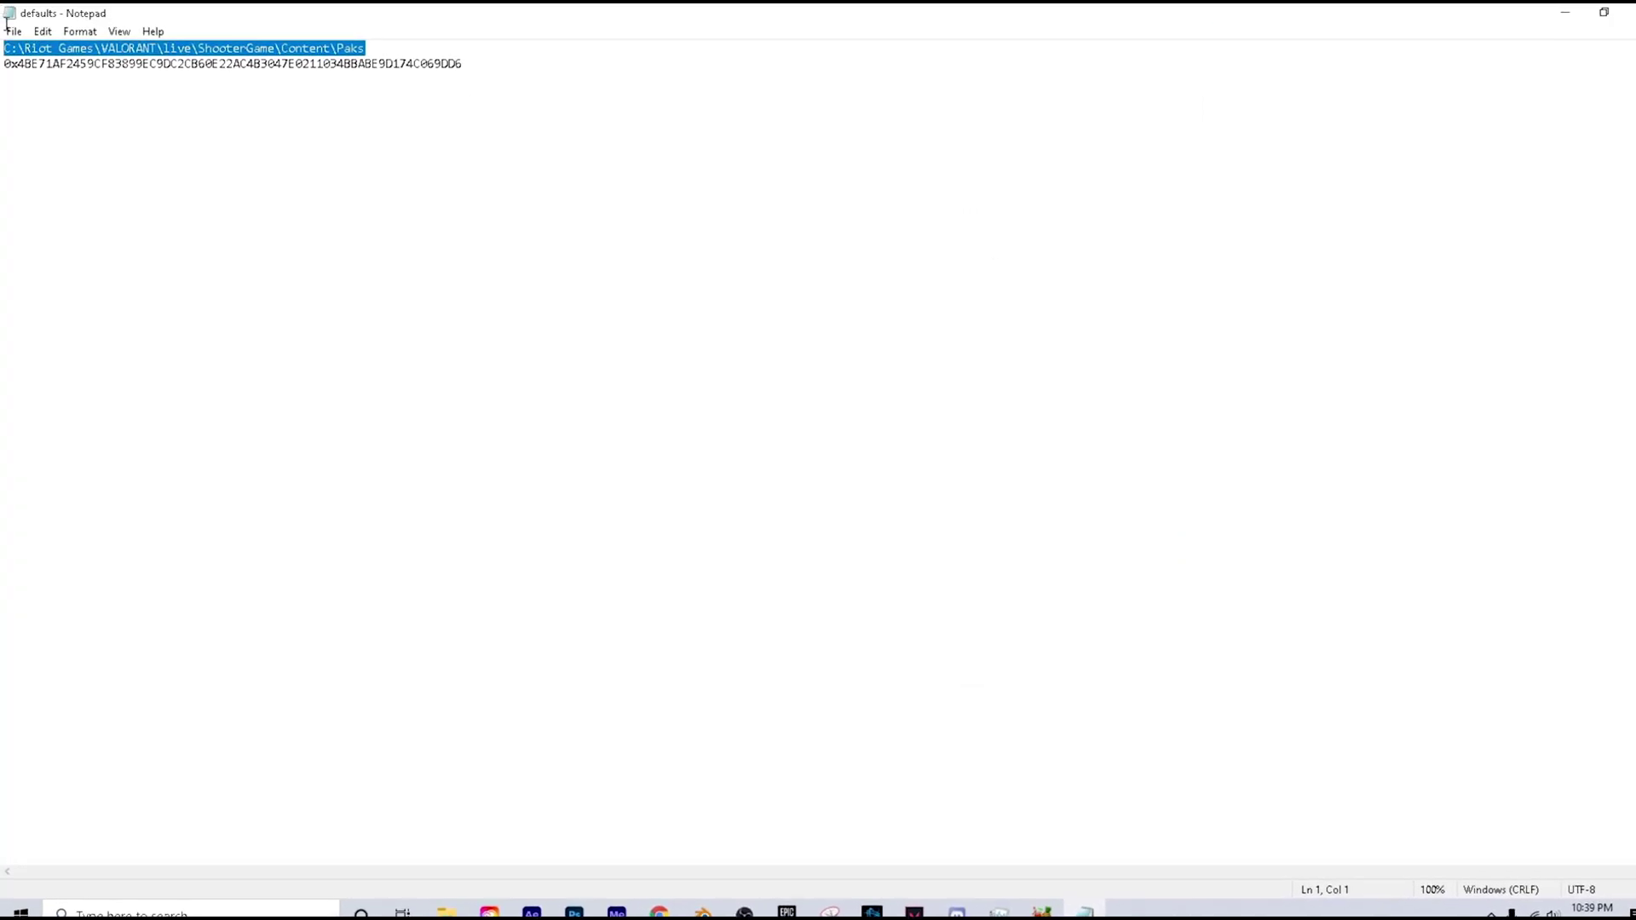
drag(5, 65, 339, 45)
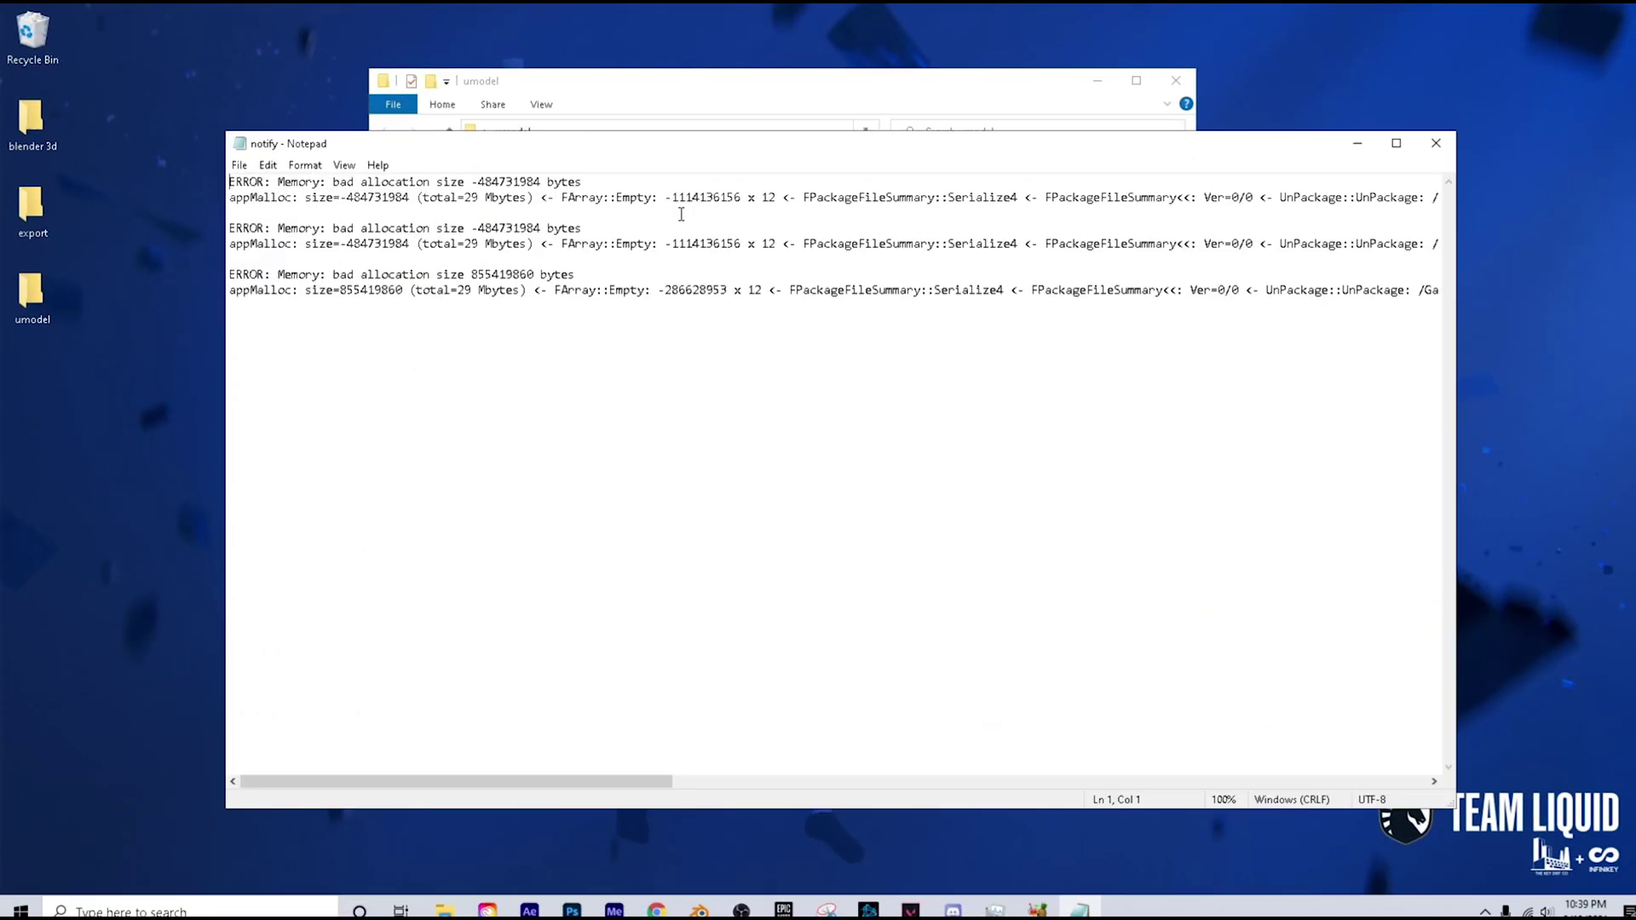
Step: Review the memory error log in the notify text file and close it
drag(917, 329, 473, 163)
click(929, 309)
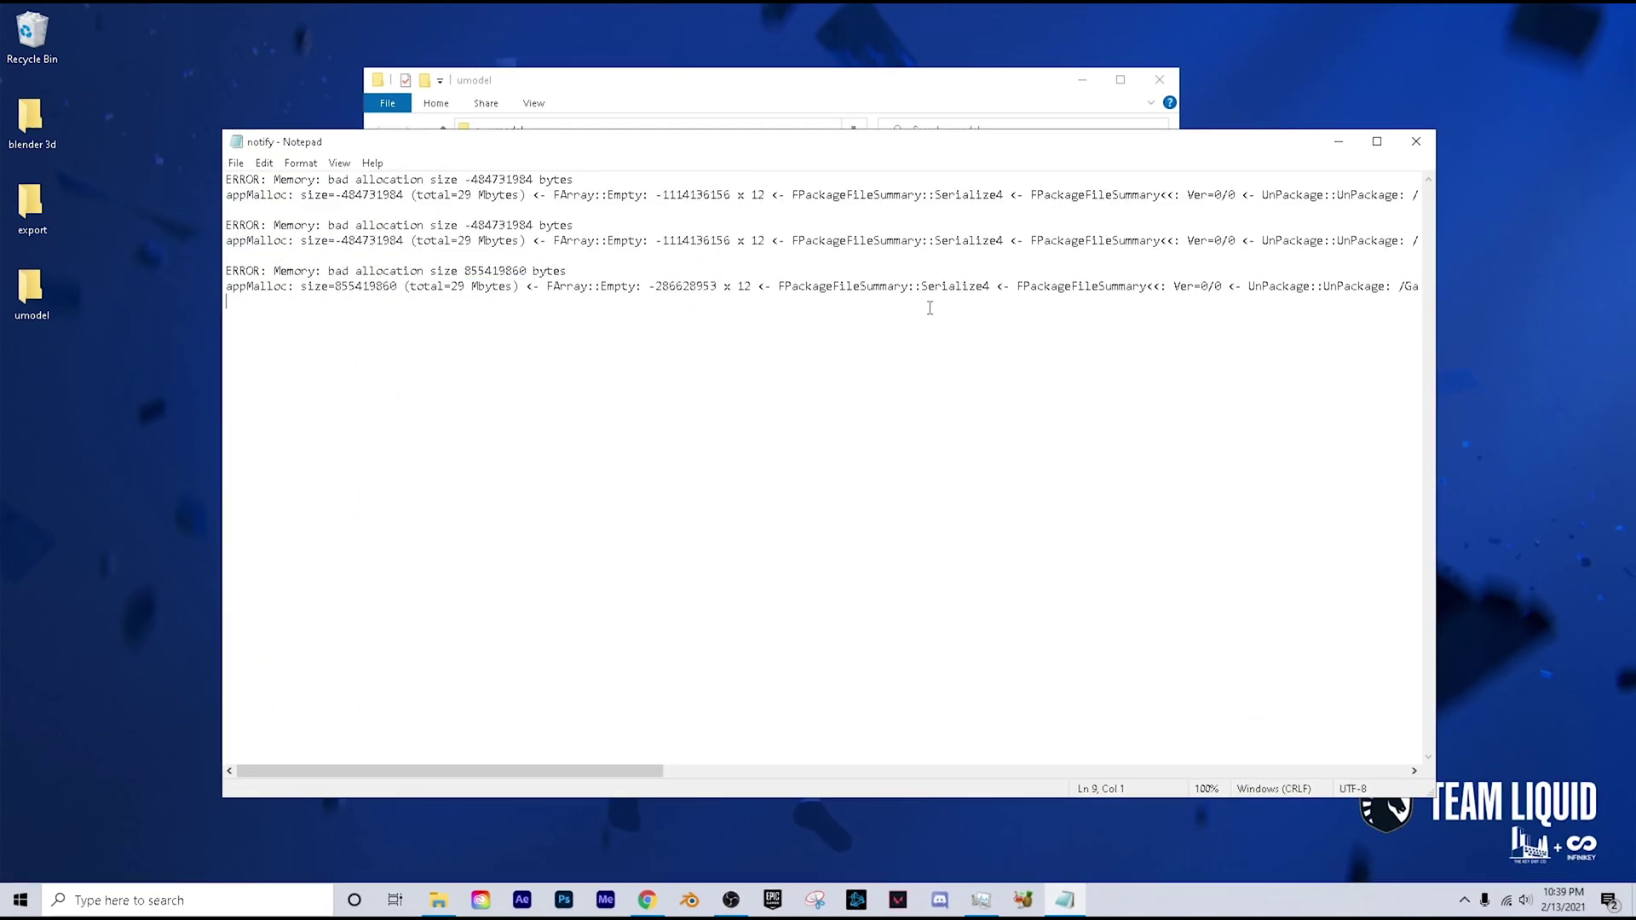
key(ctrl+a)
click(649, 418)
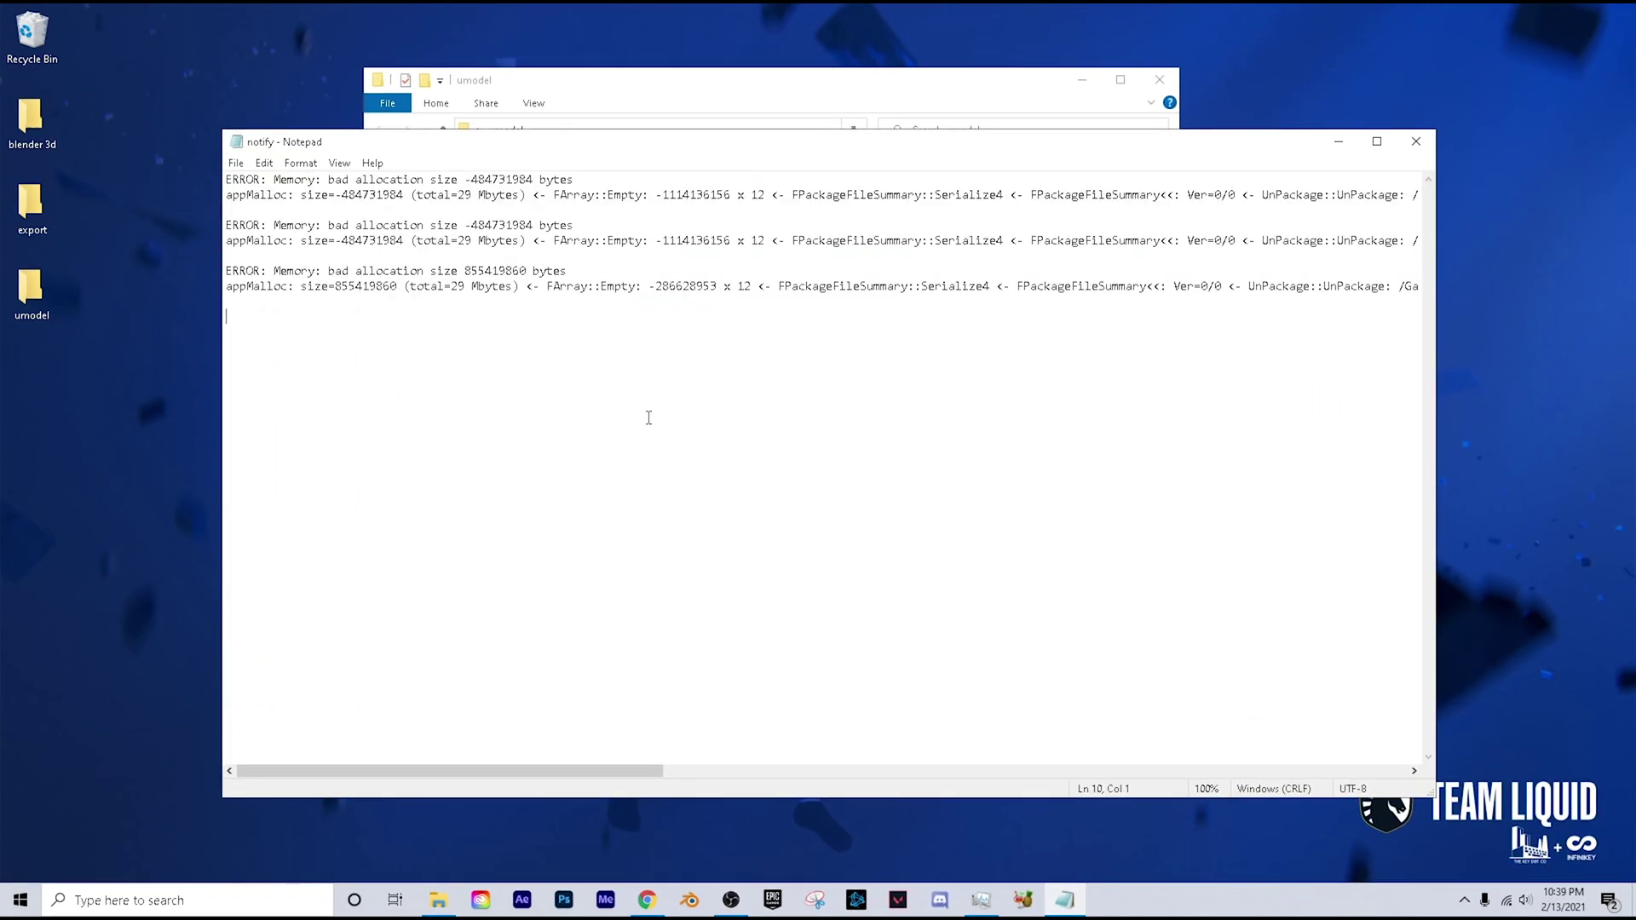
click(1417, 150)
Step: Check the SDL2.dll, umodel_valorant and umodel.cfg files in the umodel folder
click(546, 220)
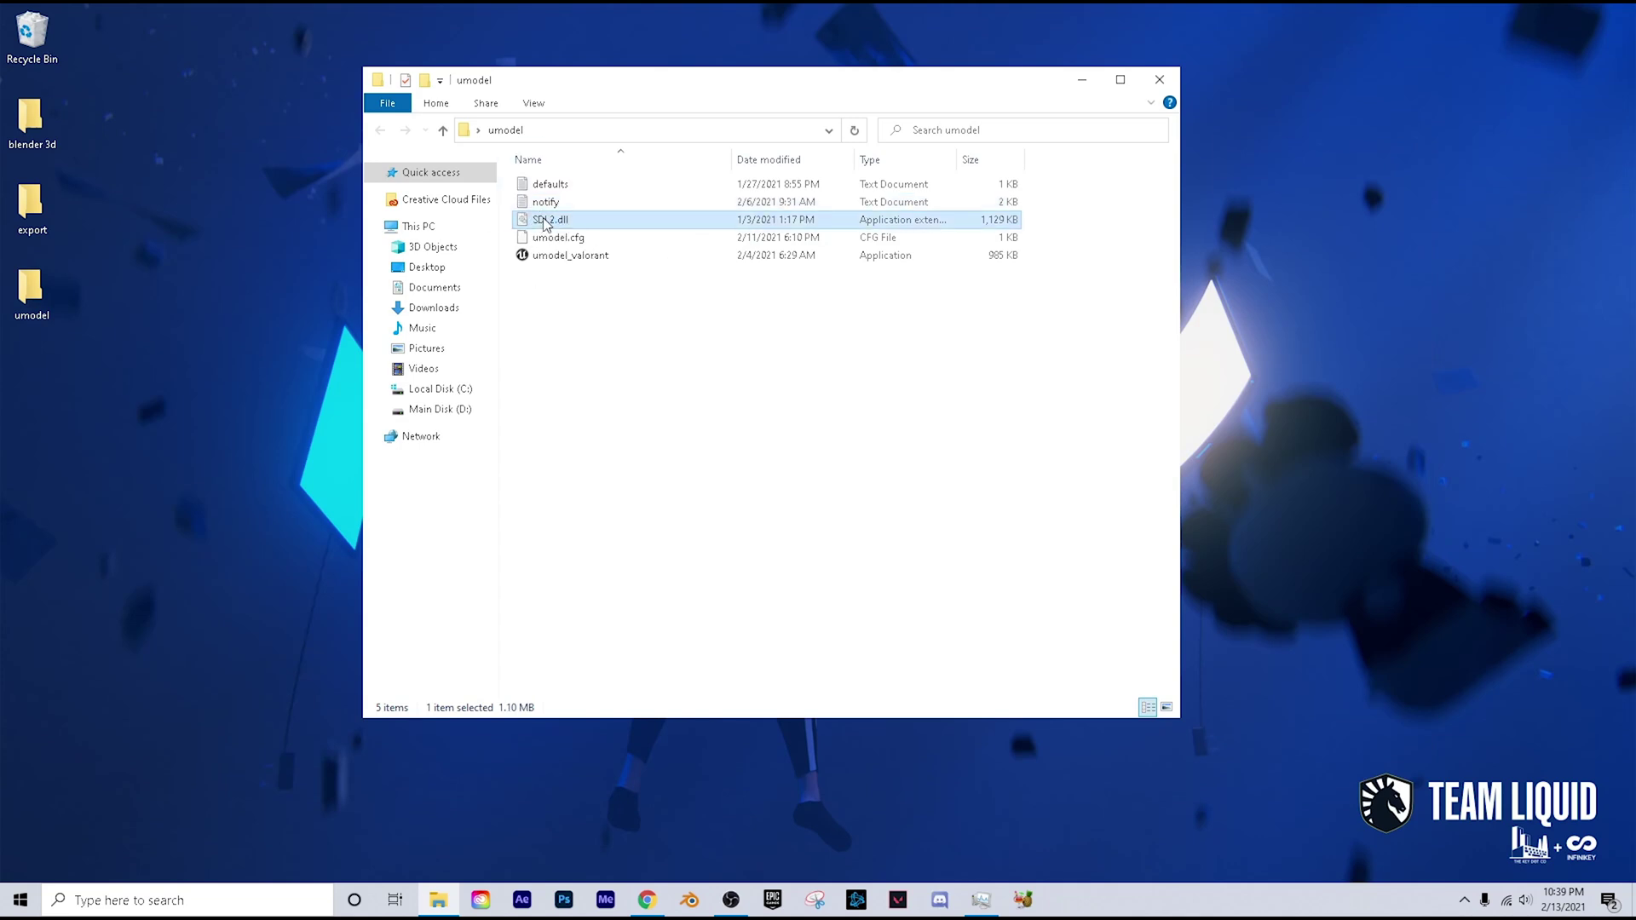
click(588, 257)
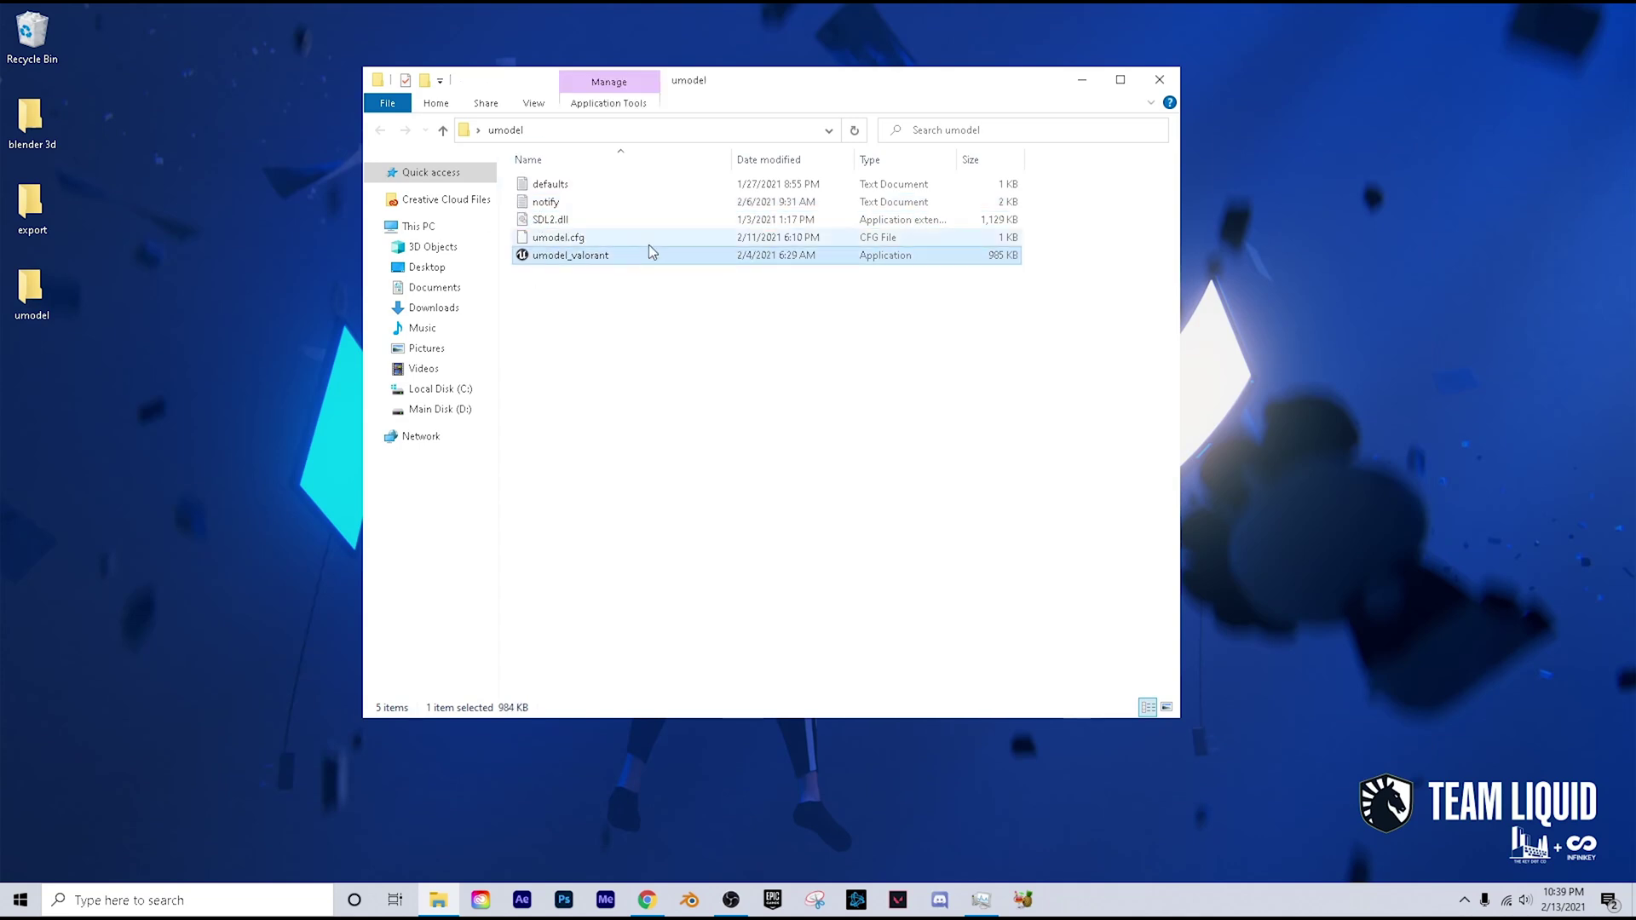
click(586, 240)
Step: Close the umodel folder and download the Win32 version of UE Viewer from Gildor's Homepage in the browser
click(1153, 85)
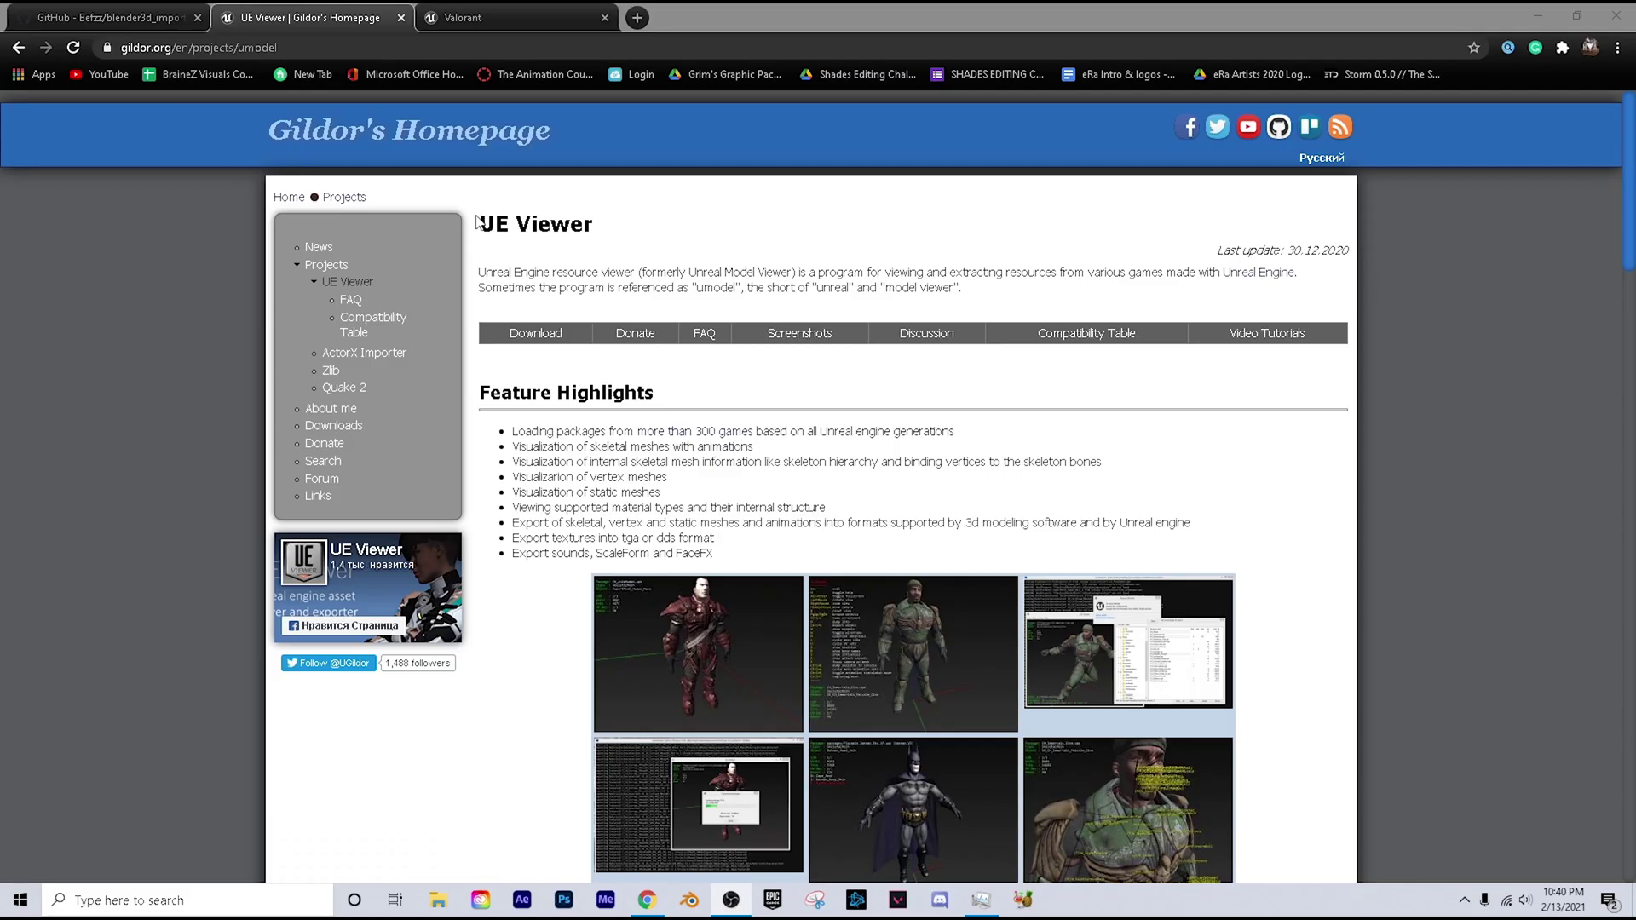
scroll(531, 353, down, 15)
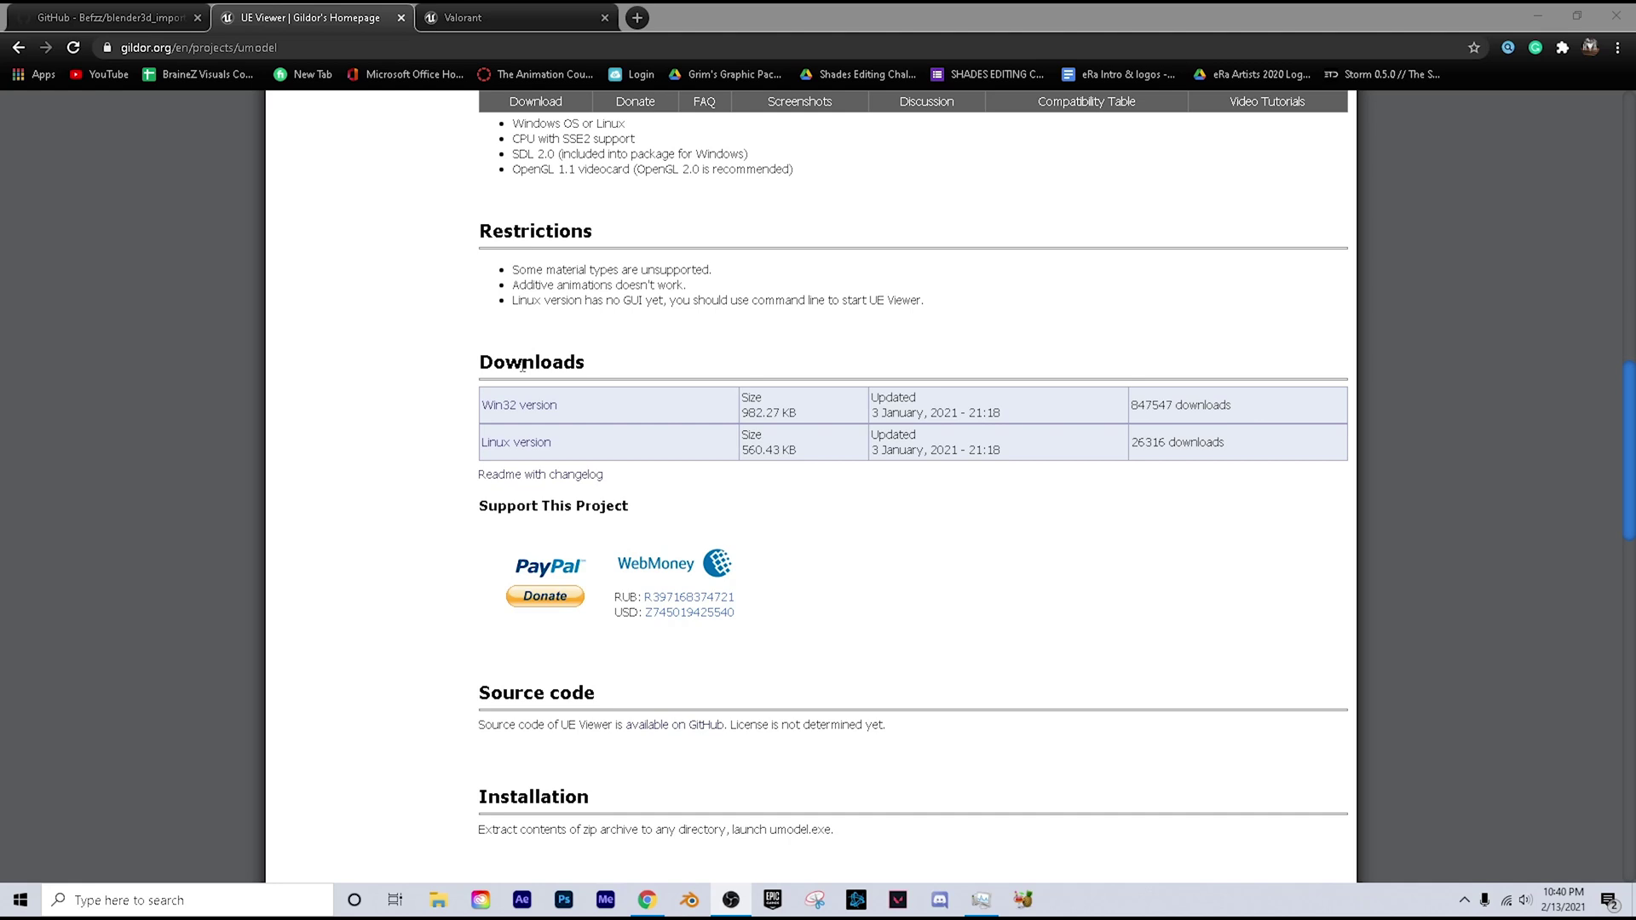
click(506, 412)
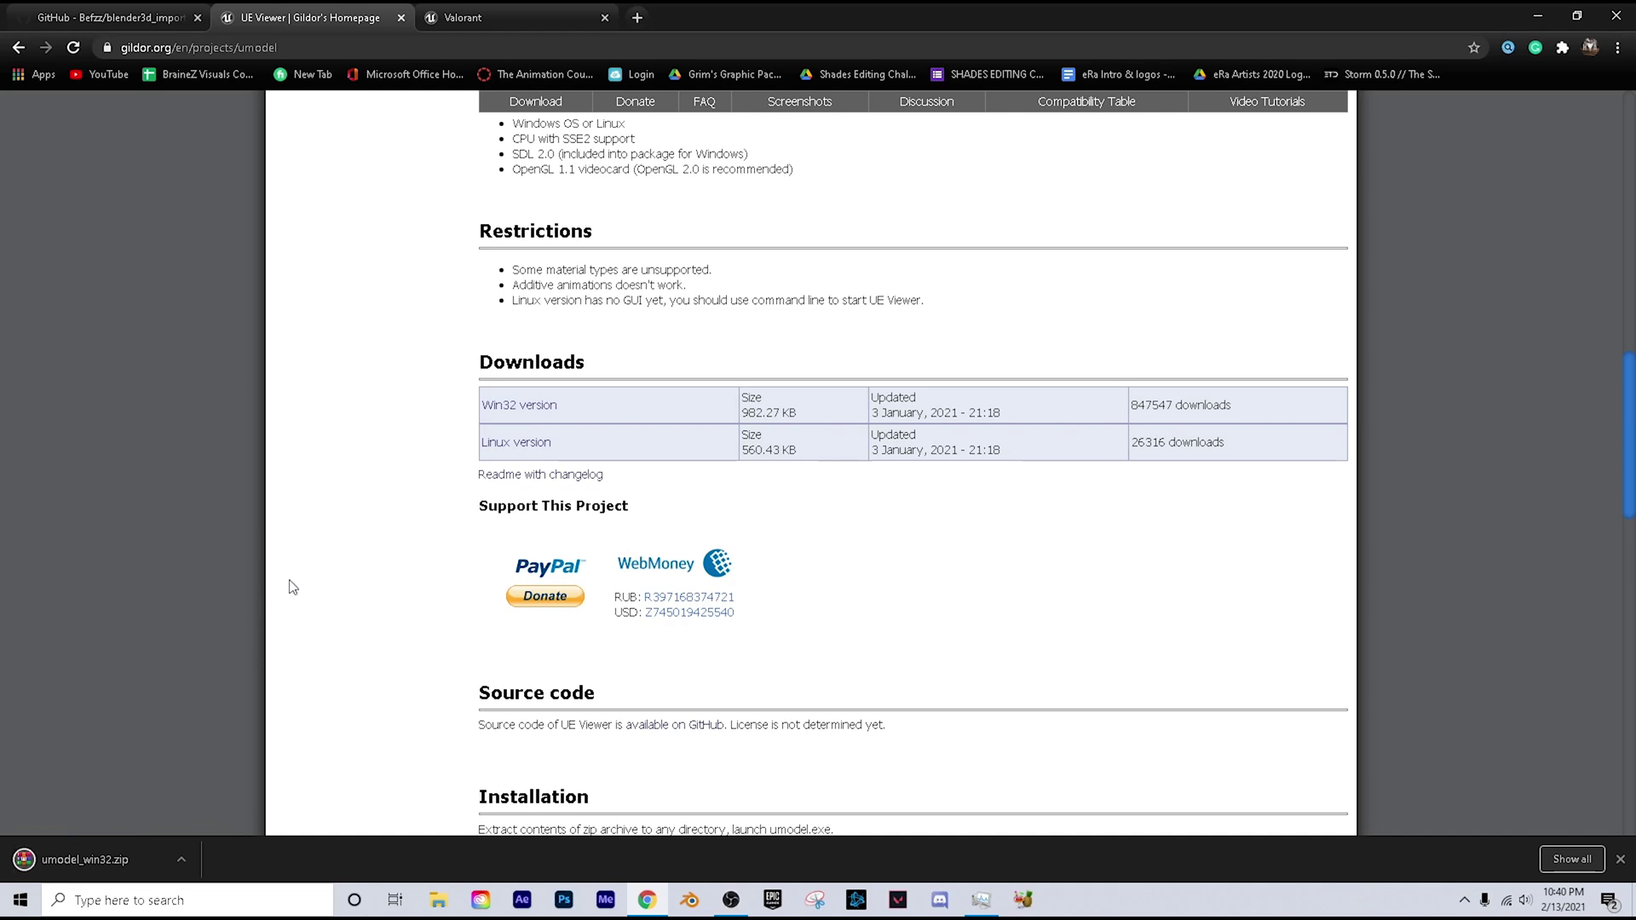
Step: Find the reply in the Gildor's Forums Valorant topic that has the umodel_valorant.zip build attached
click(542, 10)
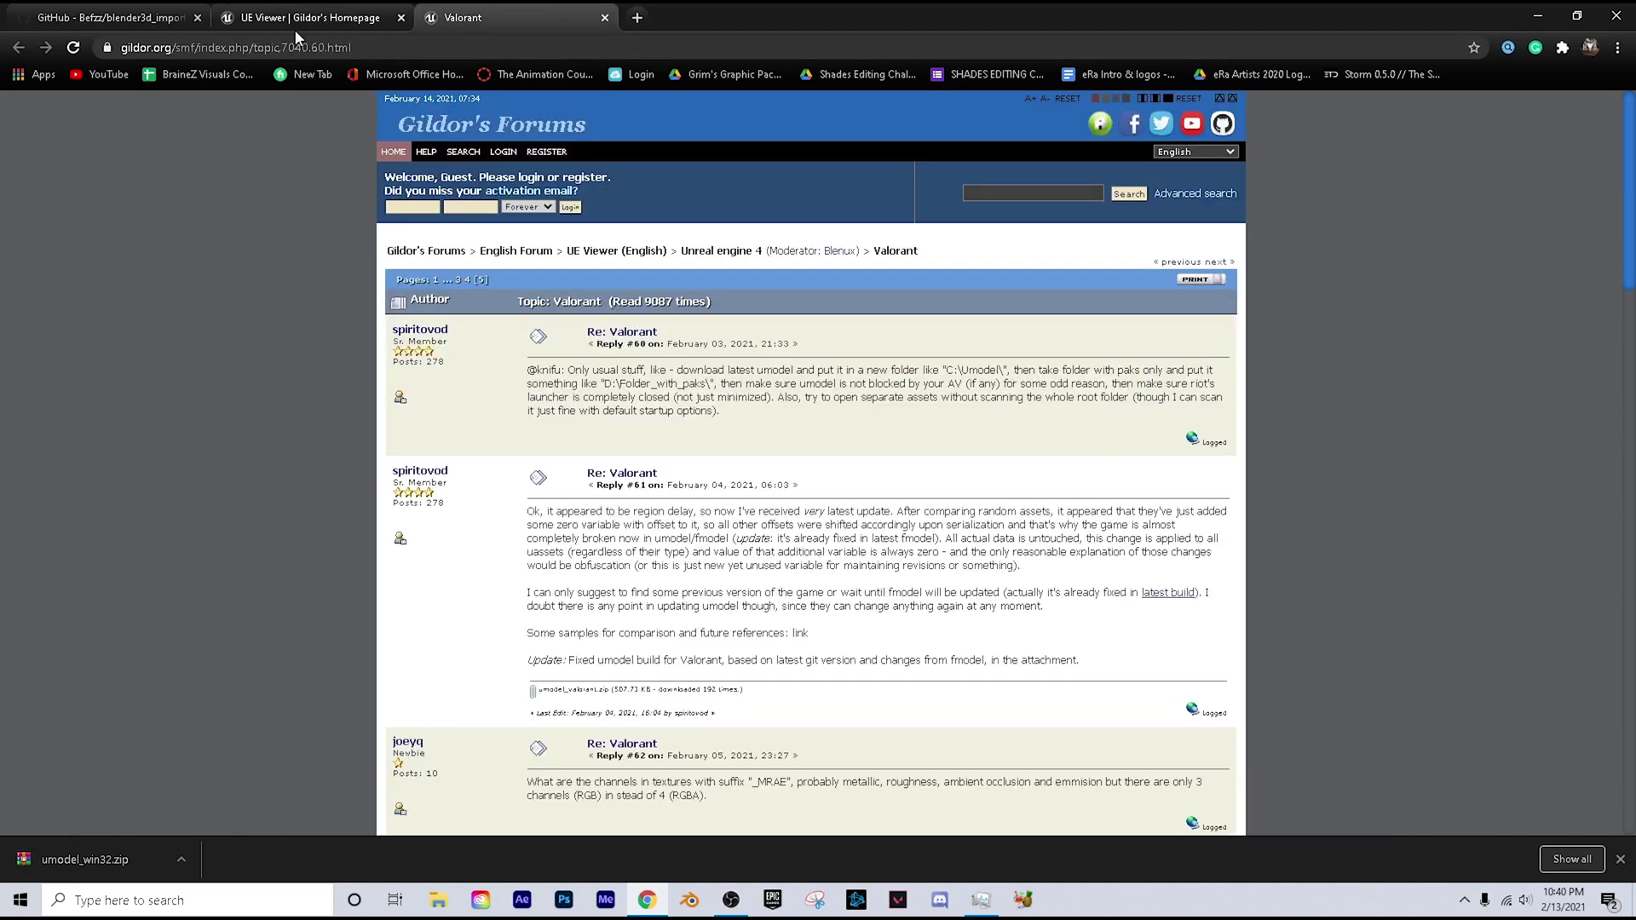
scroll(542, 519, down, 3)
scroll(601, 590, down, 1)
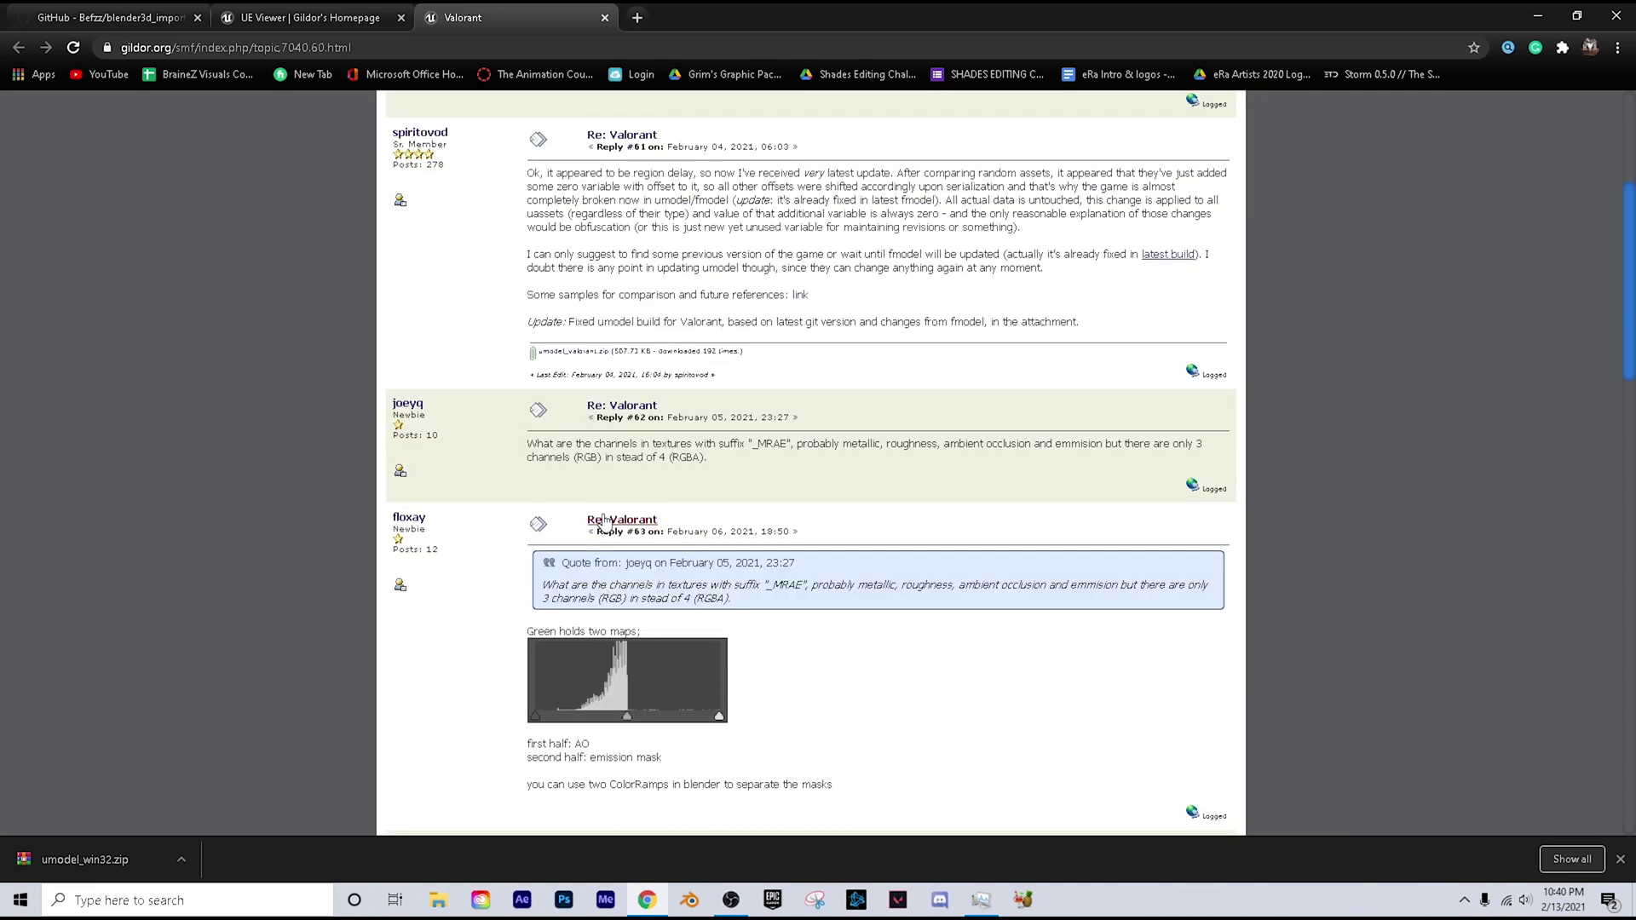
scroll(537, 386, up, 3)
scroll(560, 423, up, 1)
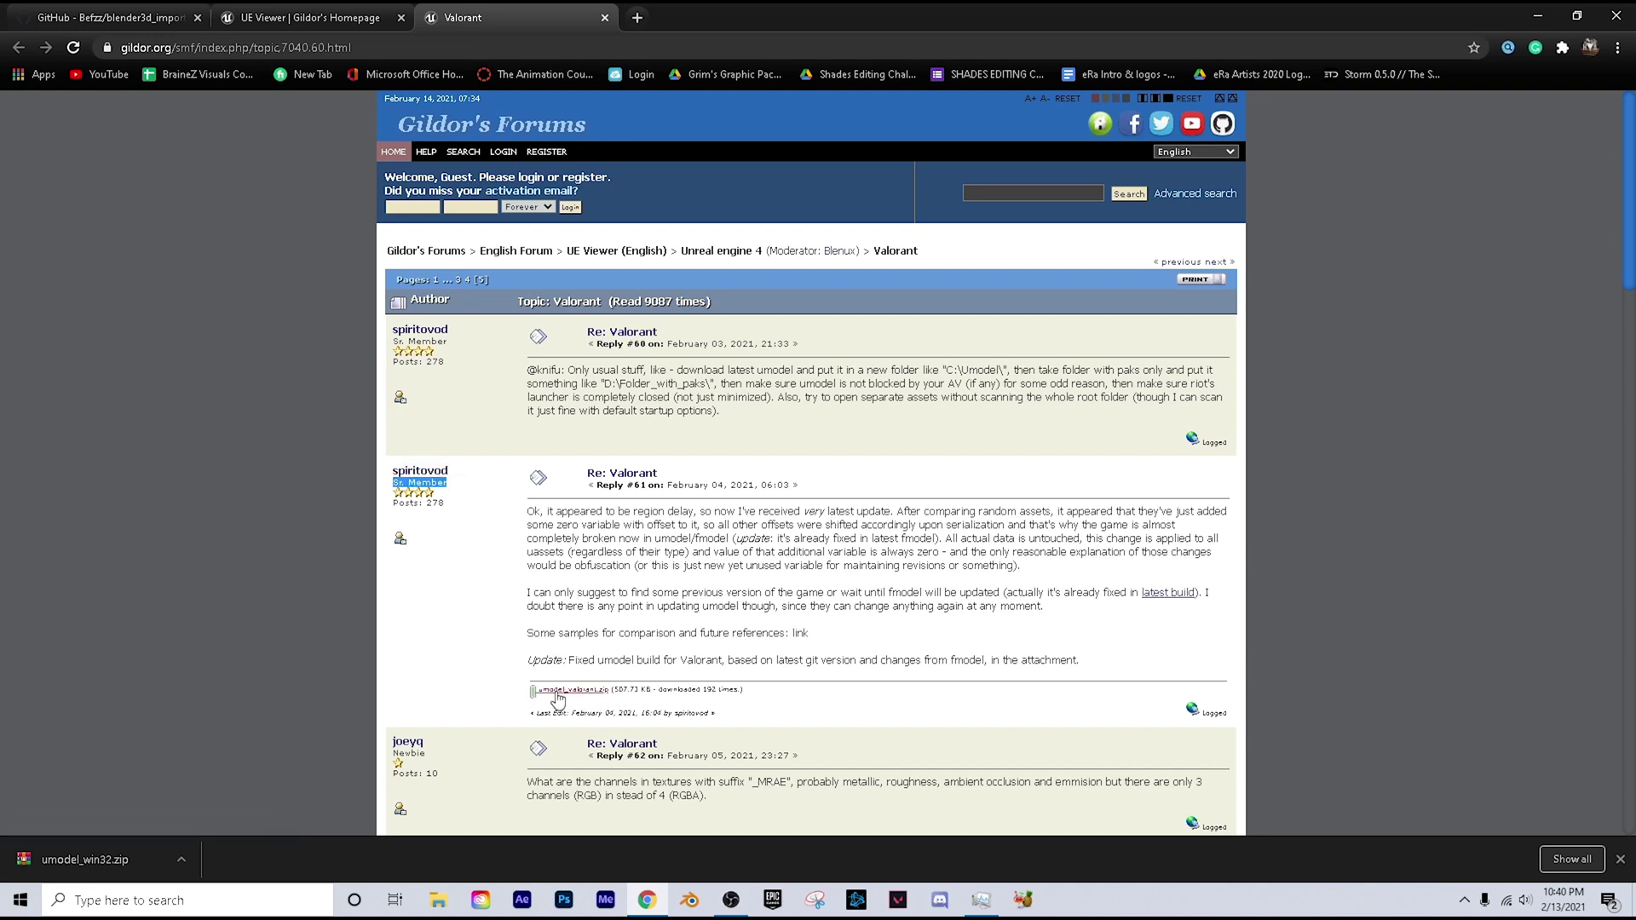
Step: Shrink the browser window with the Valorant topic and place it beside the umodel folder window
drag(697, 10, 1634, 4)
click(871, 424)
mouse_move(472, 436)
mouse_down()
mouse_move(464, 366)
mouse_move(472, 438)
mouse_up()
click(1585, 218)
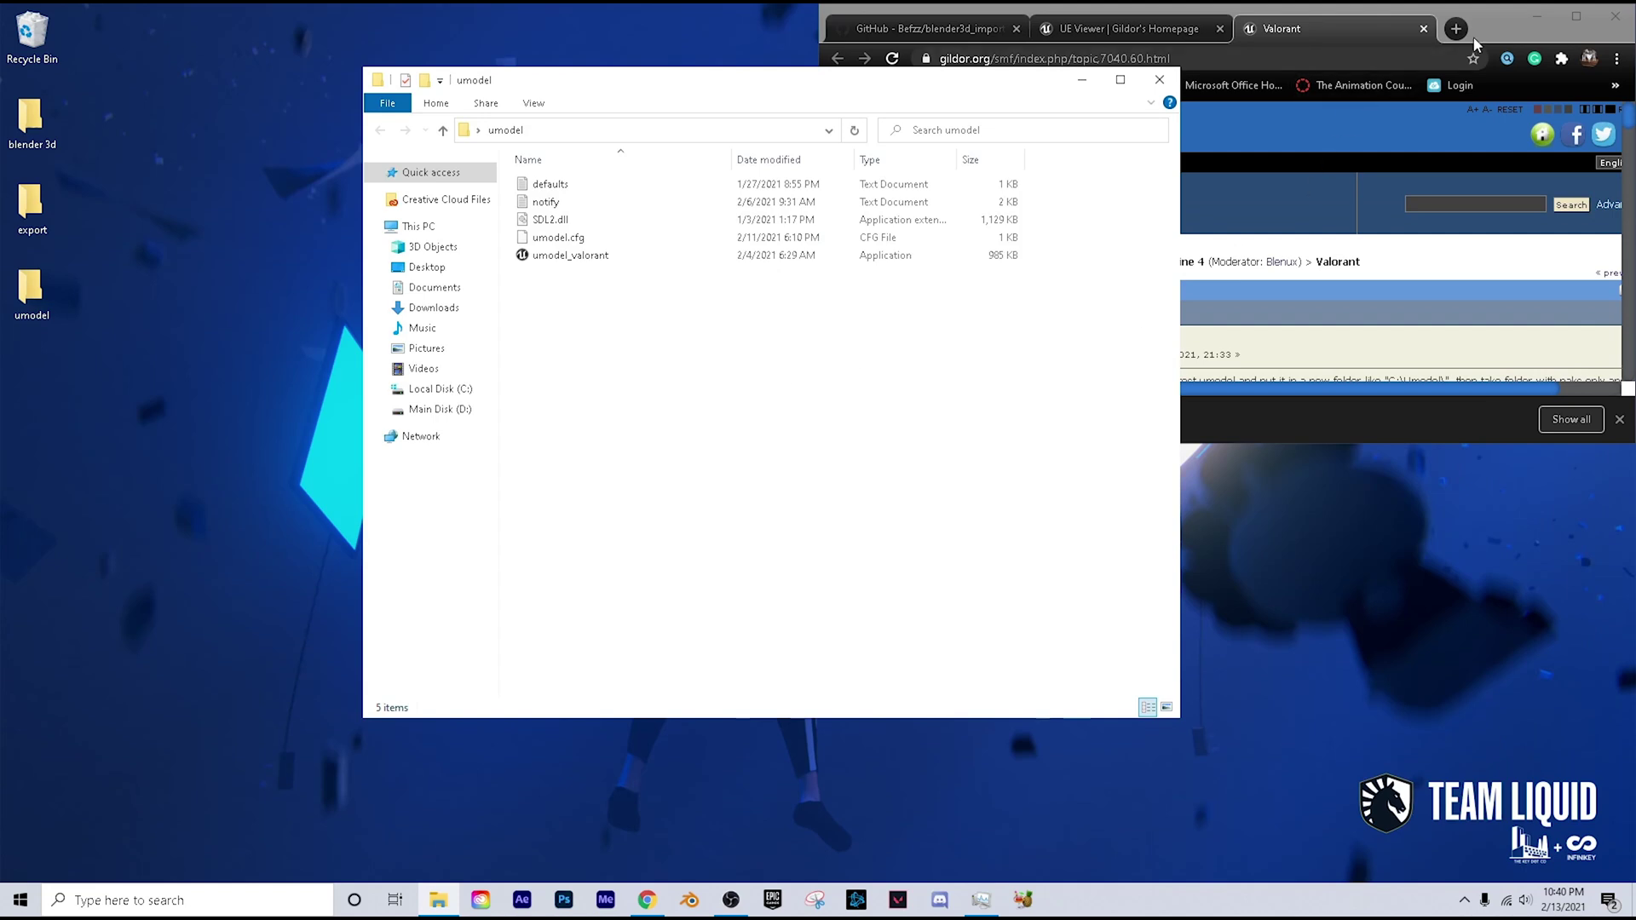
Step: Compare the fixed Valorant build described in the forum reply with the umodel_valorant application in the umodel folder
click(1477, 45)
scroll(1229, 298, down, 6)
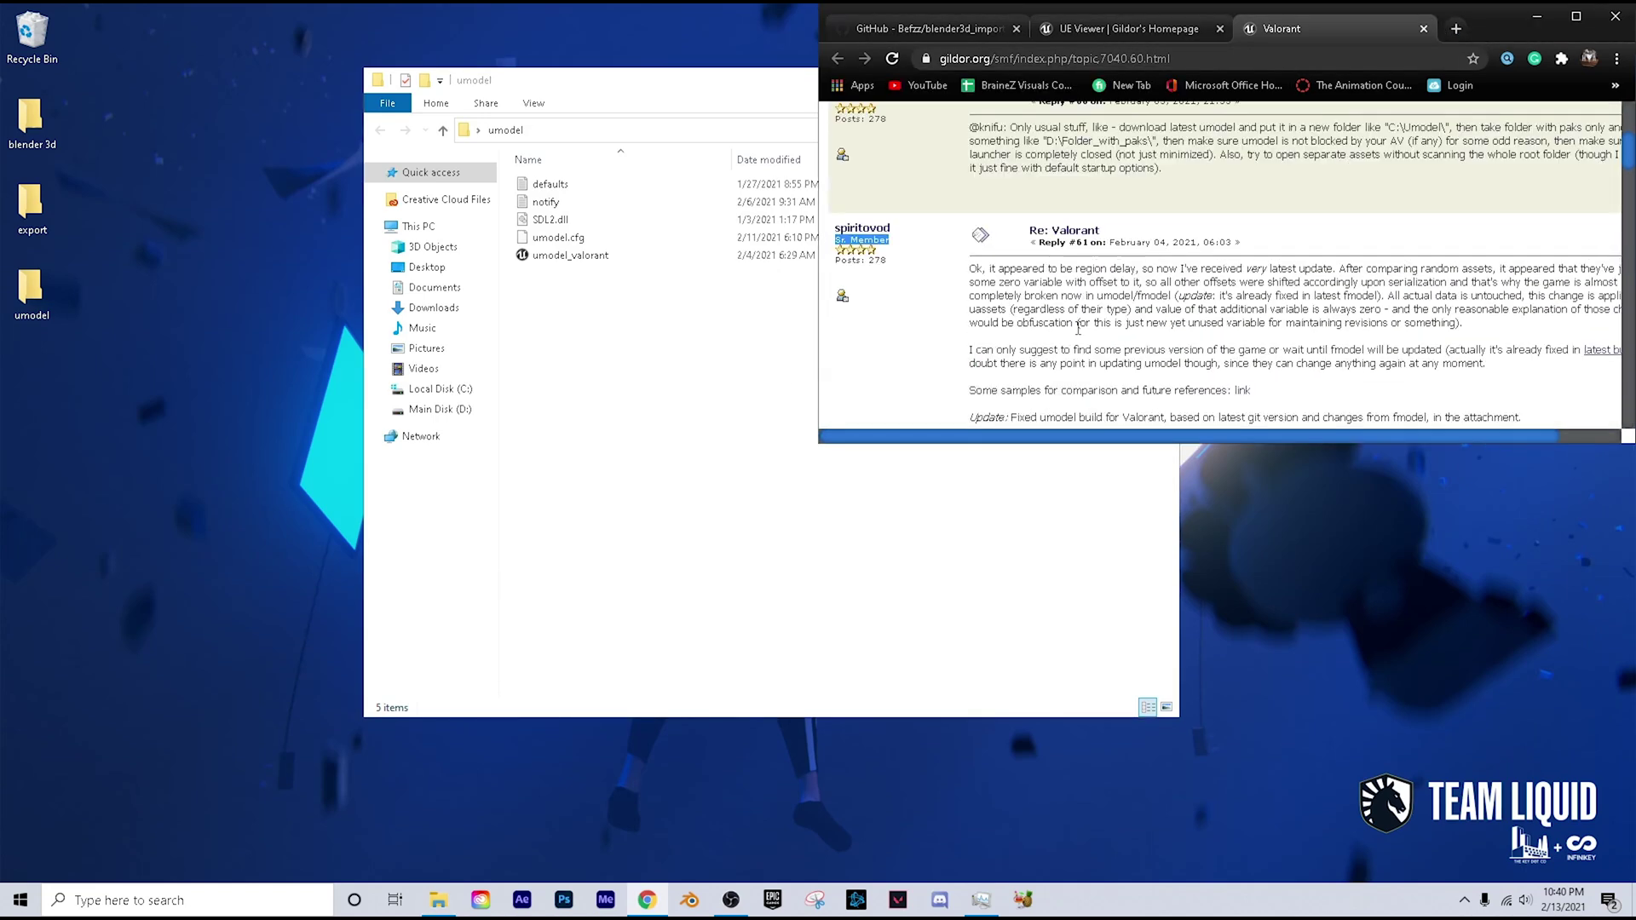
click(682, 342)
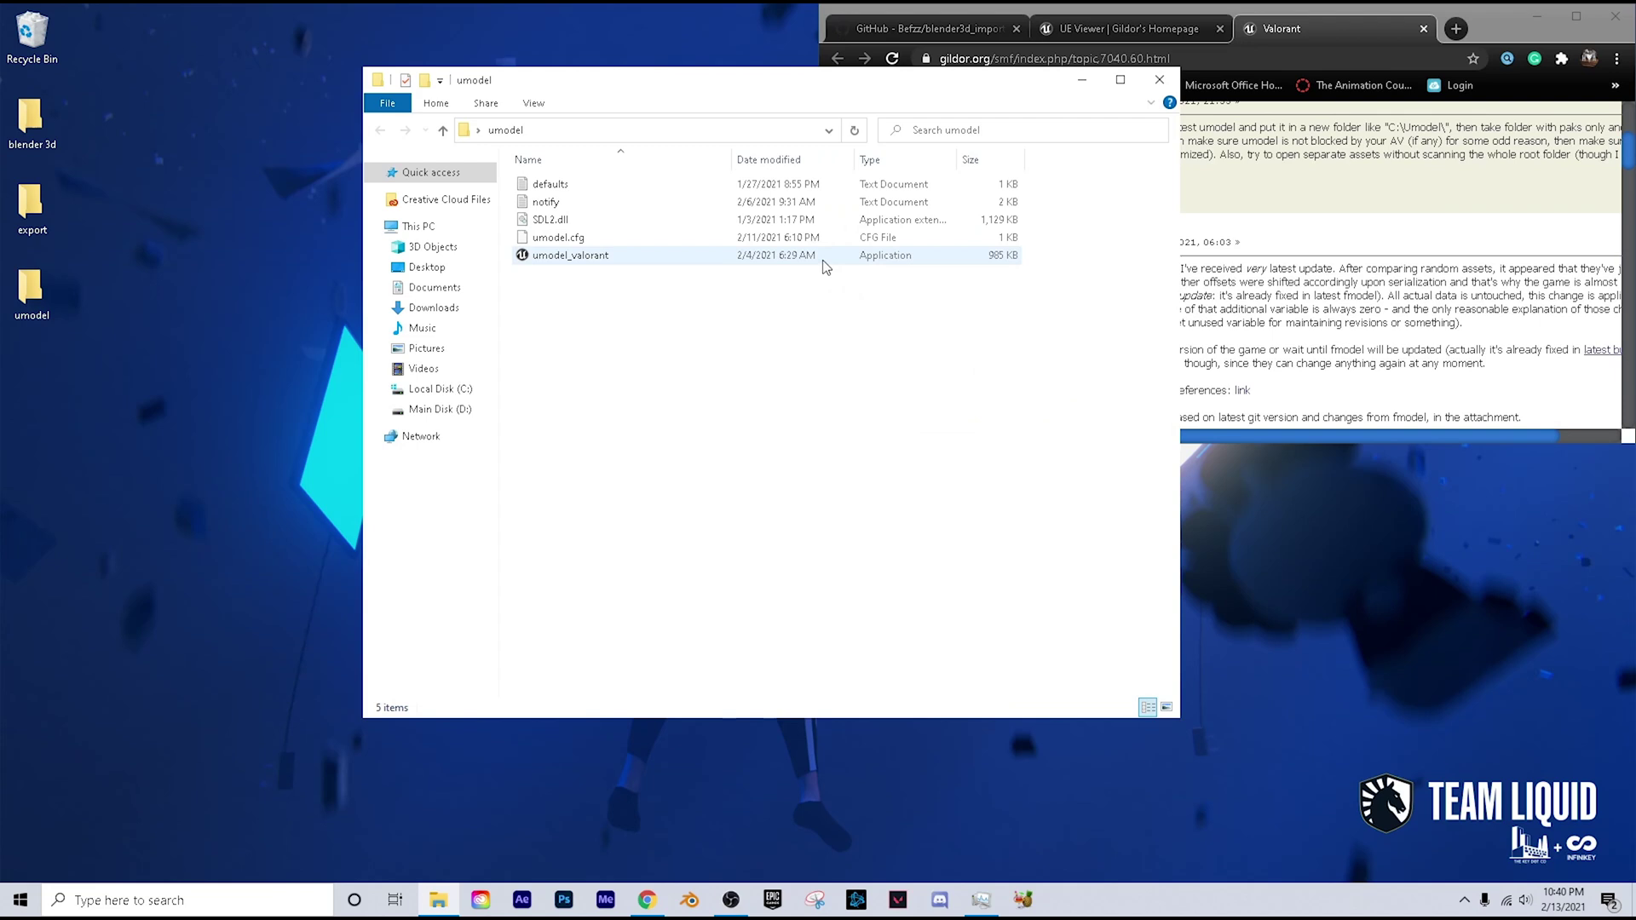
click(643, 261)
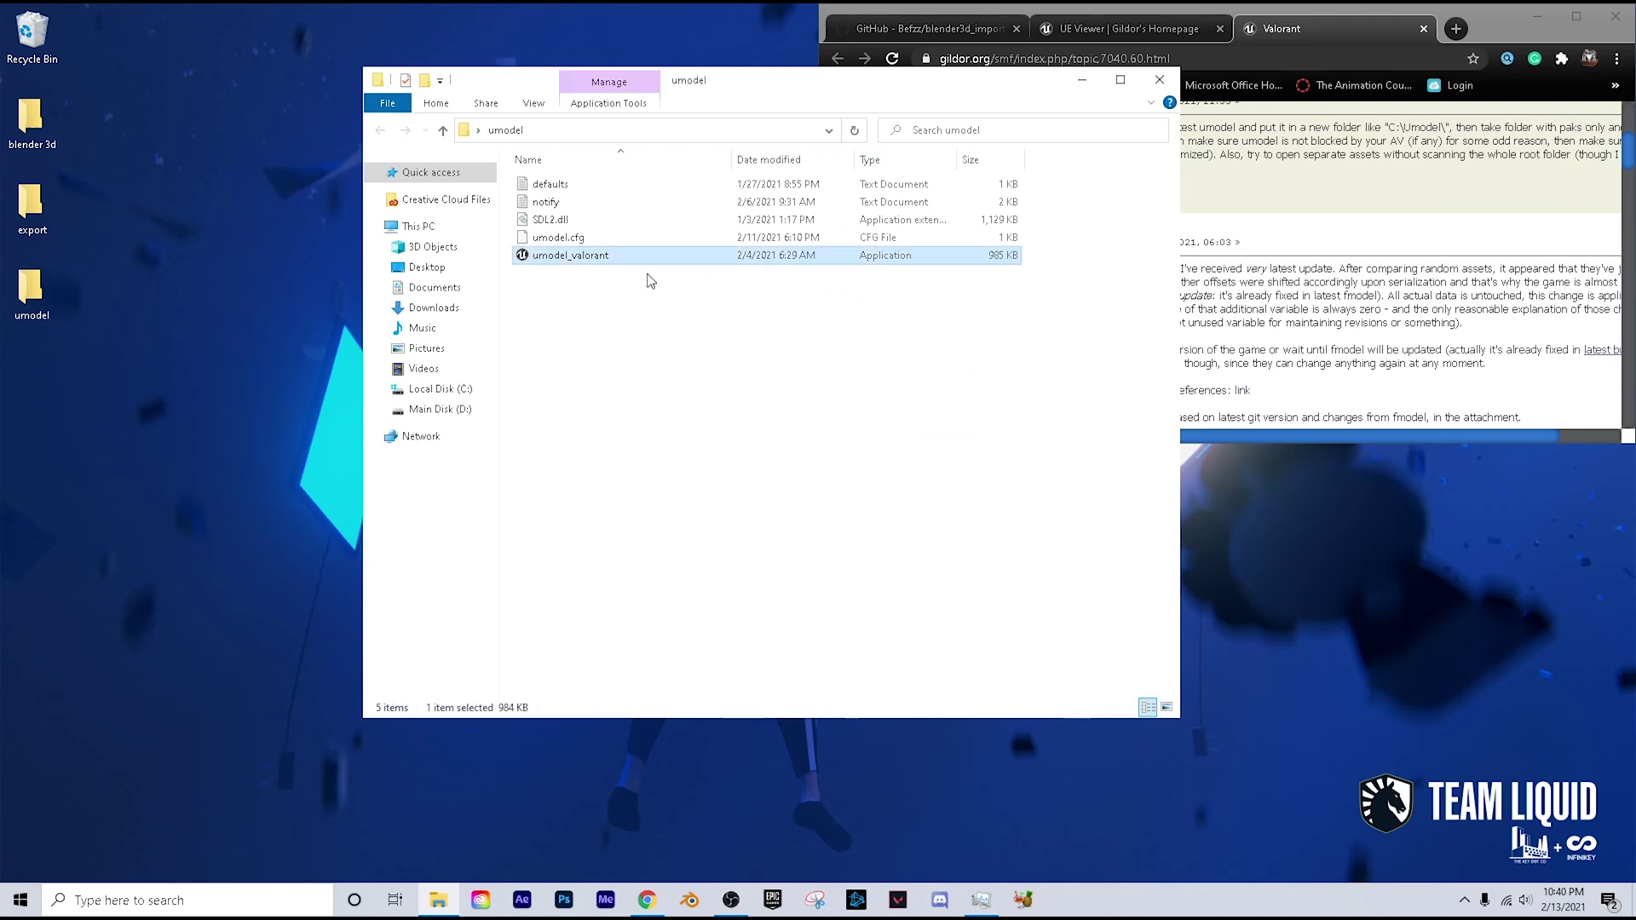
click(651, 282)
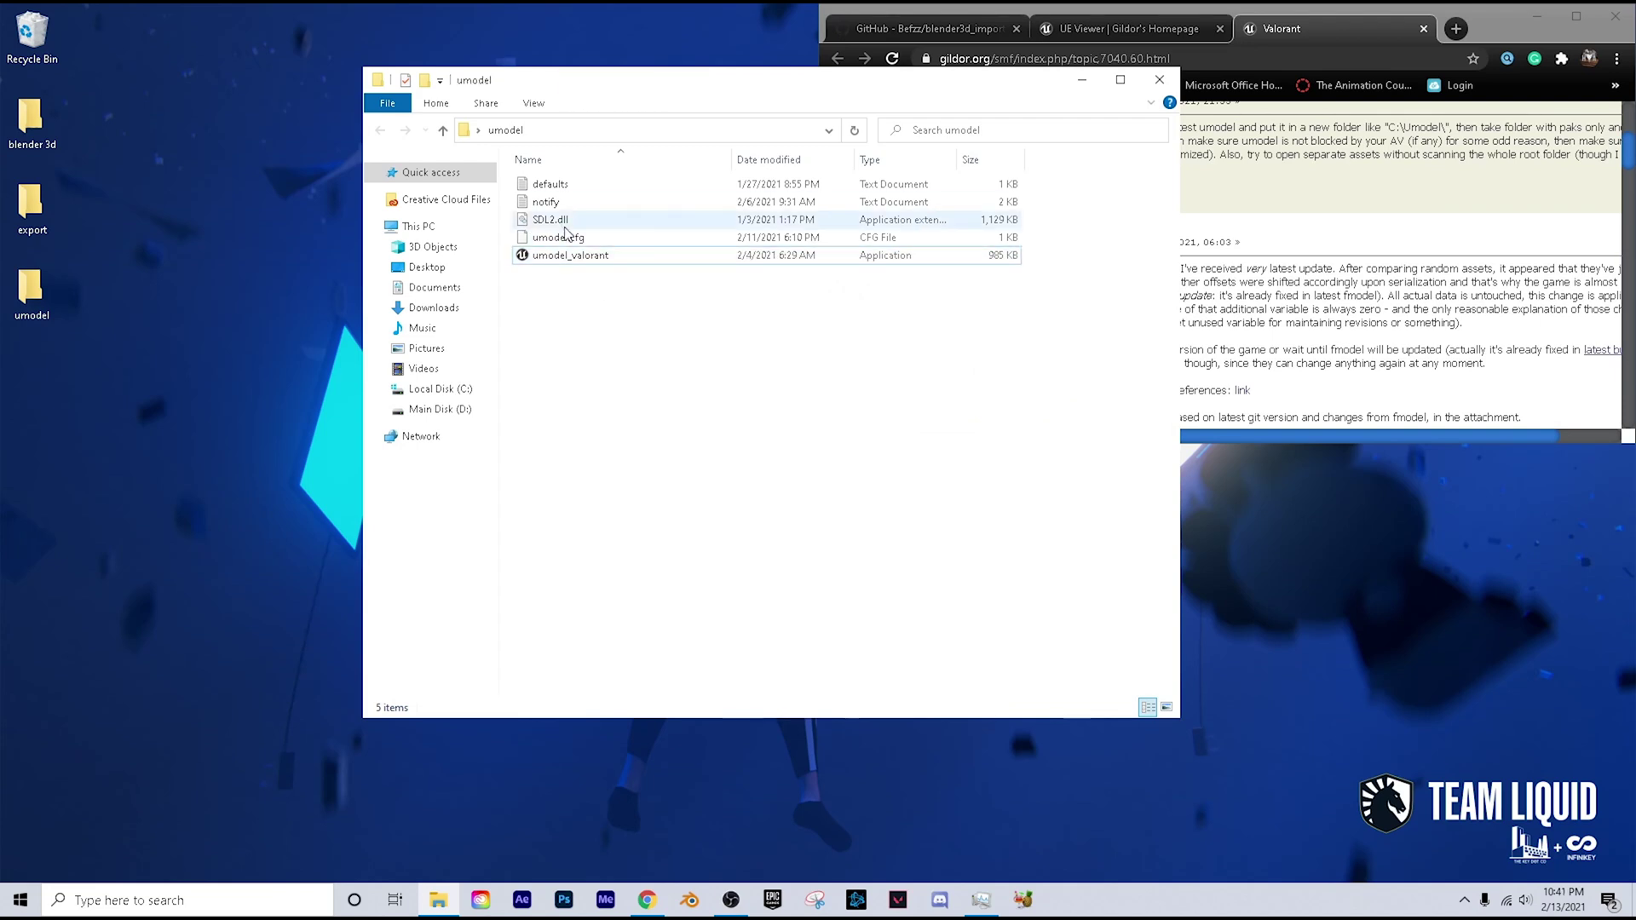
Step: Launch umodel_valorant and set the path to game files to C:\Riot Games\VALORANT\live\ShooterGame\Content\Paks
click(545, 256)
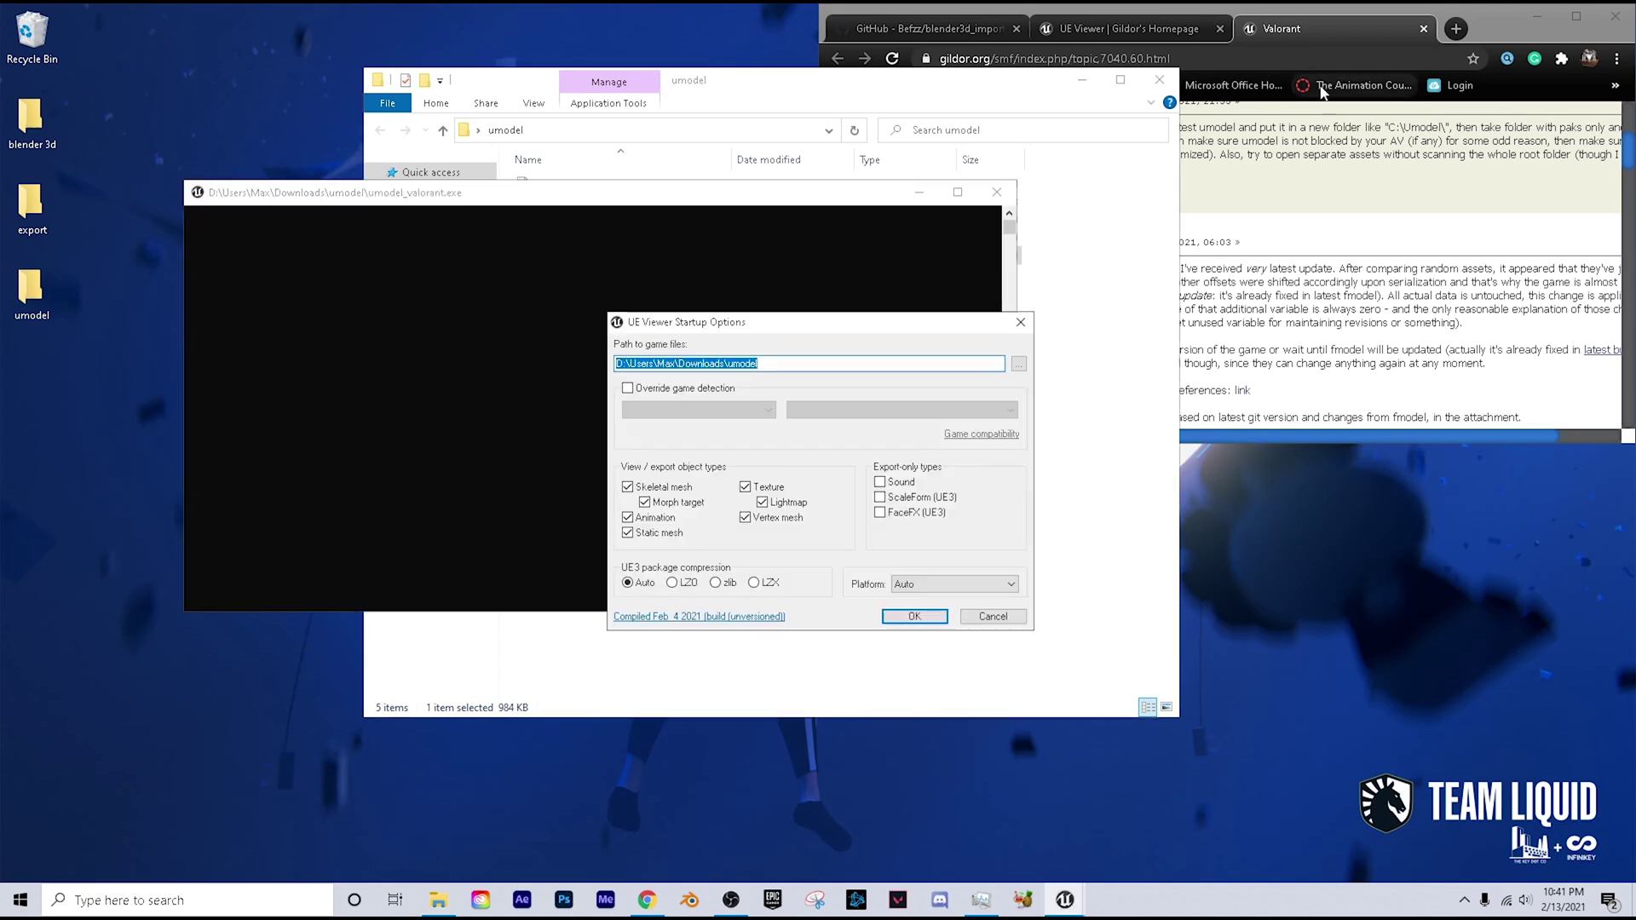
click(1537, 16)
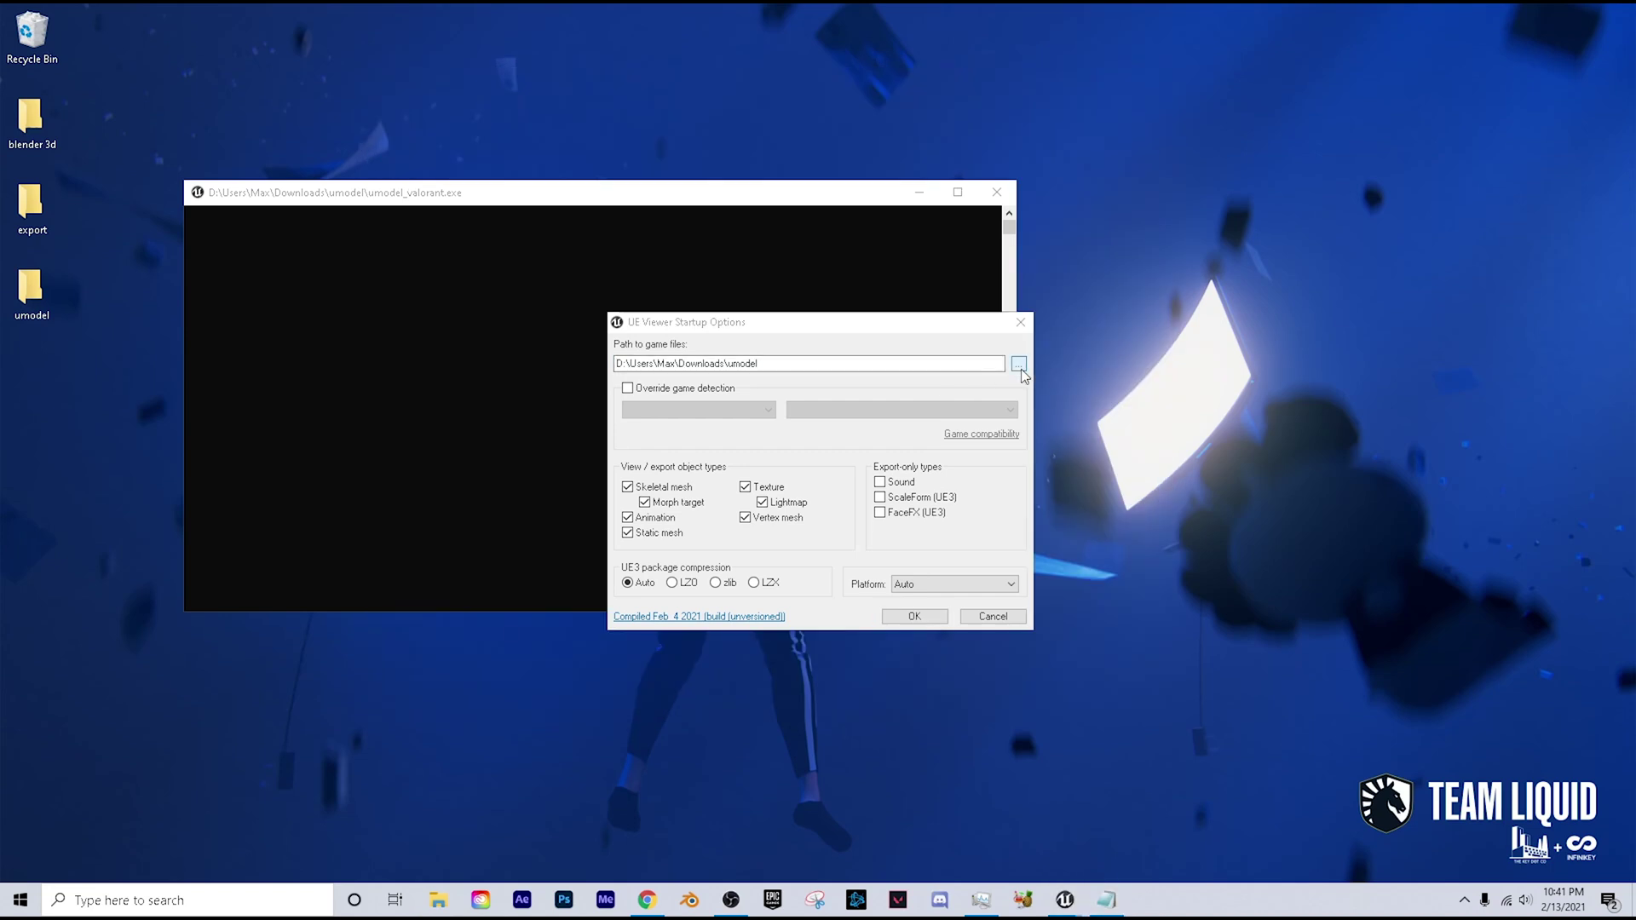
click(1019, 364)
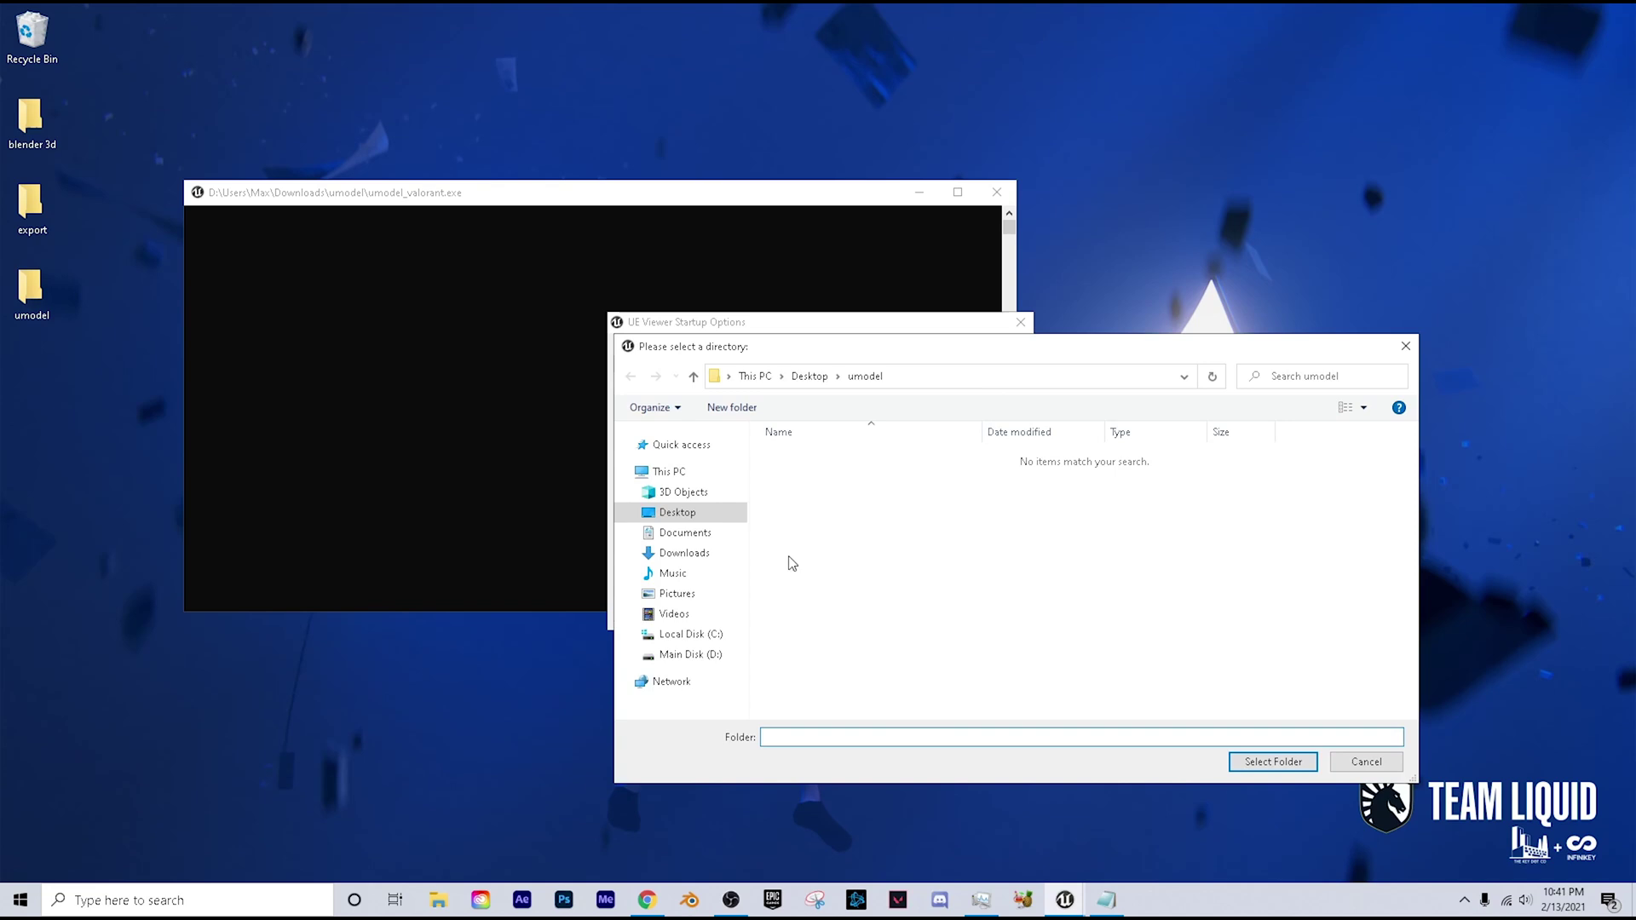
click(682, 634)
double_click(805, 539)
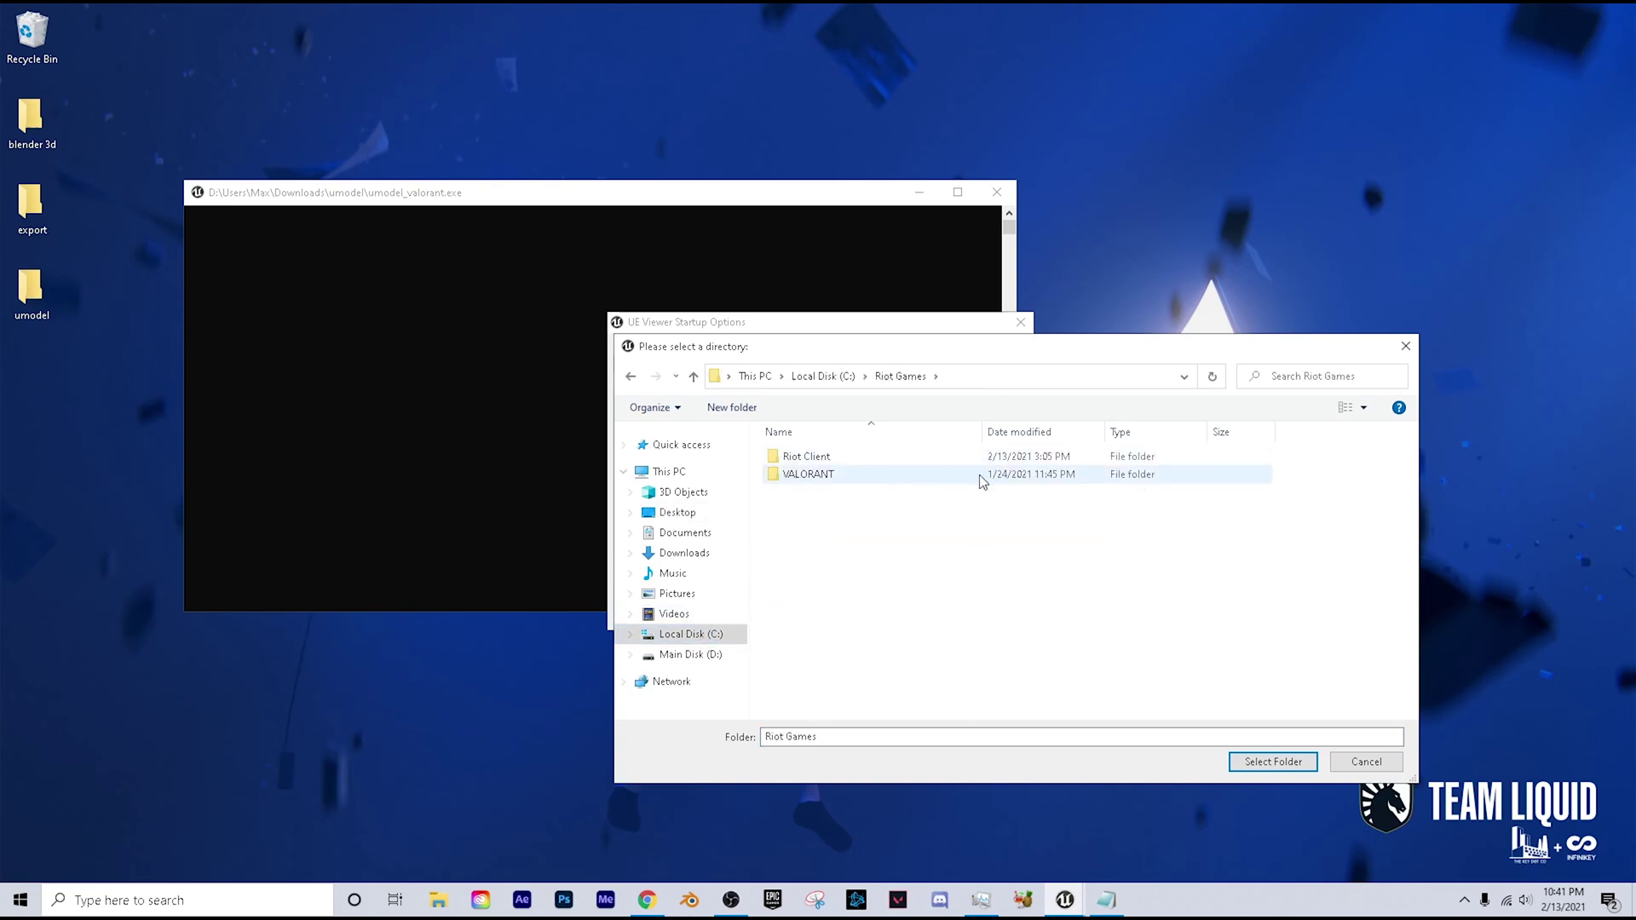
double_click(959, 472)
double_click(869, 453)
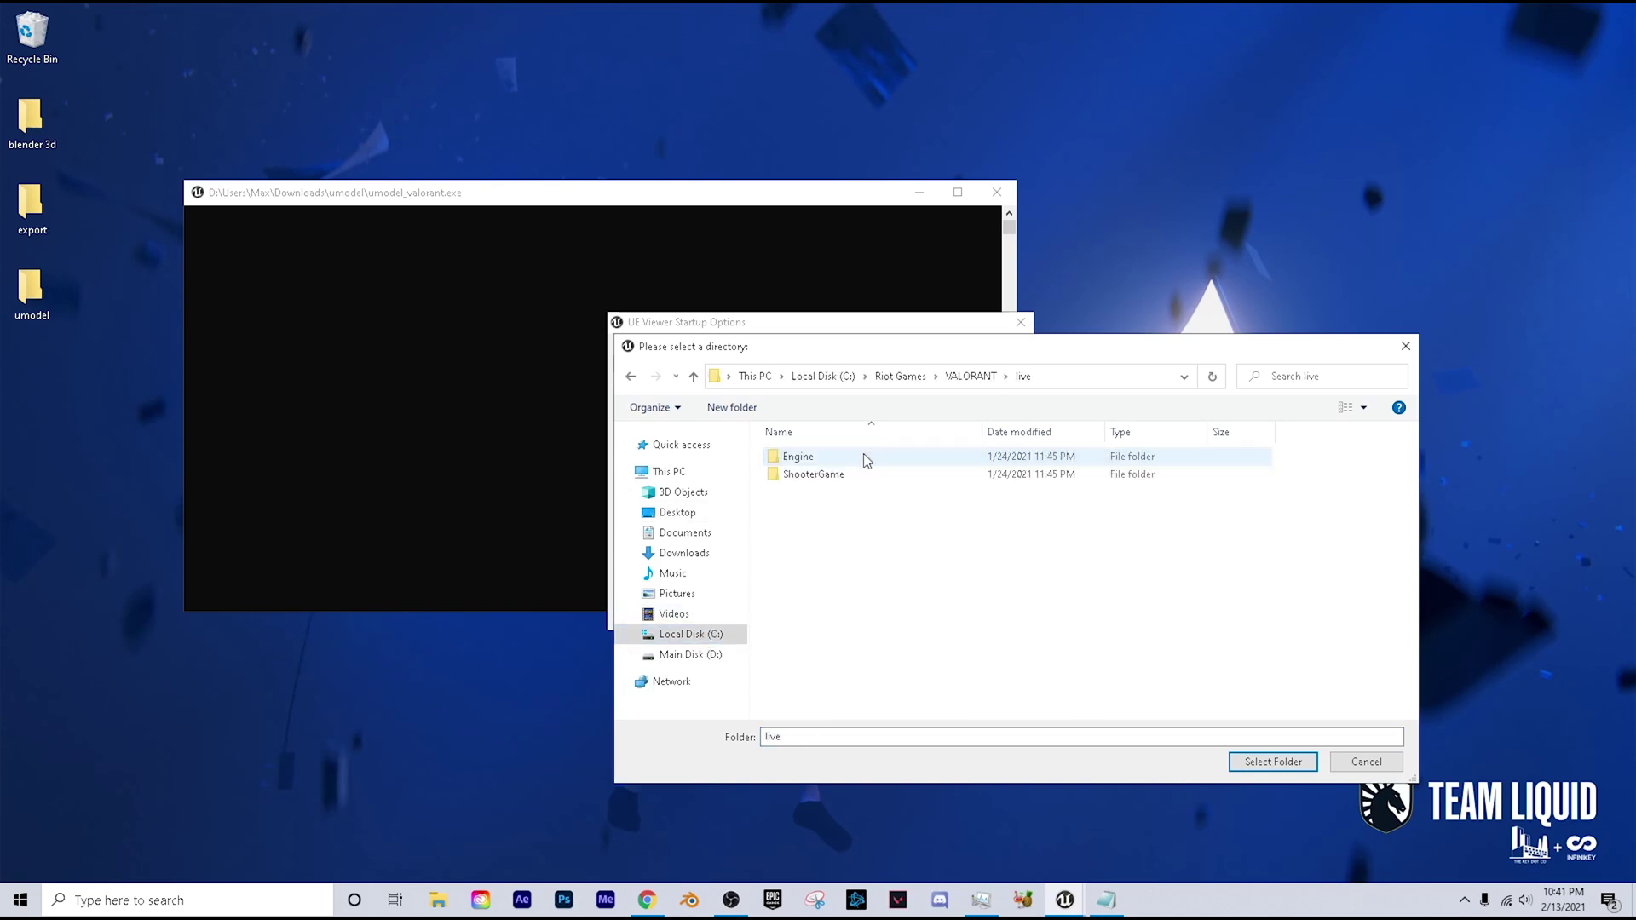
double_click(840, 475)
double_click(836, 475)
double_click(837, 475)
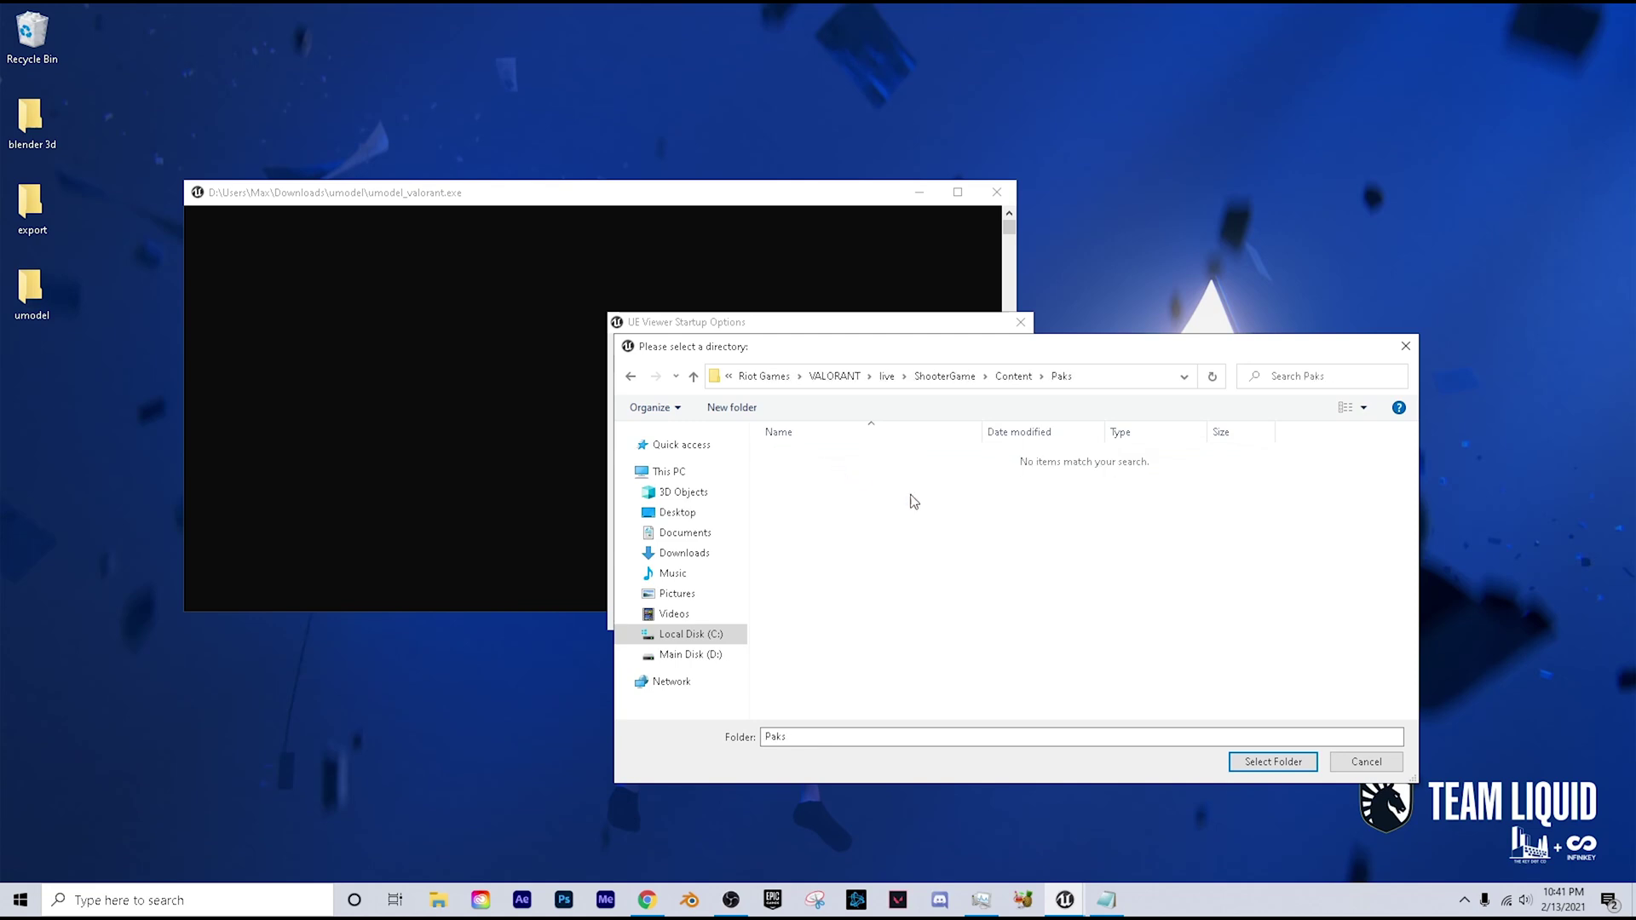
click(1270, 764)
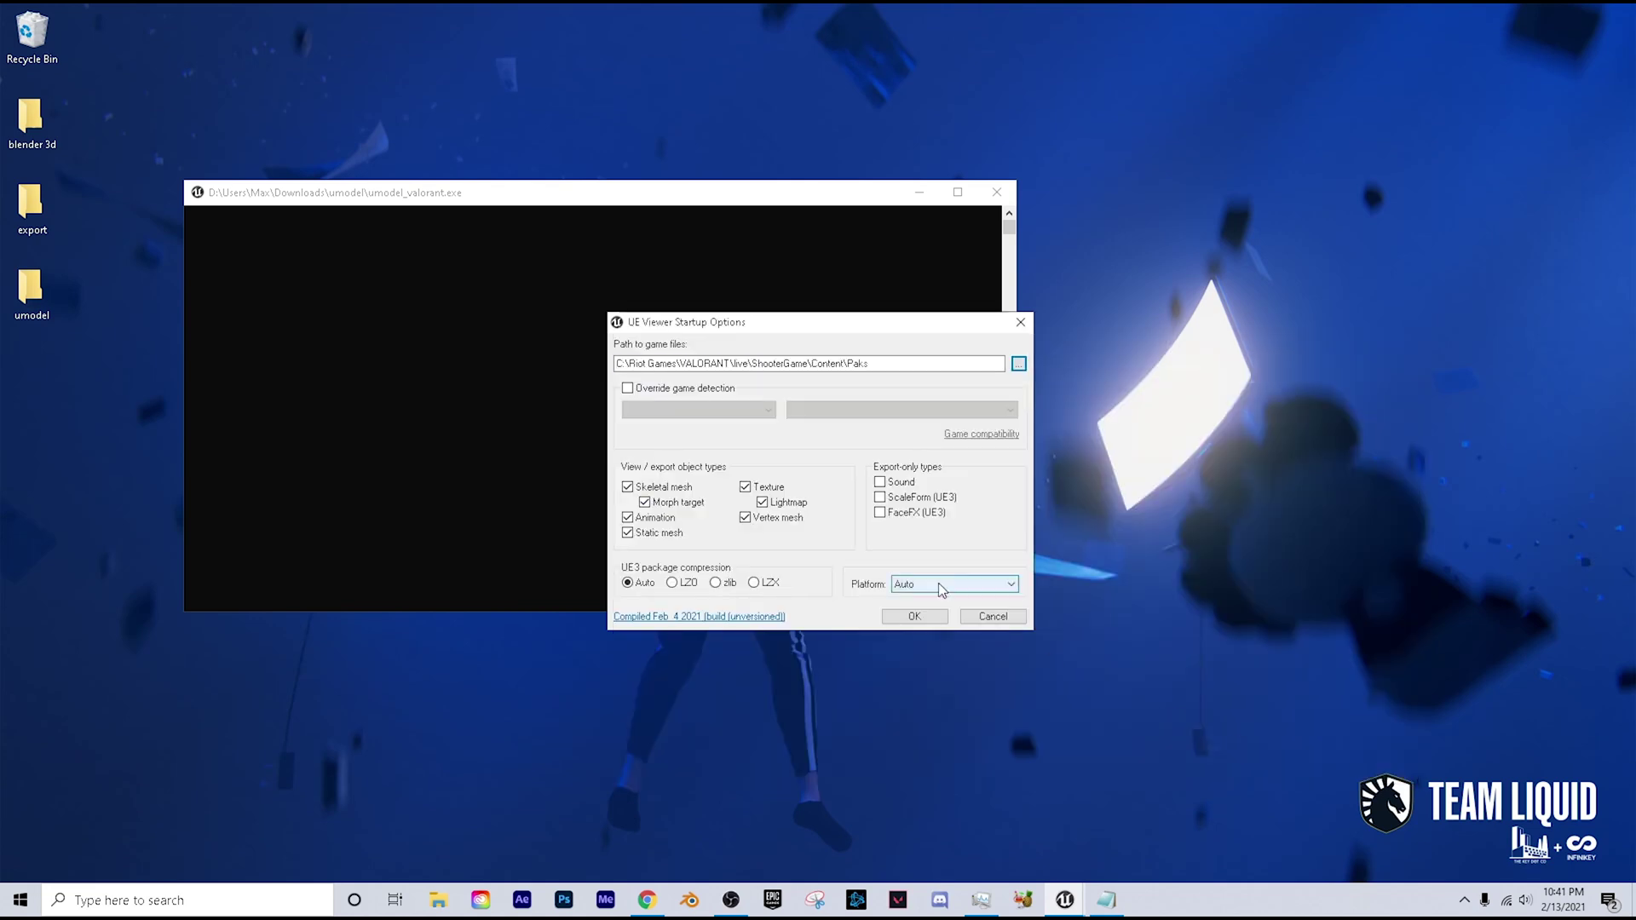
Step: Override game detection with Unreal engine 4 and Unreal engine 4.24, include the Sound export type, and accept the startup options
click(627, 389)
click(669, 411)
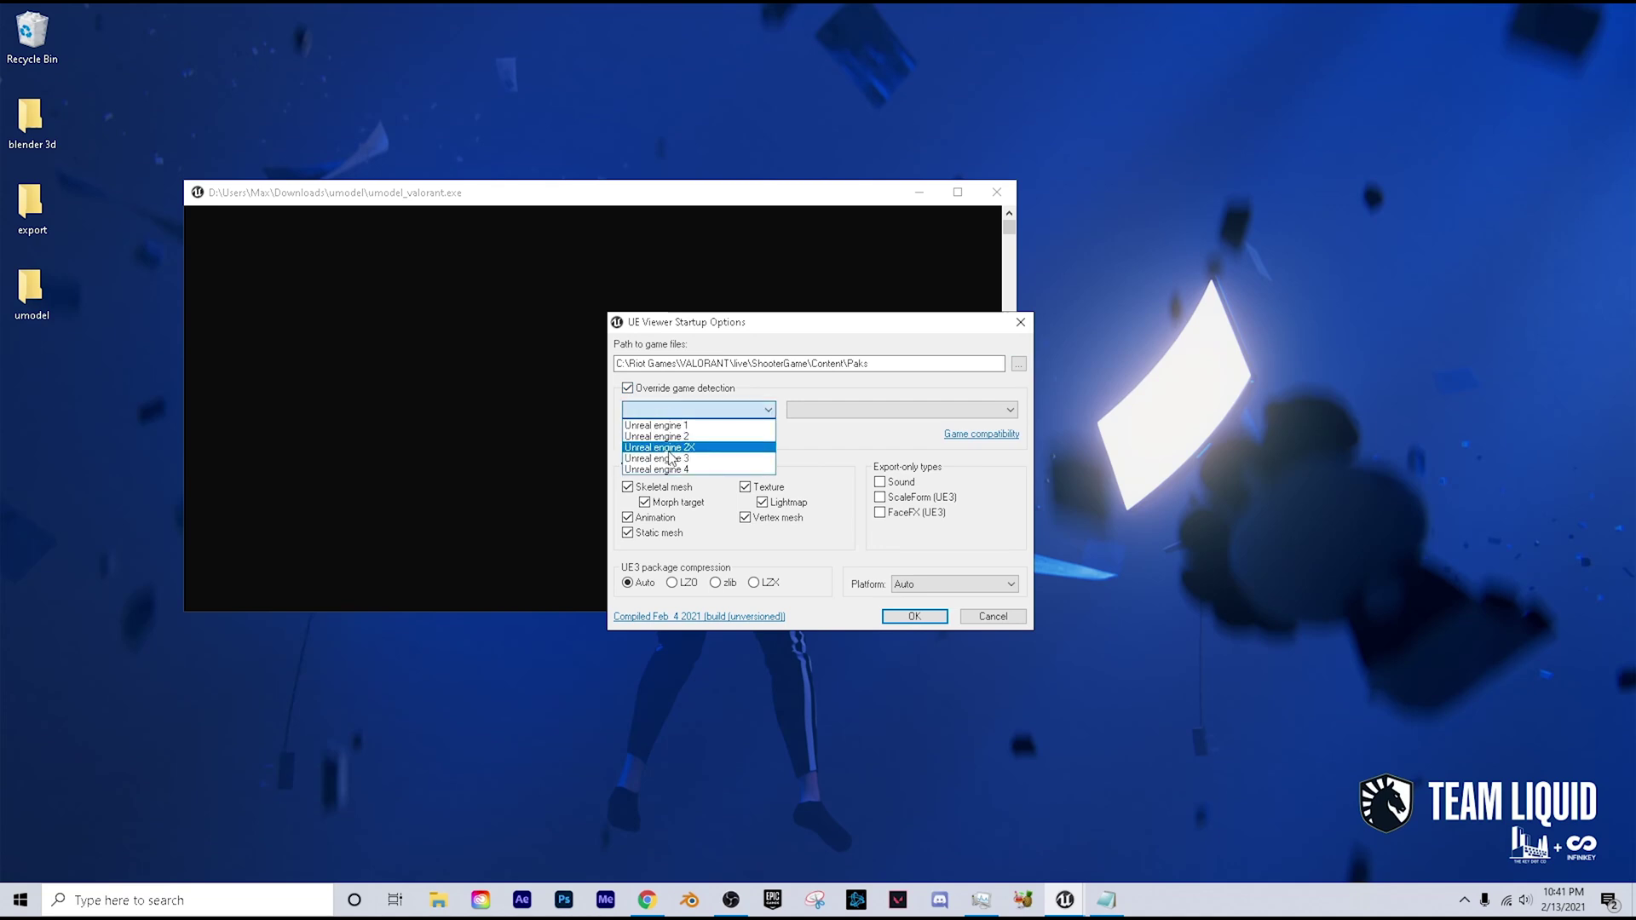
click(668, 458)
click(667, 410)
click(667, 470)
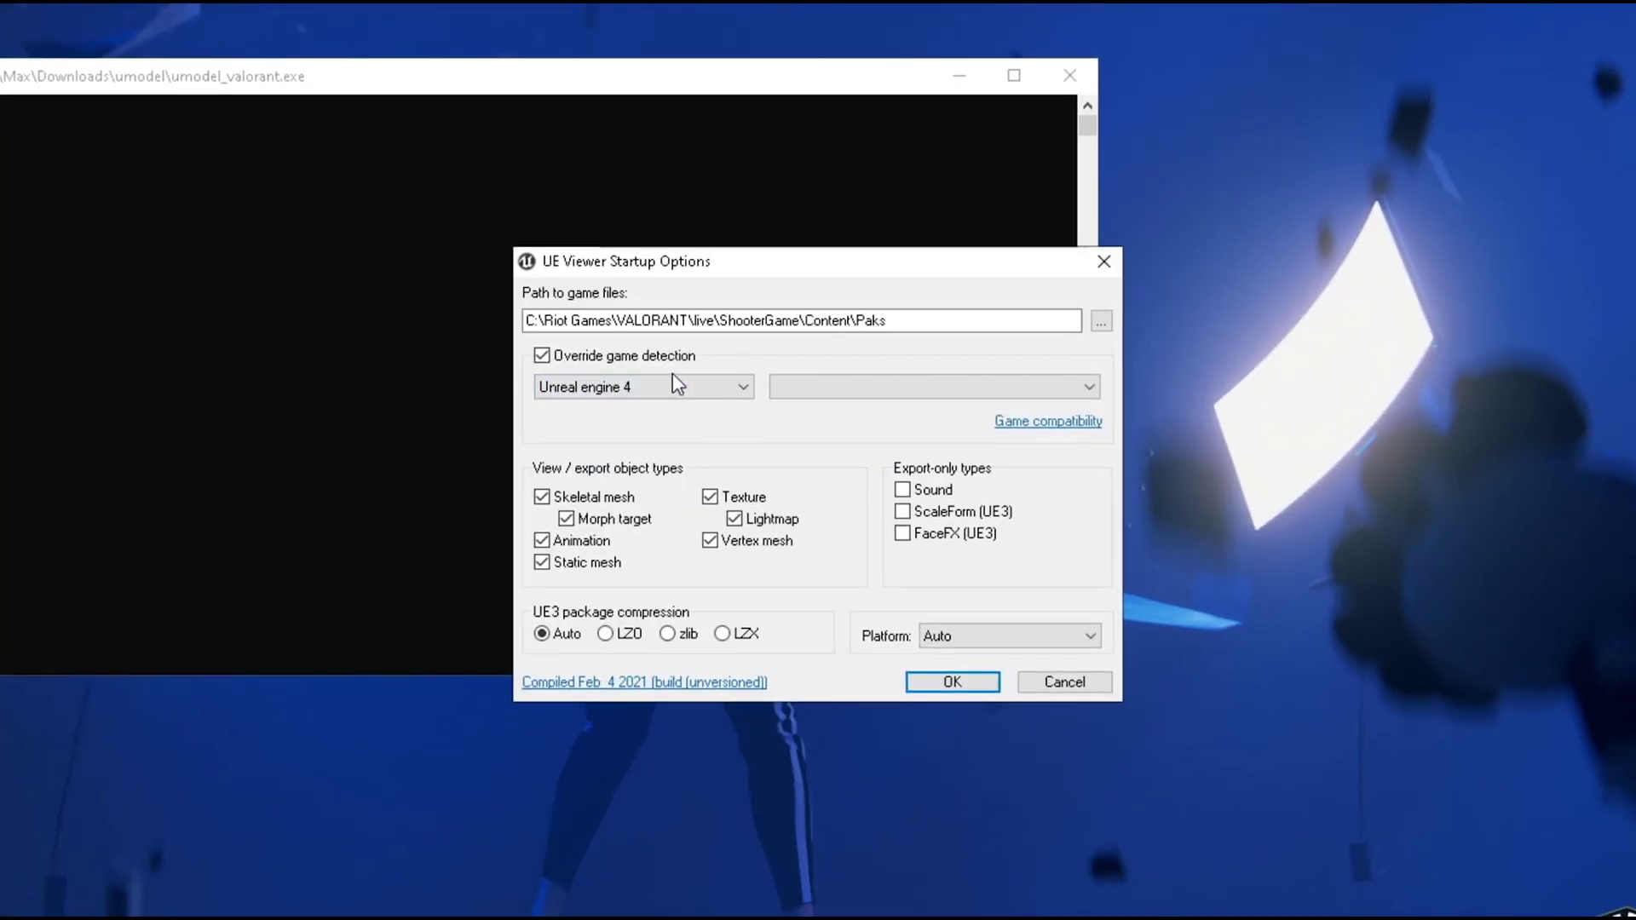
click(804, 384)
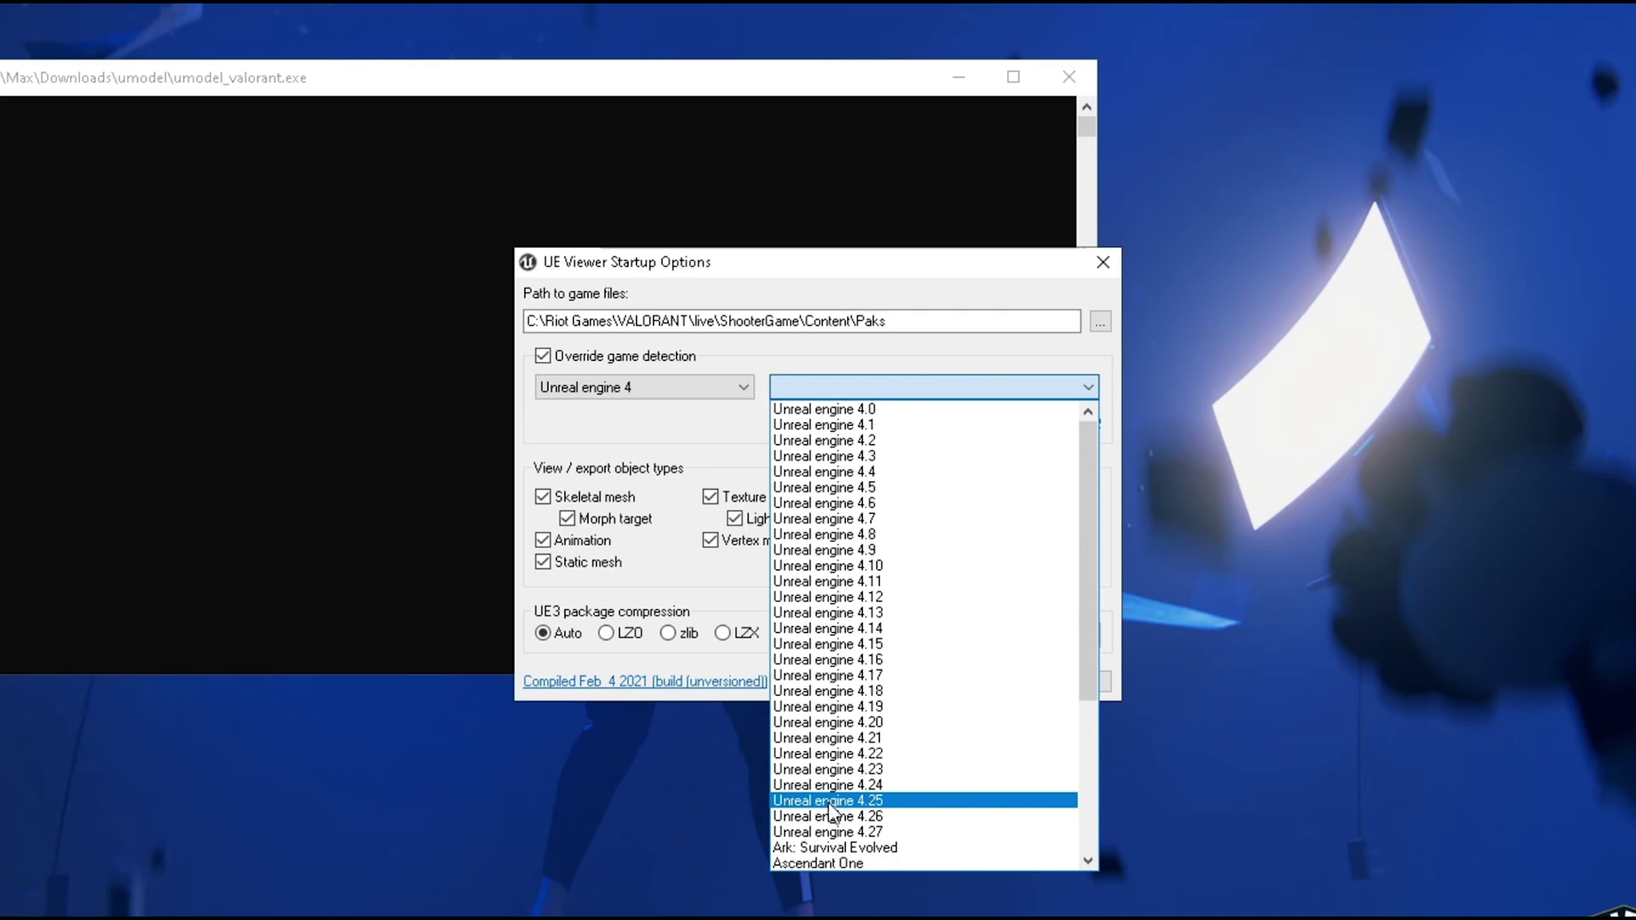
click(826, 784)
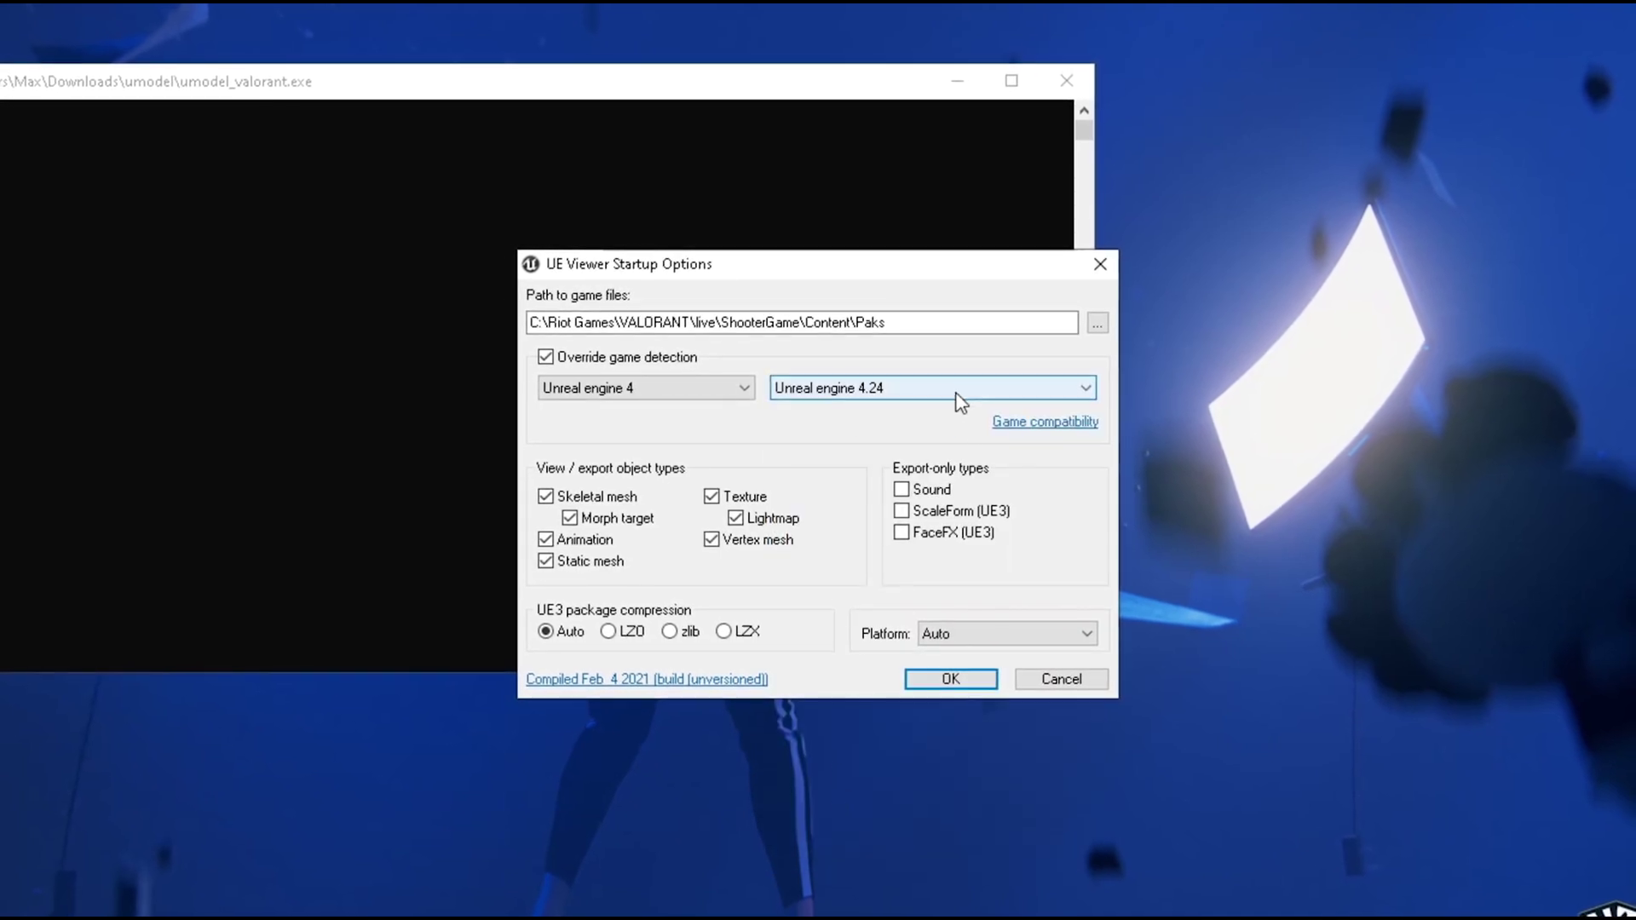
click(902, 489)
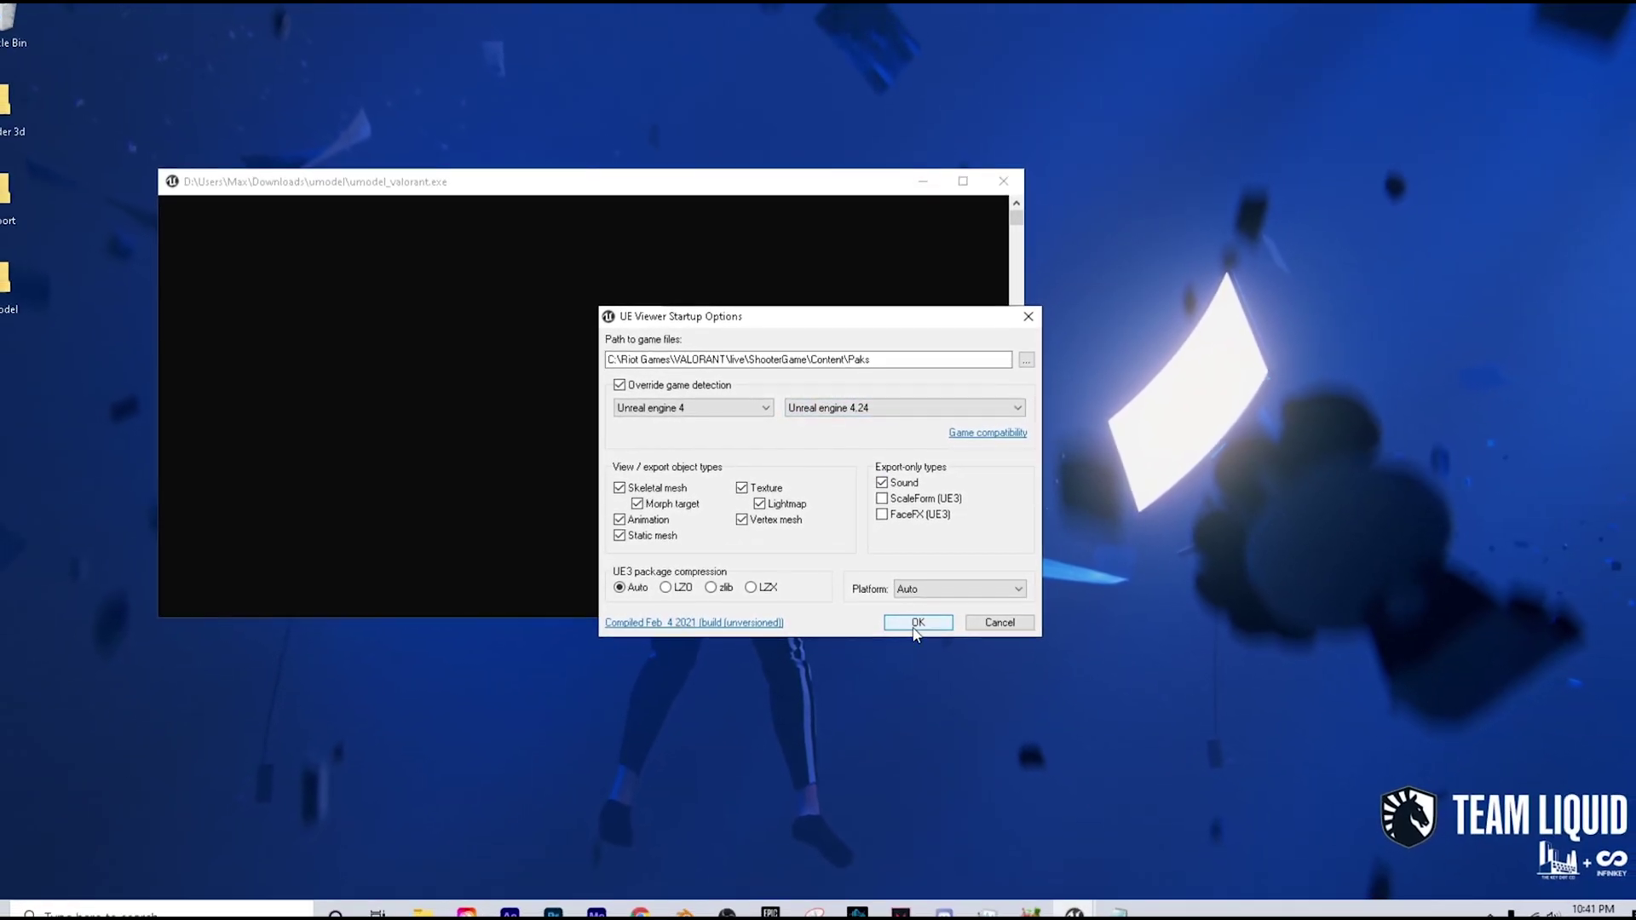
click(912, 620)
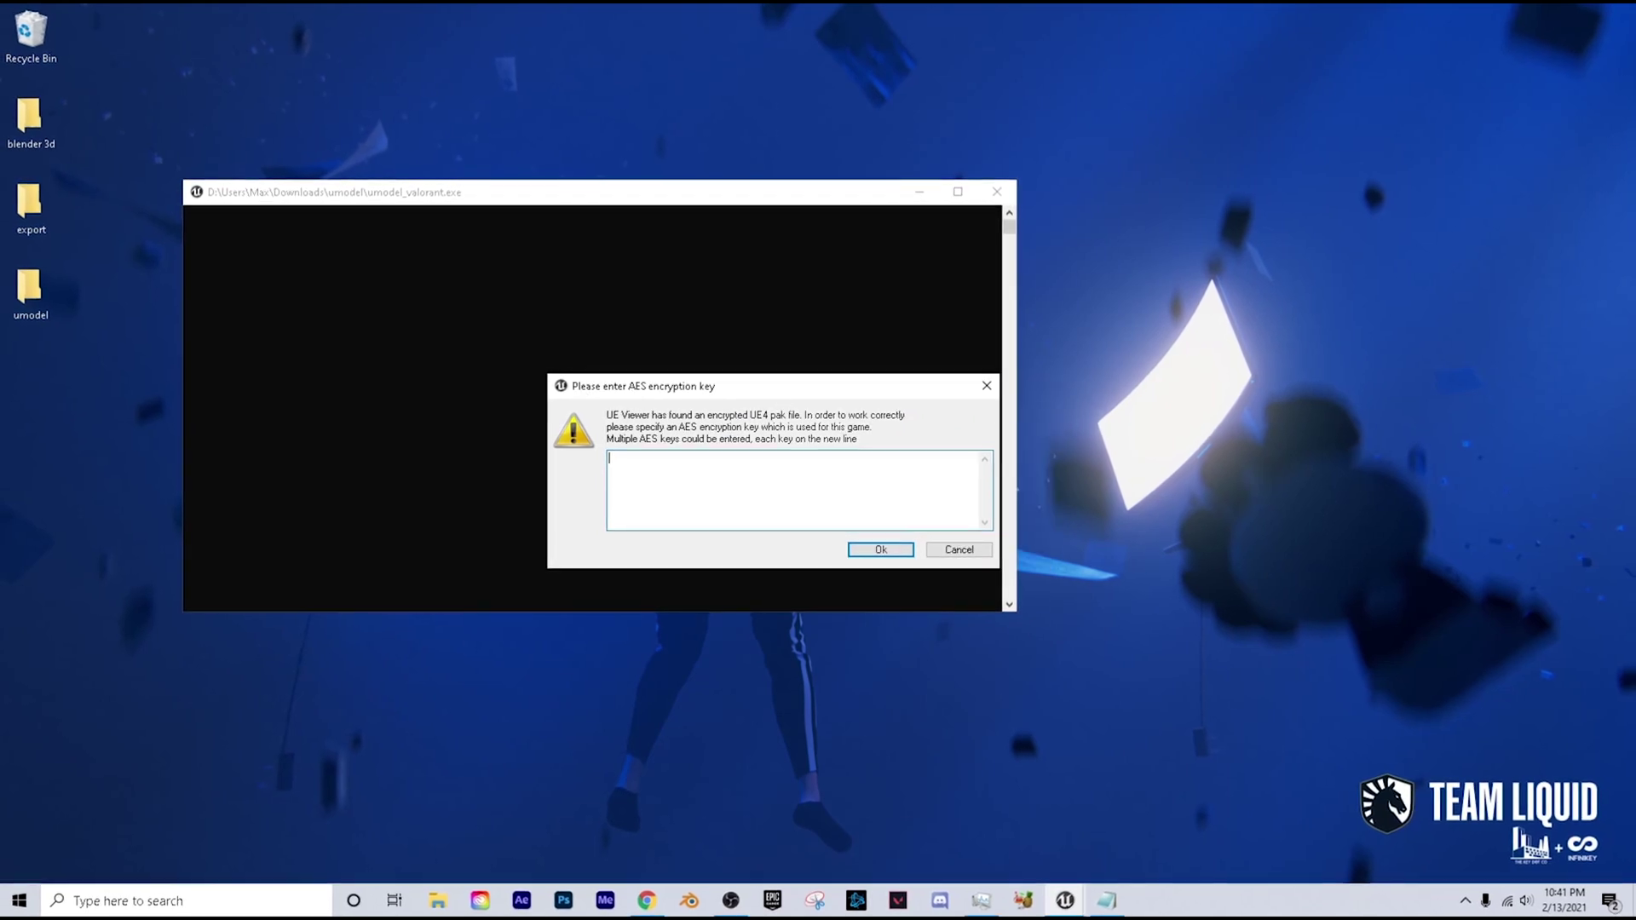
Step: Paste the AES encryption key from the defaults text file into the encryption key prompt and confirm it
key(alt+Tab)
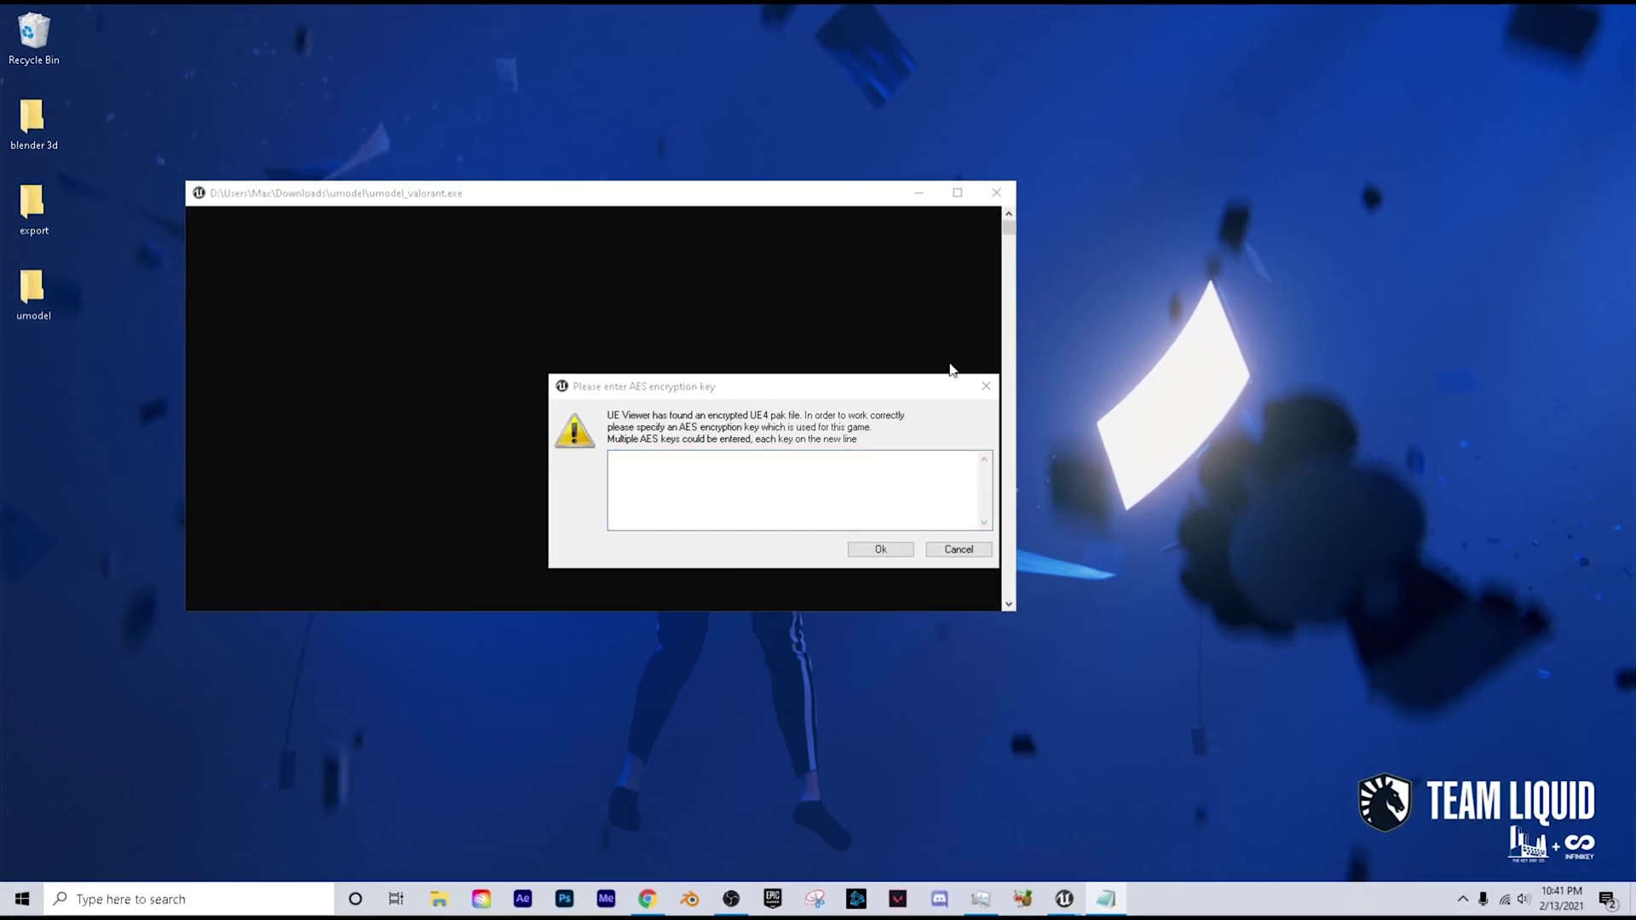
click(840, 463)
key(ctrl+v)
click(880, 549)
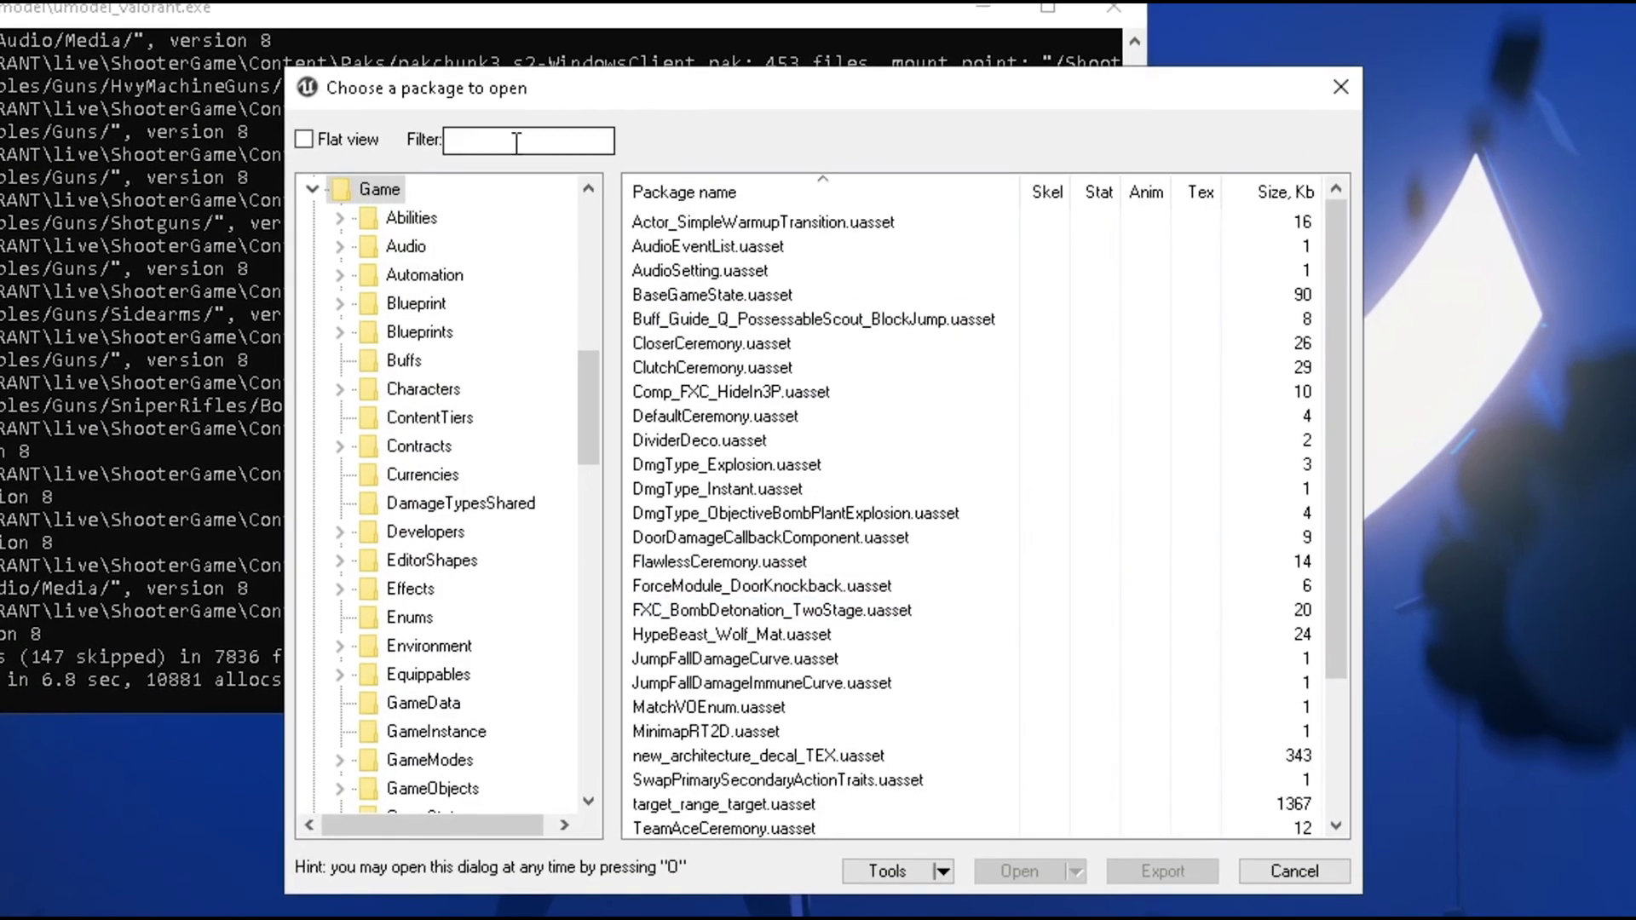
Step: Minimize the console window, then reposition and widen the package selection dialog
click(999, 13)
drag(973, 86, 853, 65)
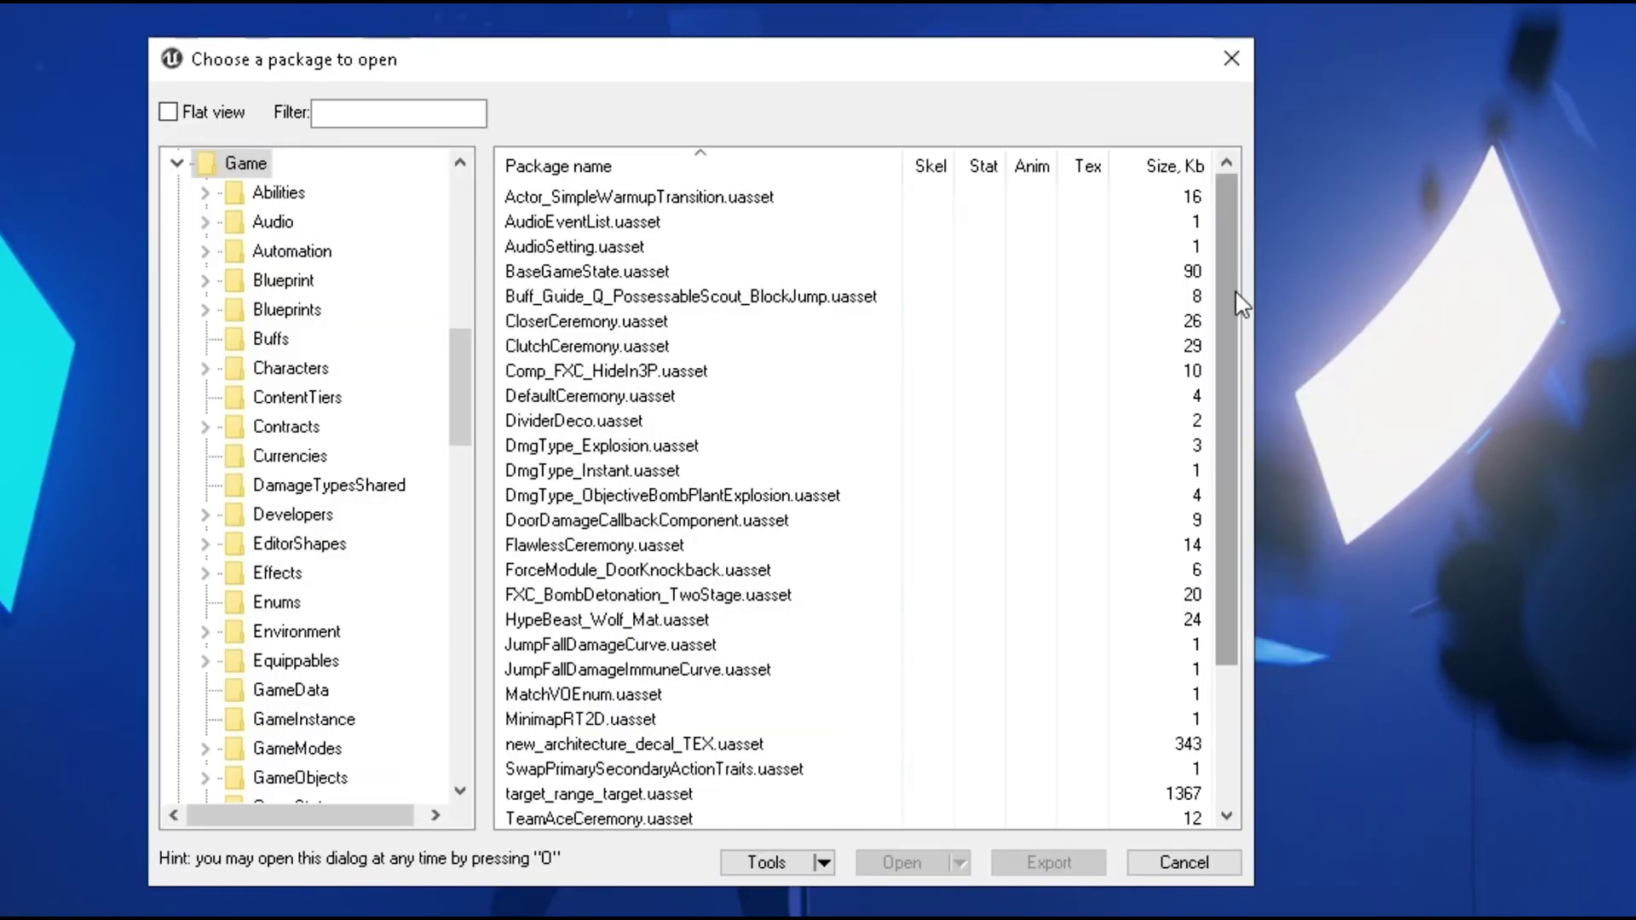
drag(1253, 299, 1599, 302)
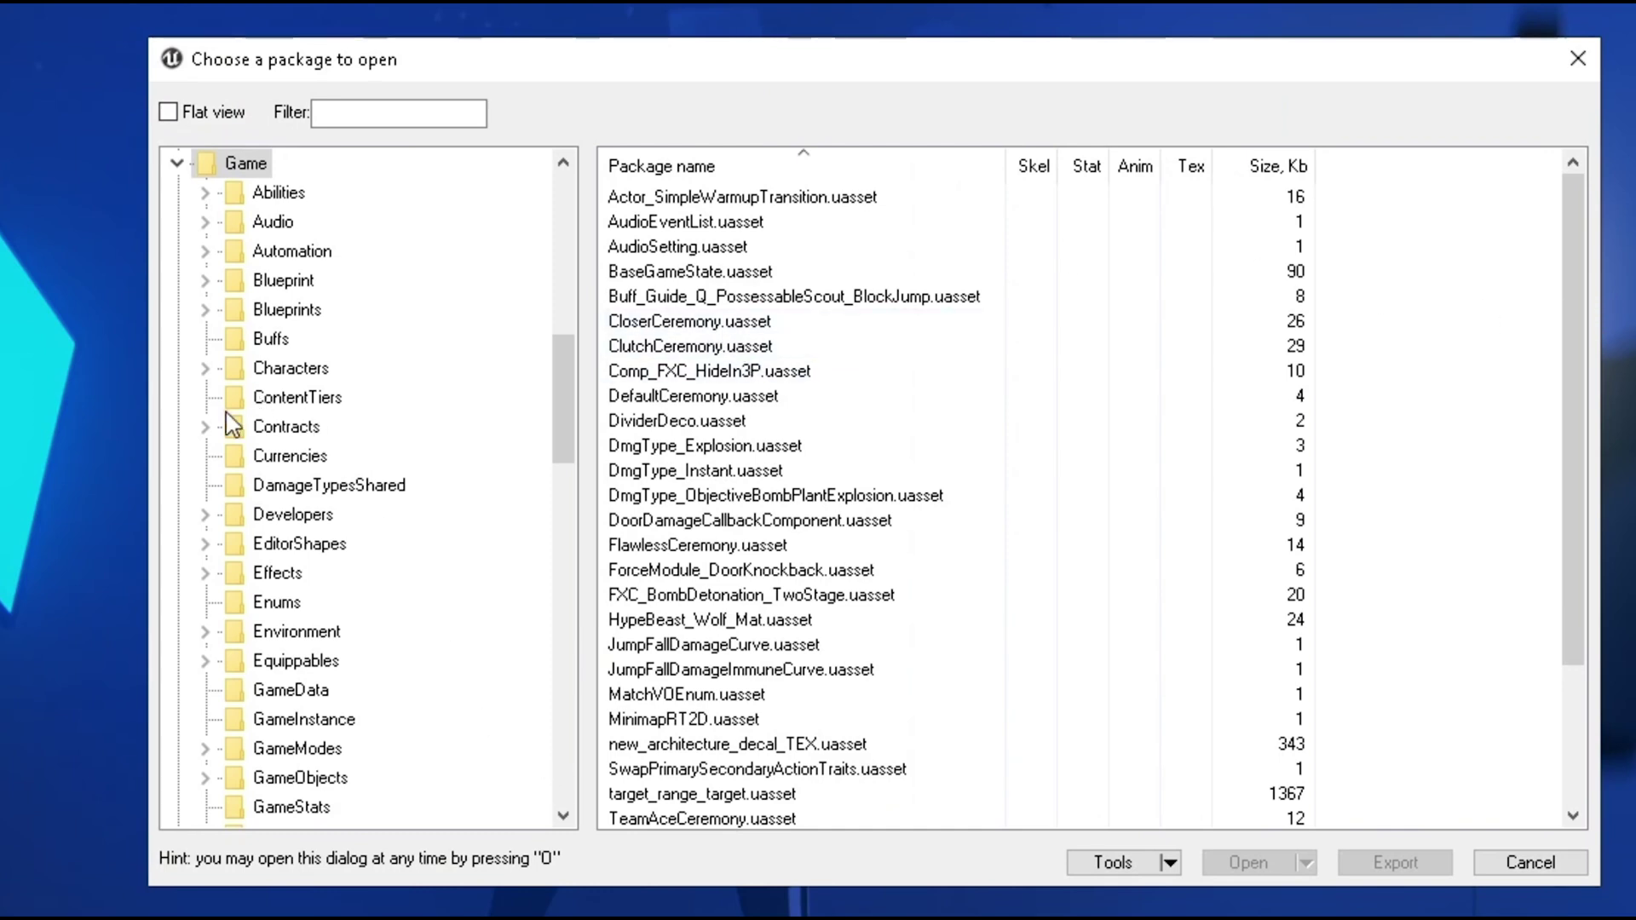
Step: Browse the game packages to Characters > Wushu > S0 > Ability_4 > 3P > Anims to examine the ability animations
click(202, 370)
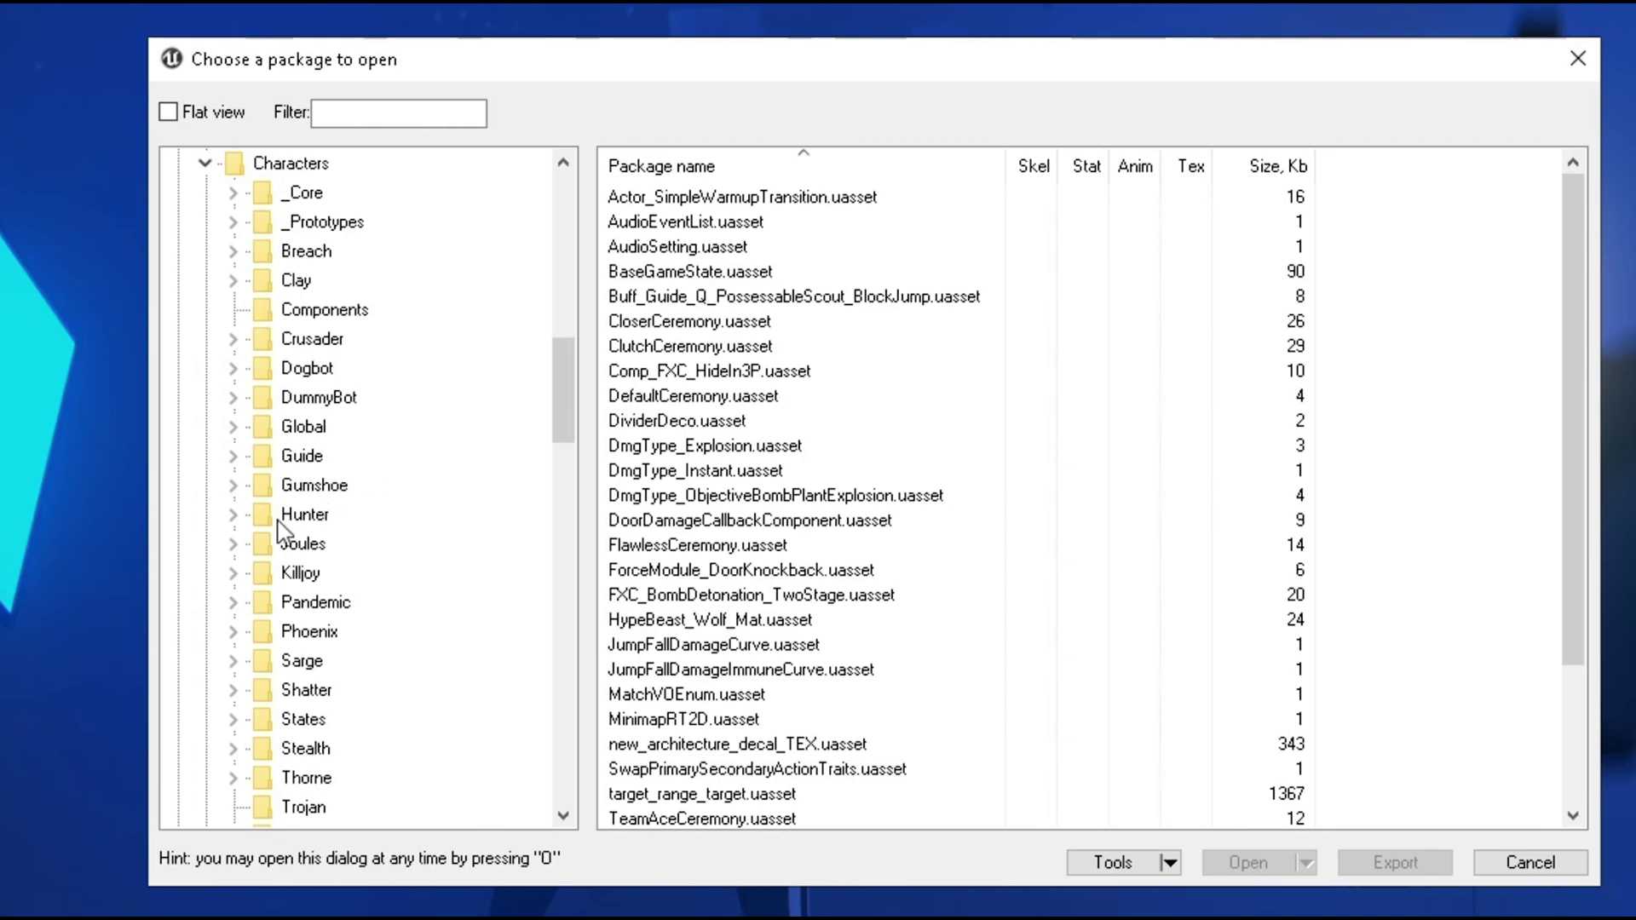
scroll(281, 546, down, 2)
click(232, 720)
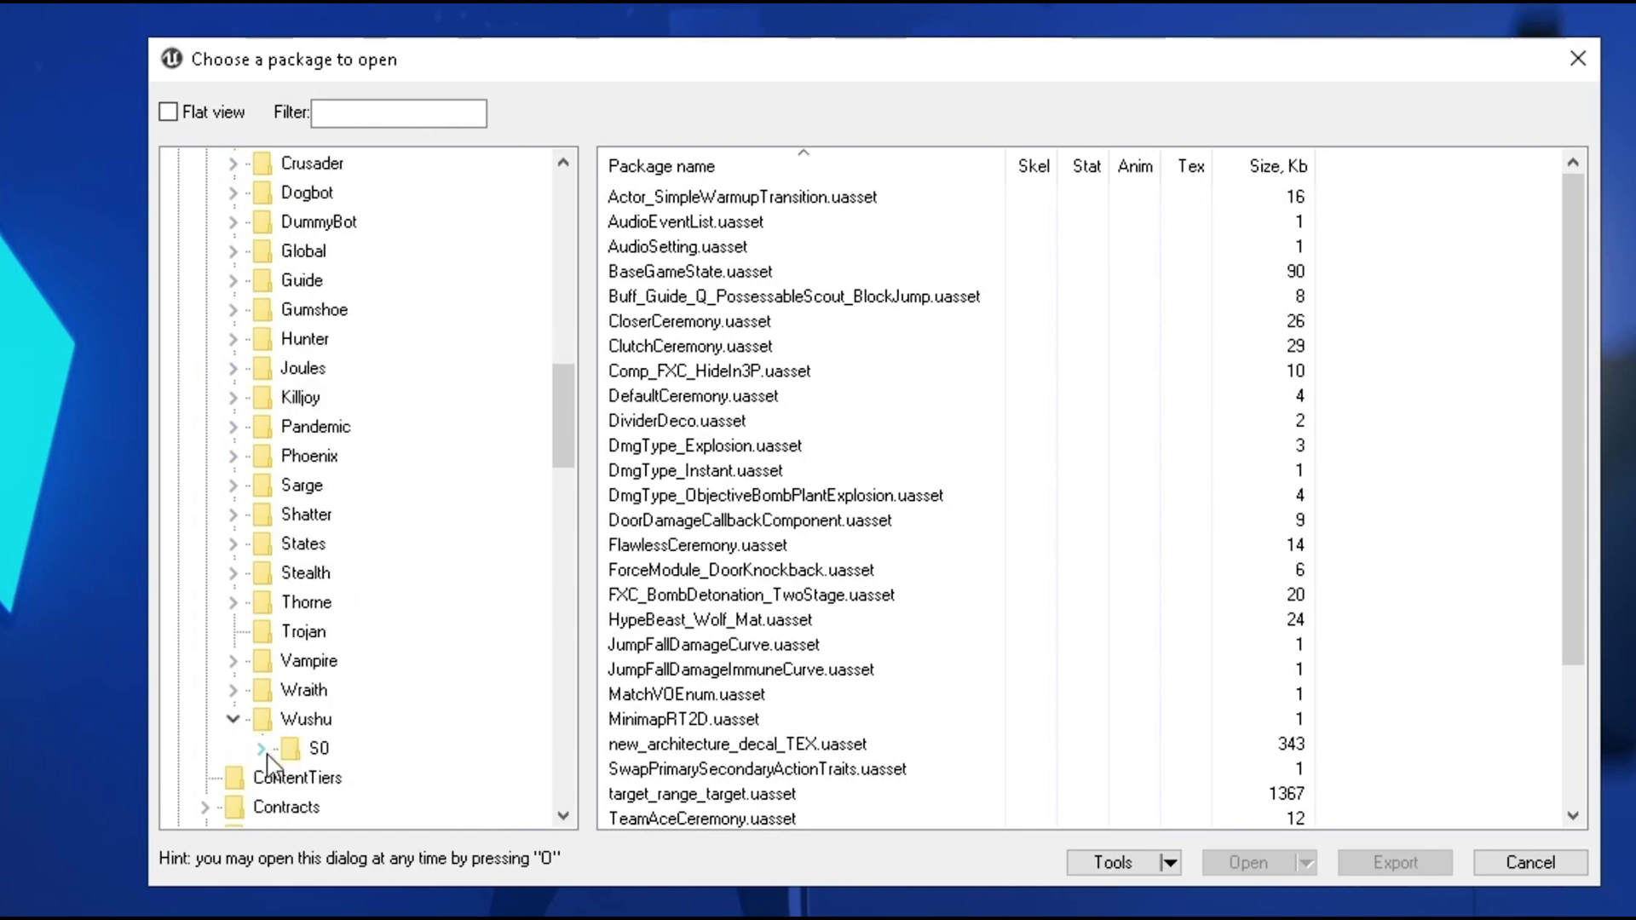
click(264, 751)
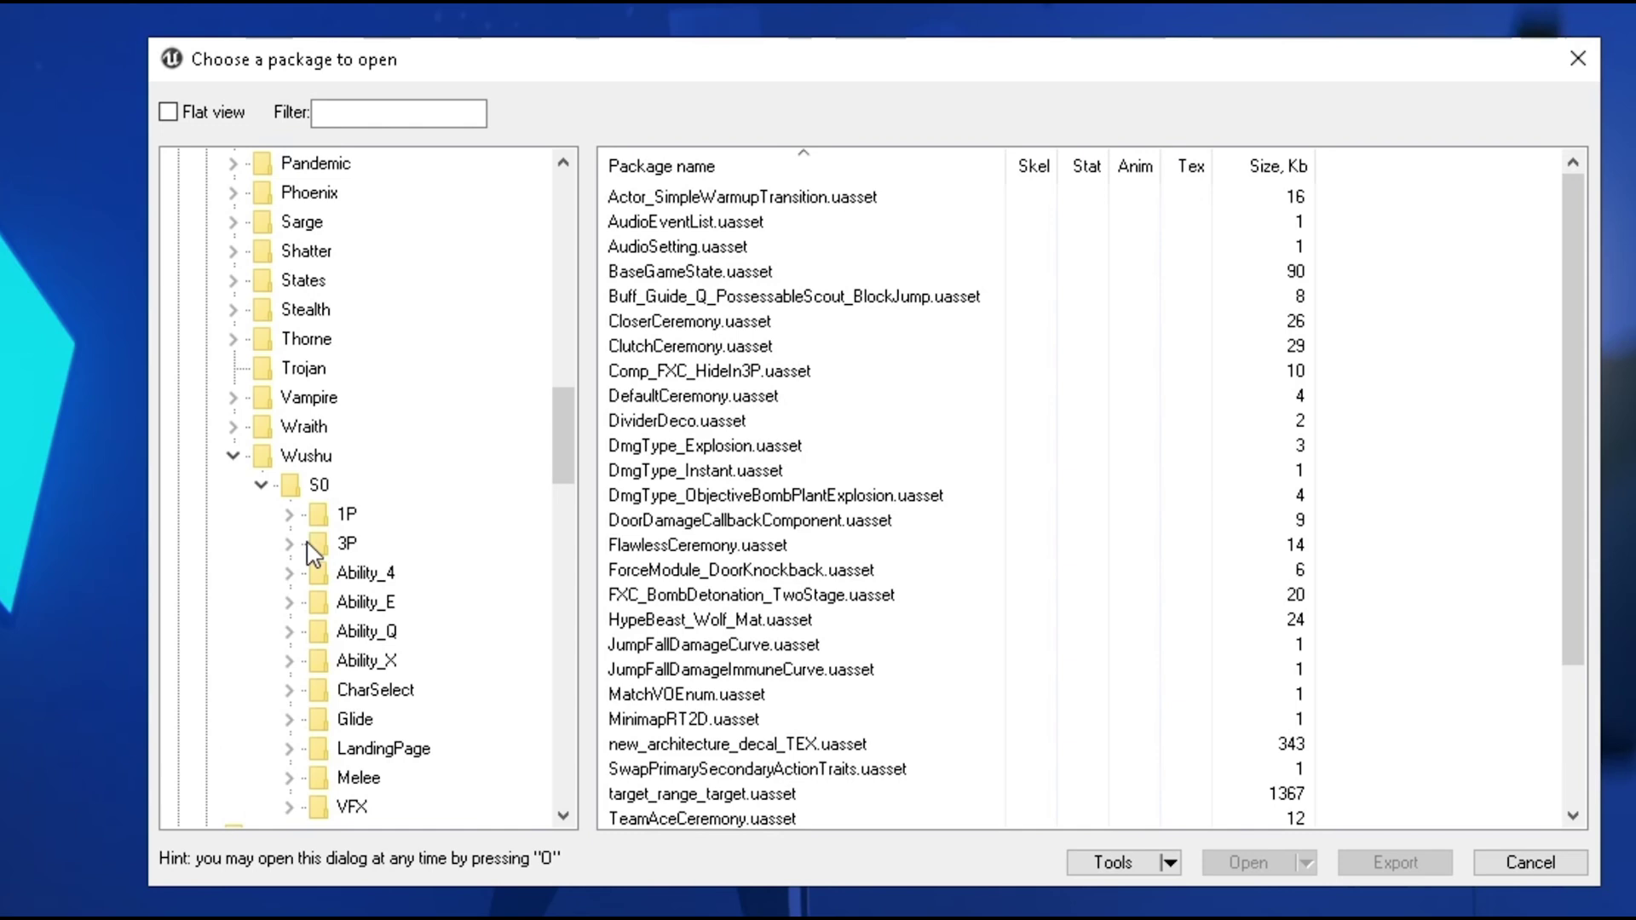
click(290, 573)
click(318, 631)
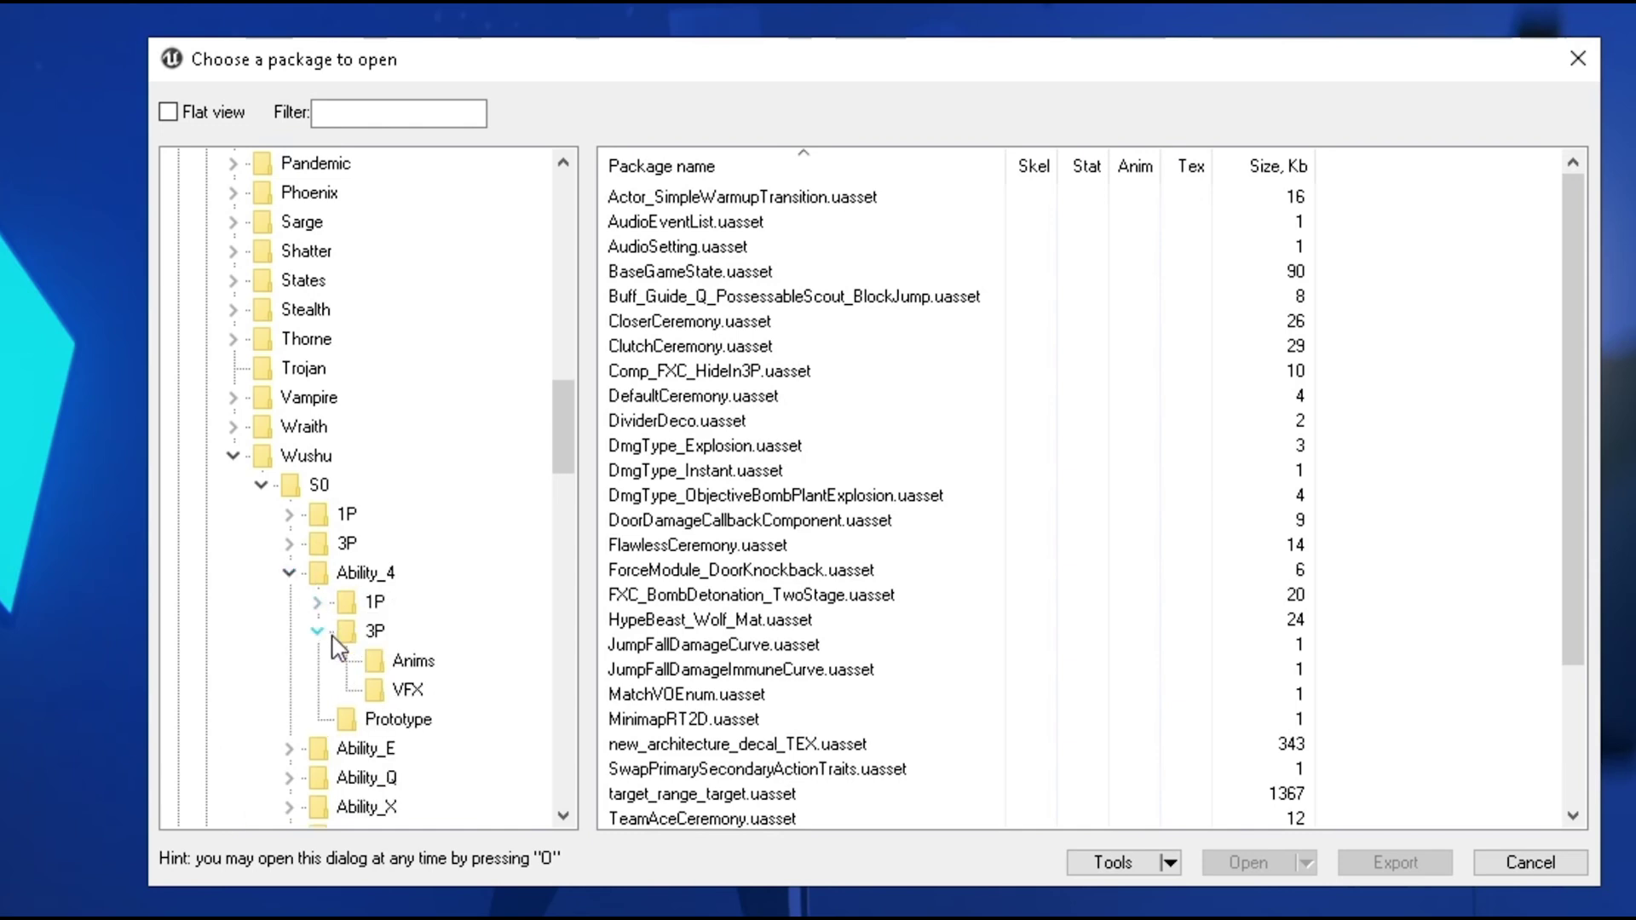
click(400, 661)
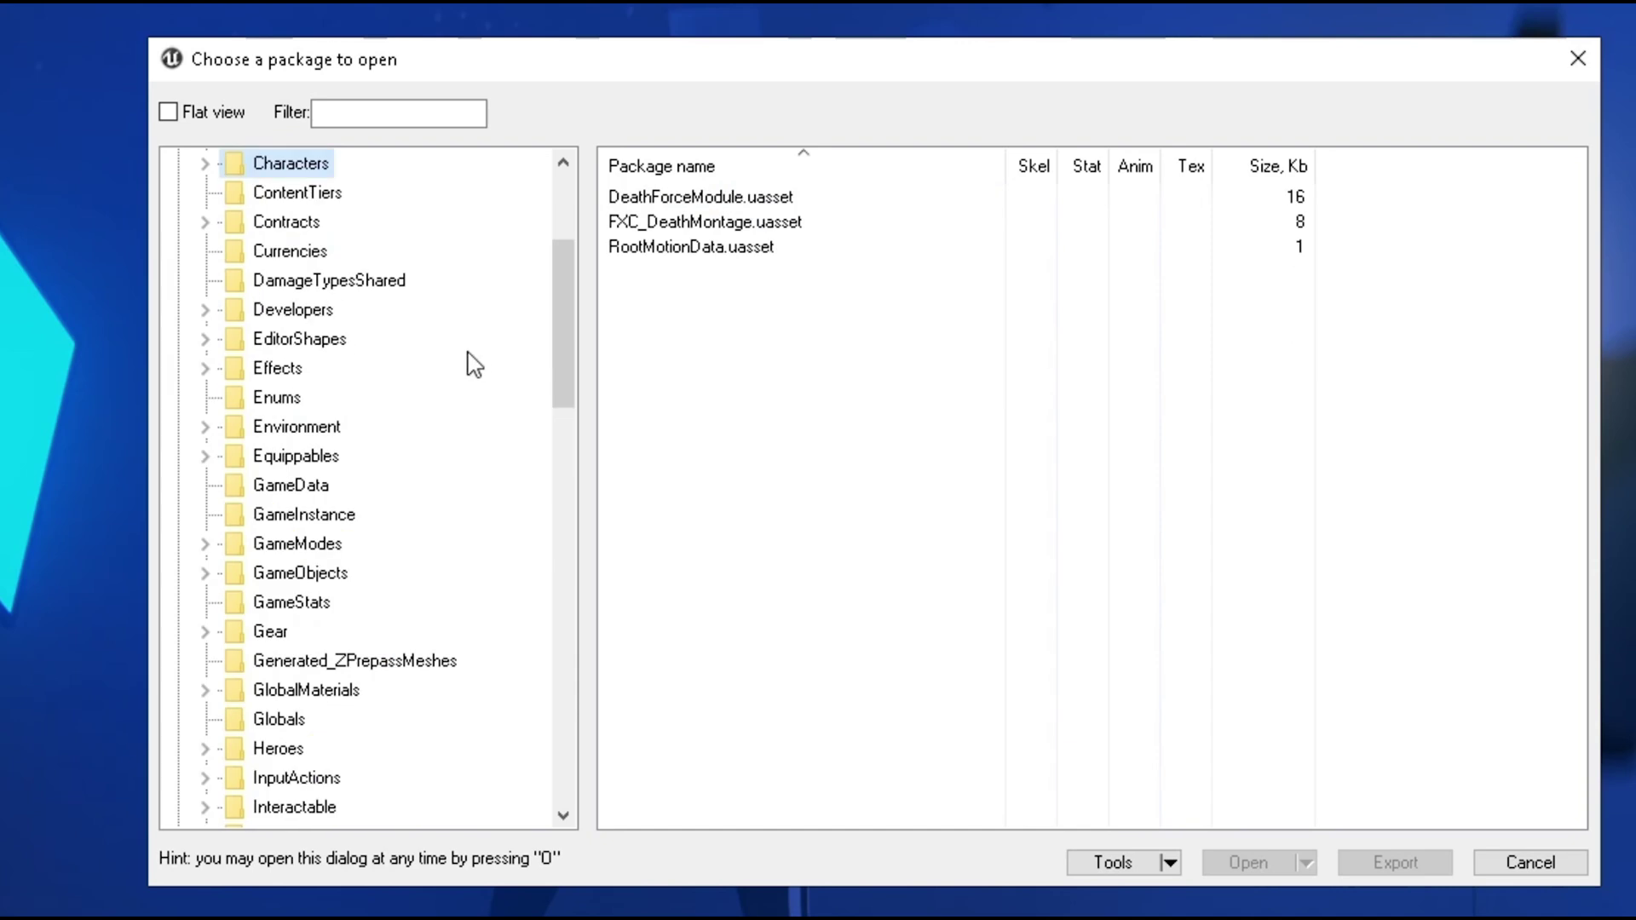
Step: Return to the Game folder's top level and expand Equippables and its Guns subfolder
drag(567, 314, 568, 248)
click(241, 224)
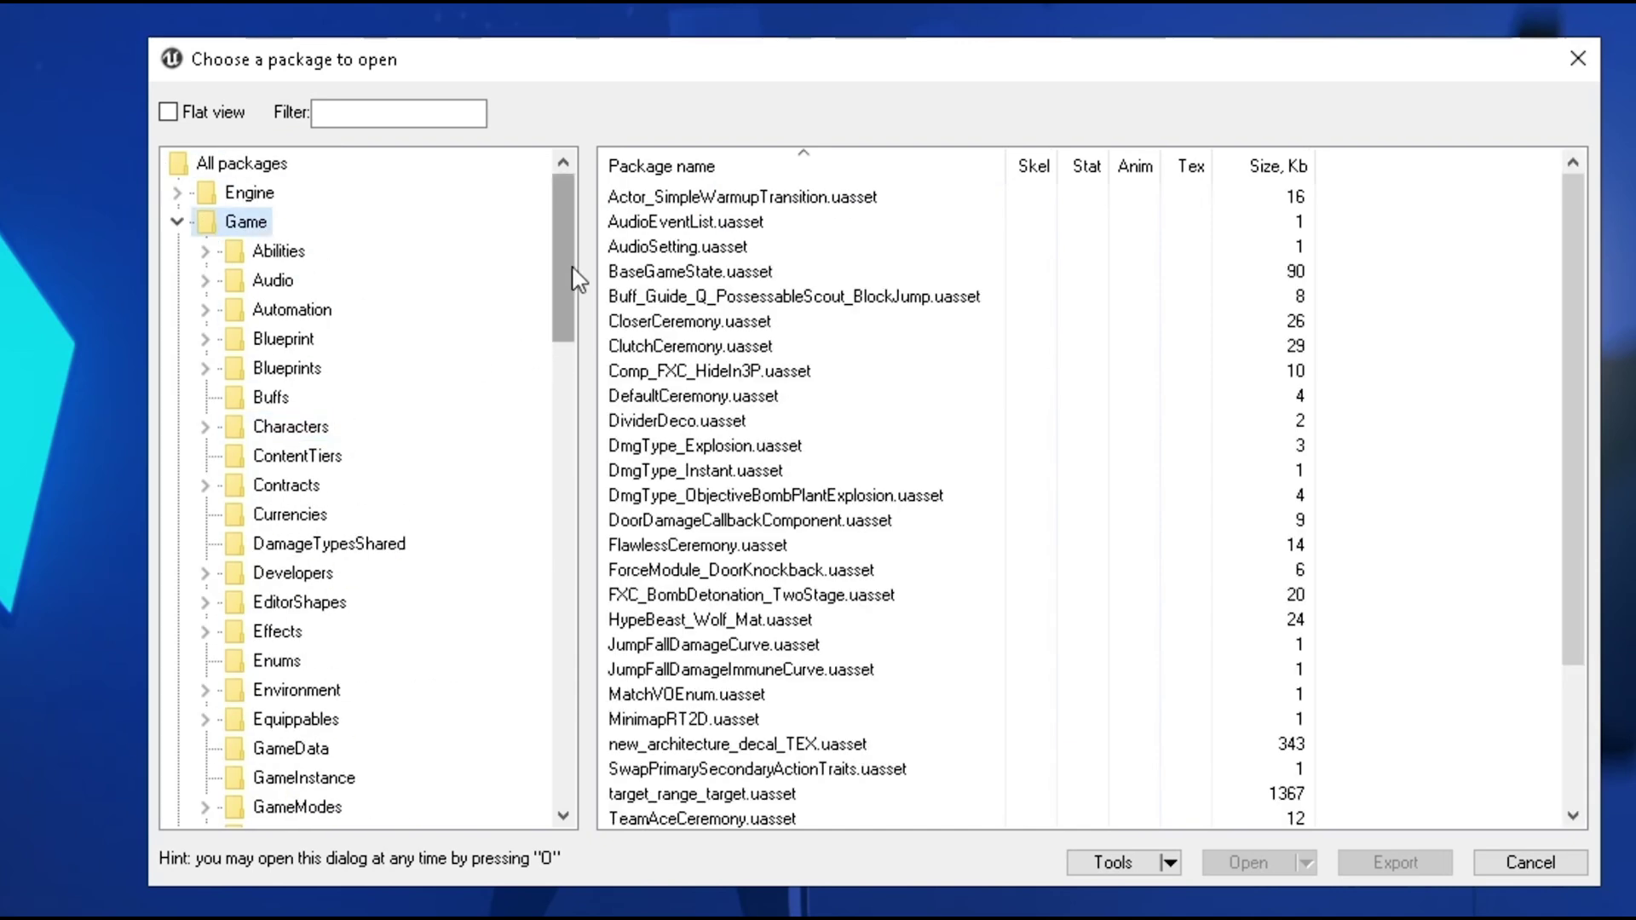
drag(556, 212, 555, 295)
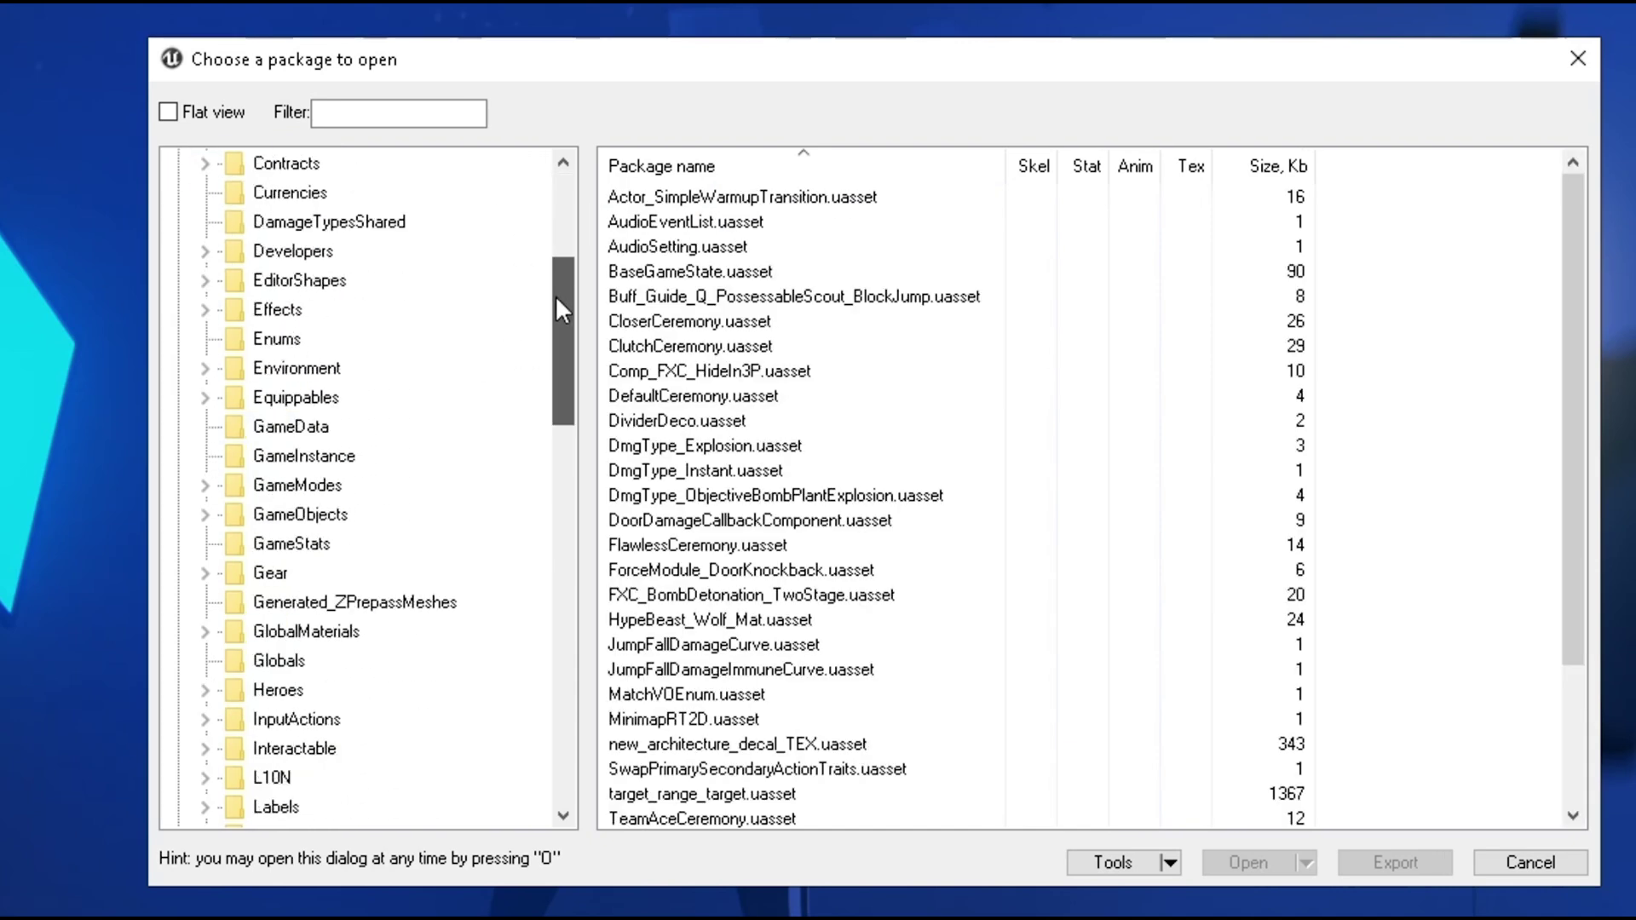
click(268, 402)
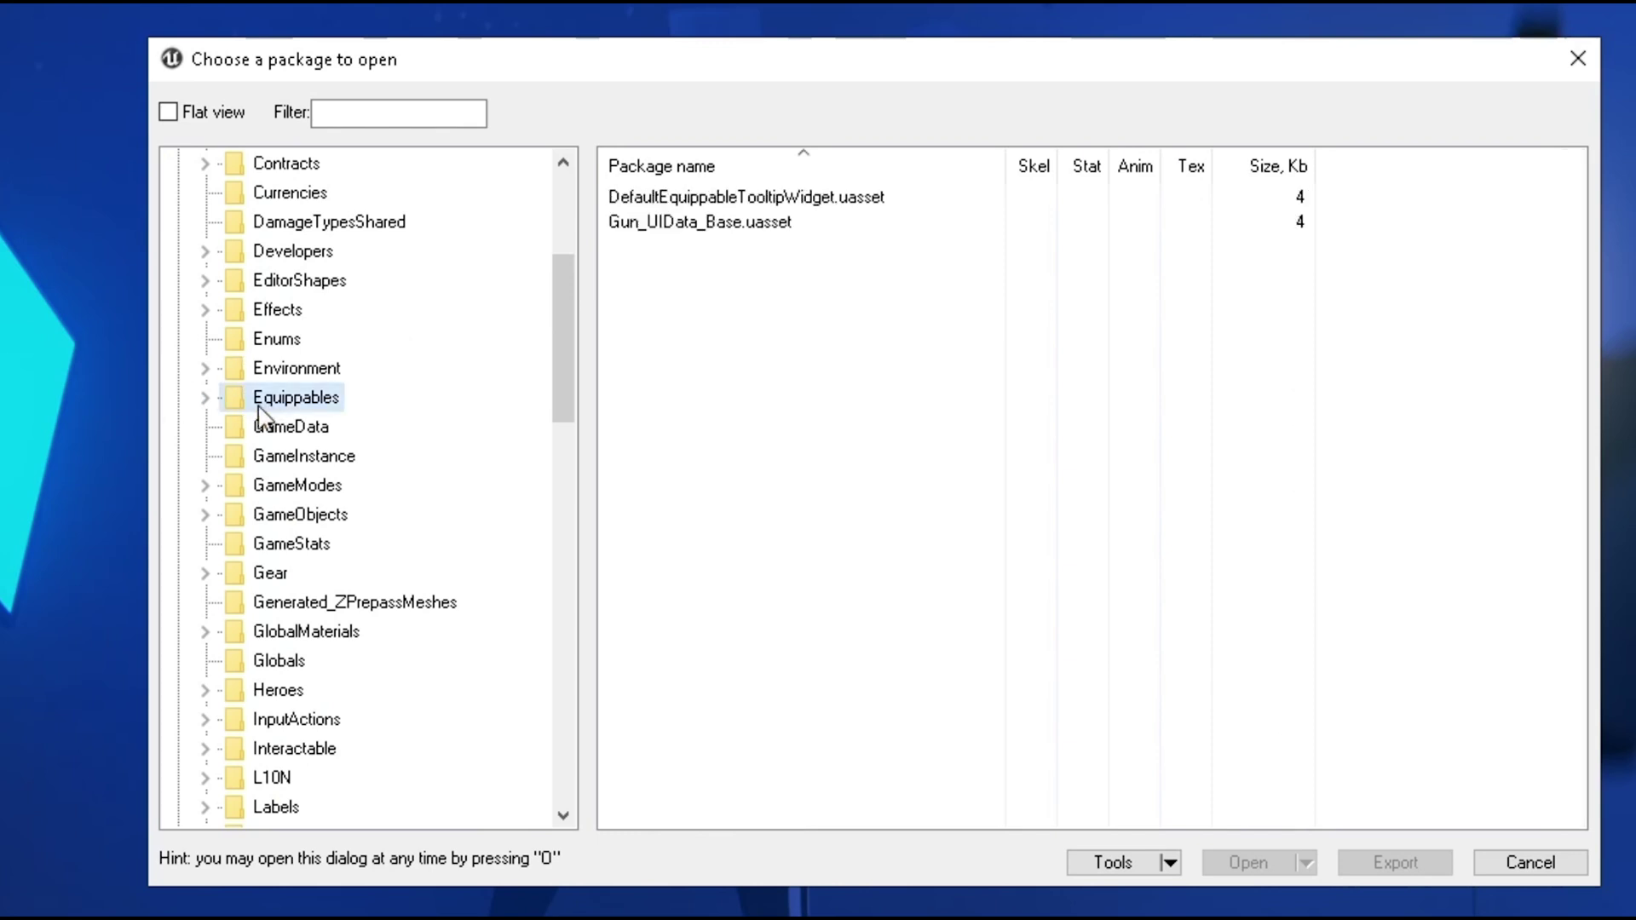
click(219, 407)
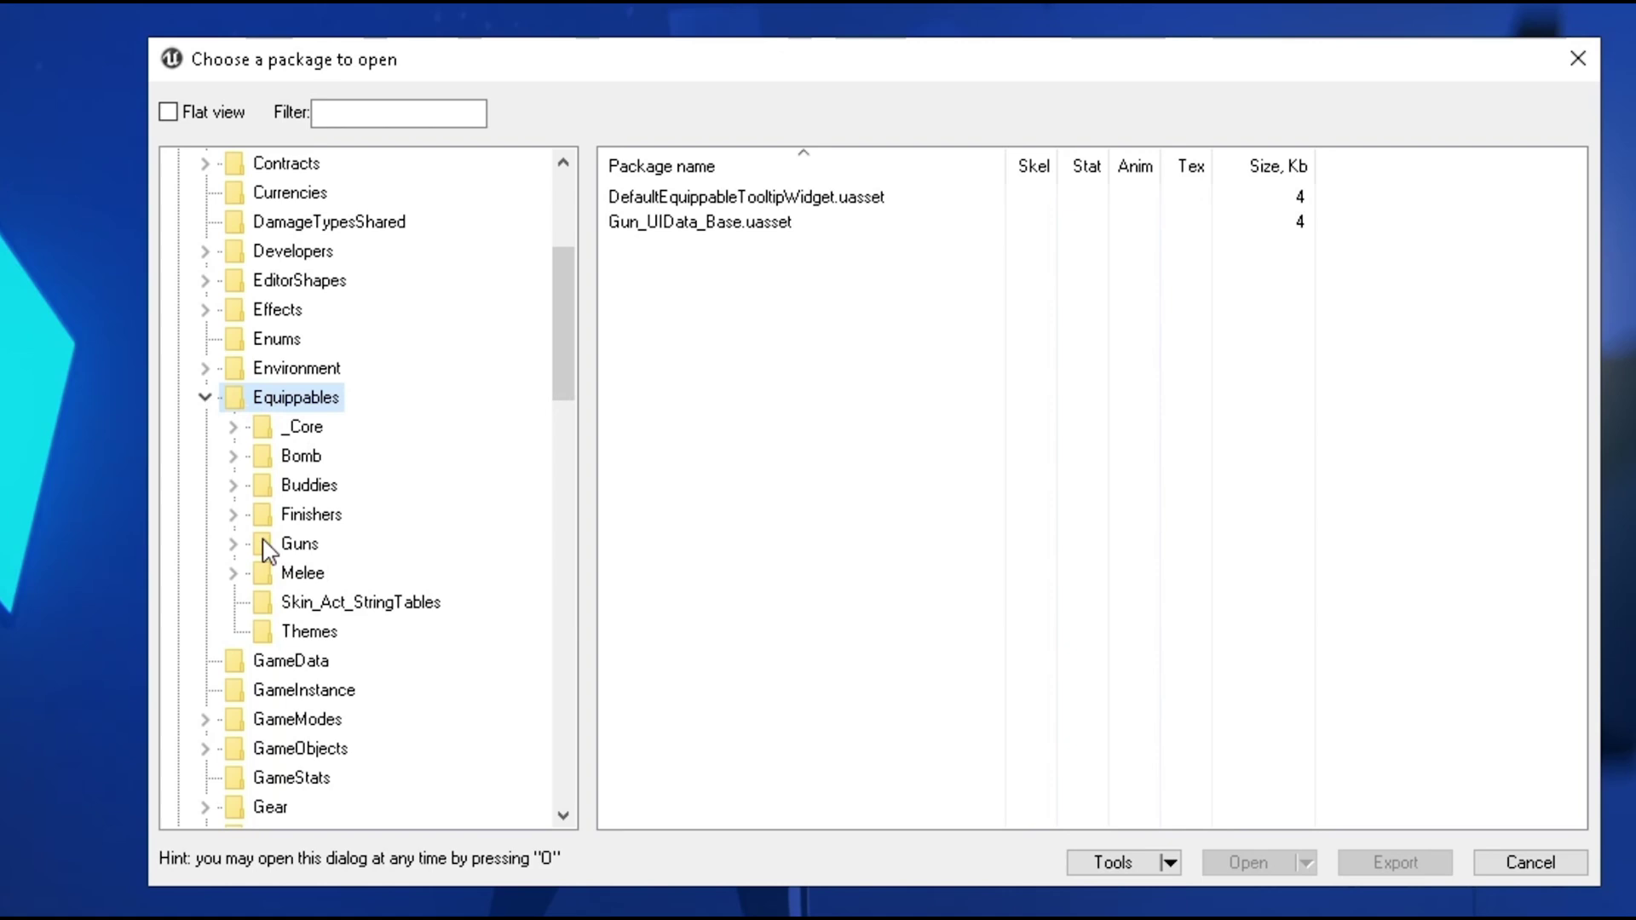
click(234, 545)
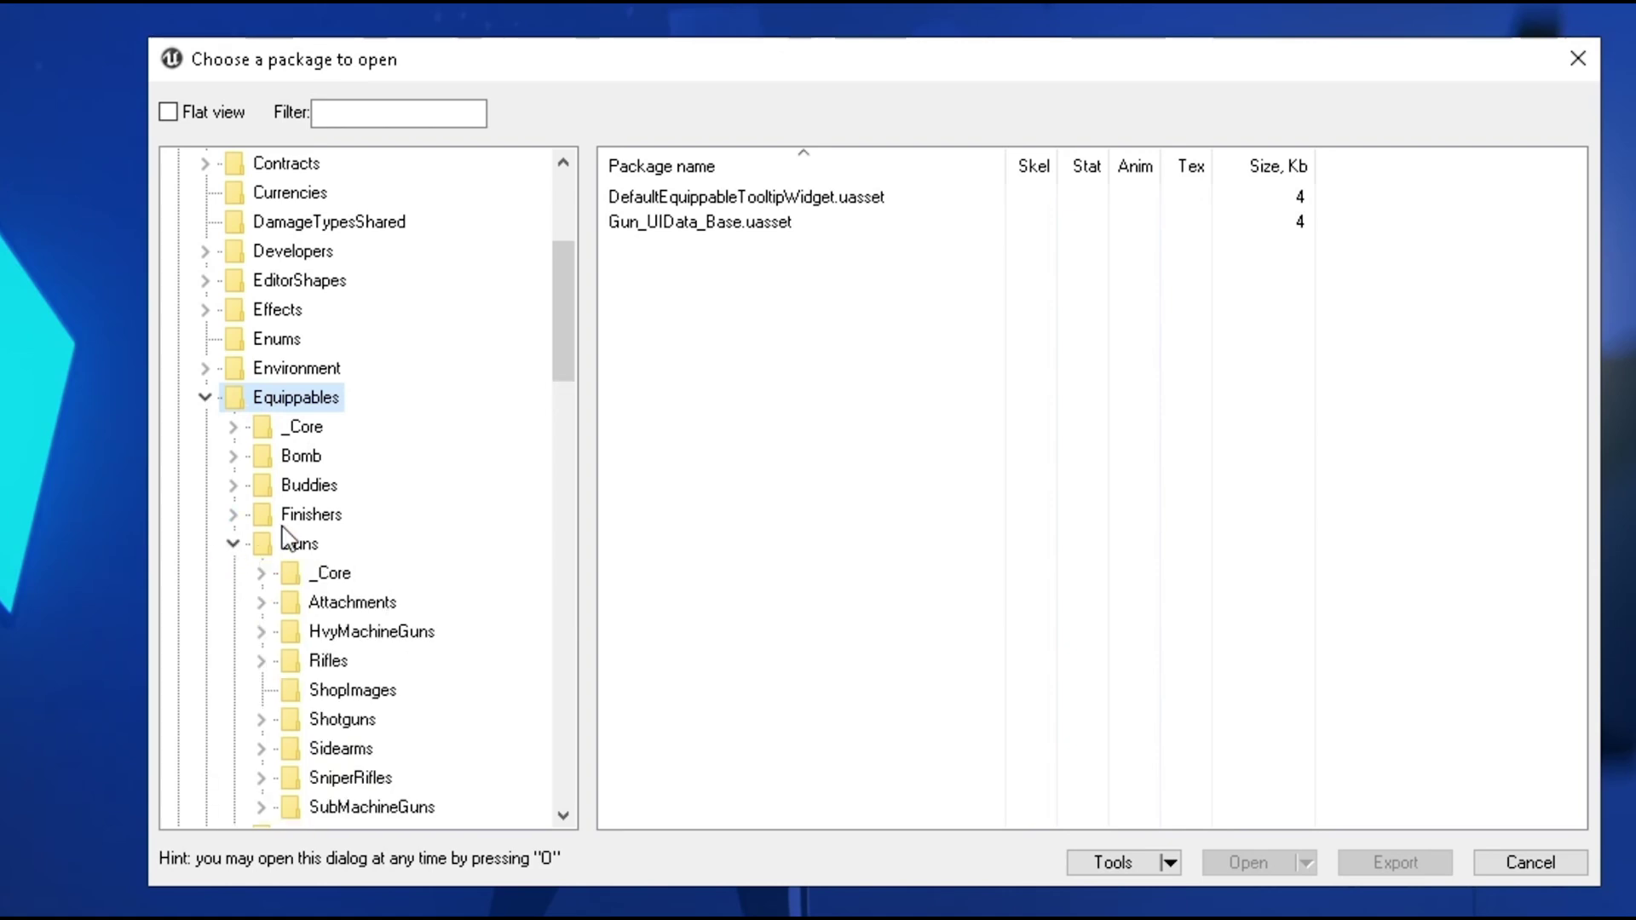
Step: Within Guns, open the third-person animation packages at SniperRifles > Boltsniper > S0 > 3P > Anims
scroll(332, 610, down, 1)
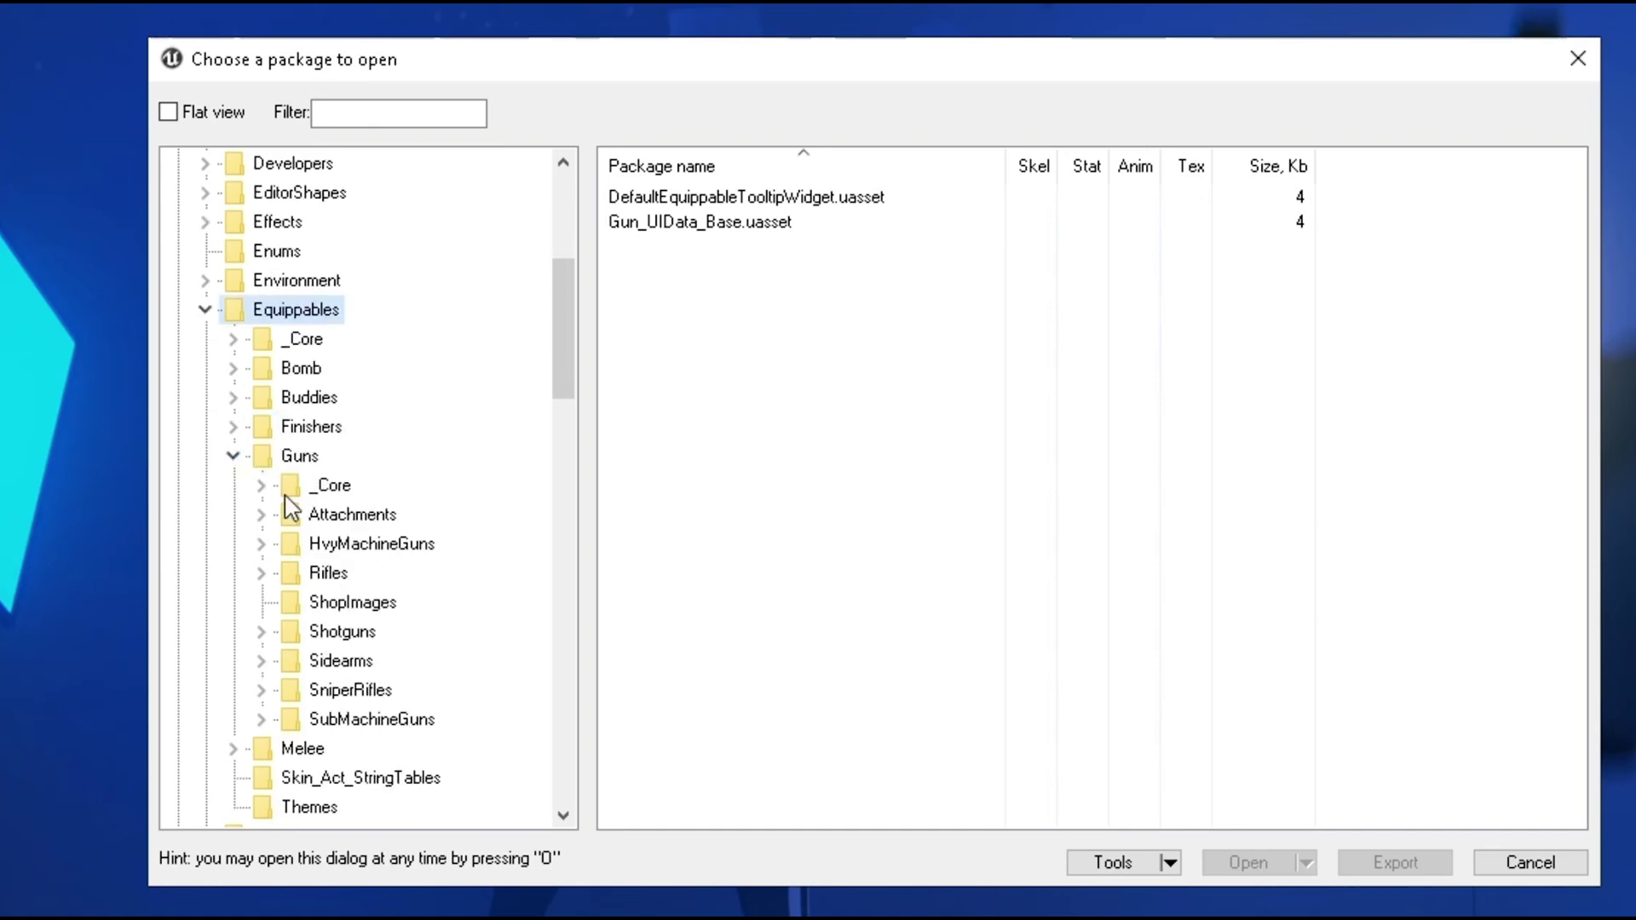
click(262, 690)
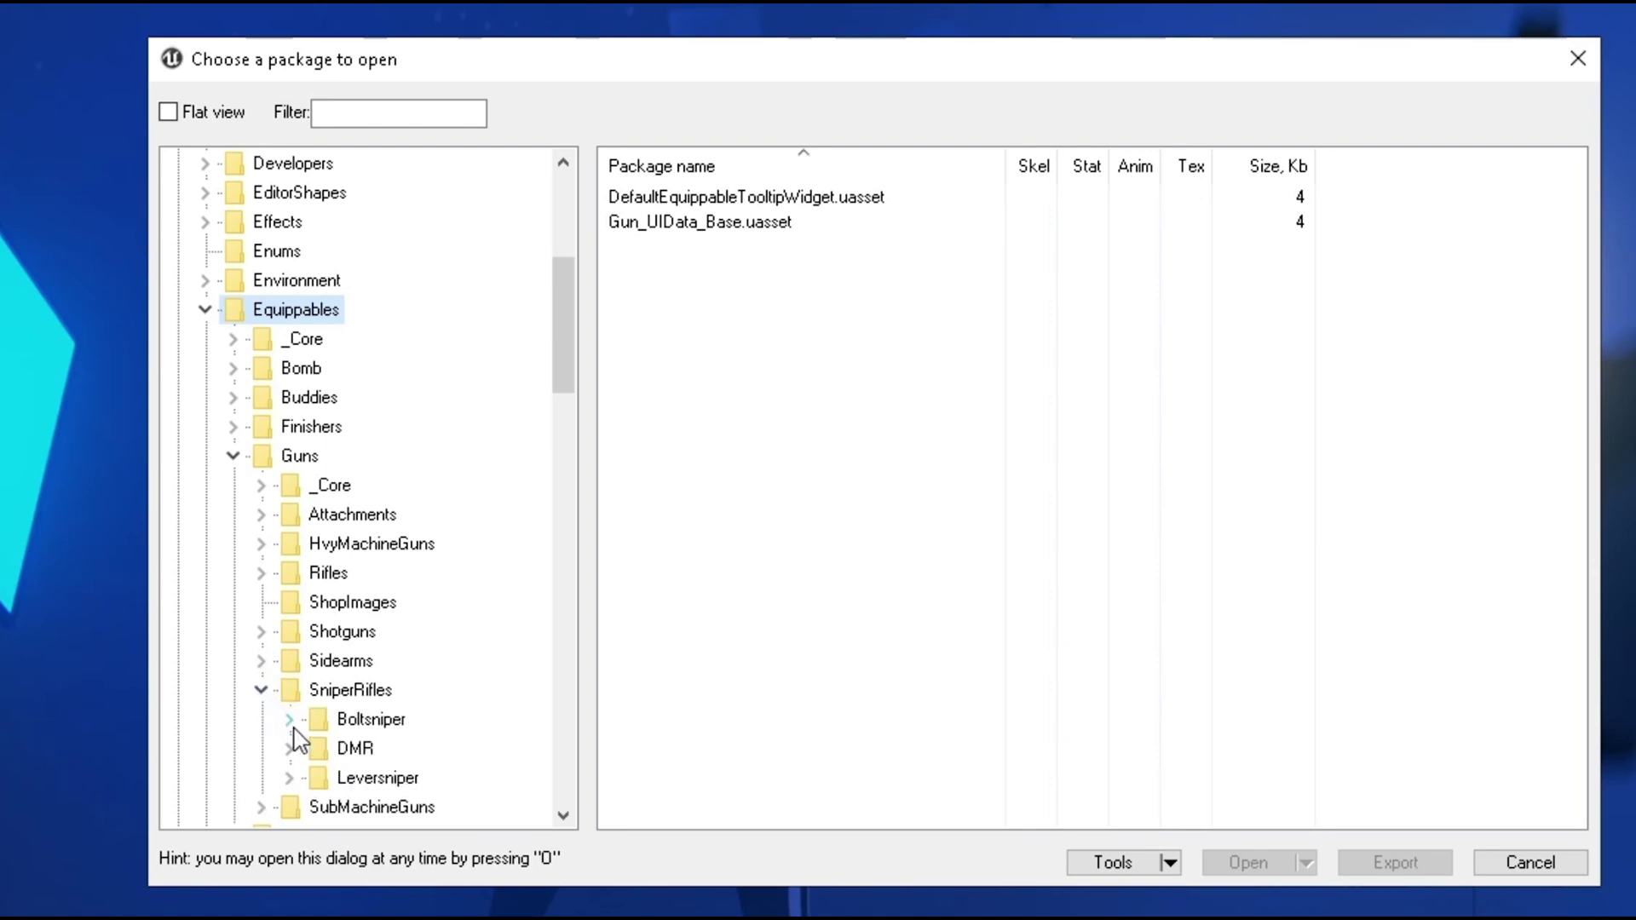
click(289, 720)
click(318, 692)
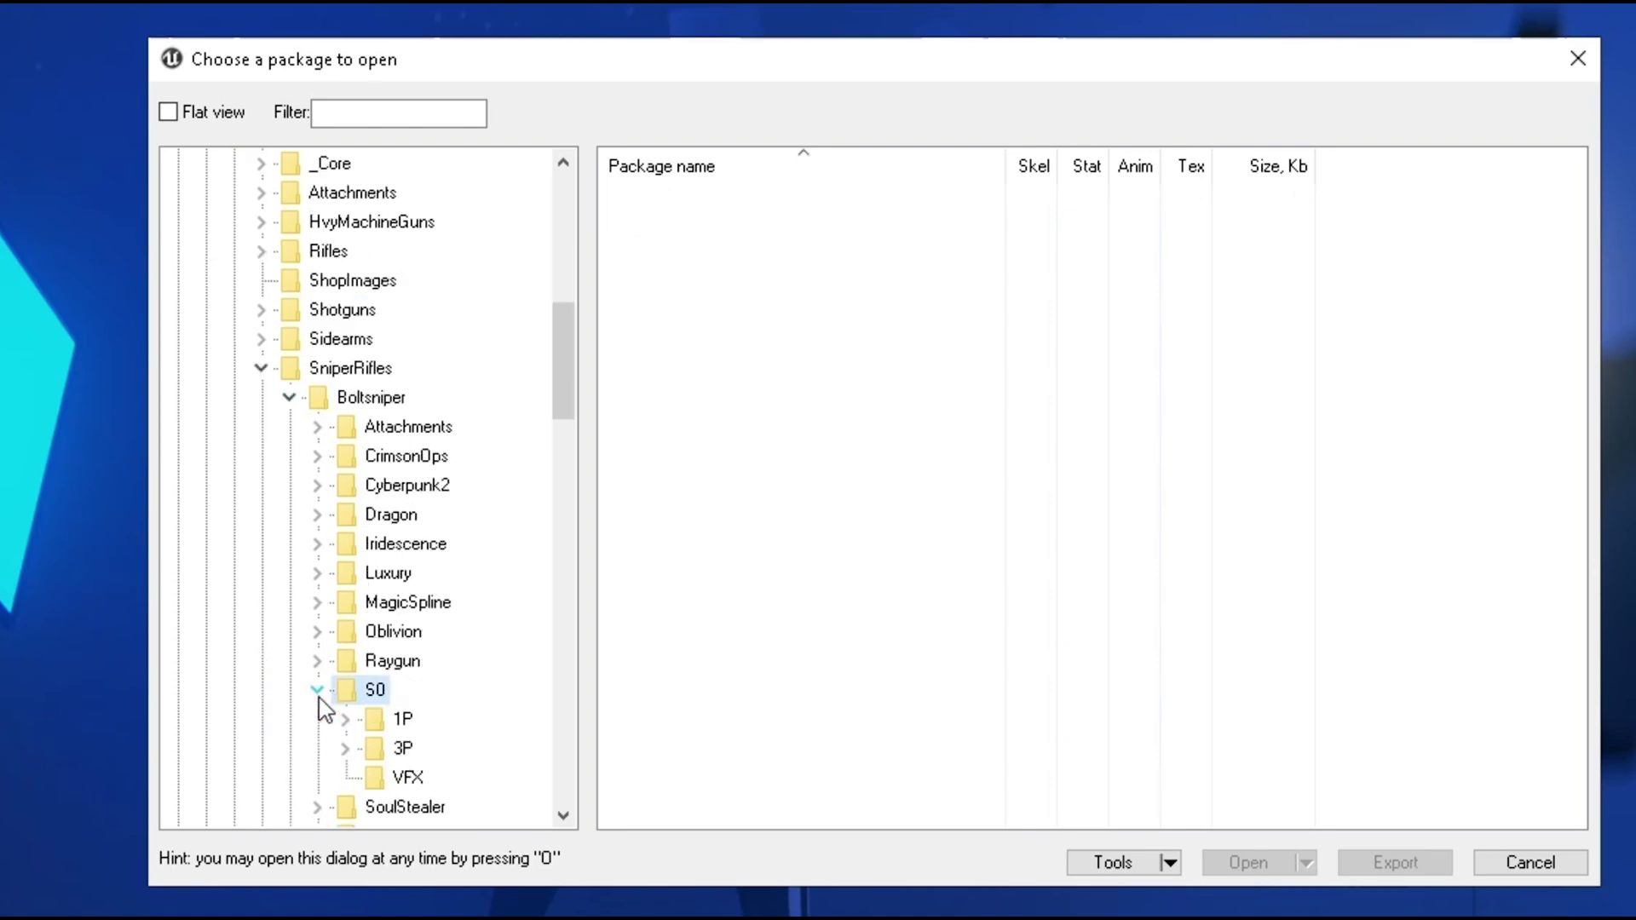
click(345, 749)
click(443, 780)
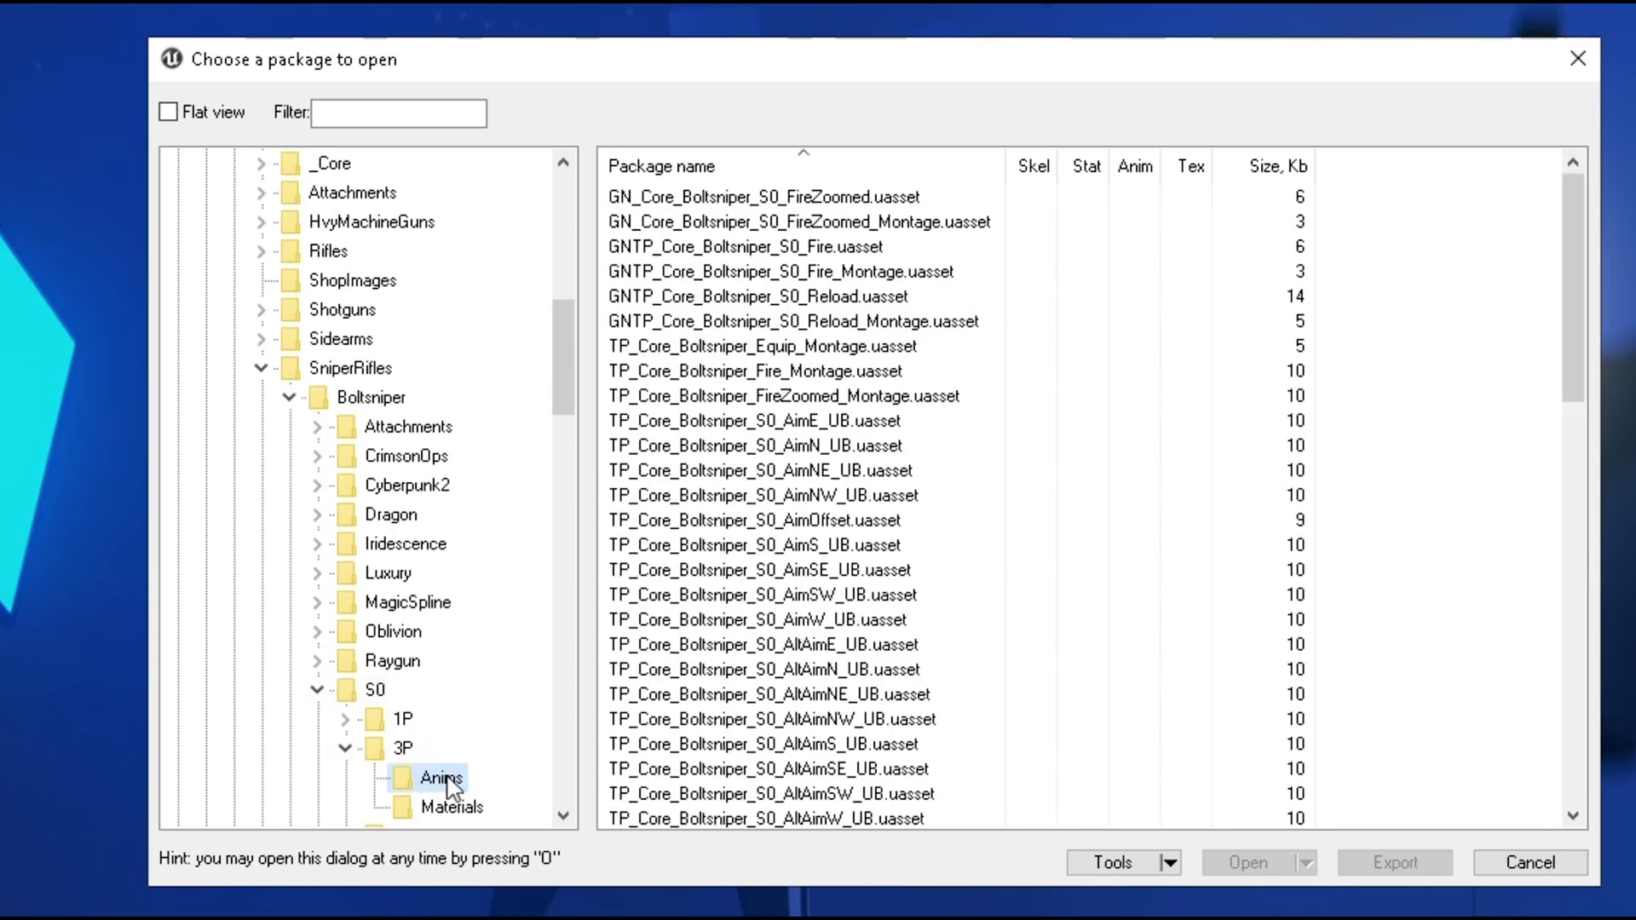
Step: Export the TP_Core_Boltsniper_S0_Equip_LB and TP_Core_Boltsniper_S0_Equip_UB packages to the Downloads export folder with the default export options
drag(1570, 275, 1559, 683)
click(882, 247)
ctrl+click(866, 221)
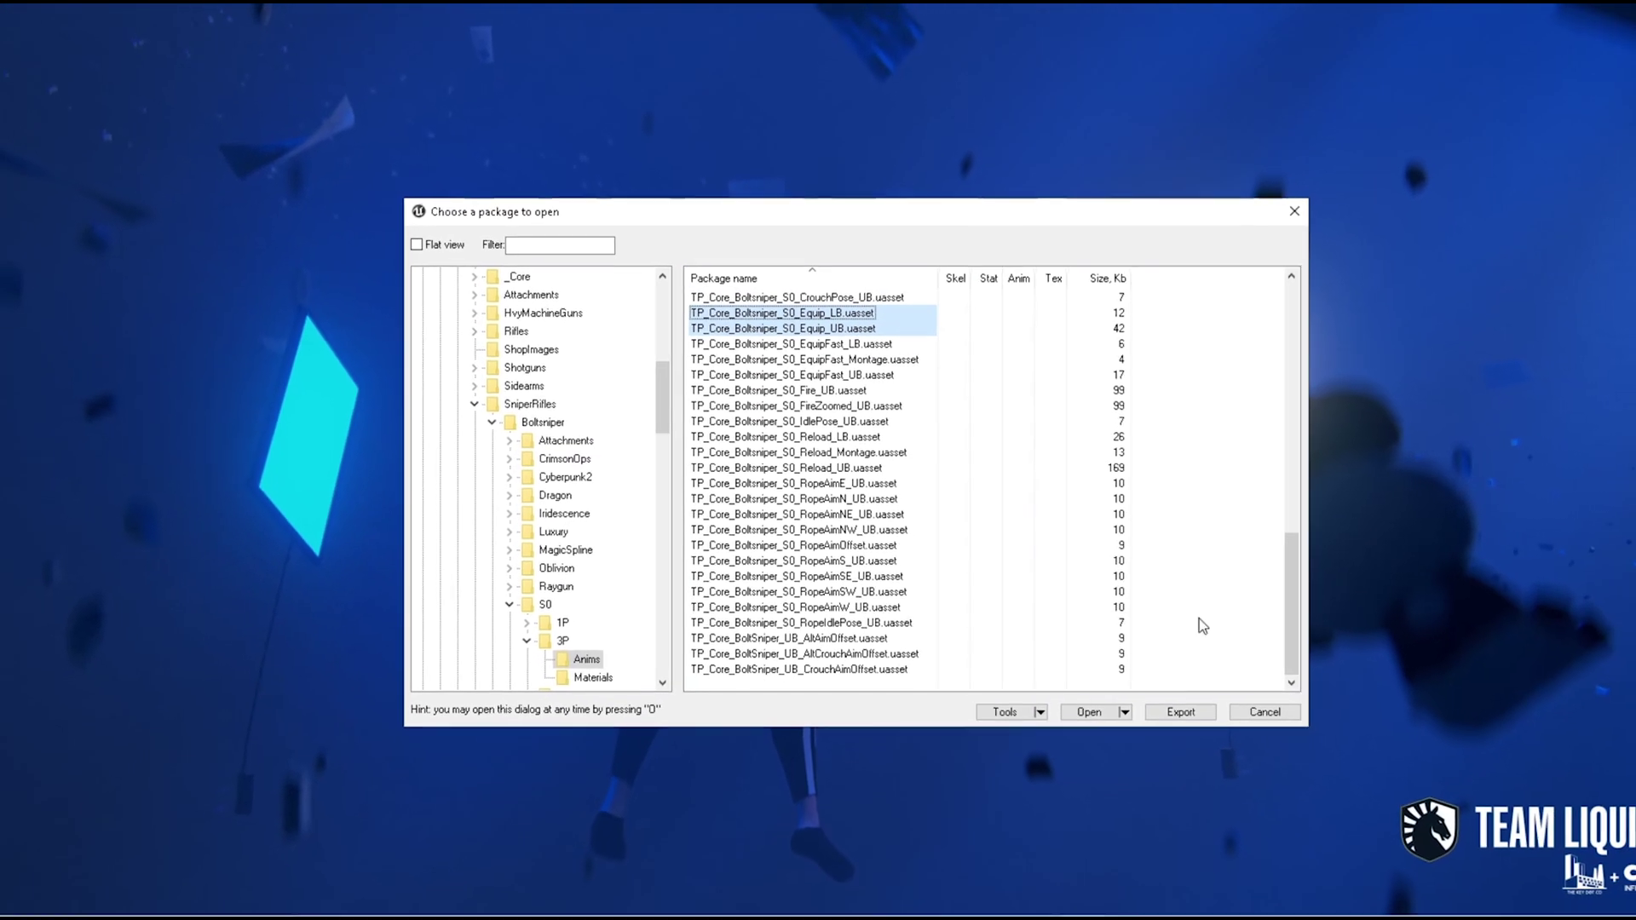
click(1191, 719)
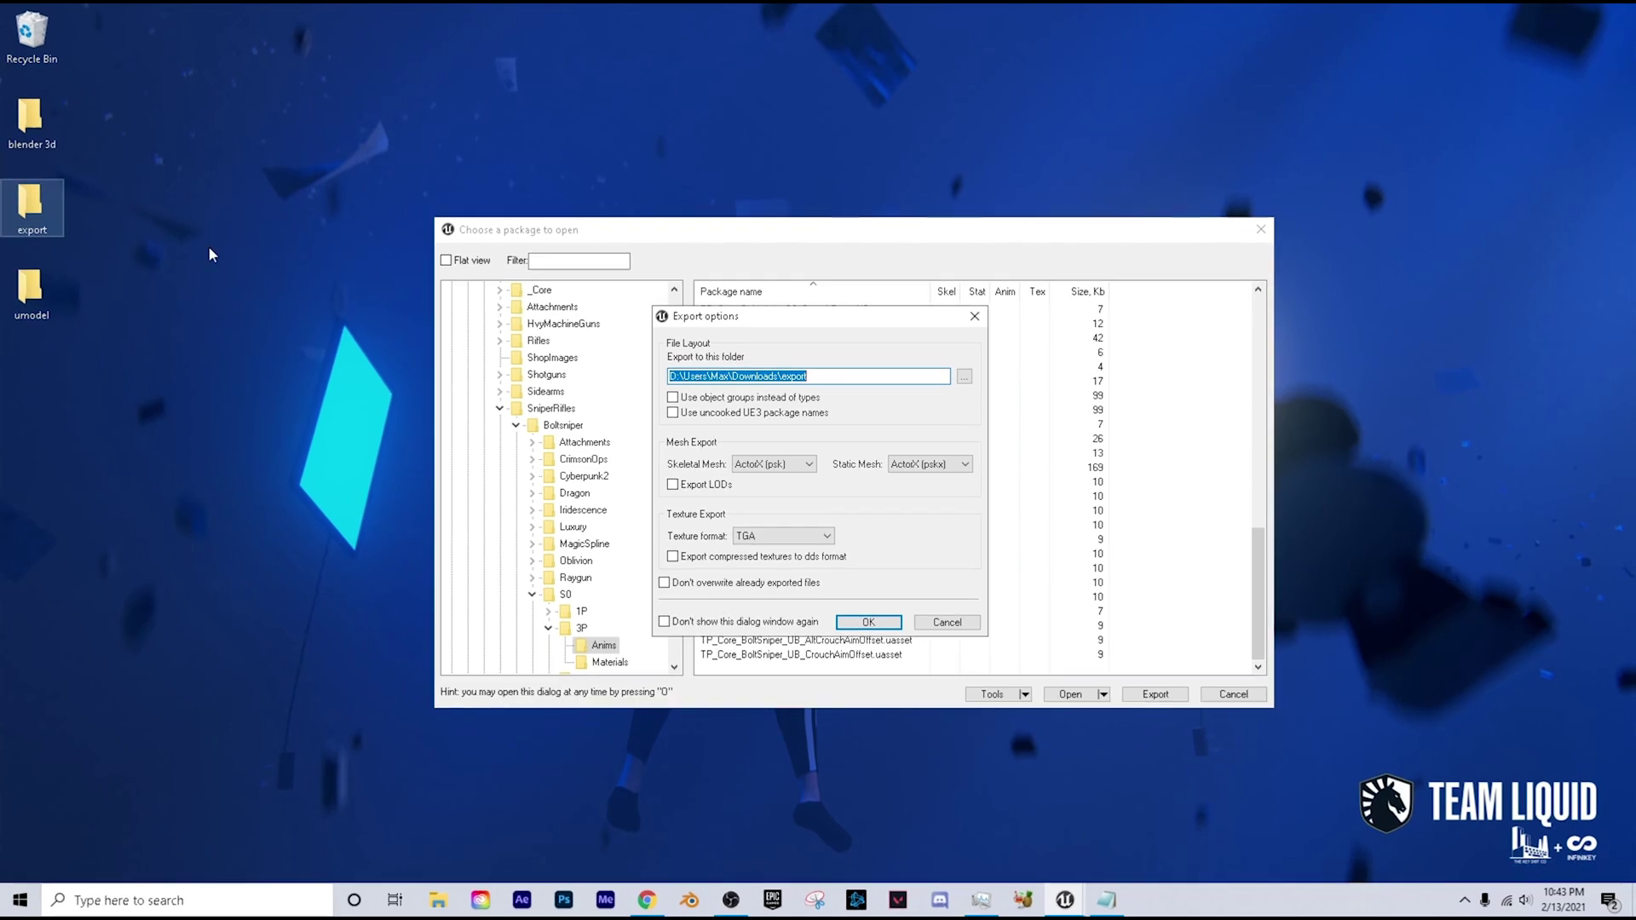
click(869, 622)
Step: Open the desktop export folder and go to Game > Equippables > Guns > SniperRifles > Boltsniper > S0 > 3P > Anims
double_click(33, 205)
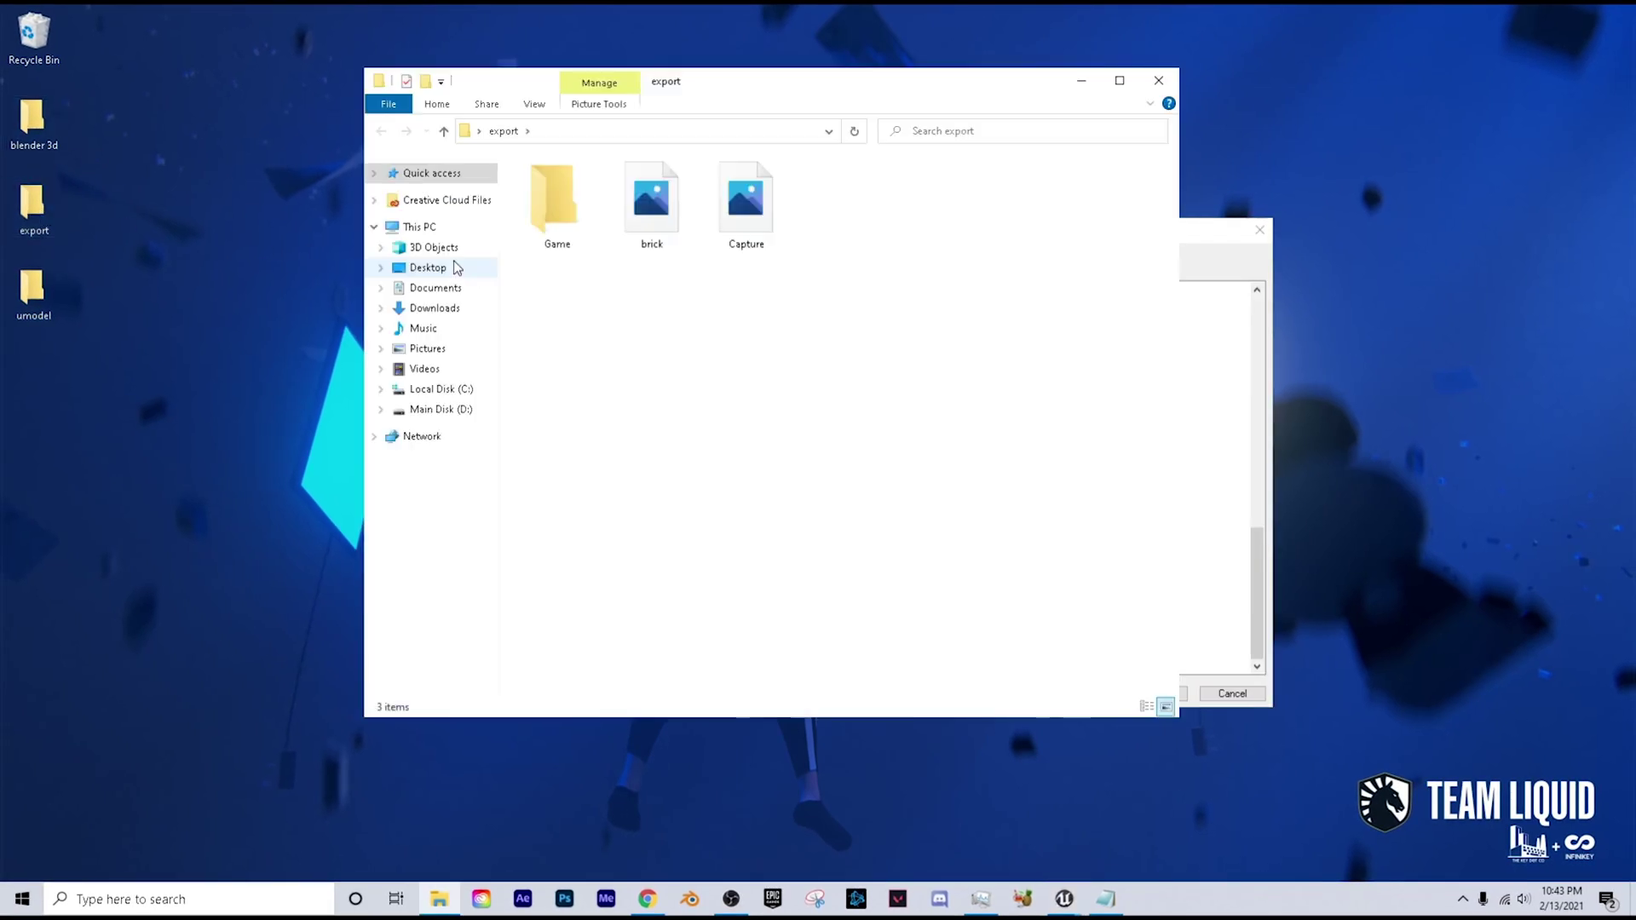
double_click(579, 237)
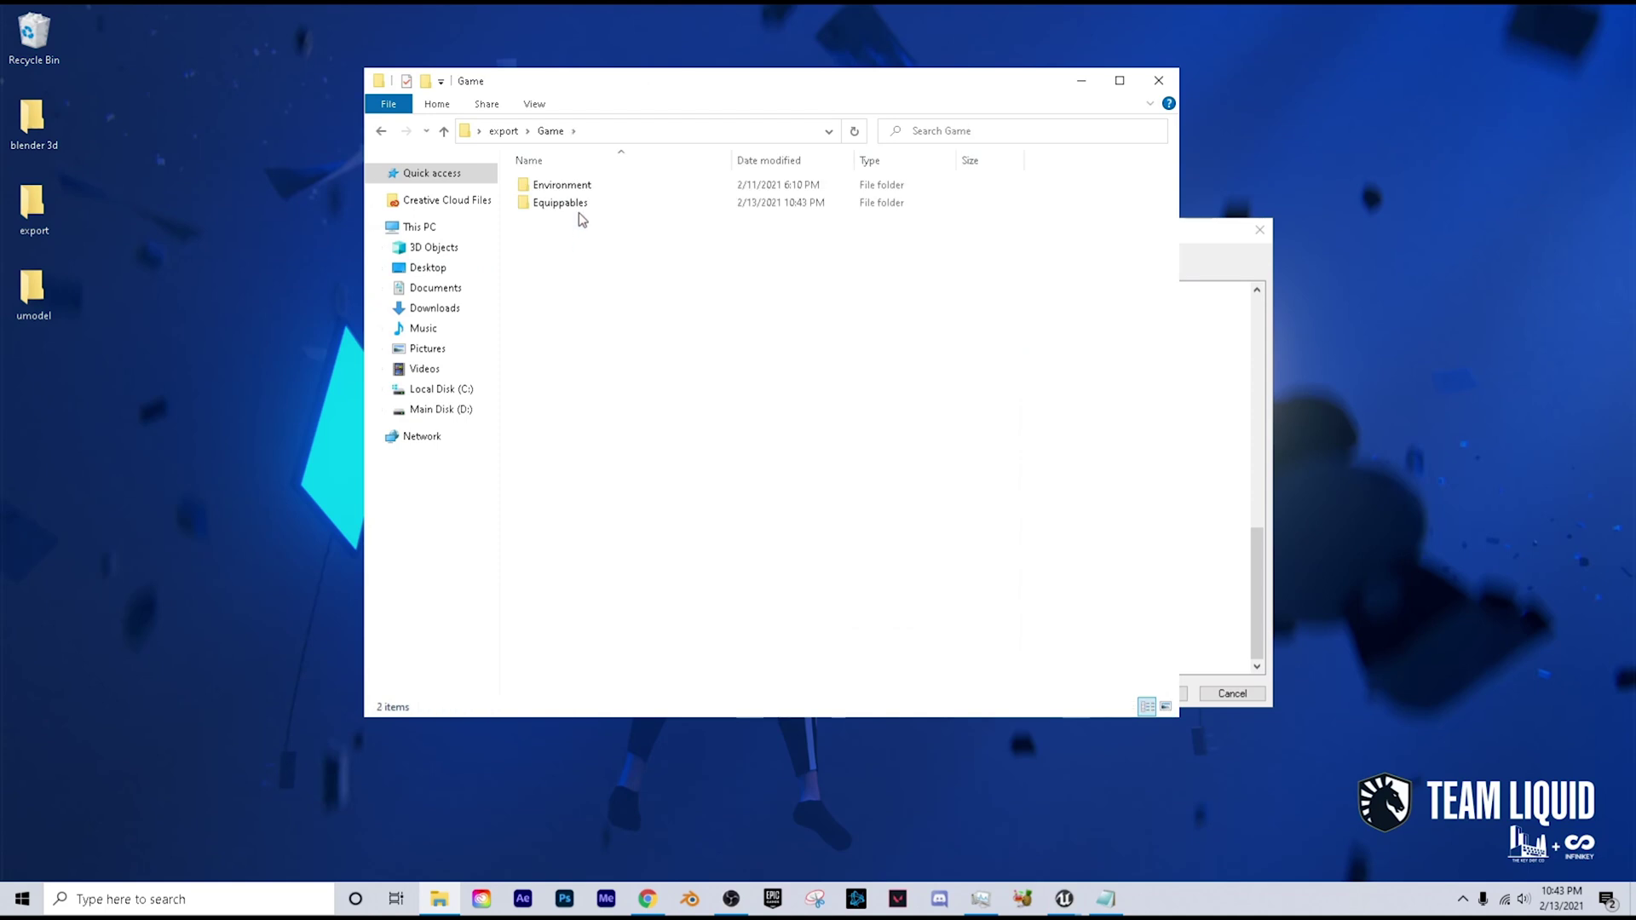
double_click(577, 205)
double_click(569, 185)
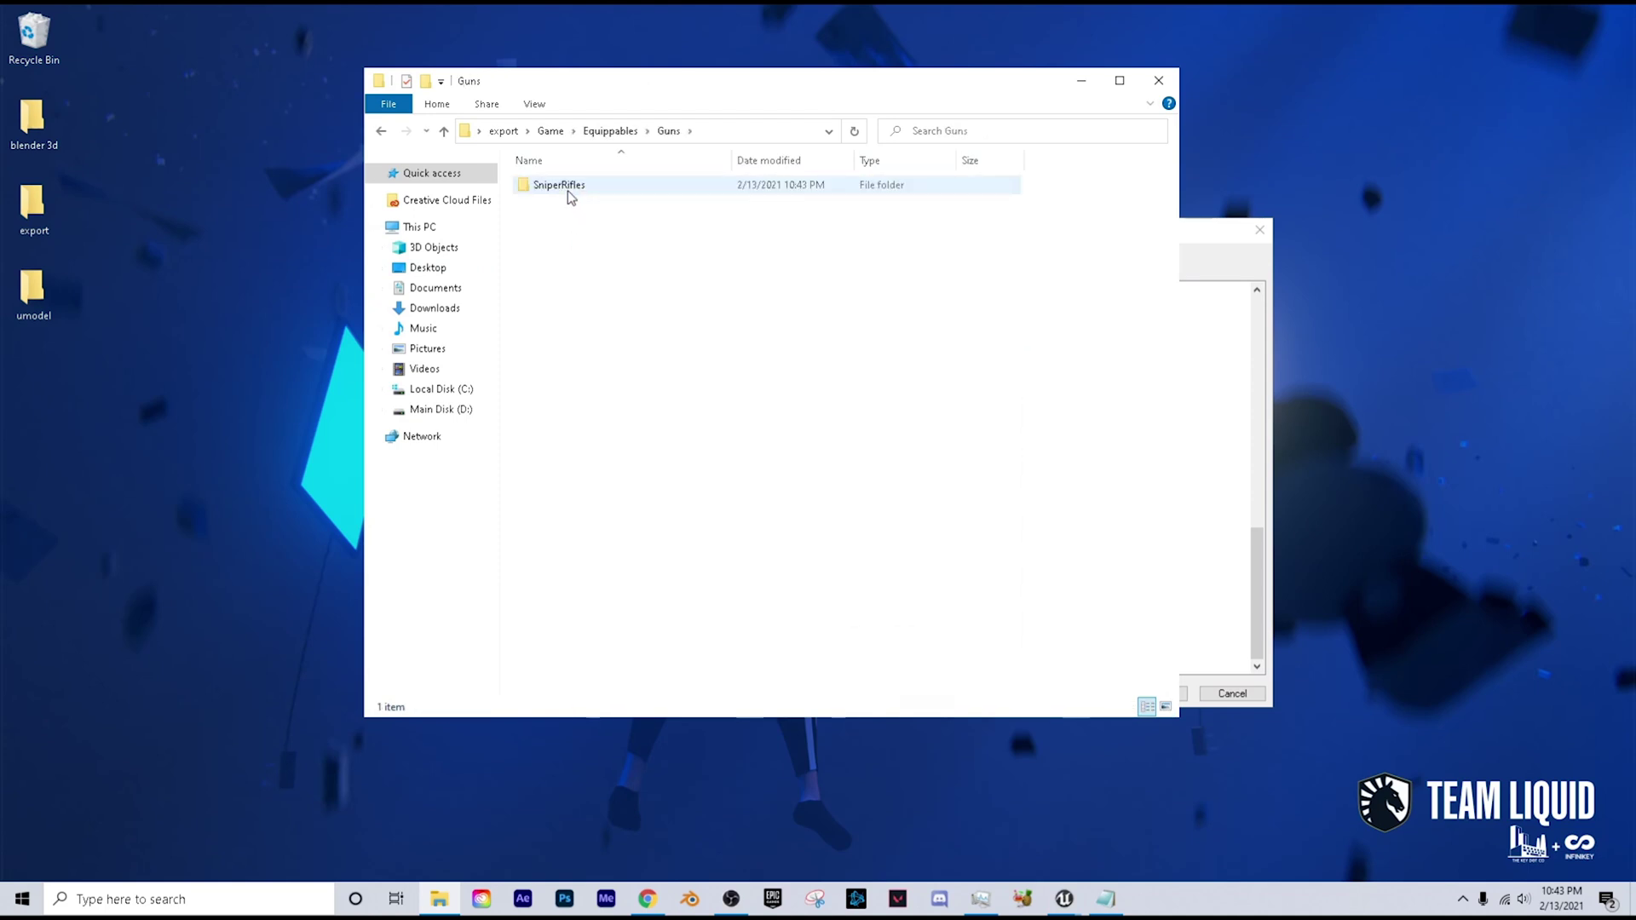
double_click(569, 190)
double_click(568, 189)
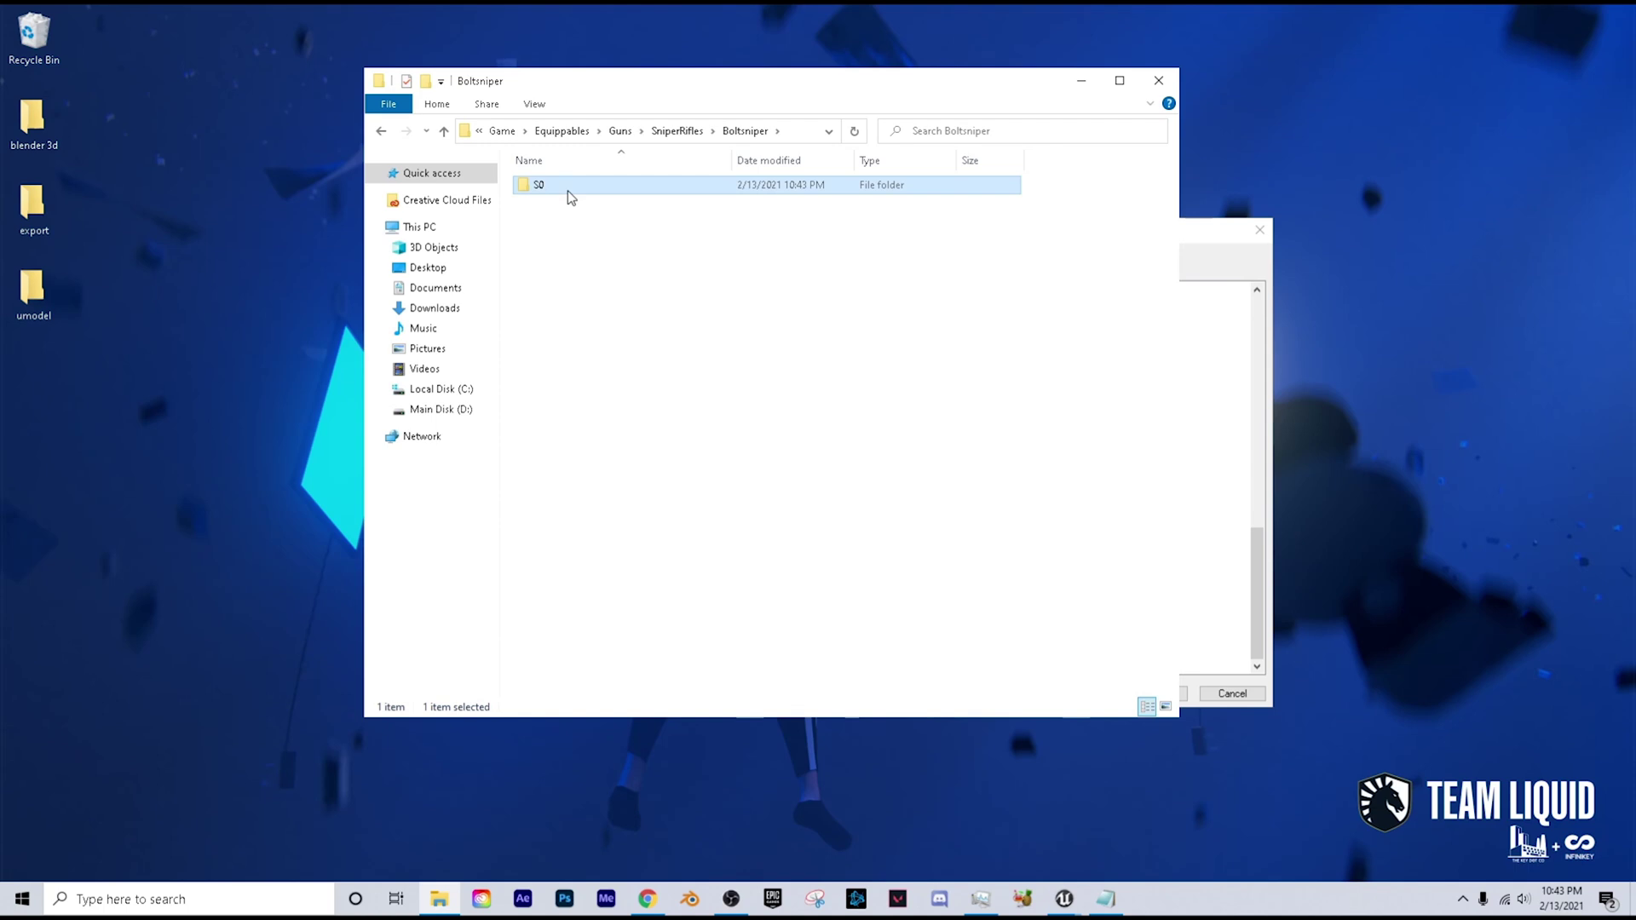
double_click(568, 190)
double_click(569, 191)
double_click(568, 191)
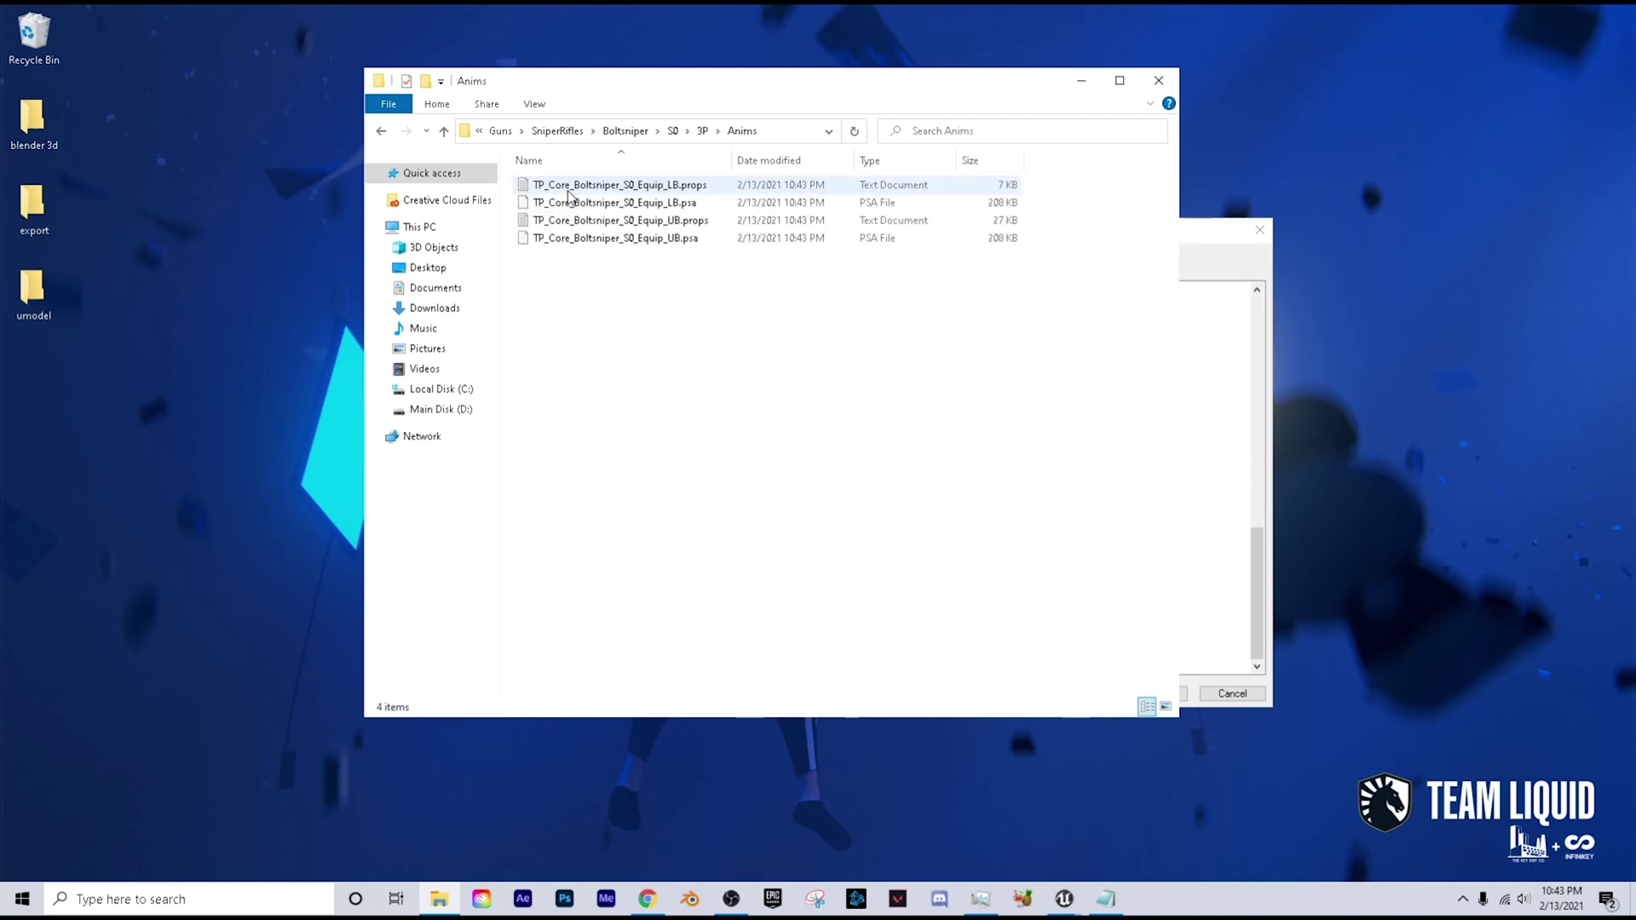
Step: Move the Equip_LB and Equip_UB .psa files from the Anims folder to the desktop and close the folder window
click(597, 239)
ctrl+click(631, 204)
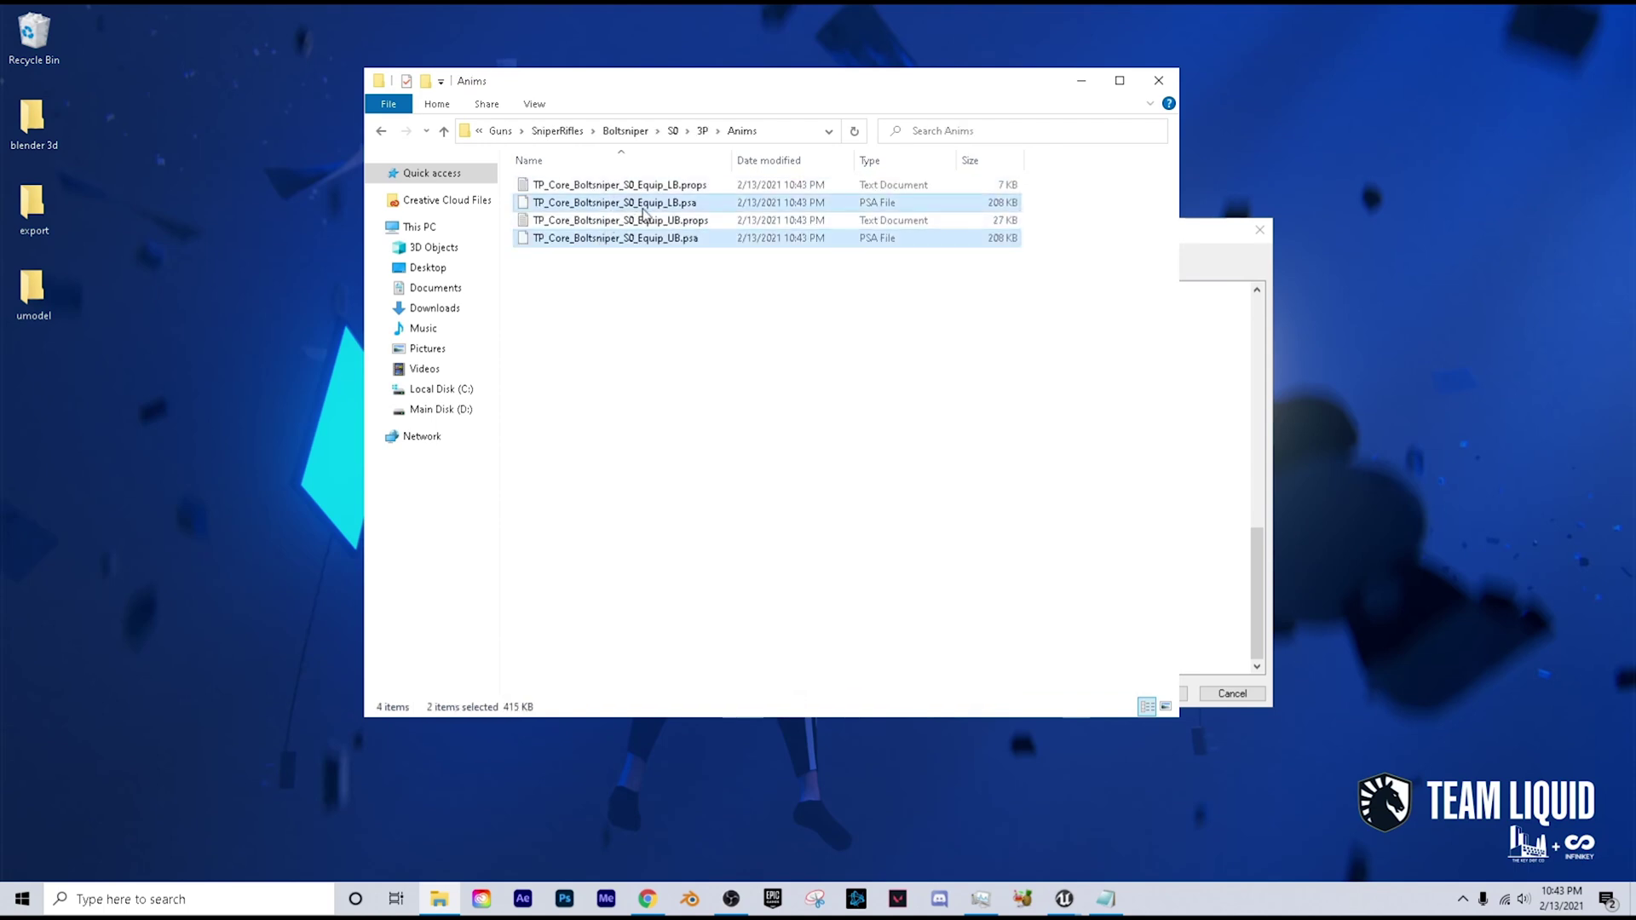
drag(589, 203, 293, 351)
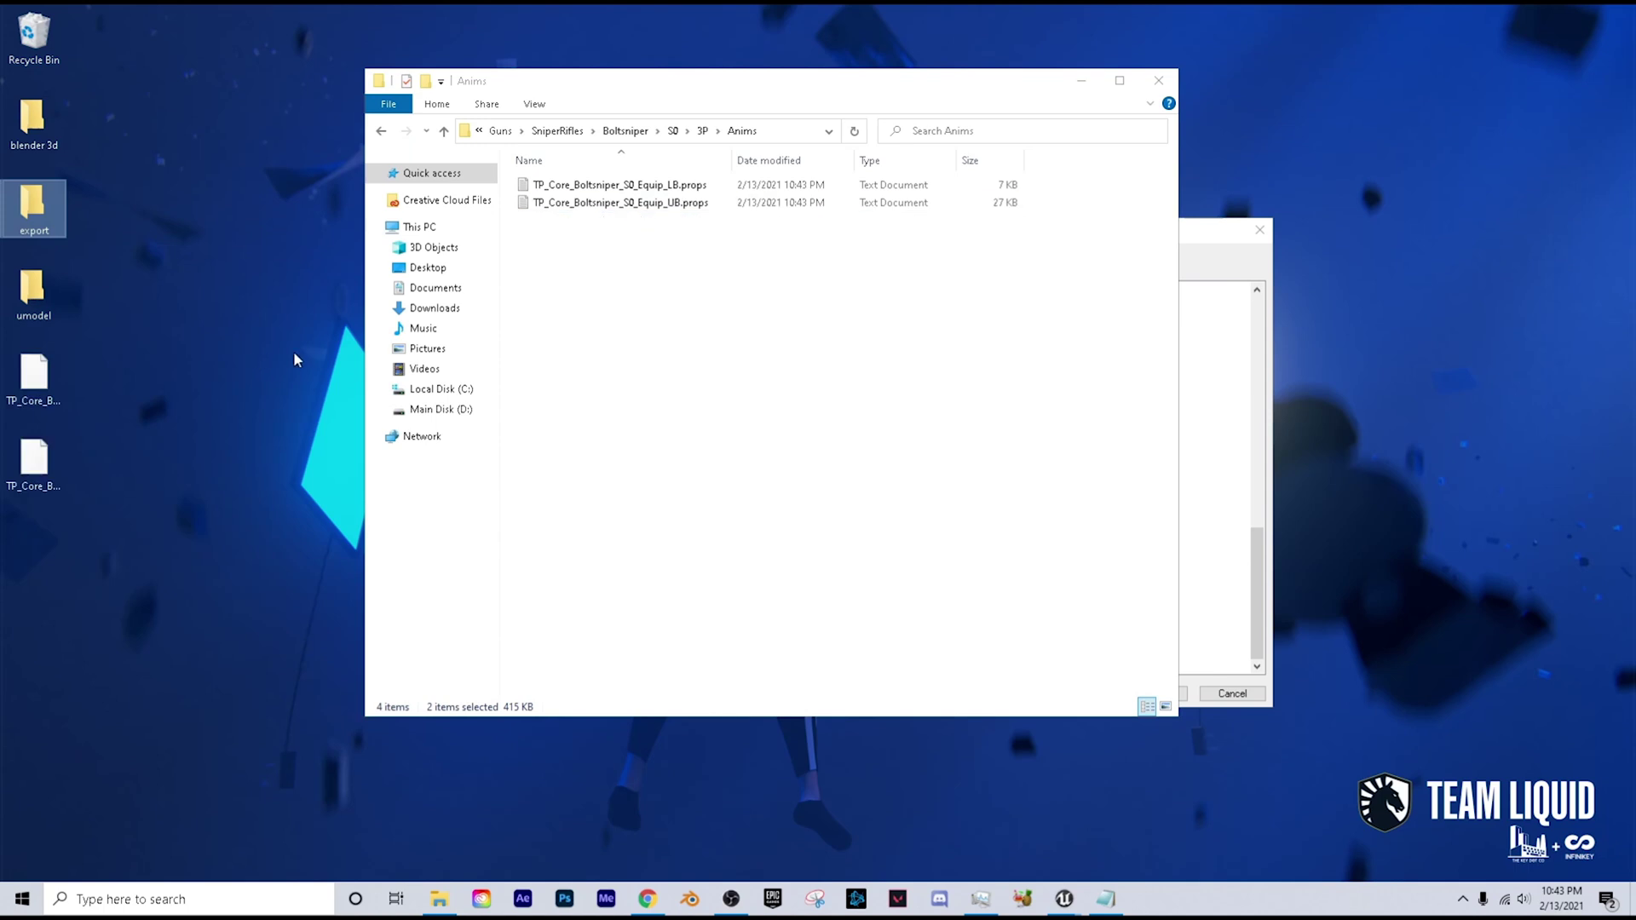
click(181, 418)
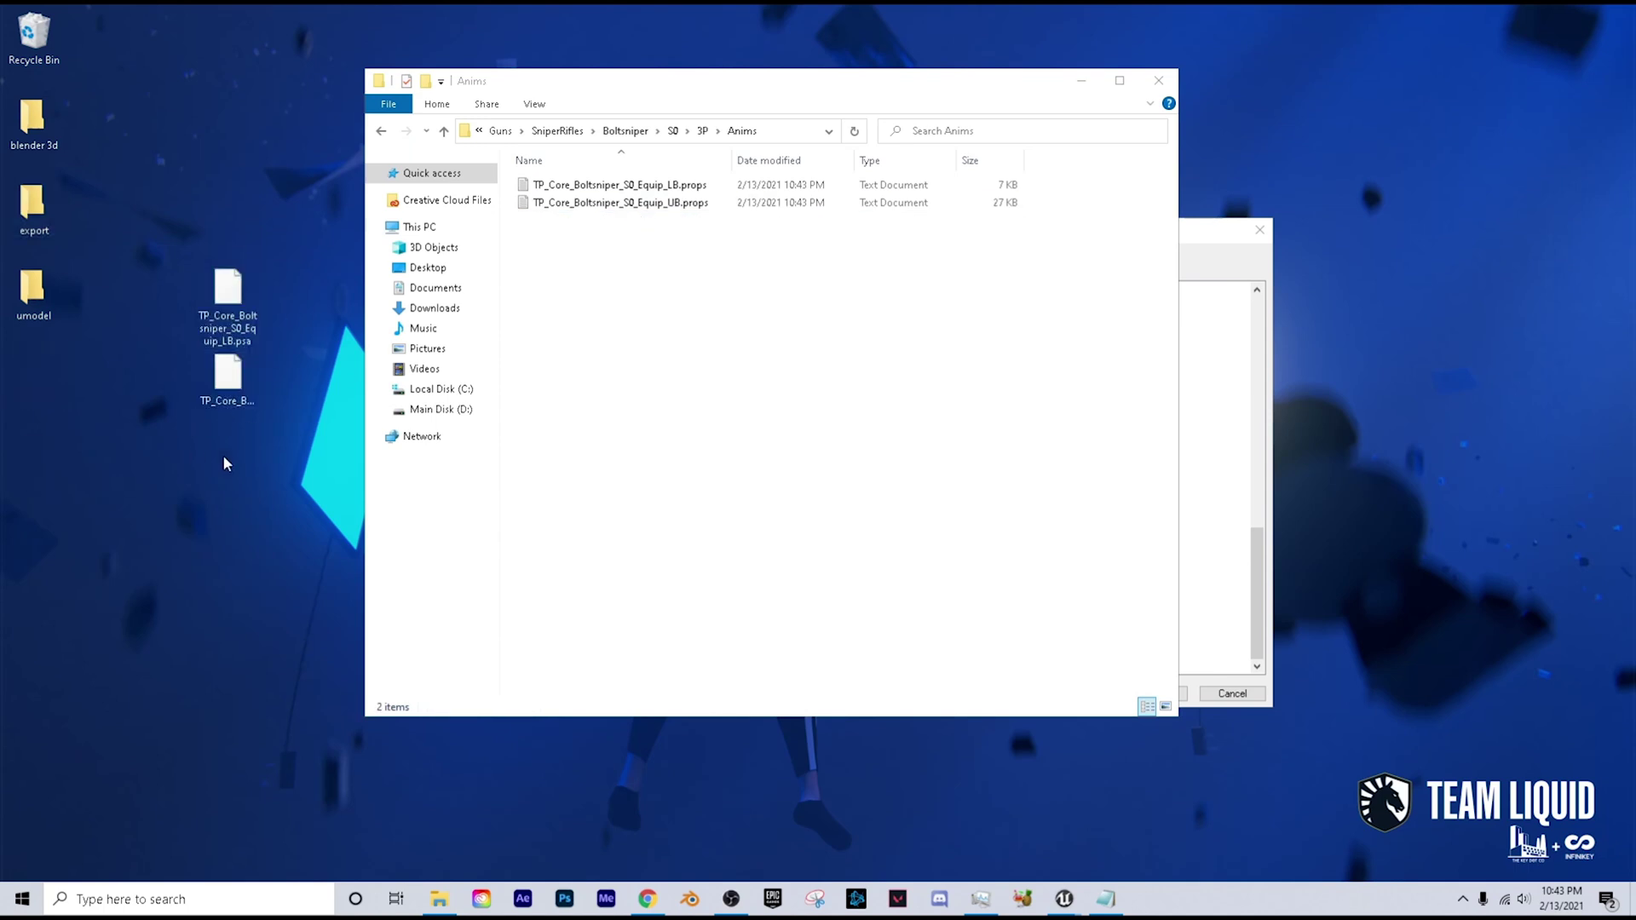
click(1158, 81)
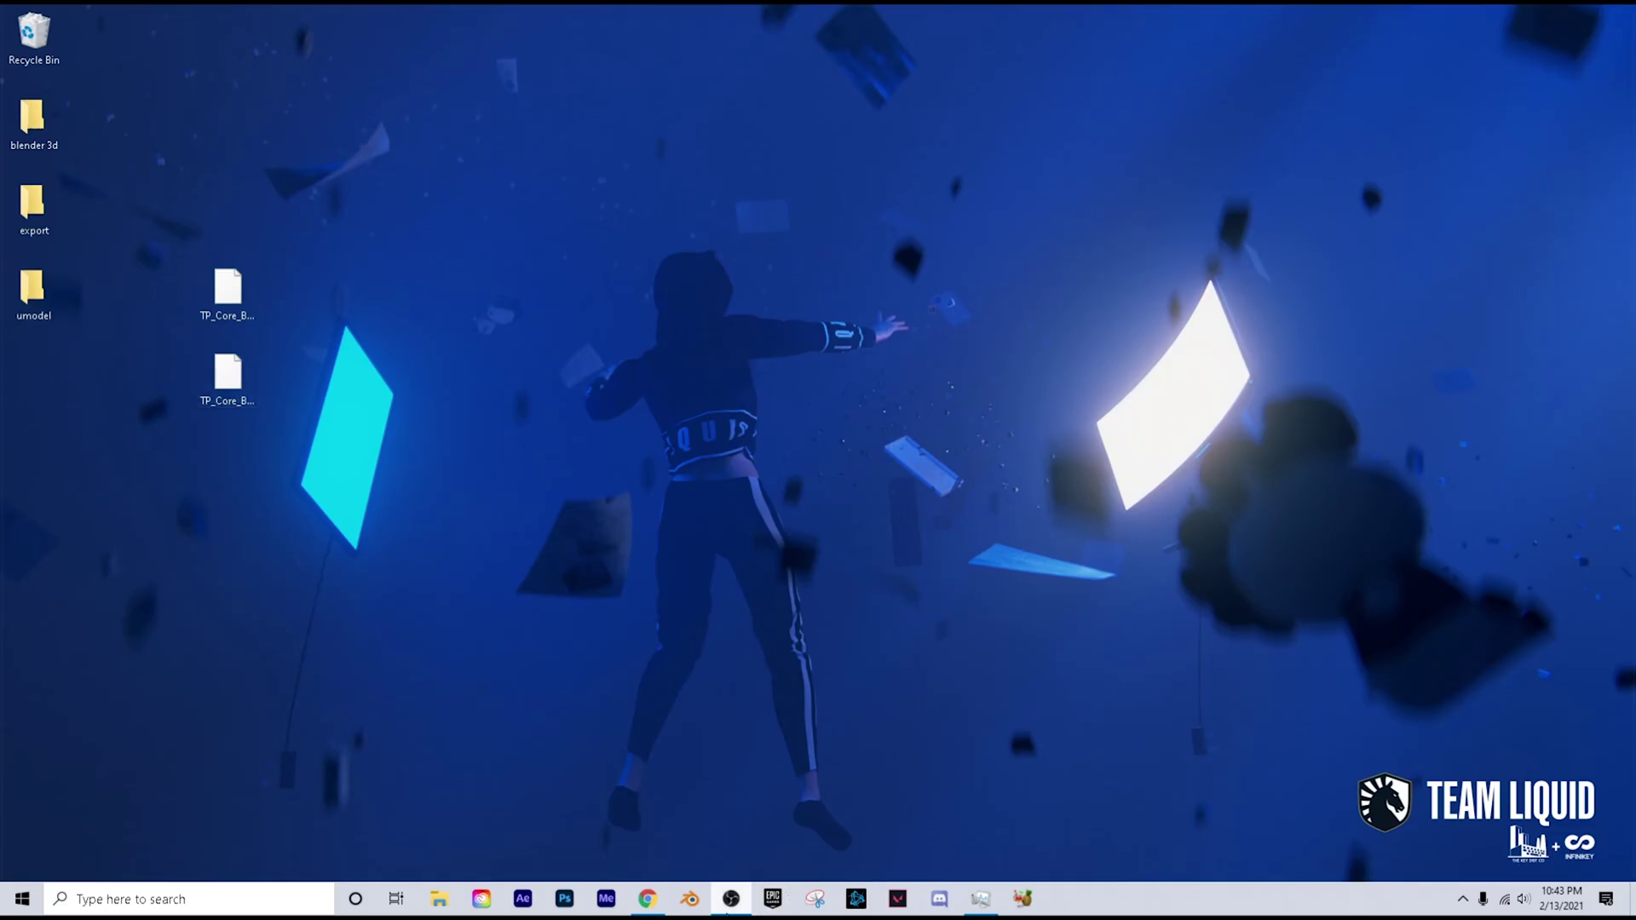
Step: Switch to Blender and delete the default camera, cube and light
click(705, 908)
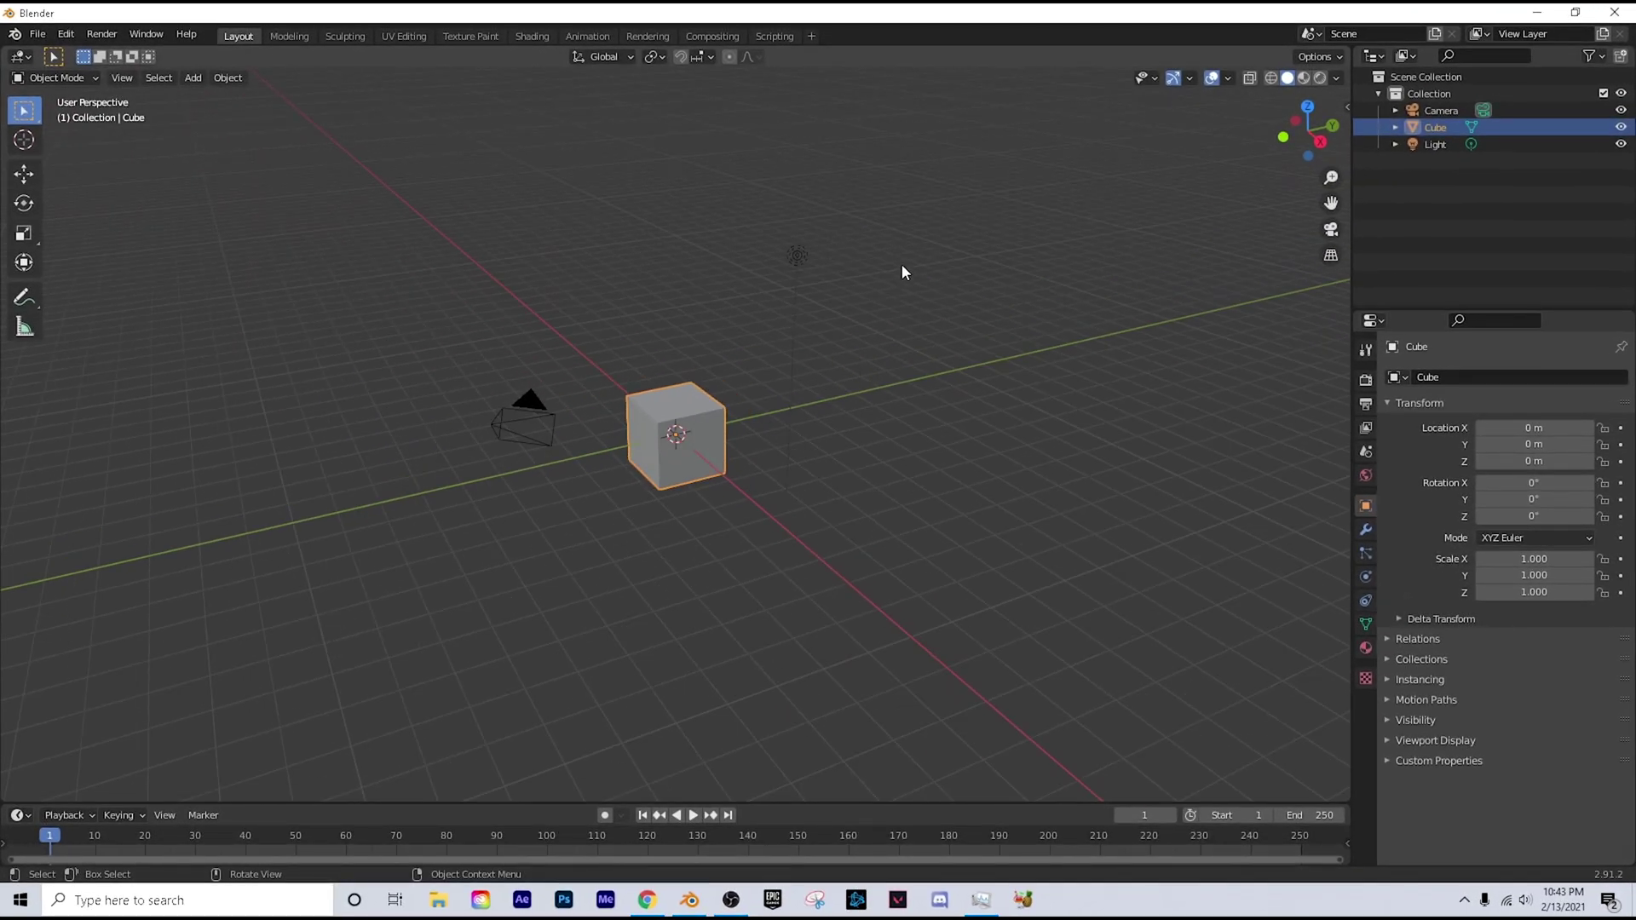
drag(918, 192, 396, 556)
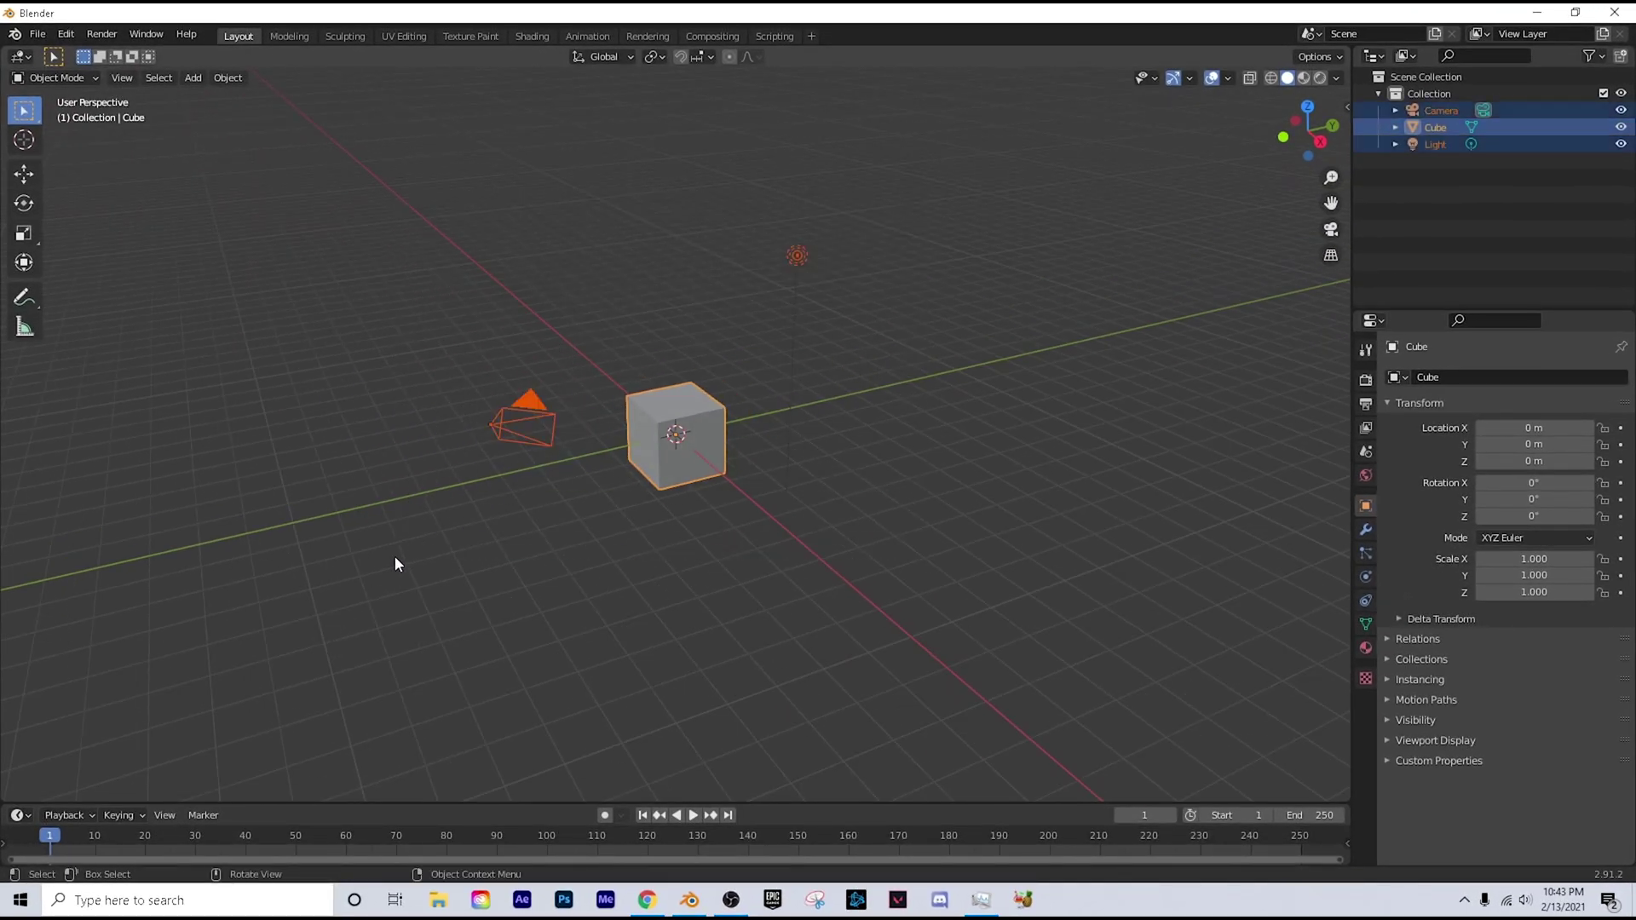
key(Delete)
Step: Start appending from another blend file and browse to the blender 3d > Valorant > Characters folder
key(shift+F1)
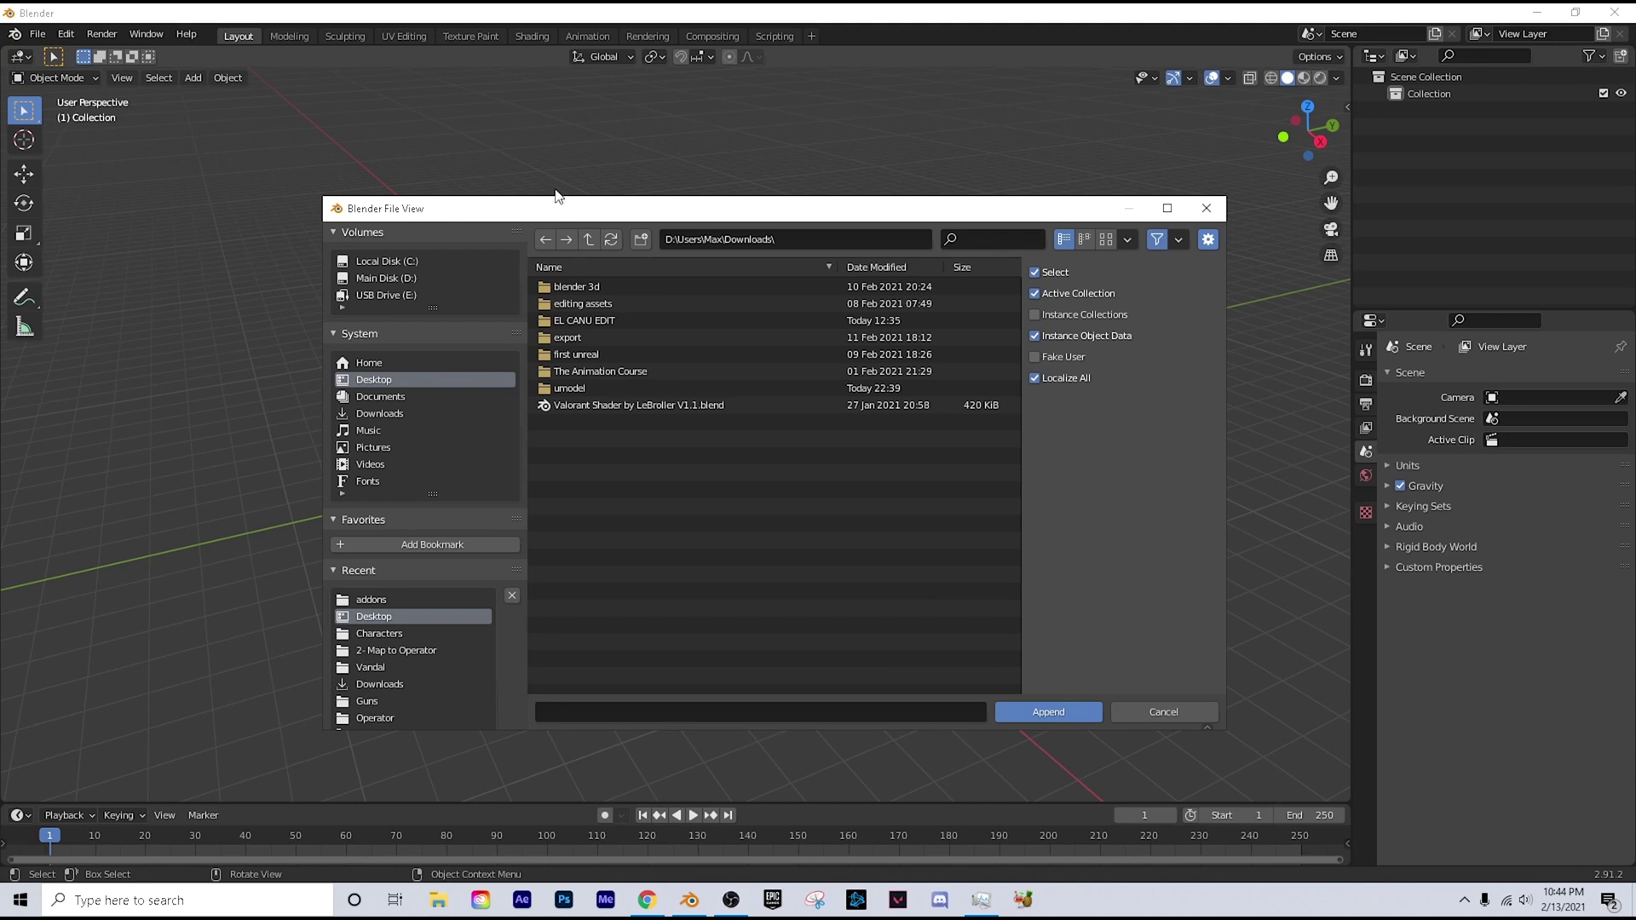
drag(555, 195, 573, 205)
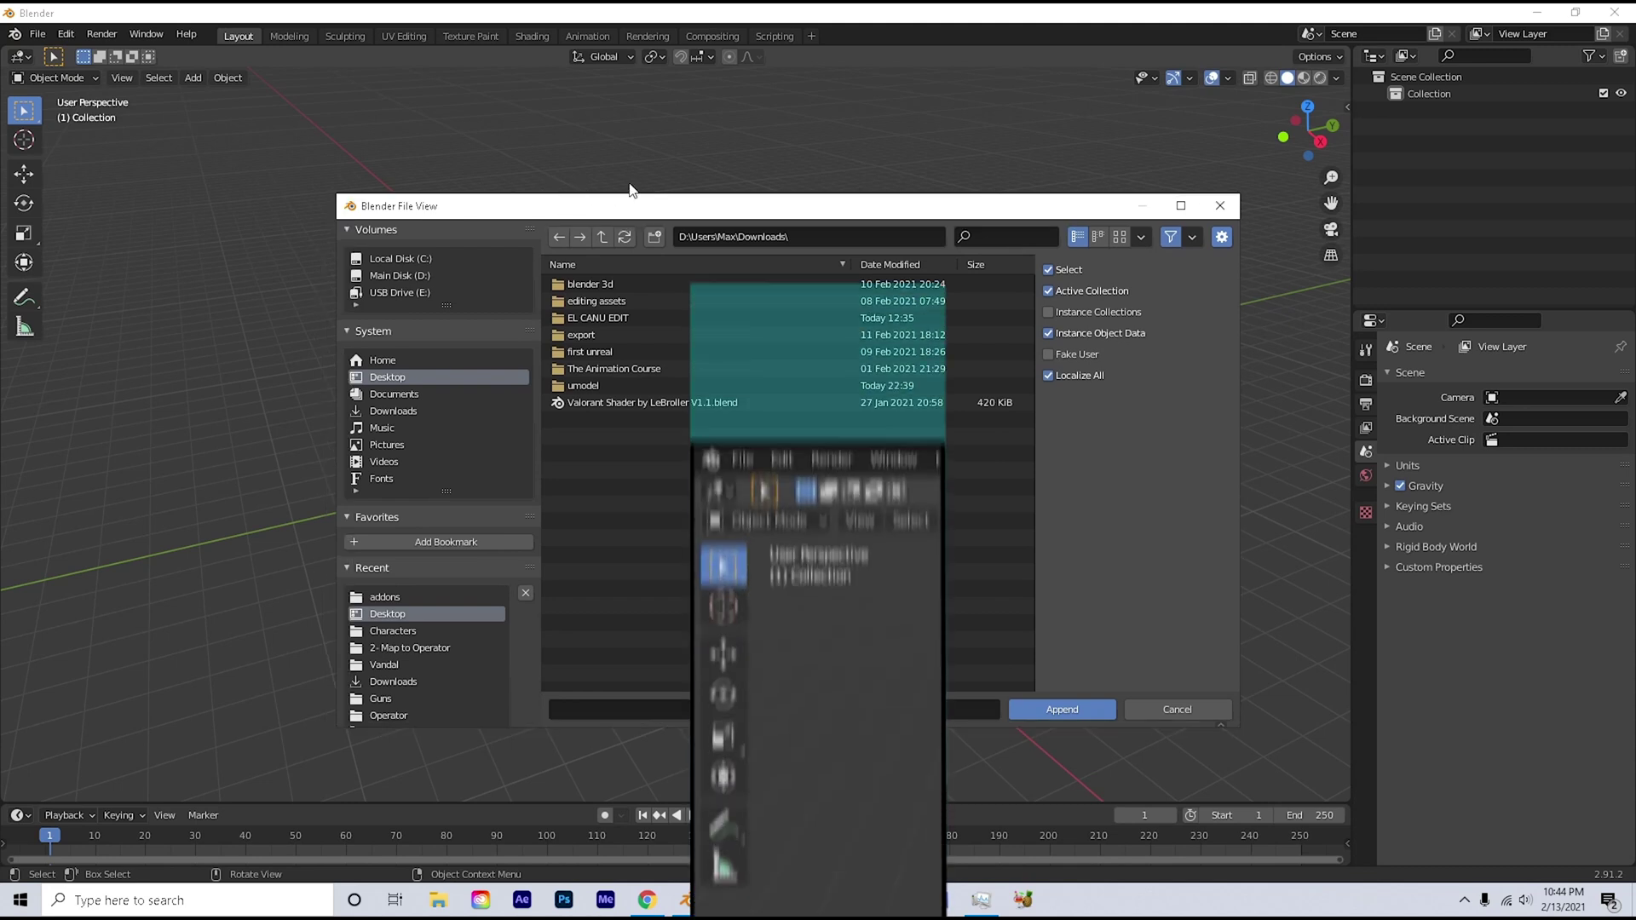
click(617, 281)
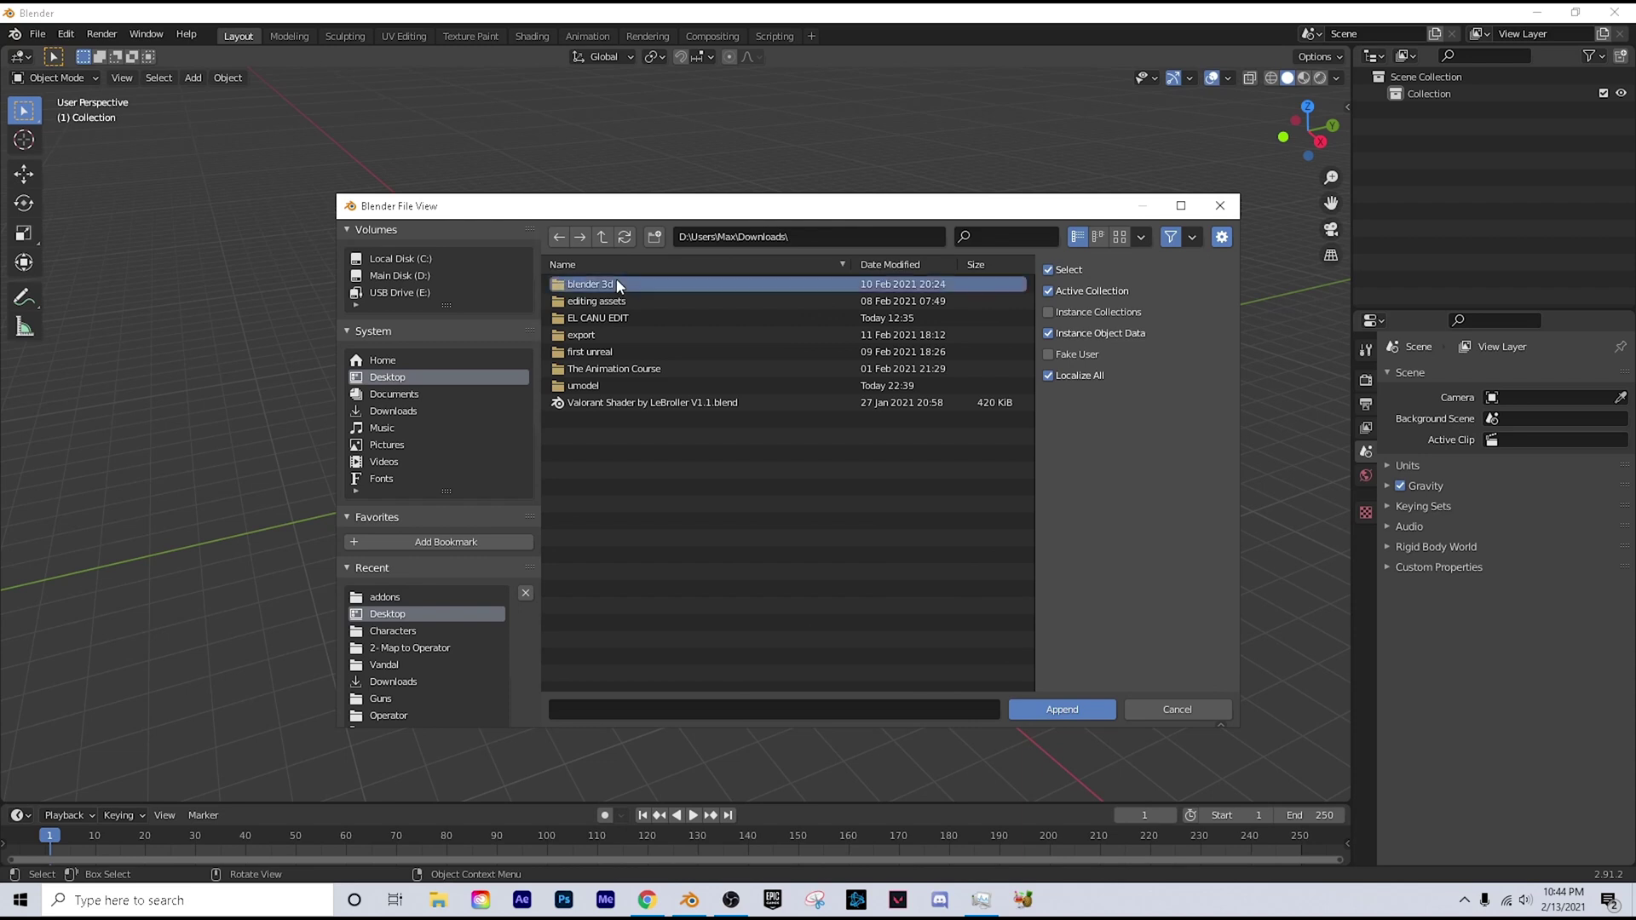
double_click(617, 284)
double_click(614, 289)
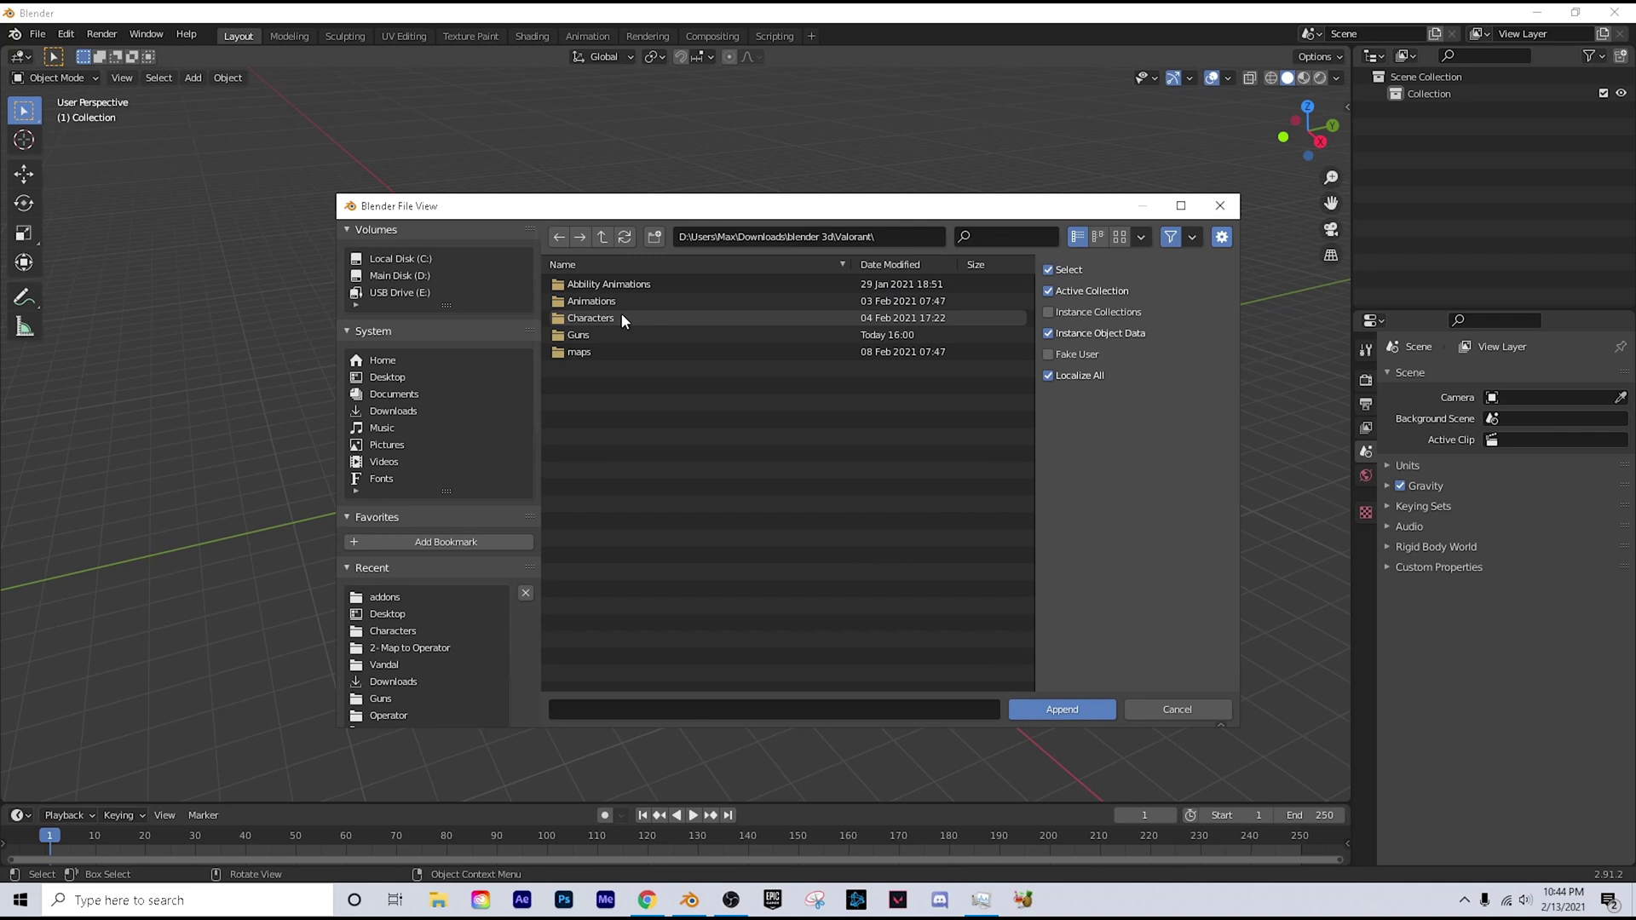
double_click(627, 317)
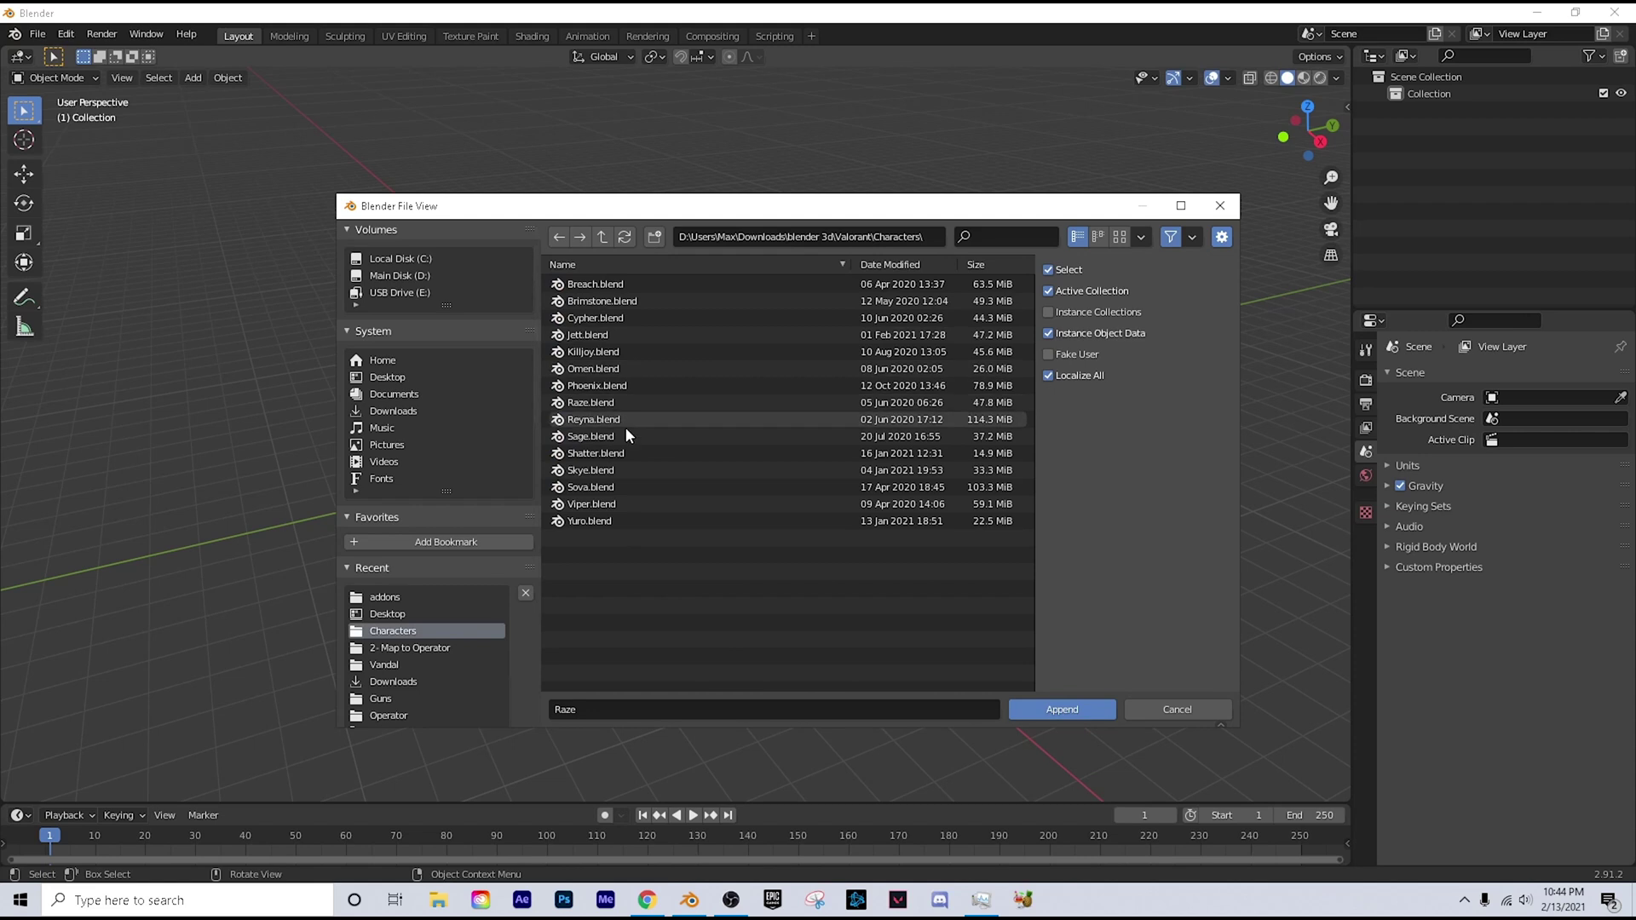
Step: Append both TP_Thorne_S0_Skelmesh objects, .ao and .mo, from the Object category of Sage.blend
double_click(617, 439)
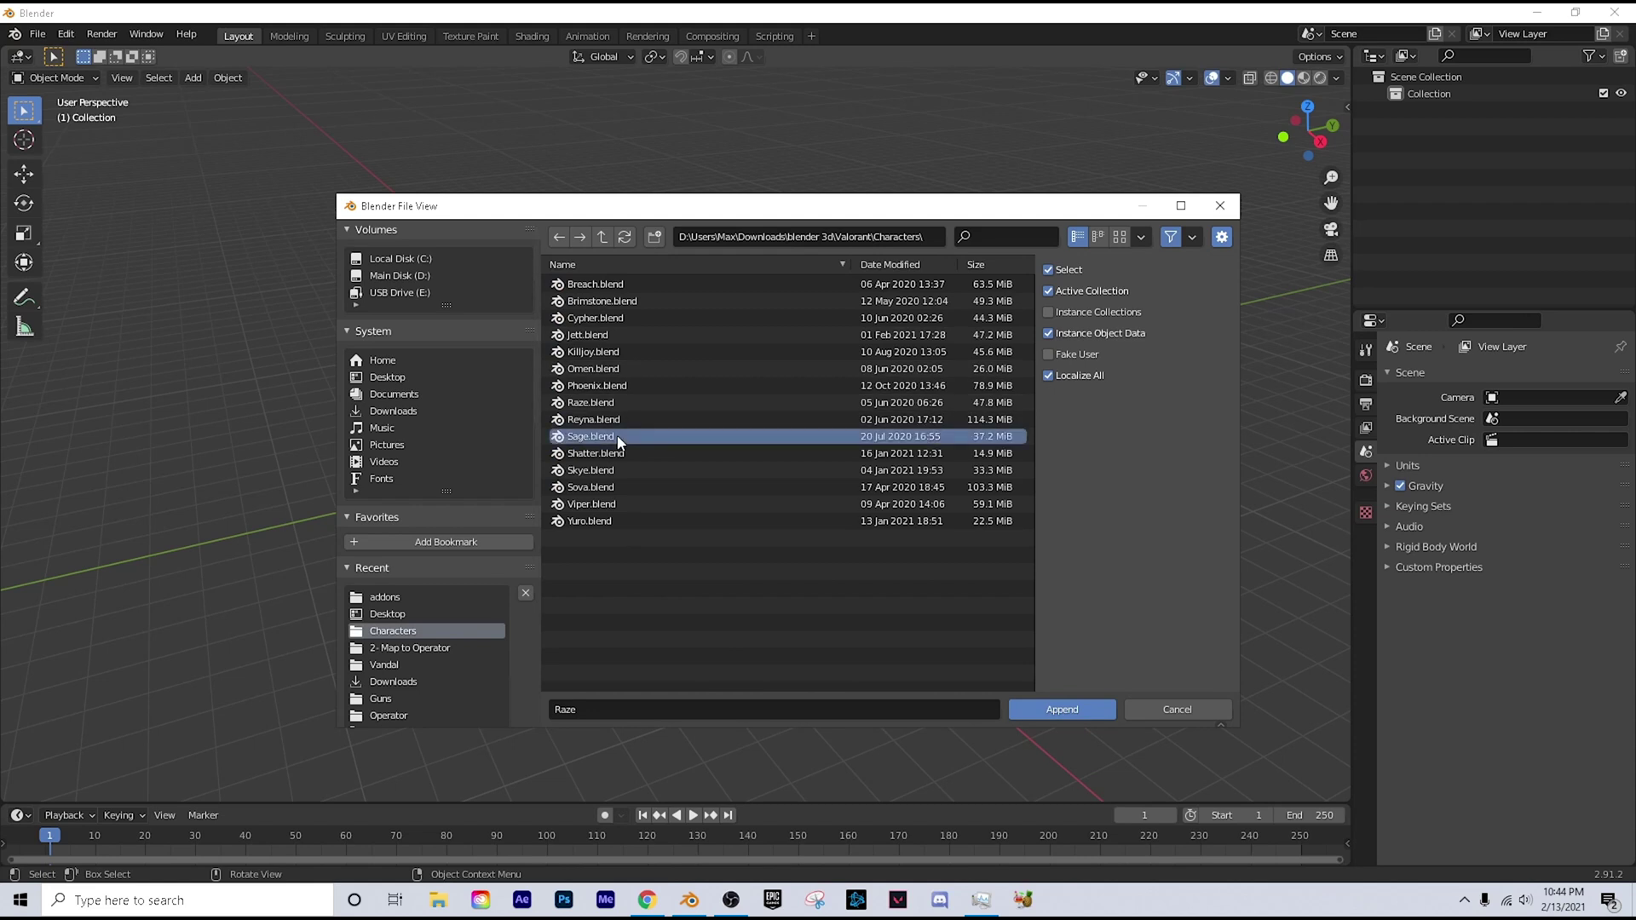
double_click(599, 420)
key(a)
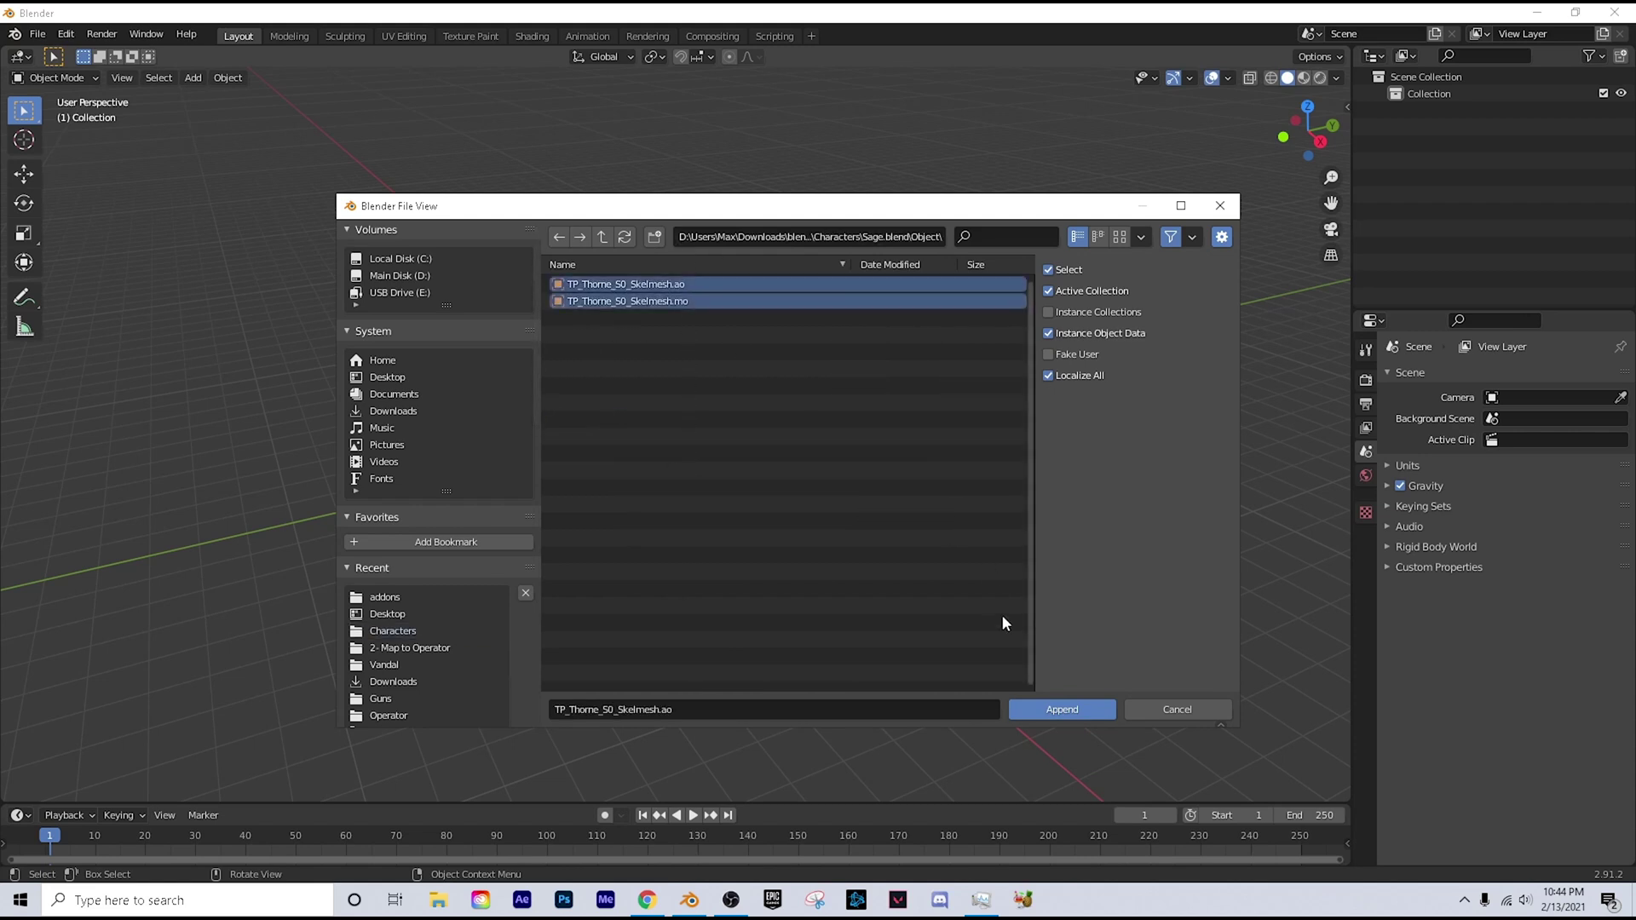
click(1062, 709)
Step: Face the appended Sage character from the front and select its body mesh in the viewport
click(938, 283)
middle_drag(937, 283, 730, 225)
scroll(762, 227, up, 4)
scroll(754, 284, down, 2)
scroll(733, 239, down, 1)
click(699, 218)
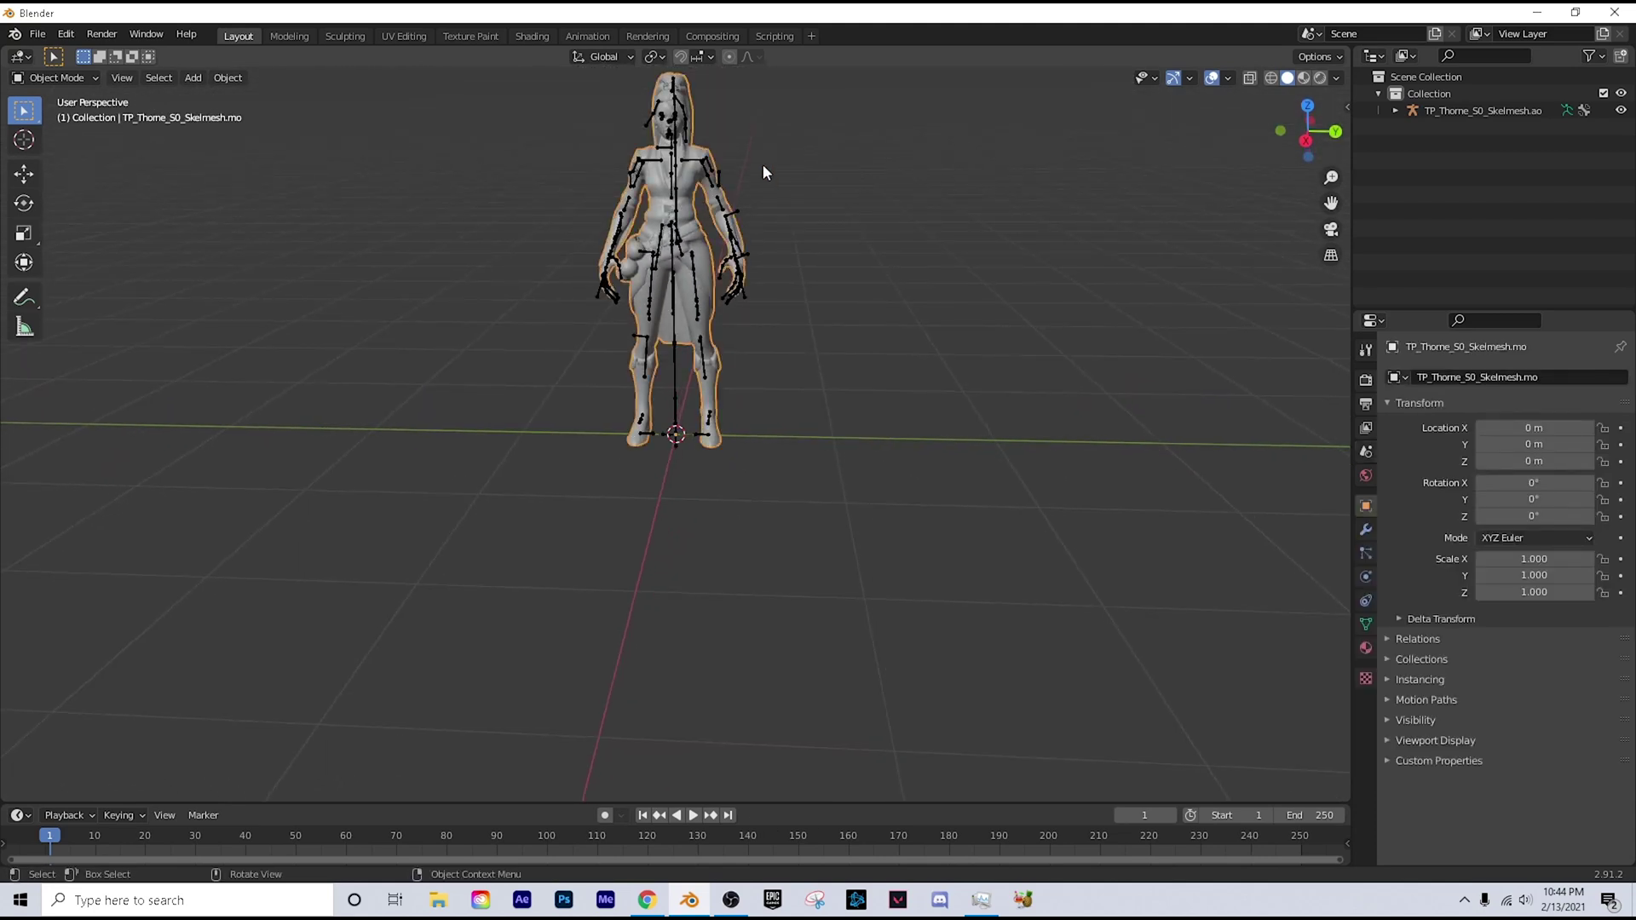
Step: Select Sage's body mesh and show the PSK/PSA import options in the viewport sidebar
click(677, 158)
click(706, 145)
click(37, 34)
mouse_move(181, 267)
key(n)
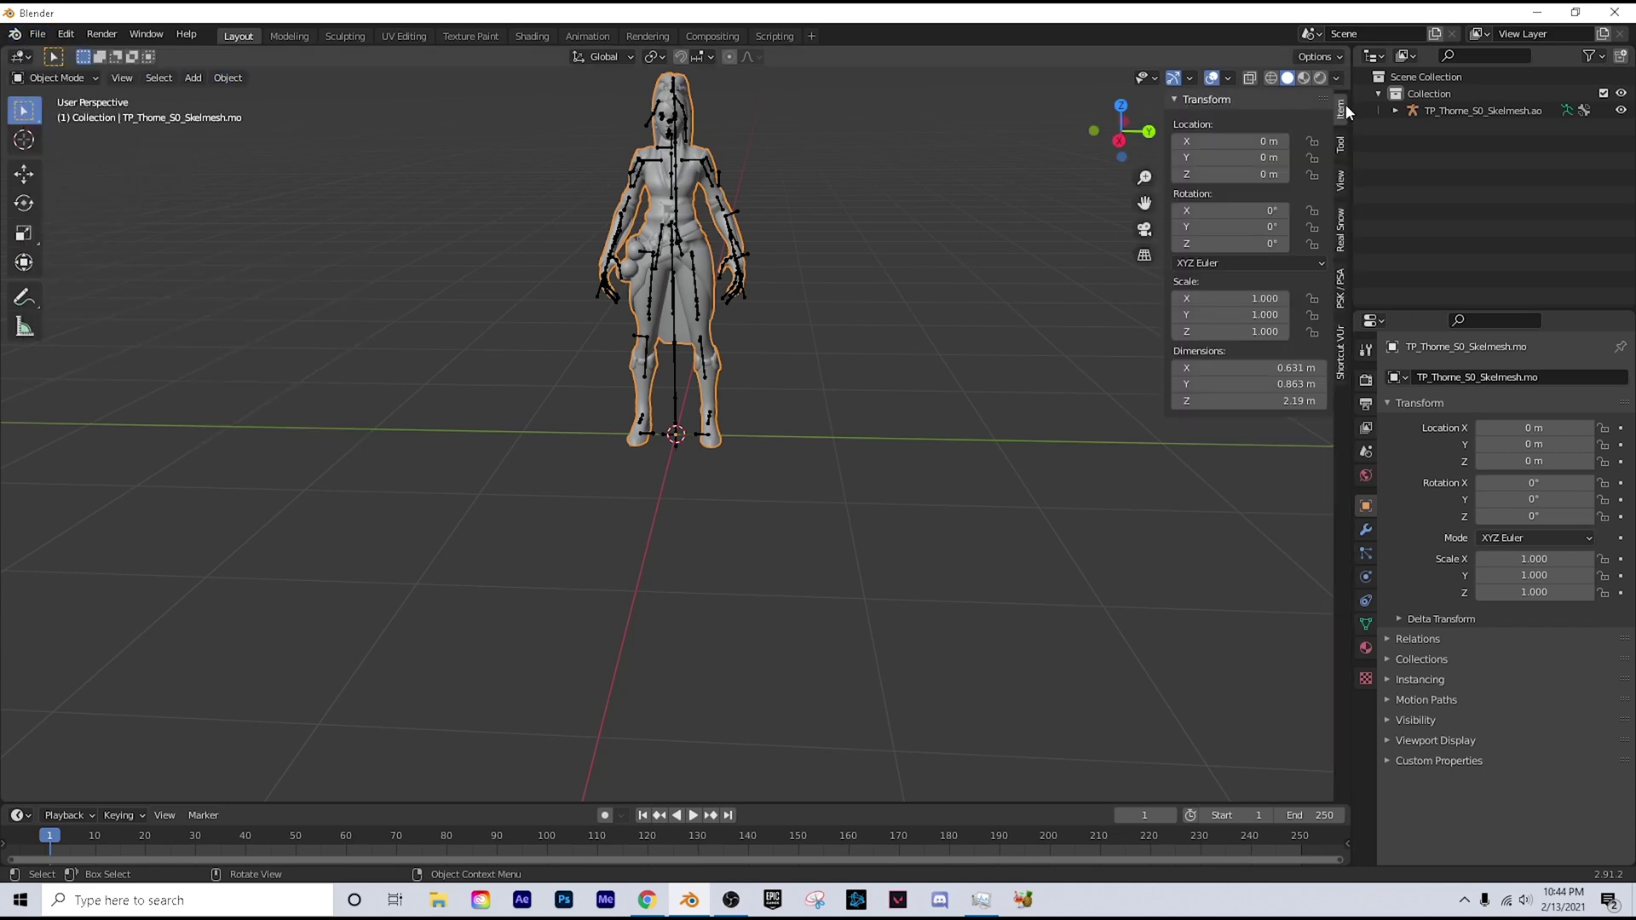
click(1341, 278)
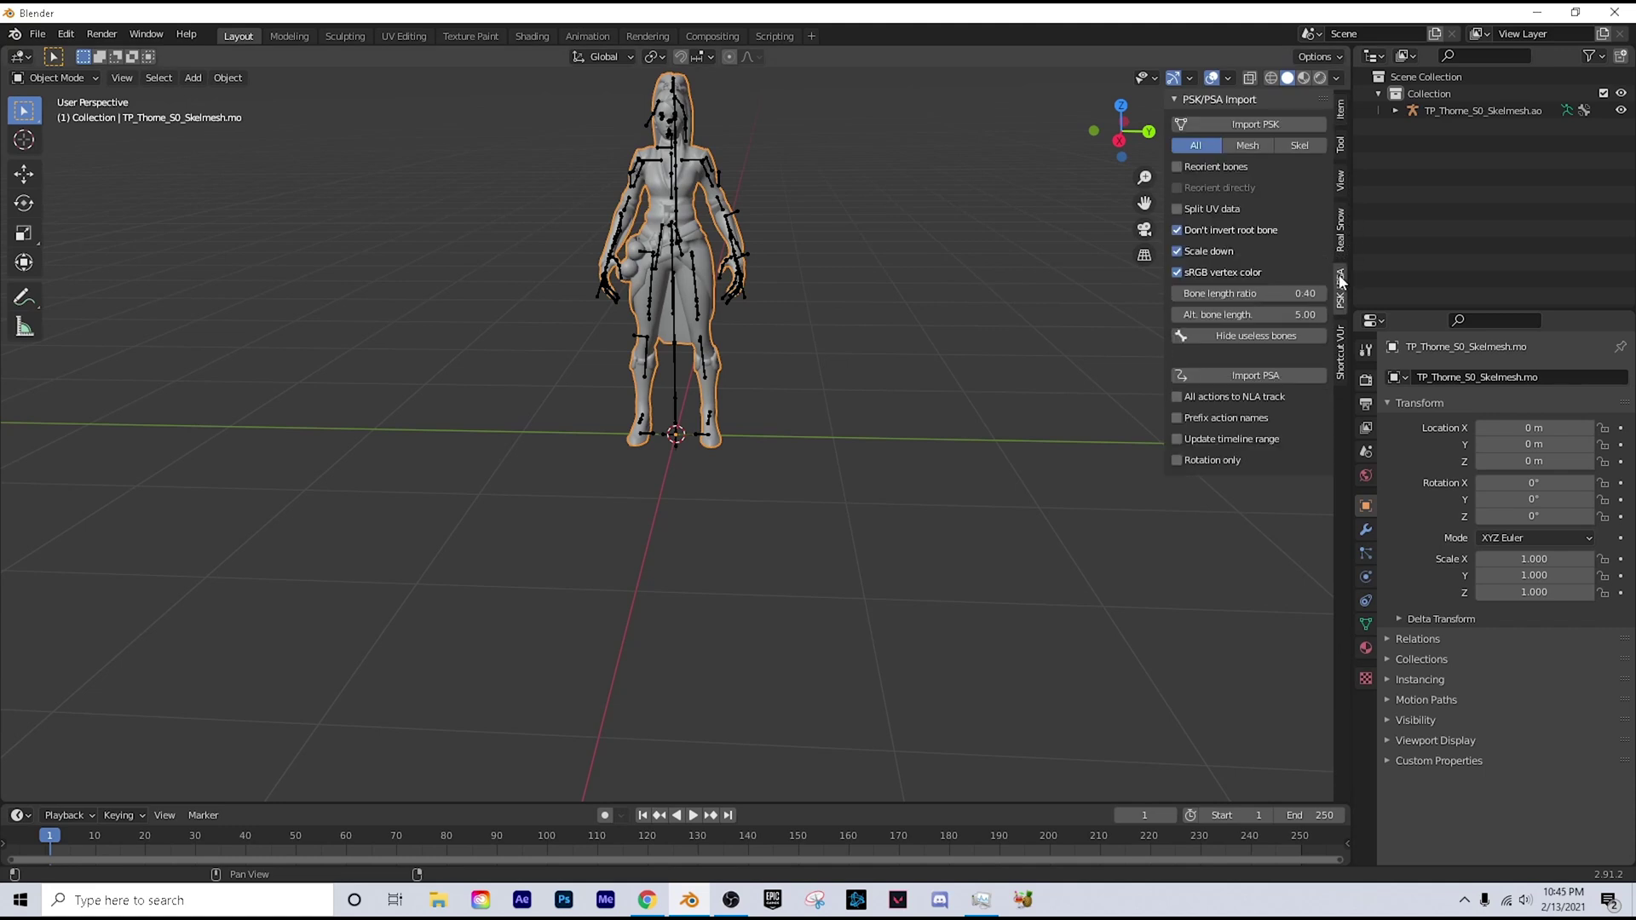
Step: Import the TP_Core_Boltsniper_S0_Equip_UB.psa animation from the Desktop folder onto the Sage armature
click(1240, 384)
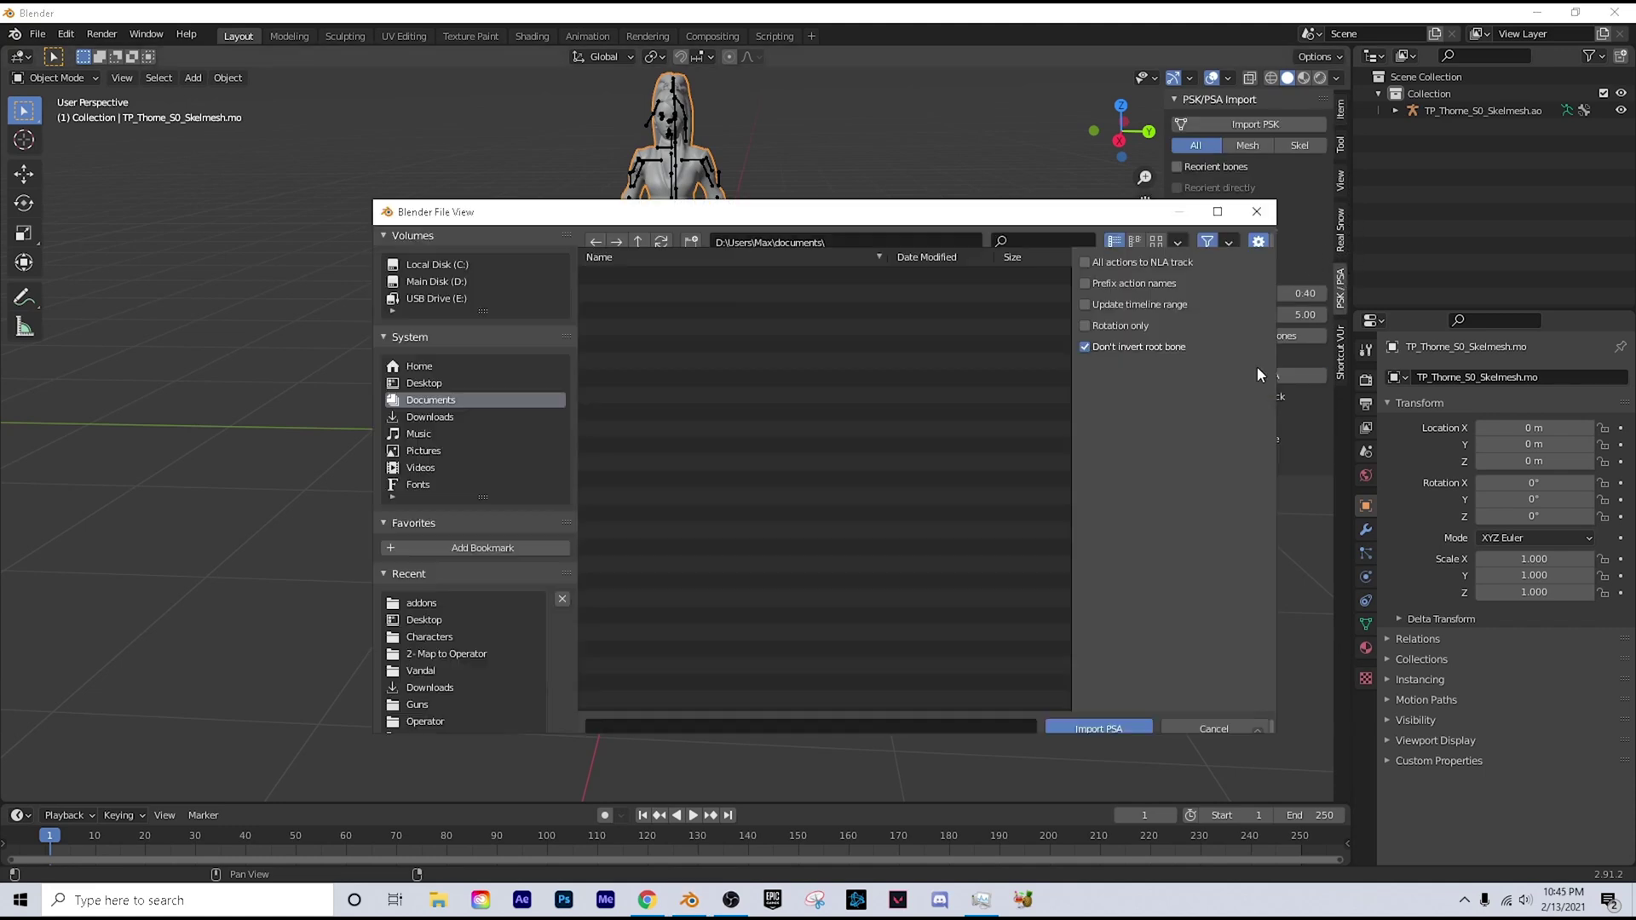
click(501, 384)
click(801, 409)
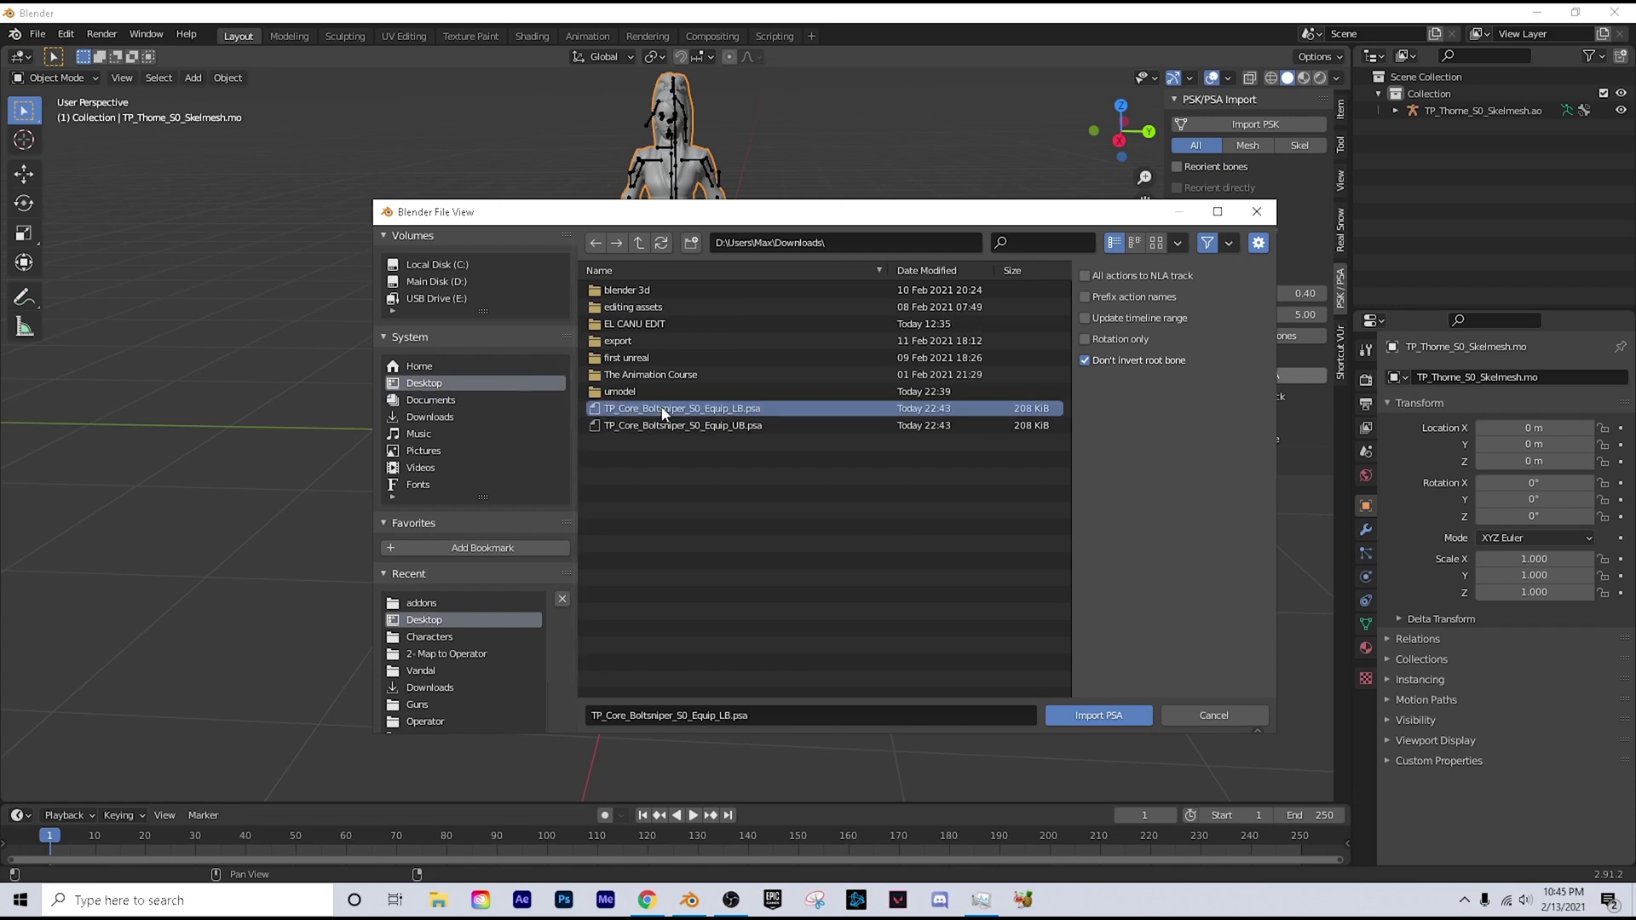
click(805, 426)
click(1089, 712)
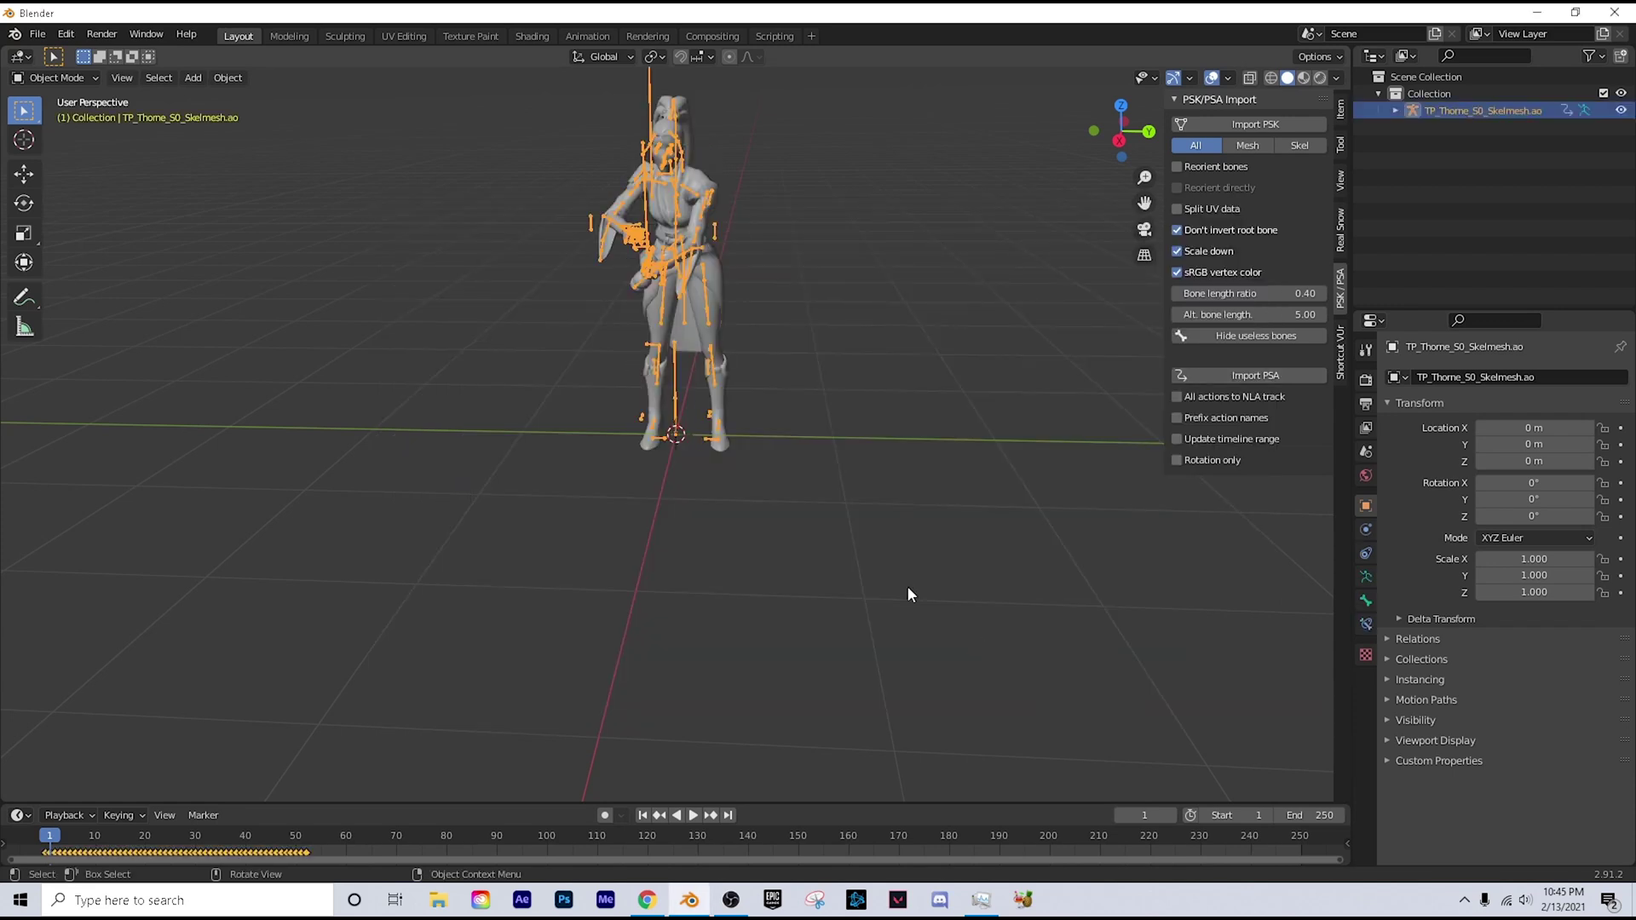
Step: Deselect the armature, play the imported upper-body equip animation on Sage and examine the motion
click(785, 489)
middle_drag(786, 489, 755, 482)
key(space)
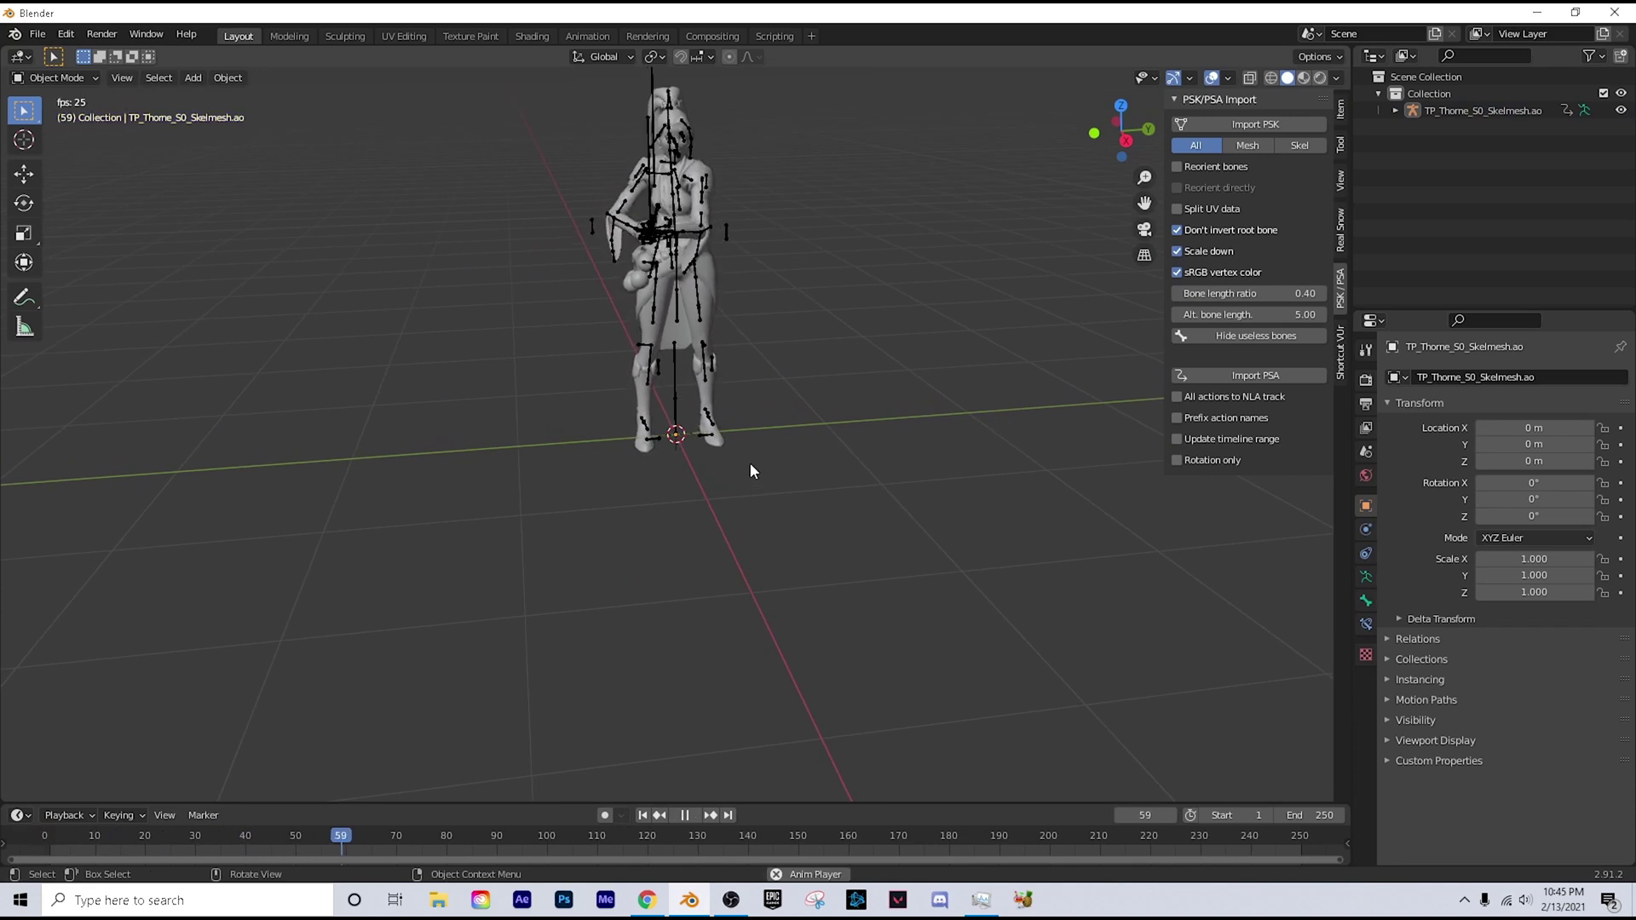
key(grave)
key(Escape)
key(shift+grave)
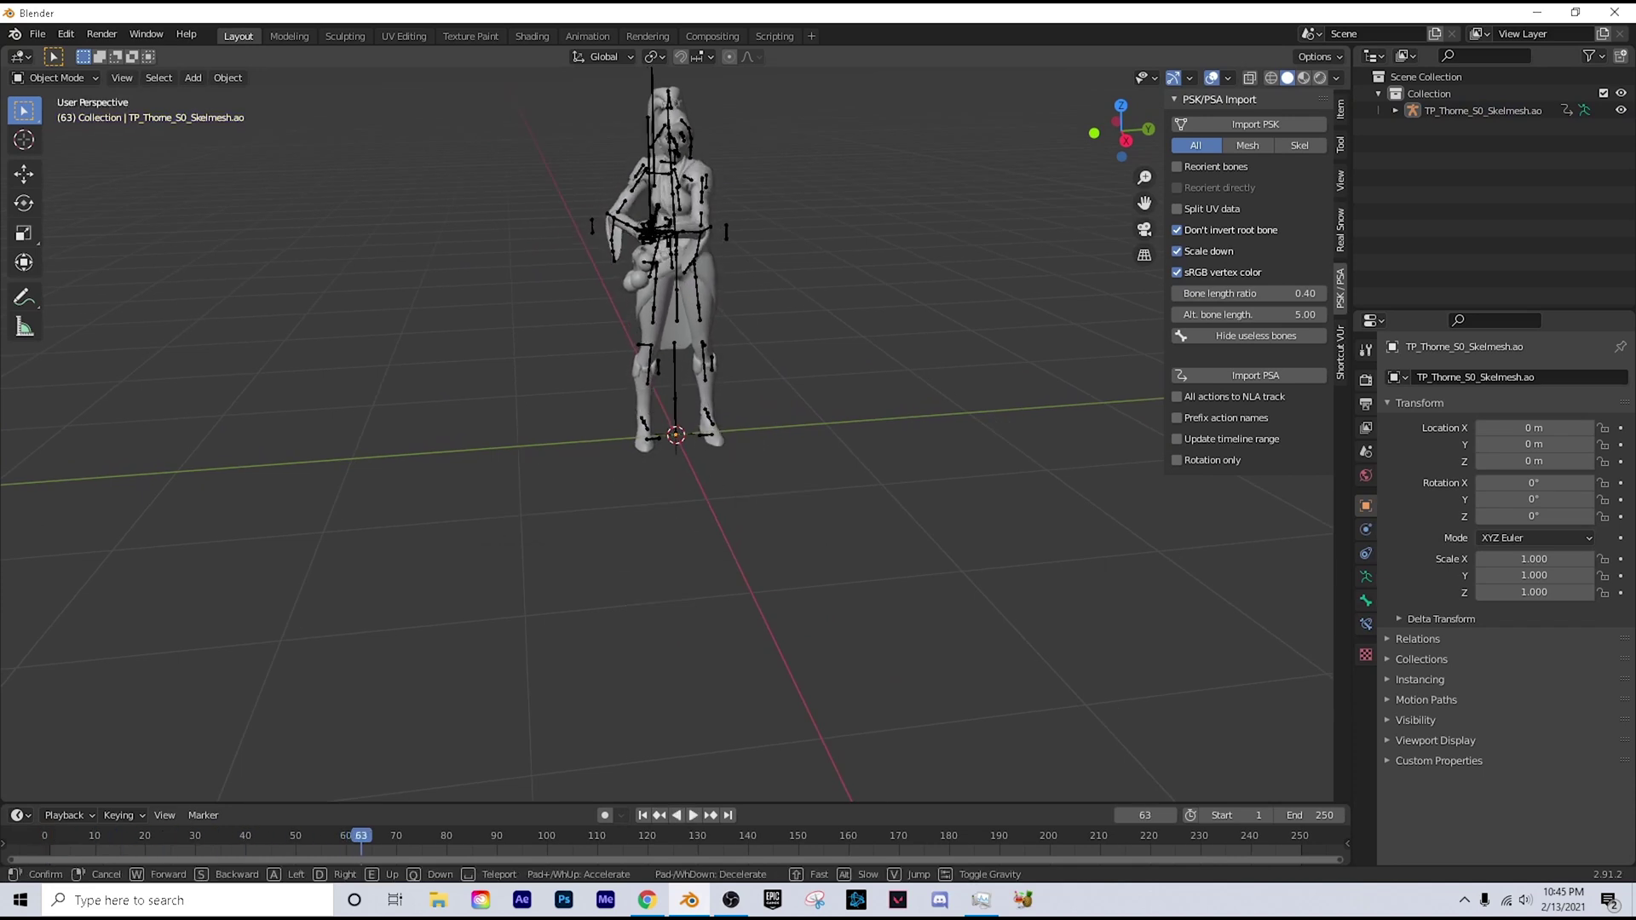
click(786, 436)
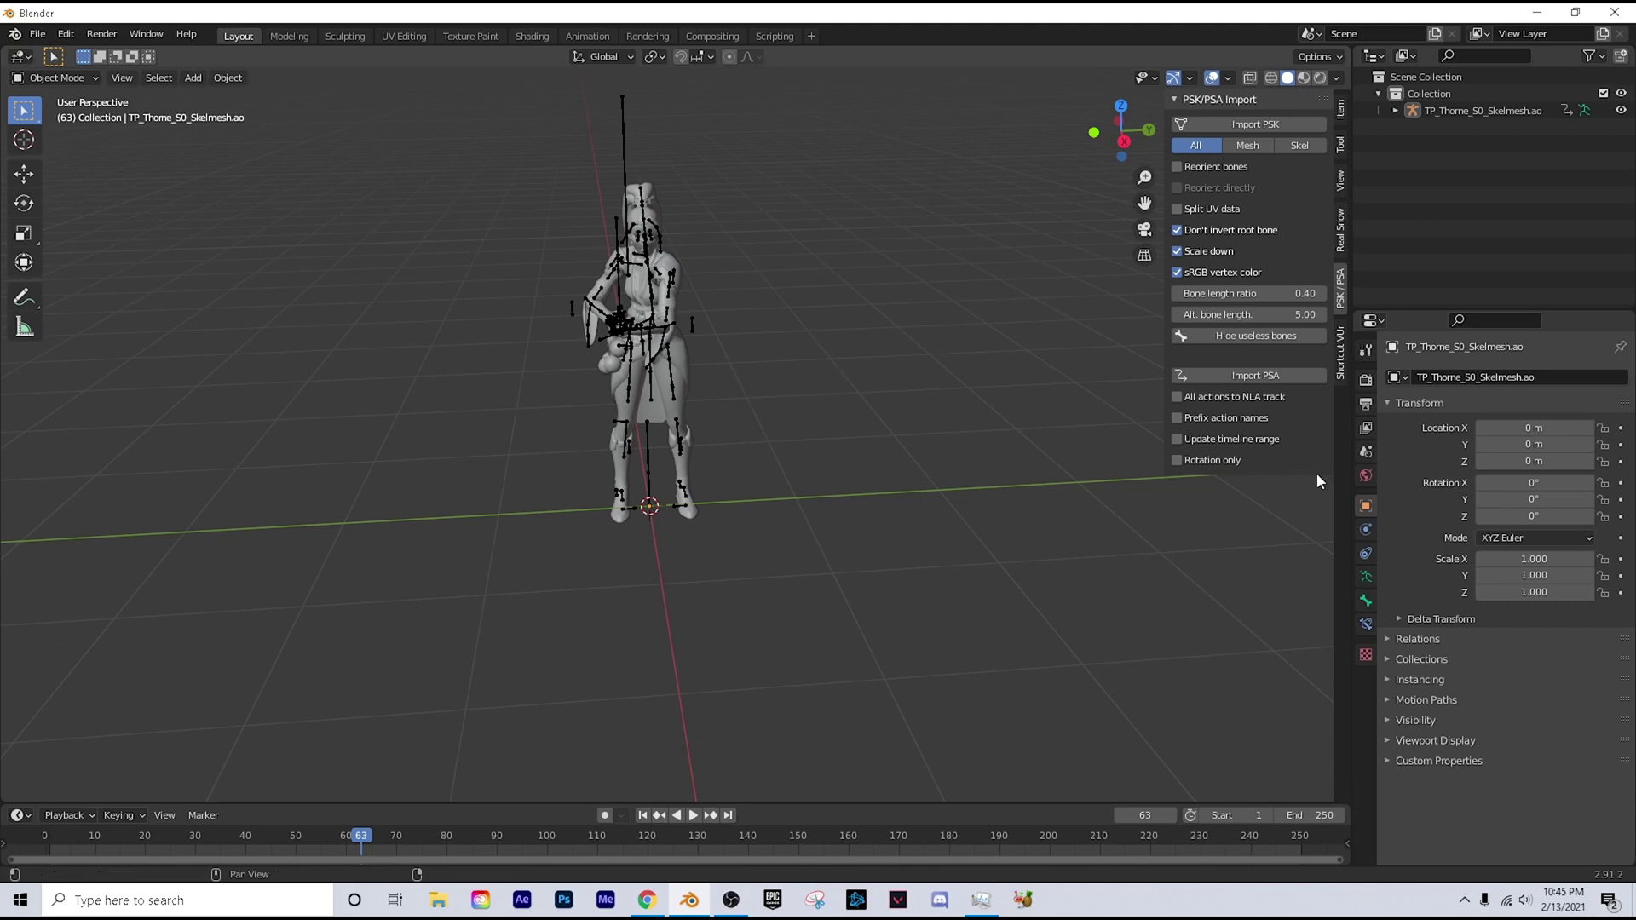
Step: Try a Delta Transform rotation X of -90° on the Sage armature and undo it
click(1455, 617)
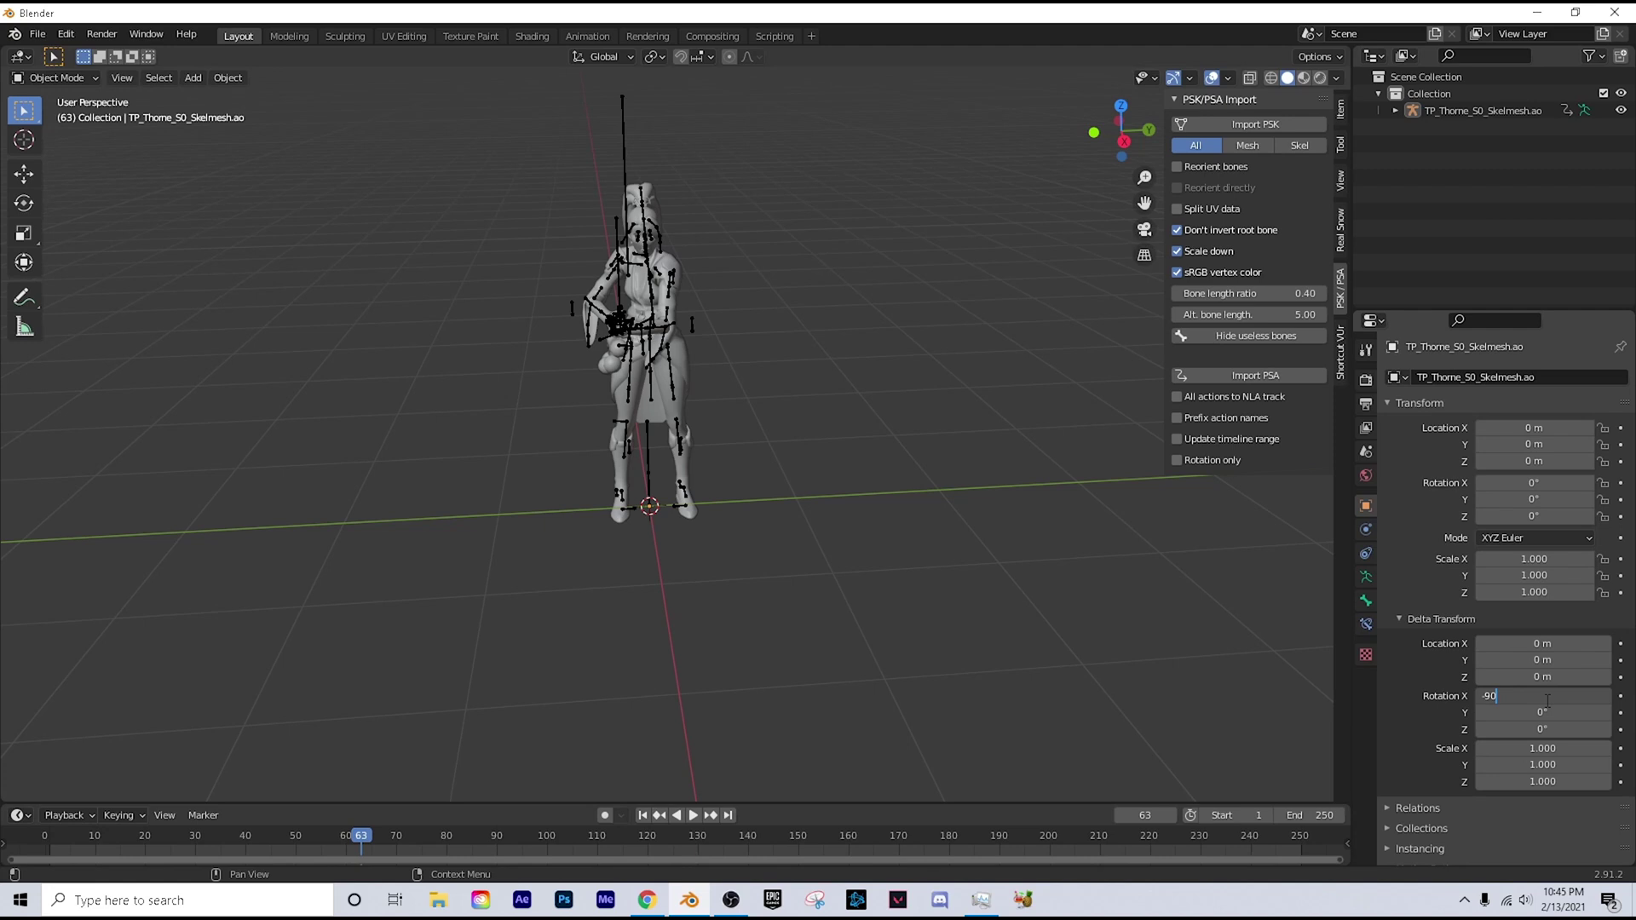
key(Return)
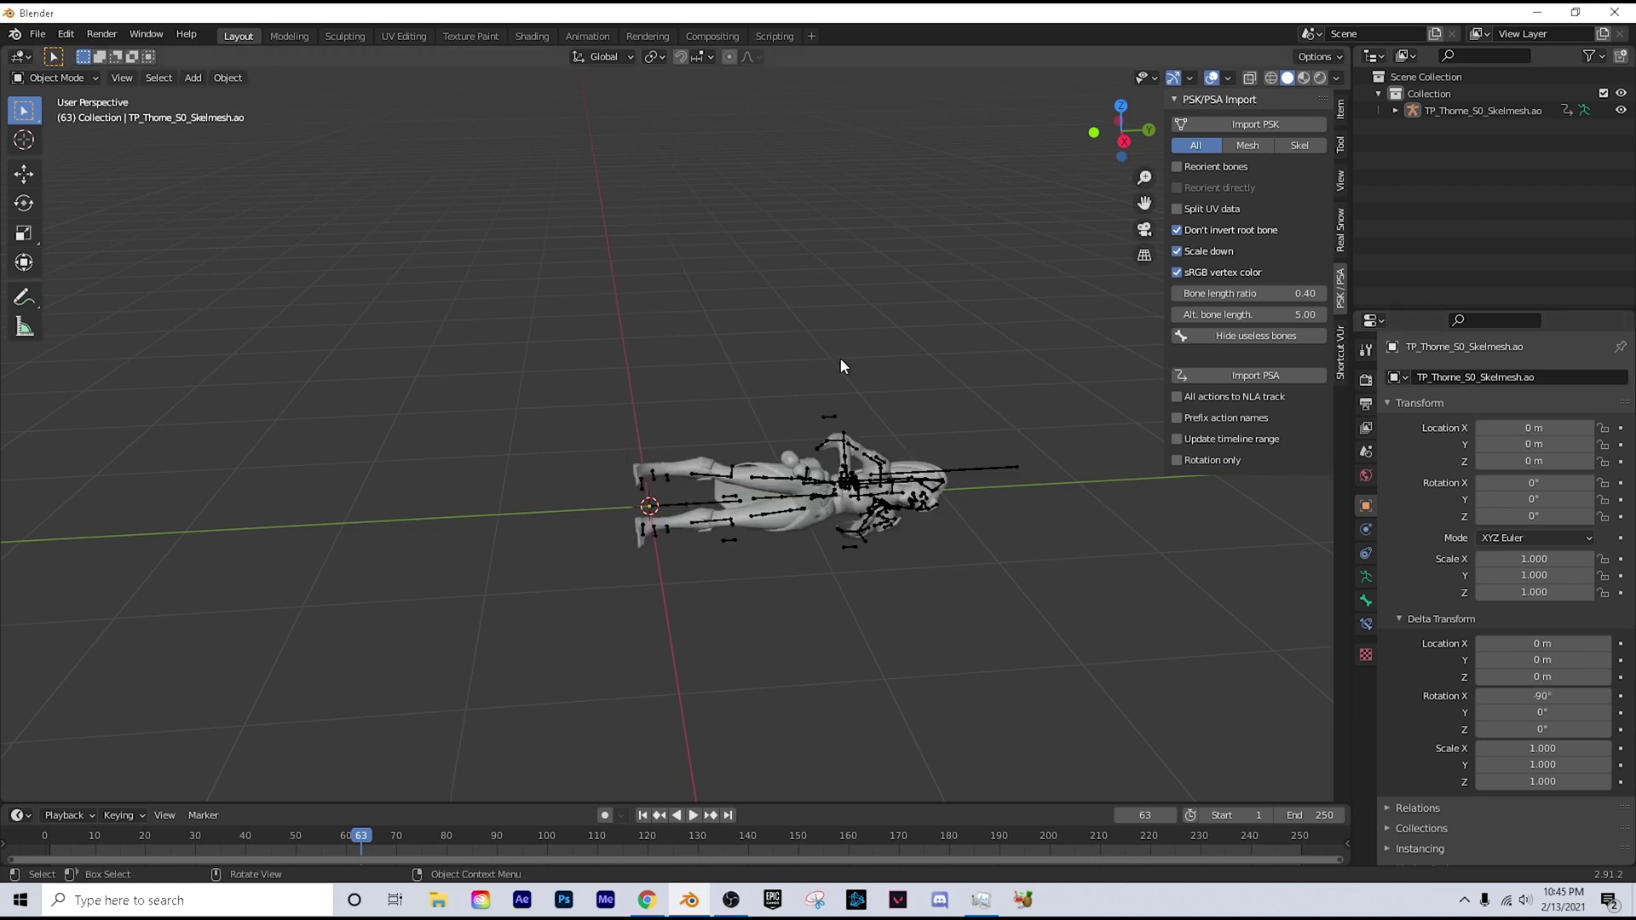
key(ctrl+z)
scroll(744, 516, up, 4)
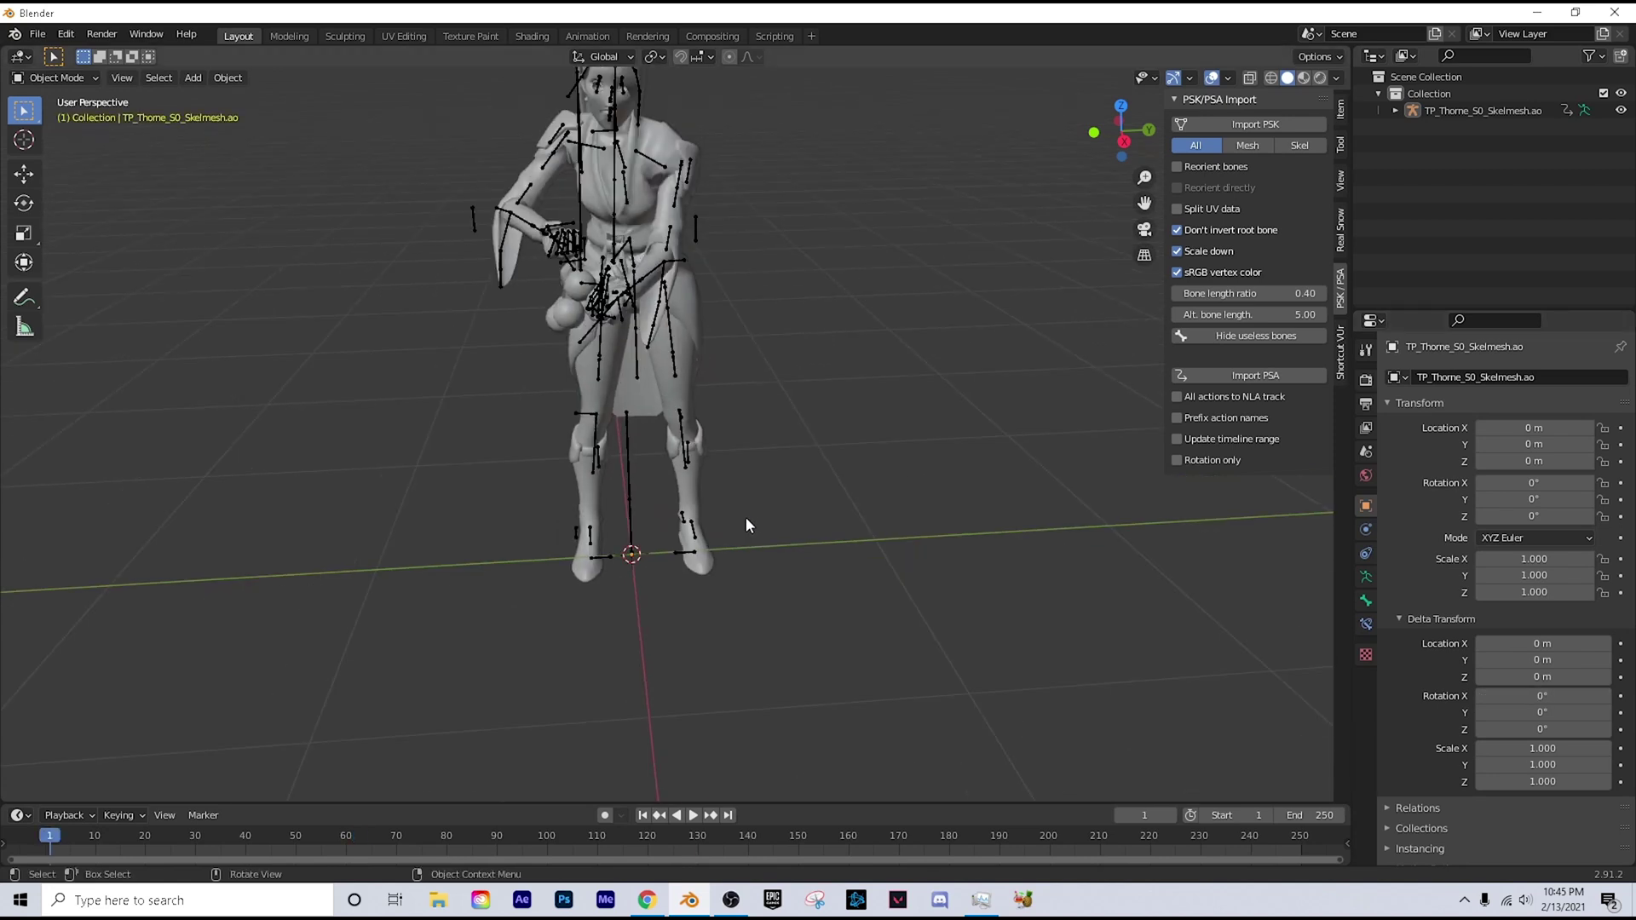
key(shift+grave)
key(w)
key(Escape)
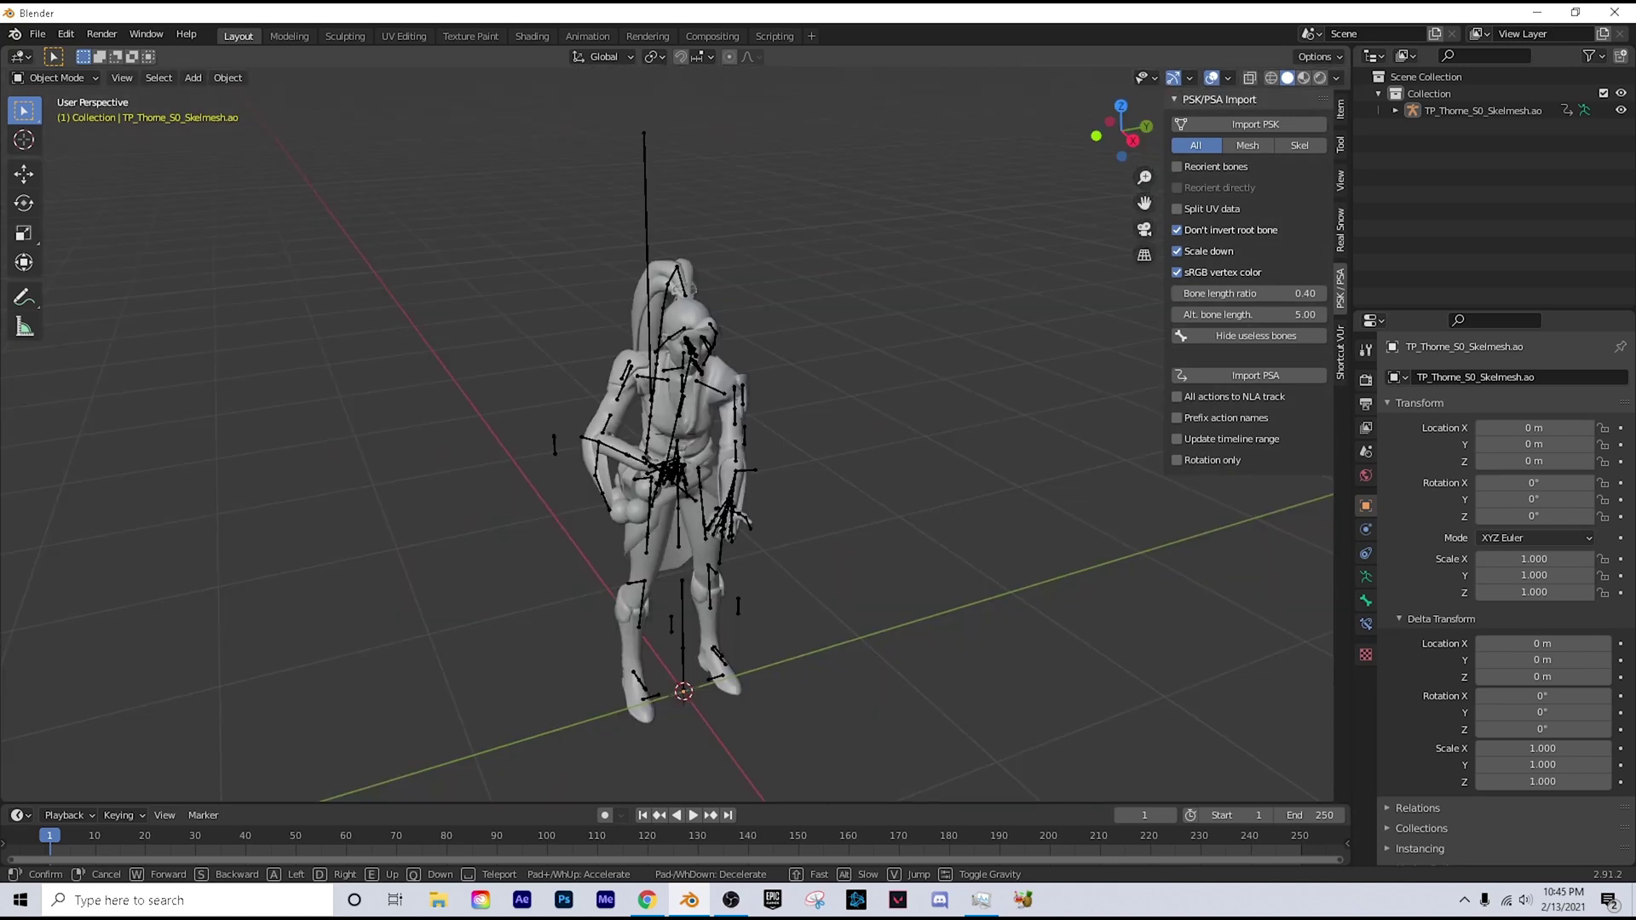
click(1408, 617)
Step: Examine Sage's imported upper-body pose up close and from a distance
key(shift+grave)
key(w)
key(w)
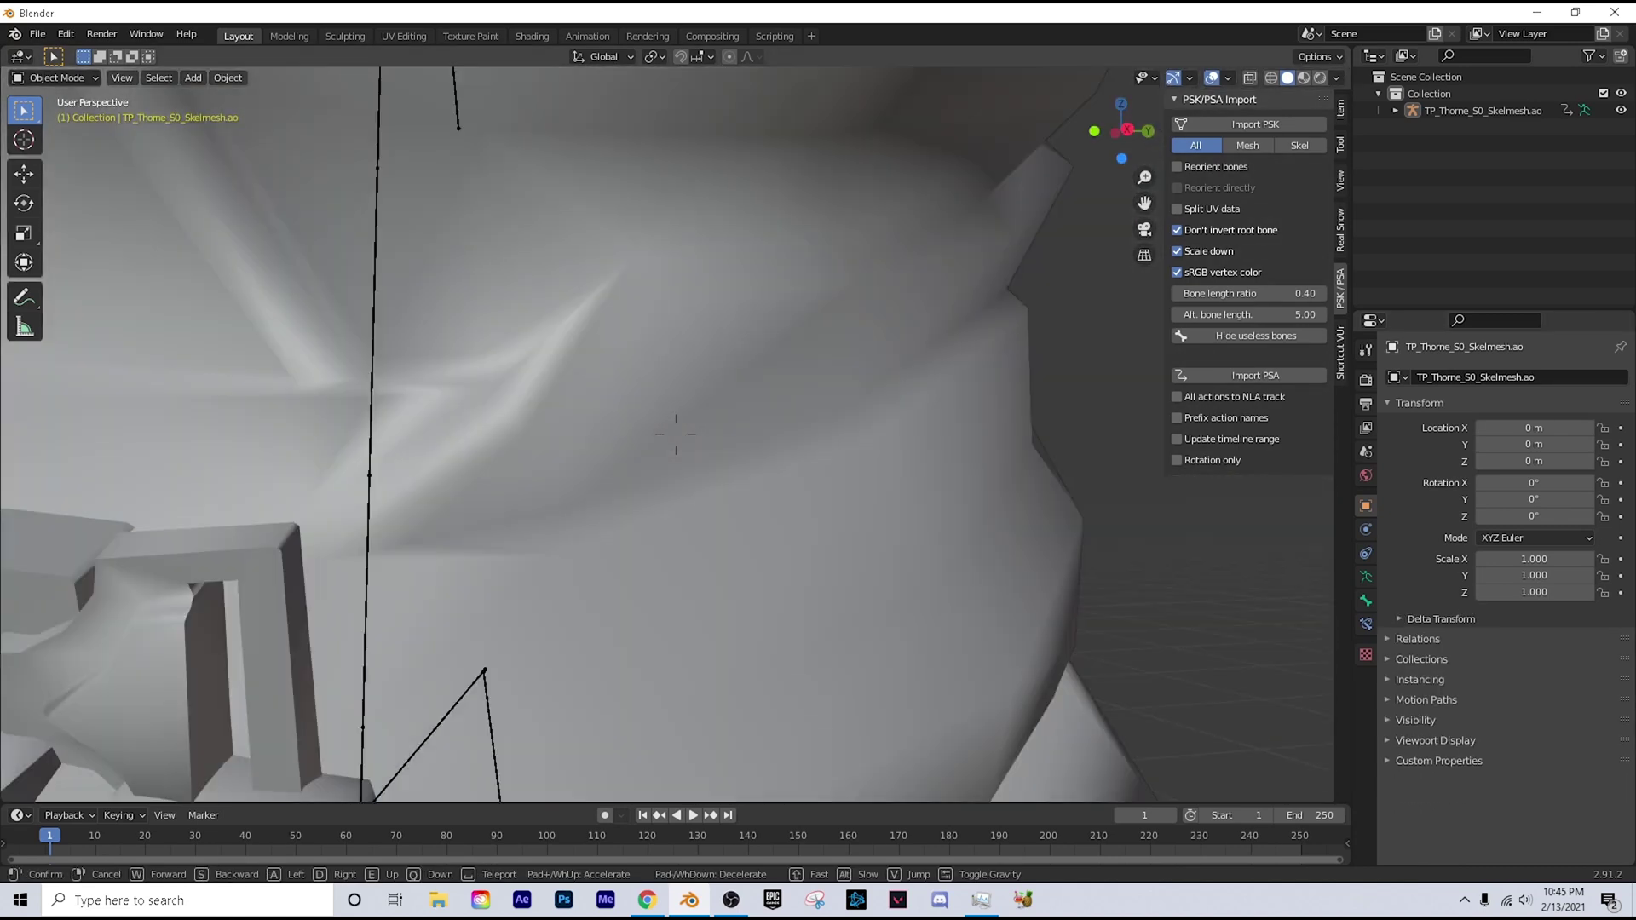
key(s)
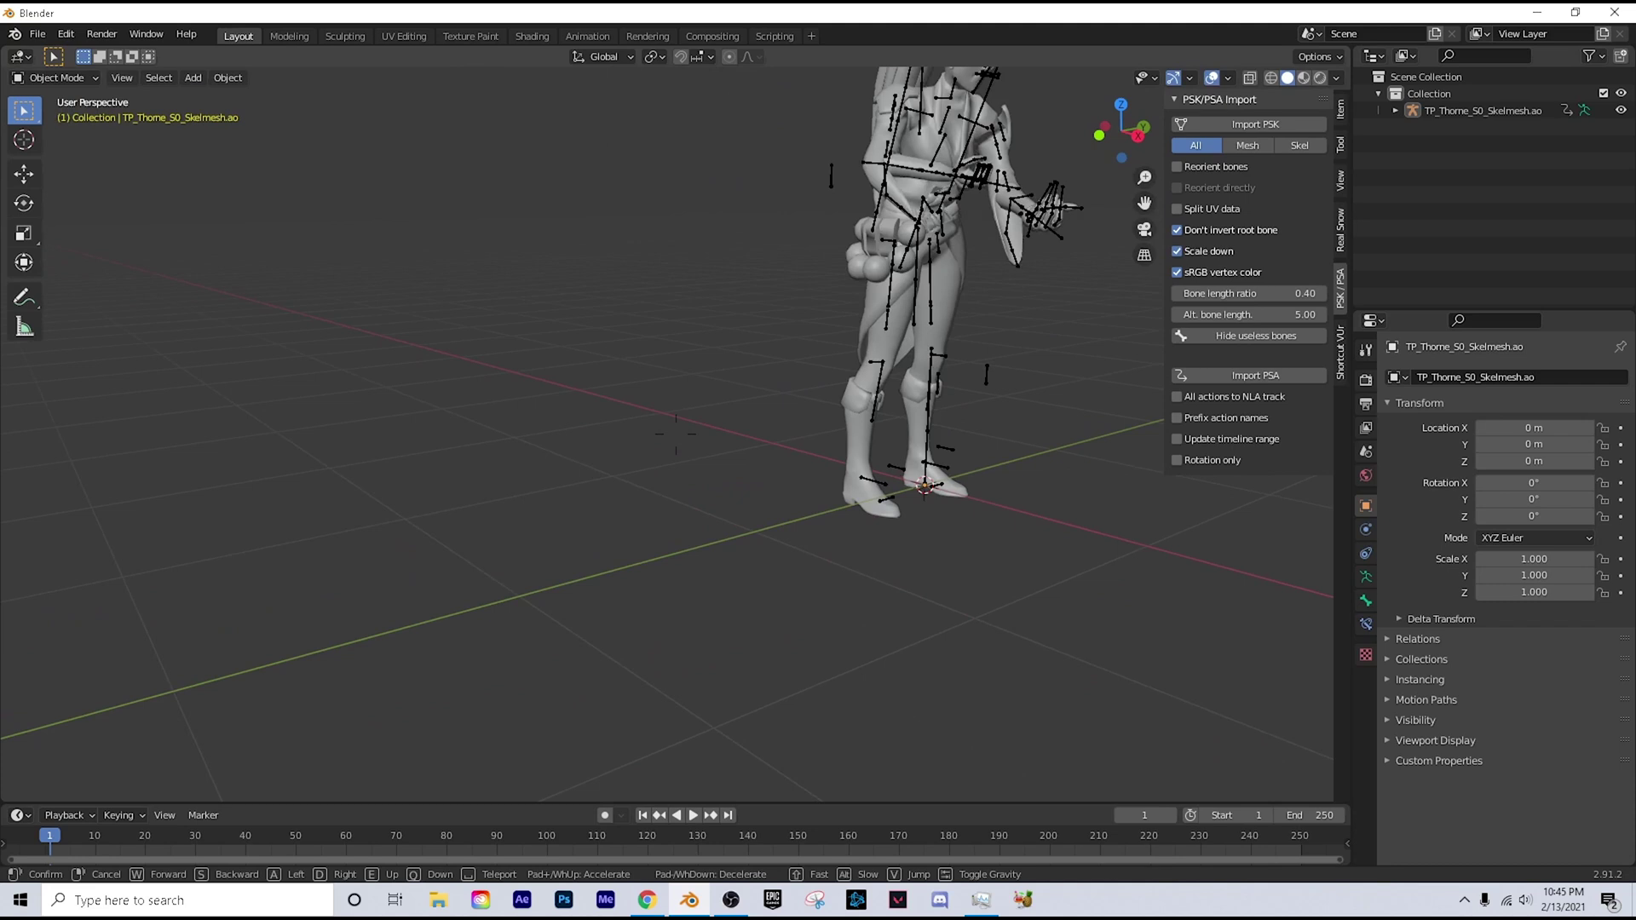
key(s)
key(w)
key(s)
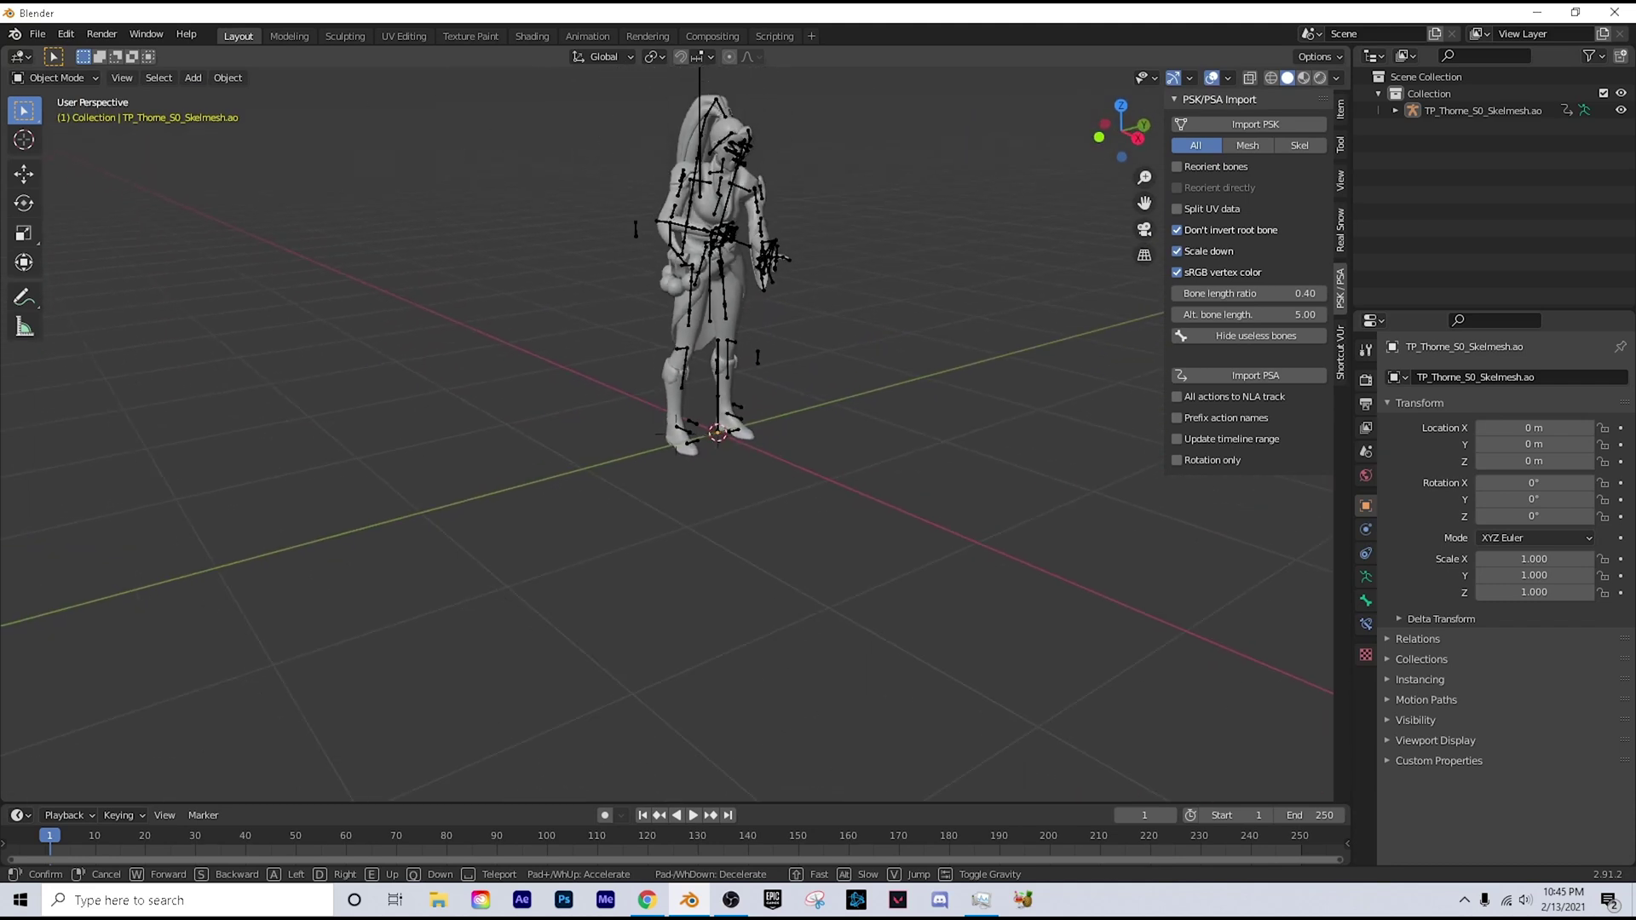
key(s)
key(d)
click(676, 434)
Step: Append a second copy of both TP_Thorne_S0_Skelmesh objects from the Sage blend file
click(38, 34)
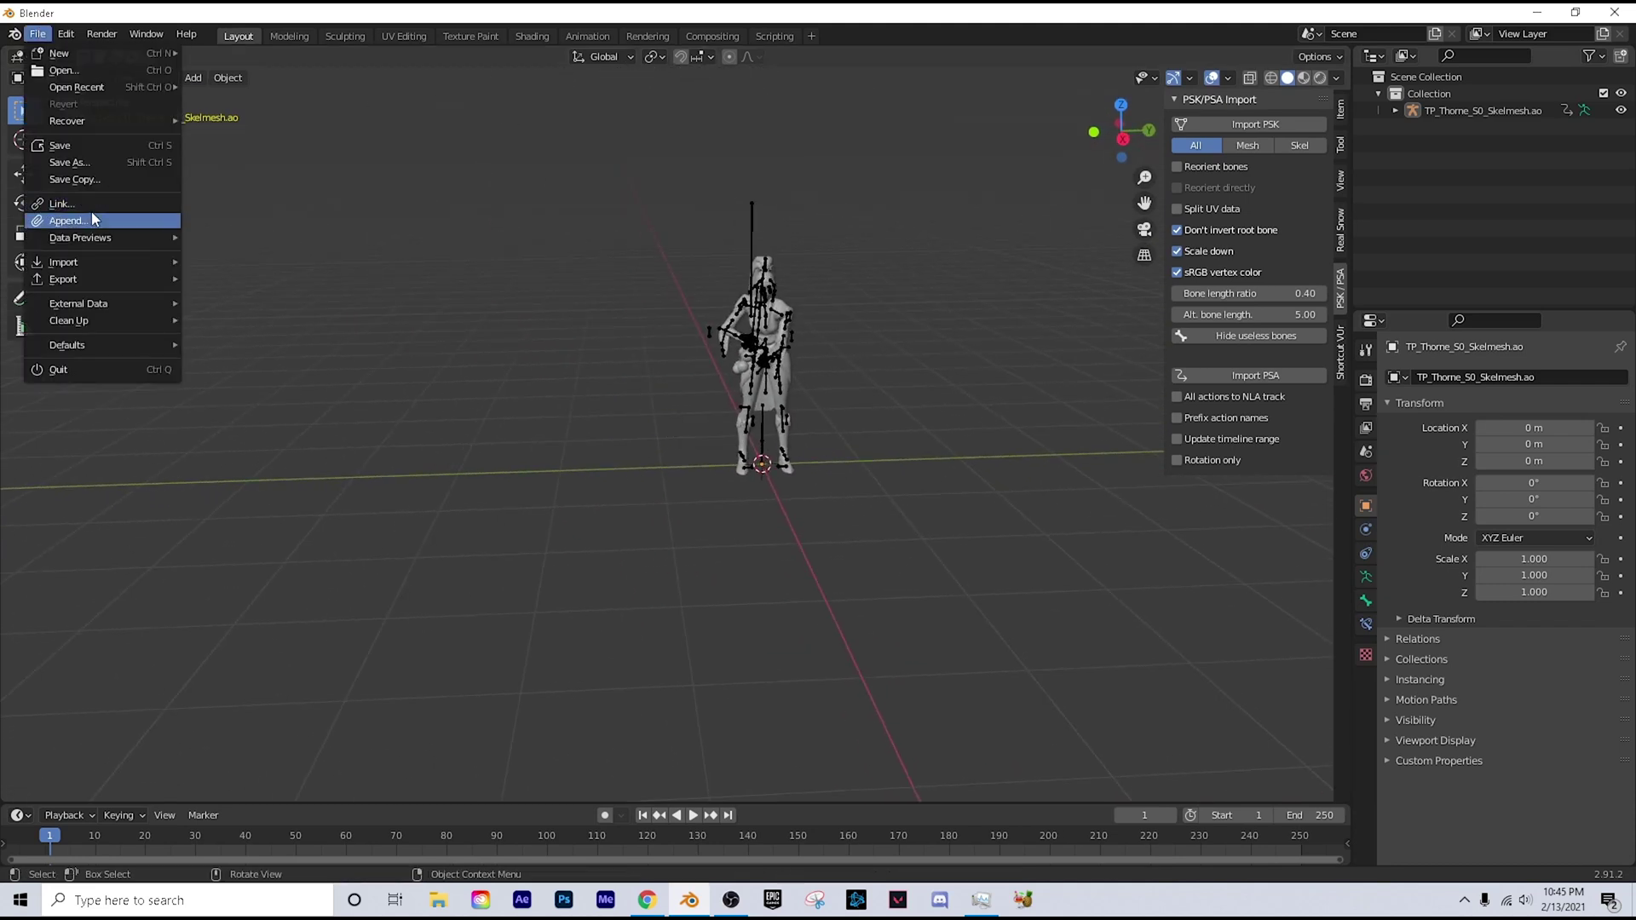
click(68, 220)
drag(682, 291, 697, 308)
click(1089, 718)
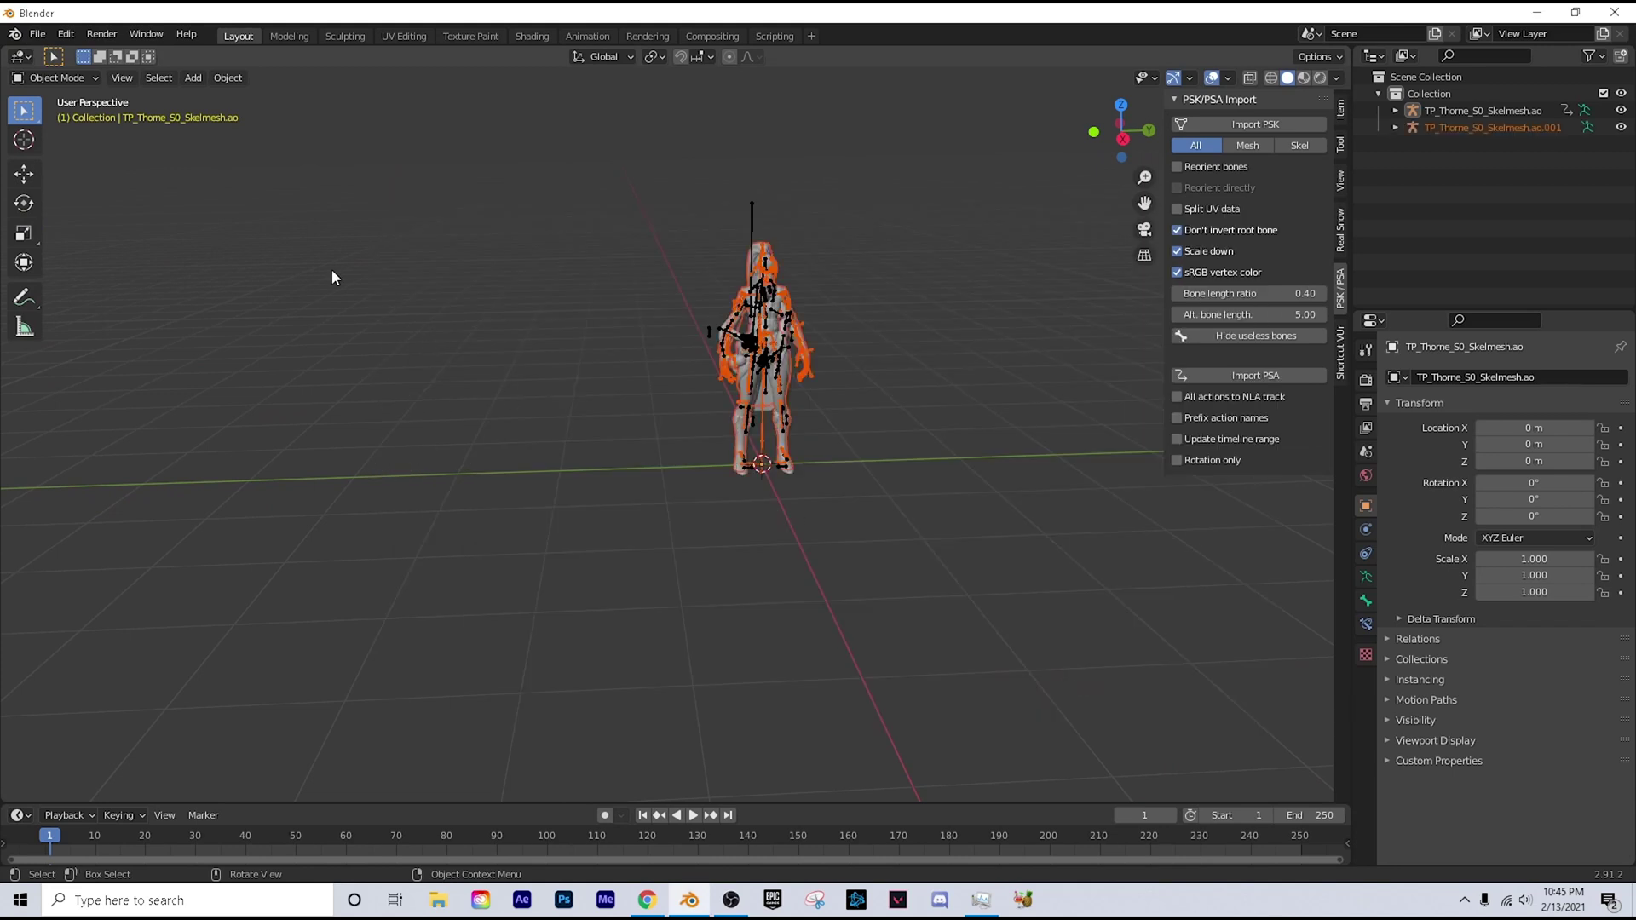
Step: Move the second Sage away from the first to about X 4.57 m, Y -2.67 m
drag(823, 463, 375, 781)
click(530, 325)
middle_drag(531, 324, 498, 337)
Step: Import TP_Core_Boltsniper_S0_Equip_LB.psa onto the second Sage by way of its body mesh, and enlarge the timeline area
click(503, 339)
click(503, 339)
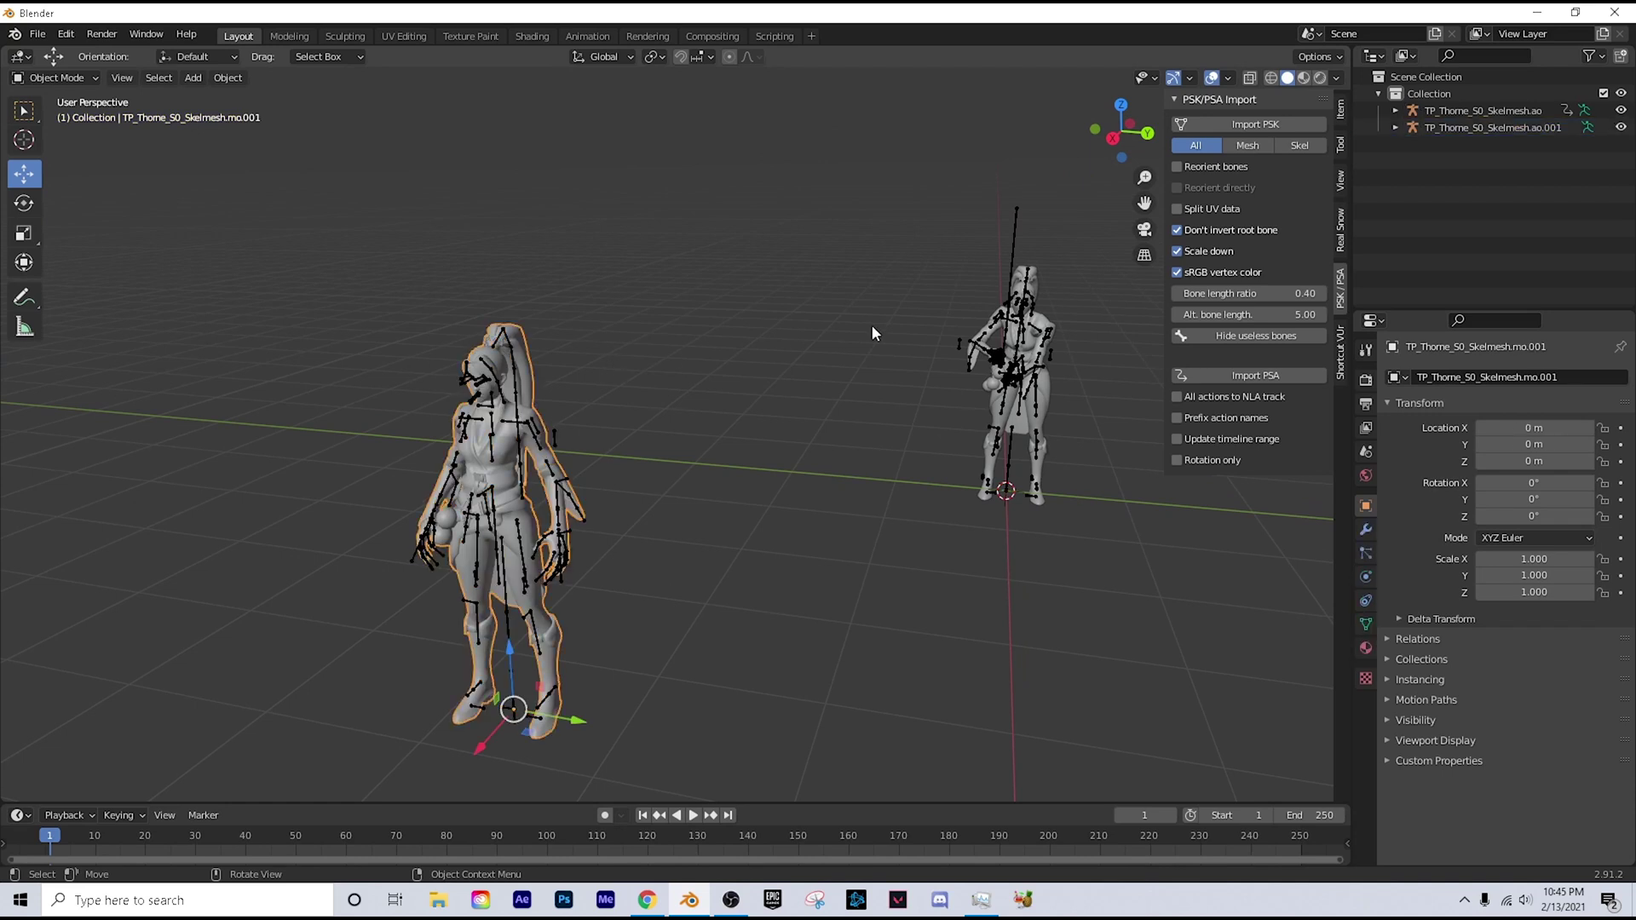
click(1247, 376)
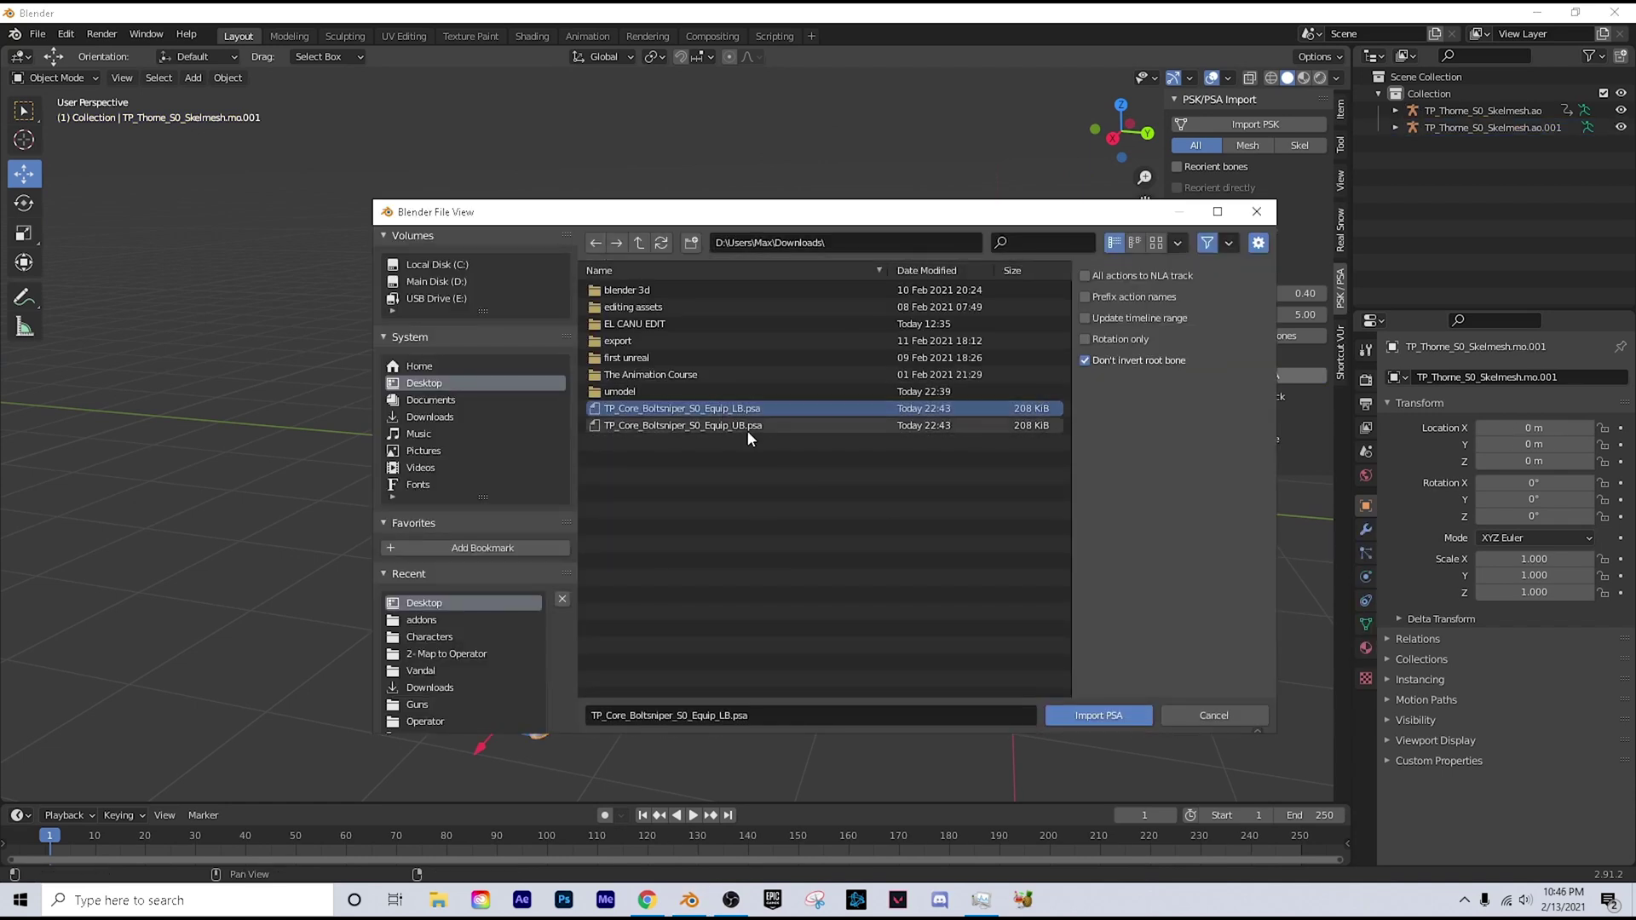
click(1107, 715)
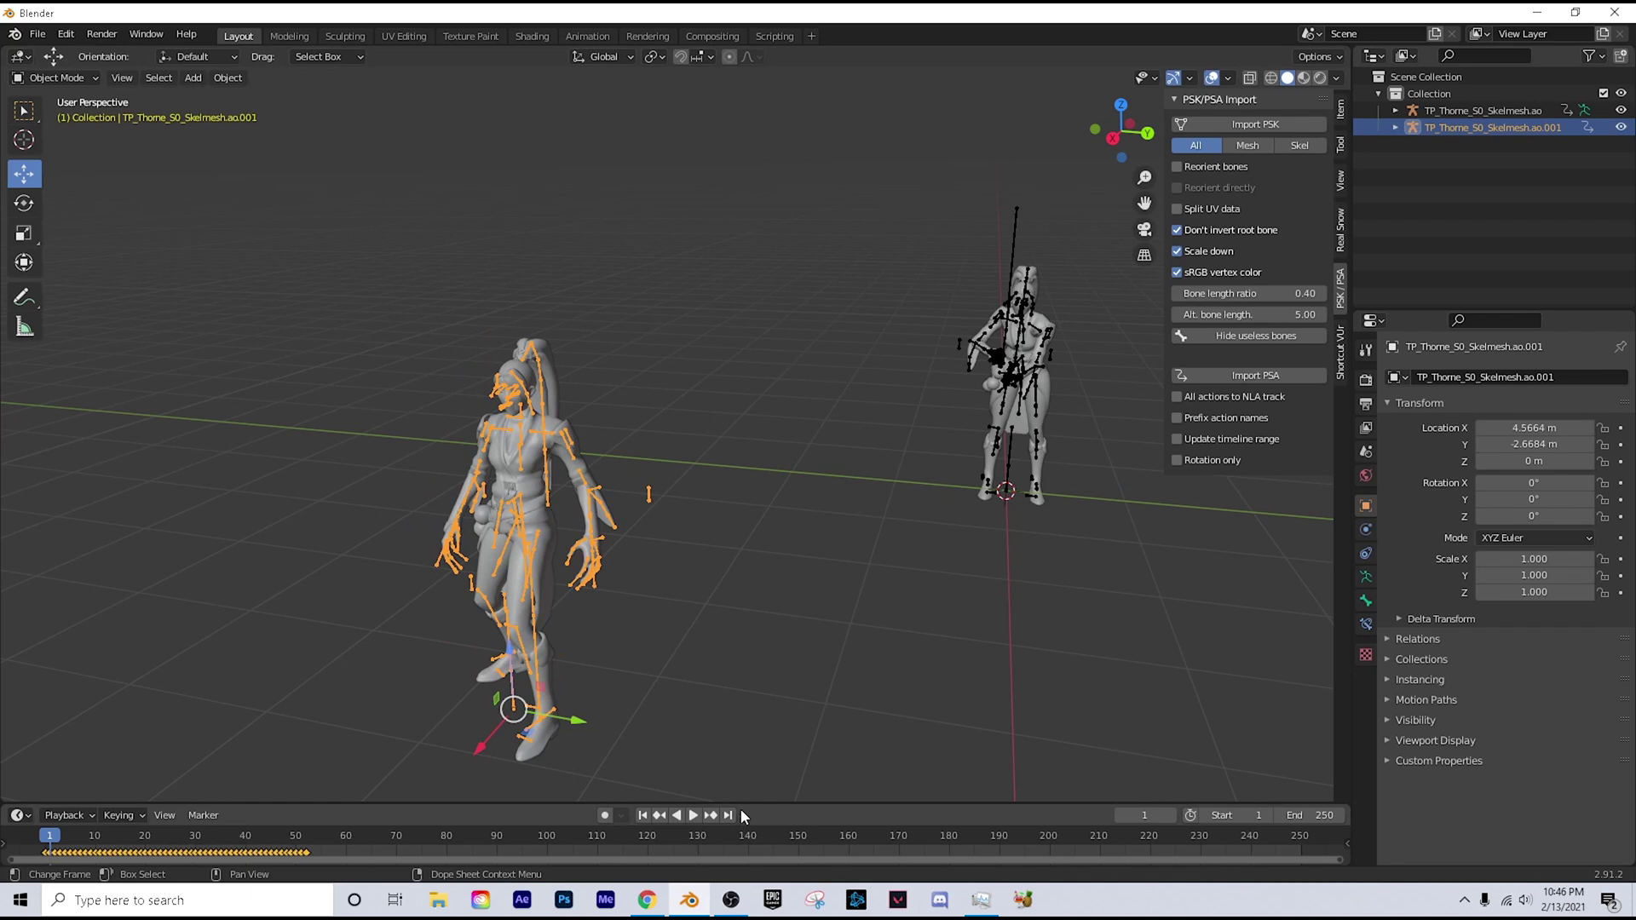
drag(740, 807, 750, 692)
Step: Play and scrub the lower-body equip animation on the second Sage and compare its motion with the first character
key(shift+grave)
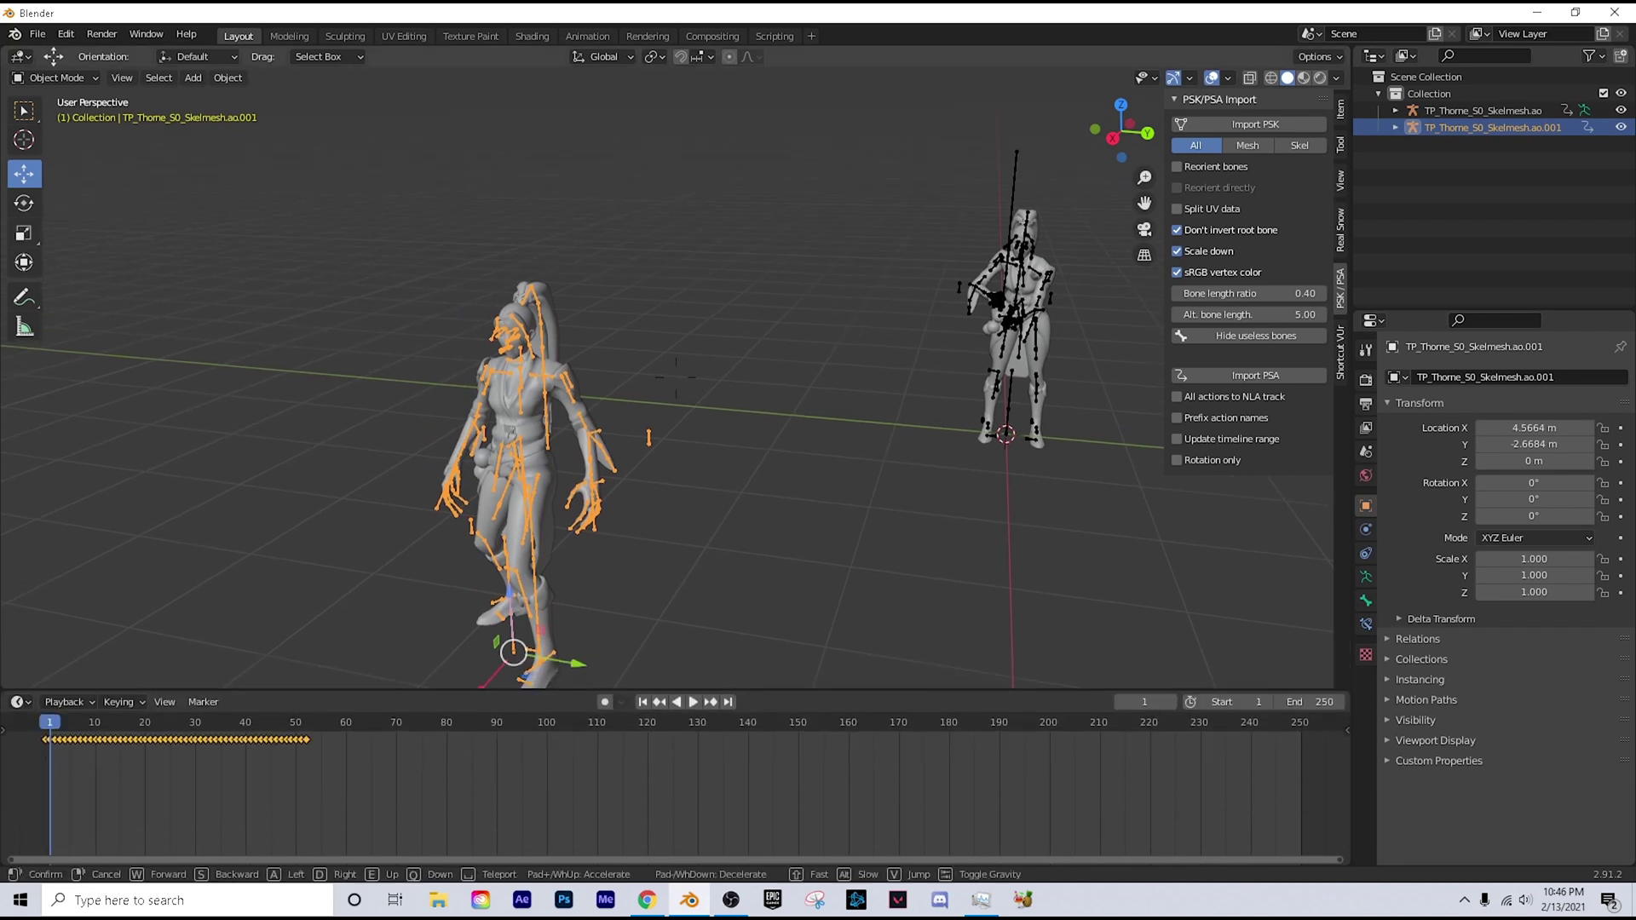
key(w)
key(Escape)
key(space)
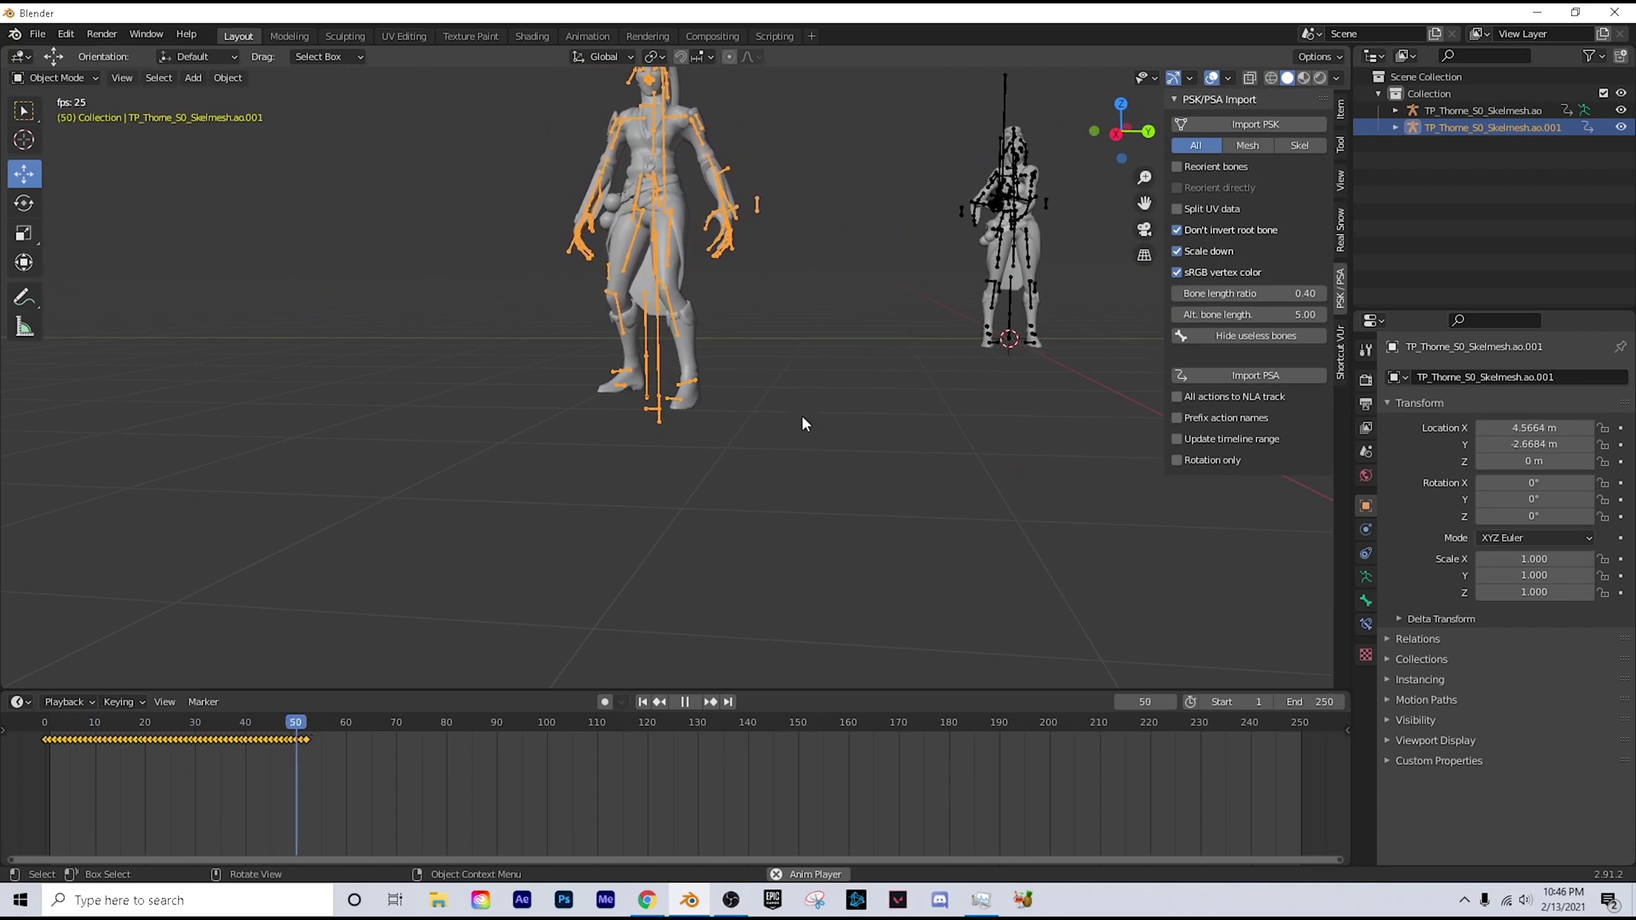
drag(294, 738, 145, 650)
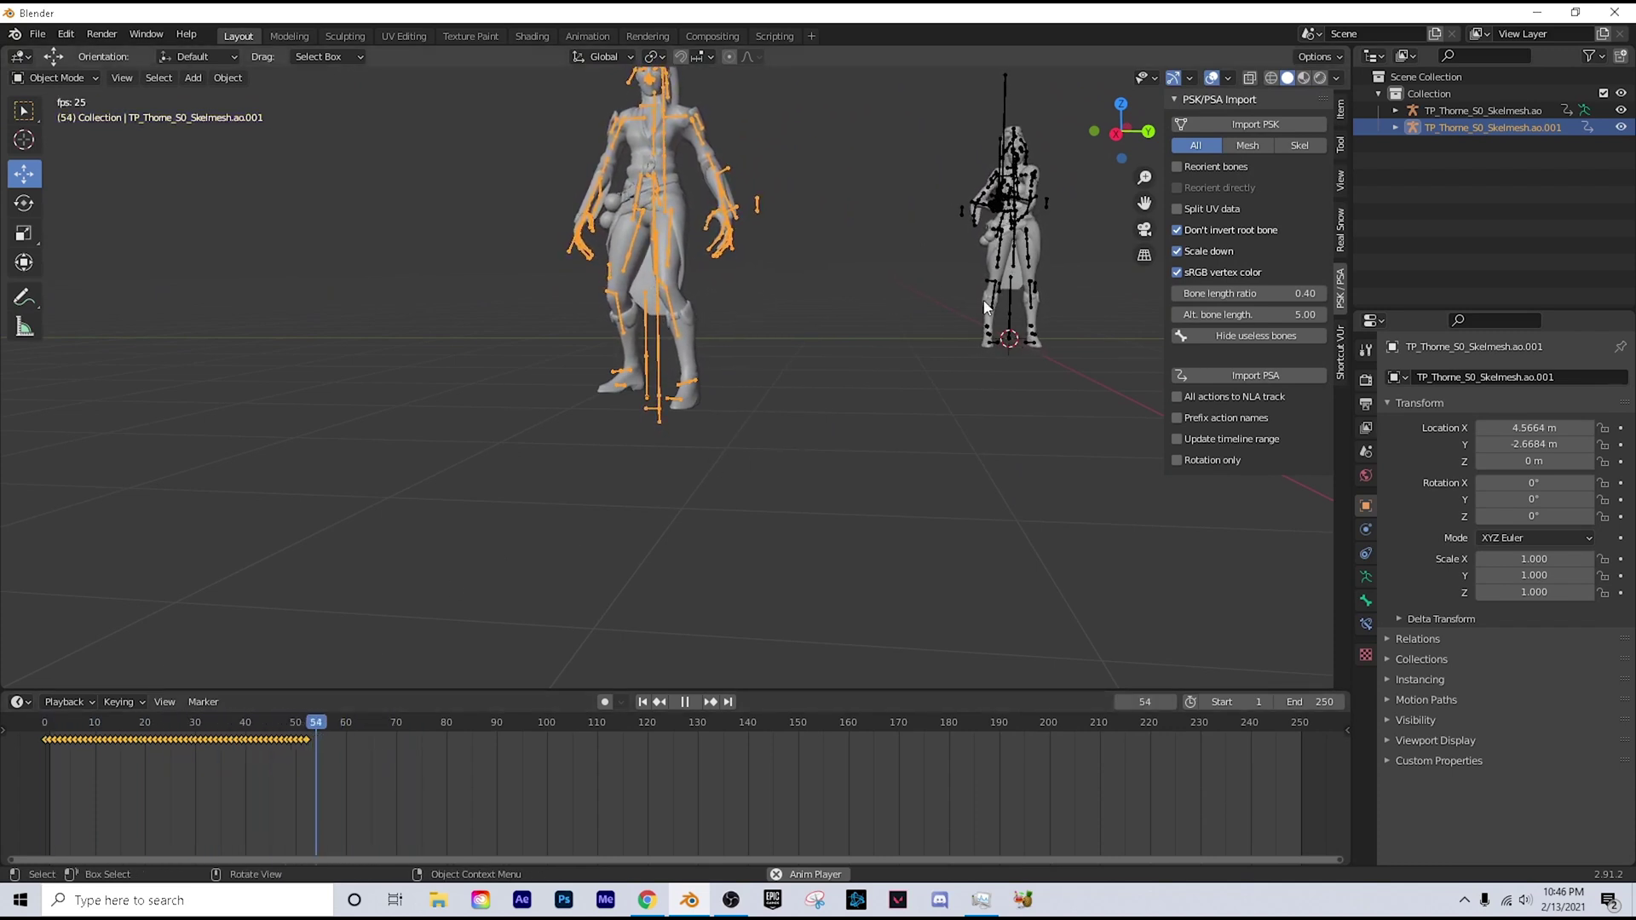
key(shift+grave)
key(w)
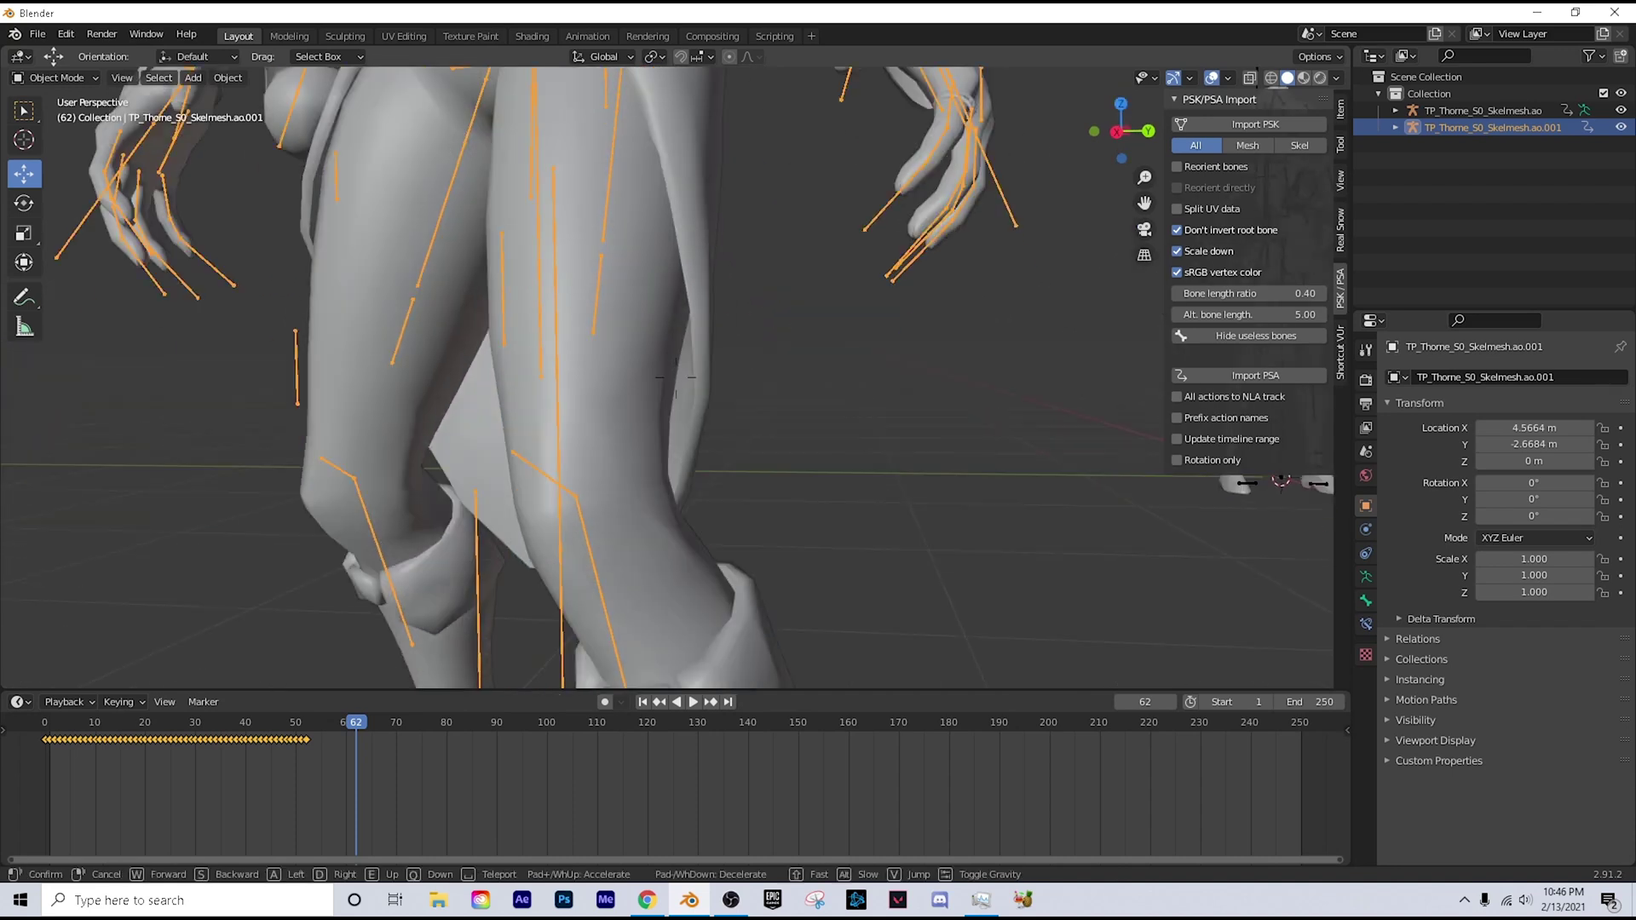
key(s)
key(w)
key(s)
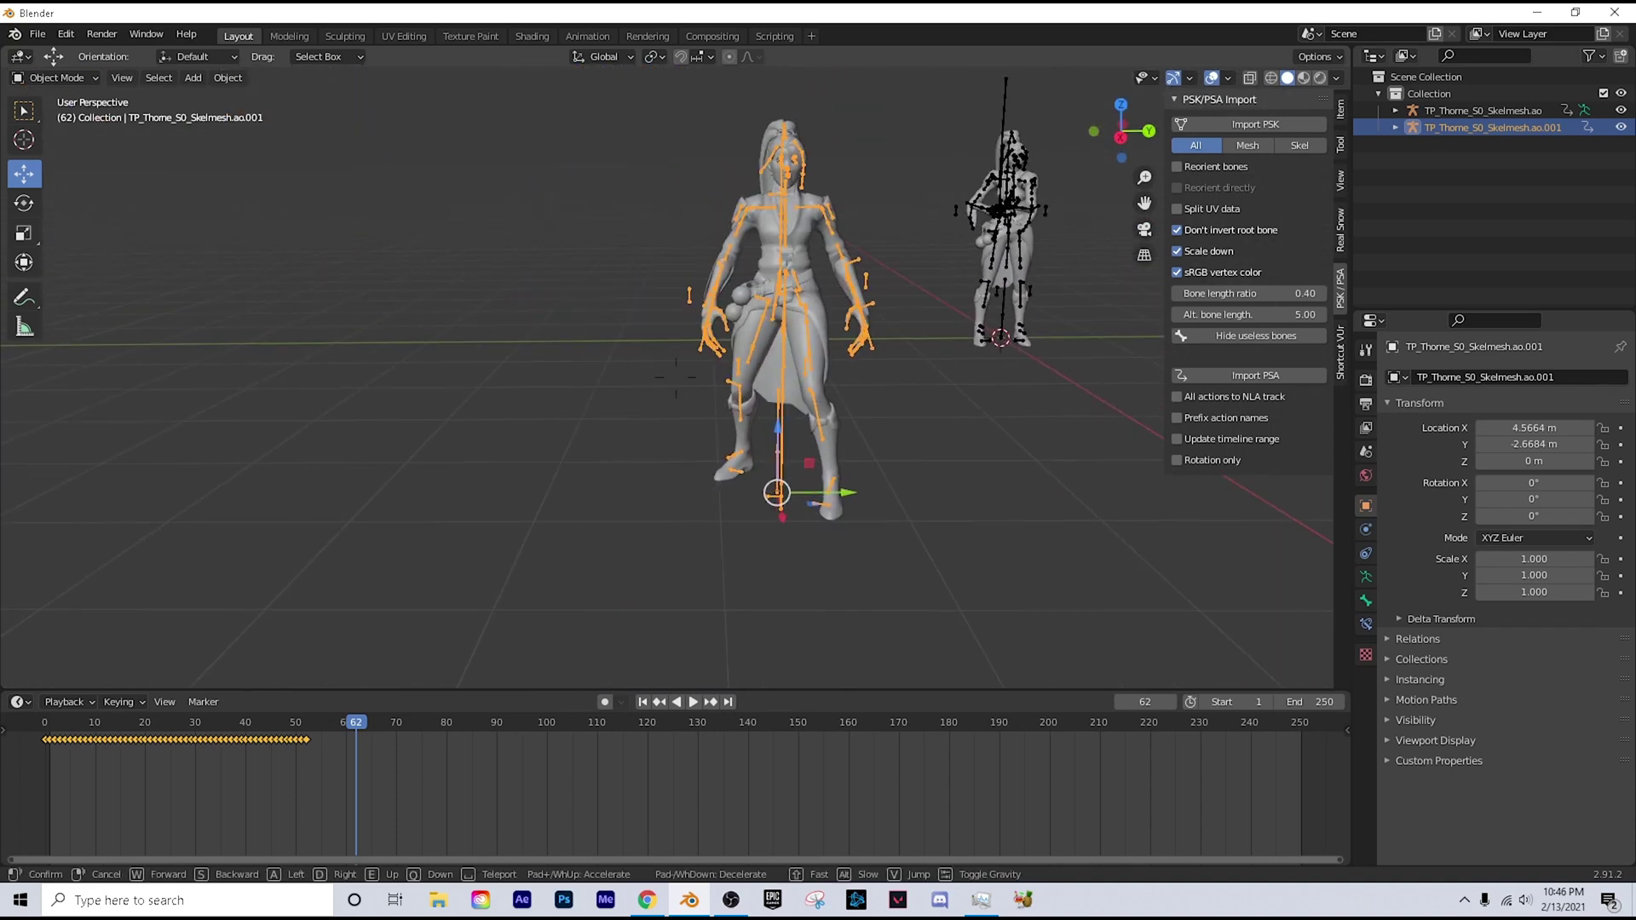
middle_drag(740, 239, 862, 340)
Step: Switch the second Sage's armature to Pose Mode and circle-select the bones of both legs
click(56, 78)
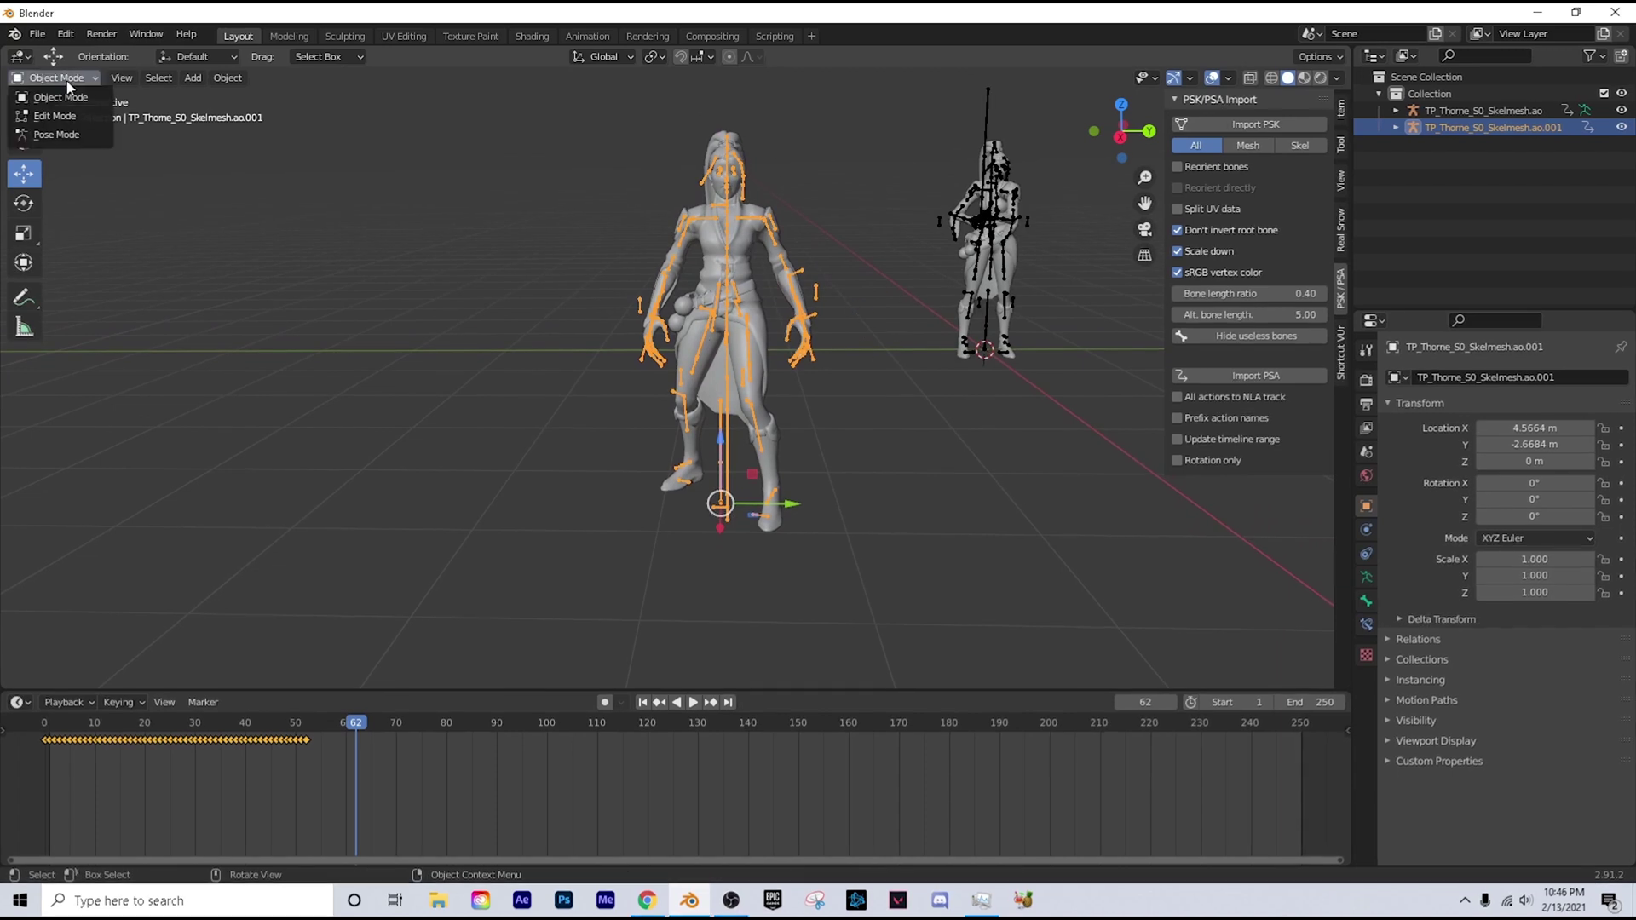
click(47, 132)
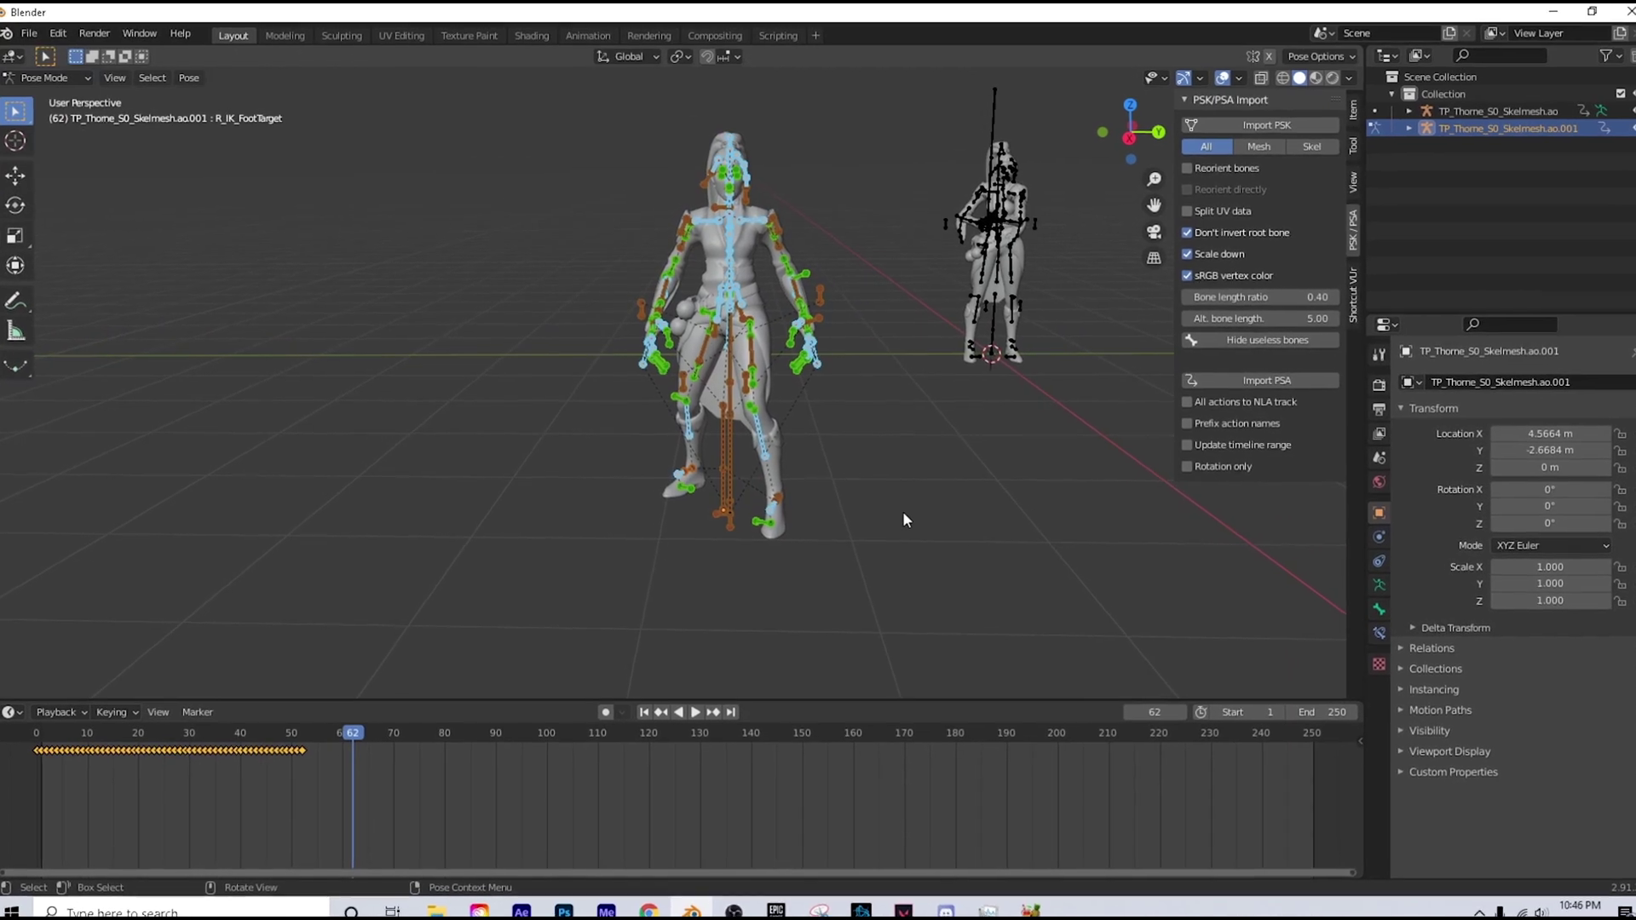
click(903, 513)
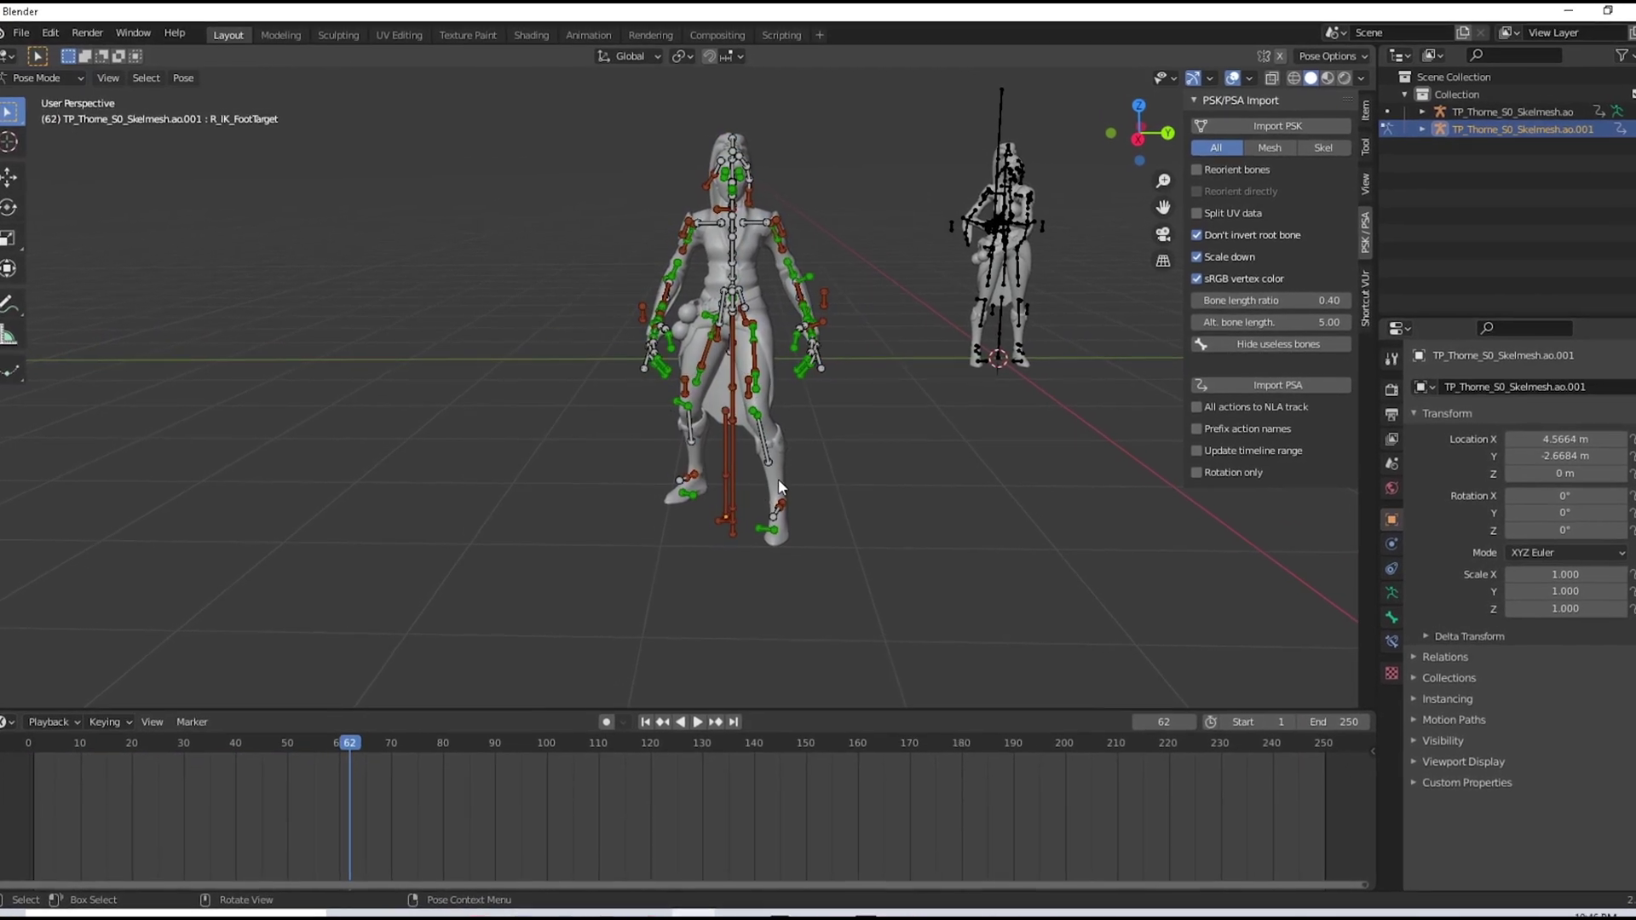
key(w)
click(768, 527)
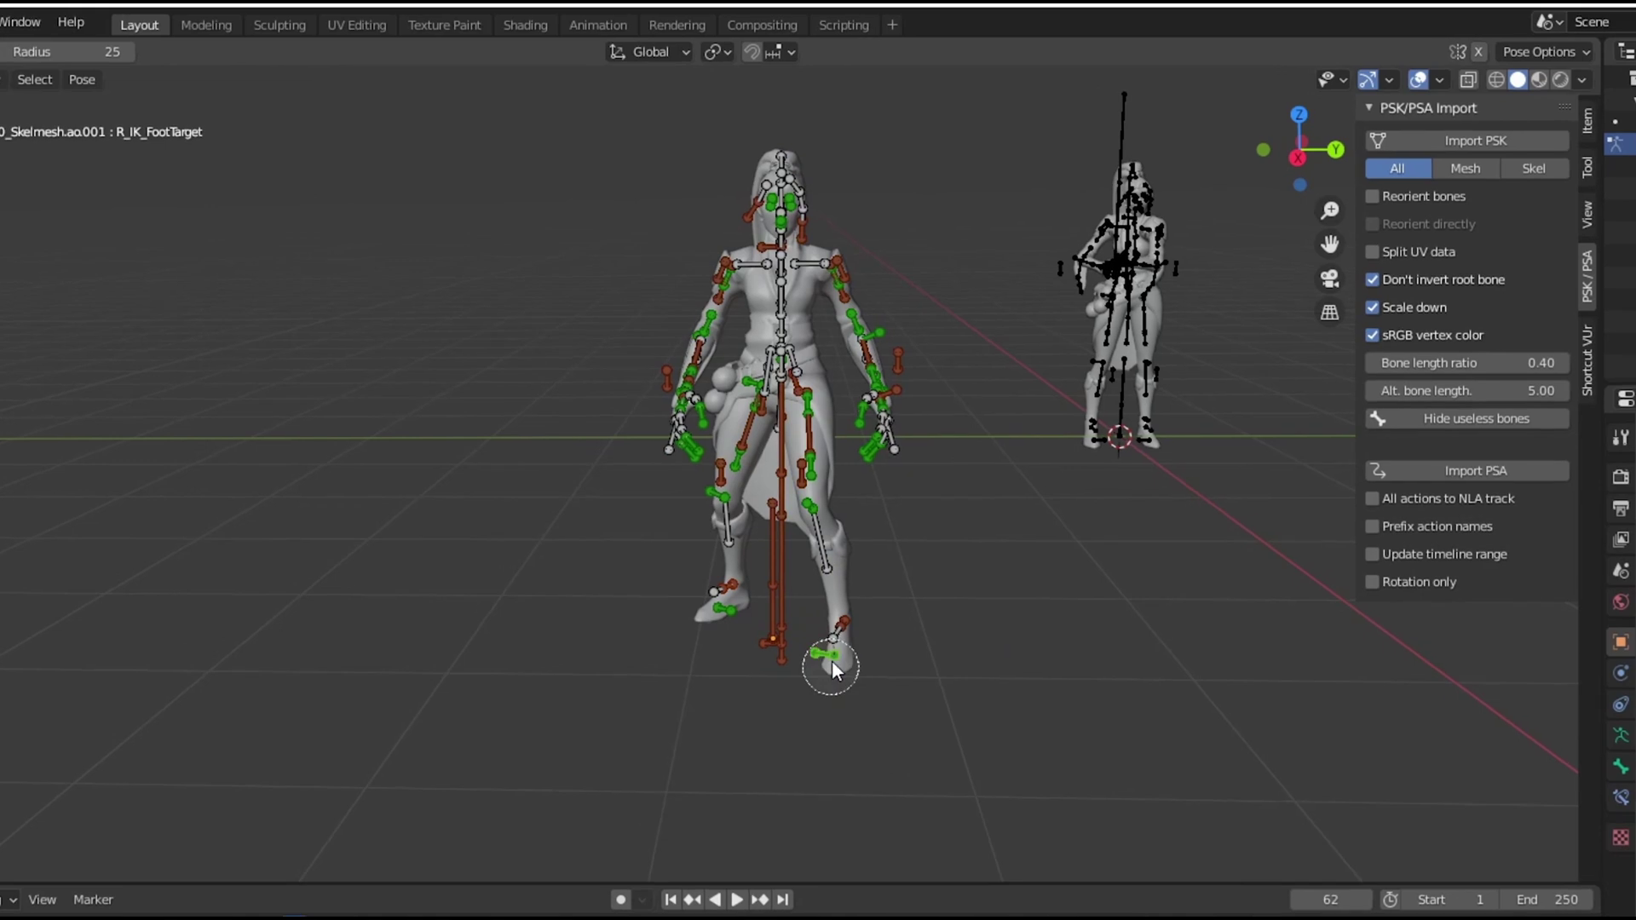
mouse_move(832, 662)
mouse_down()
mouse_move(796, 397)
mouse_move(733, 603)
mouse_move(749, 509)
mouse_up()
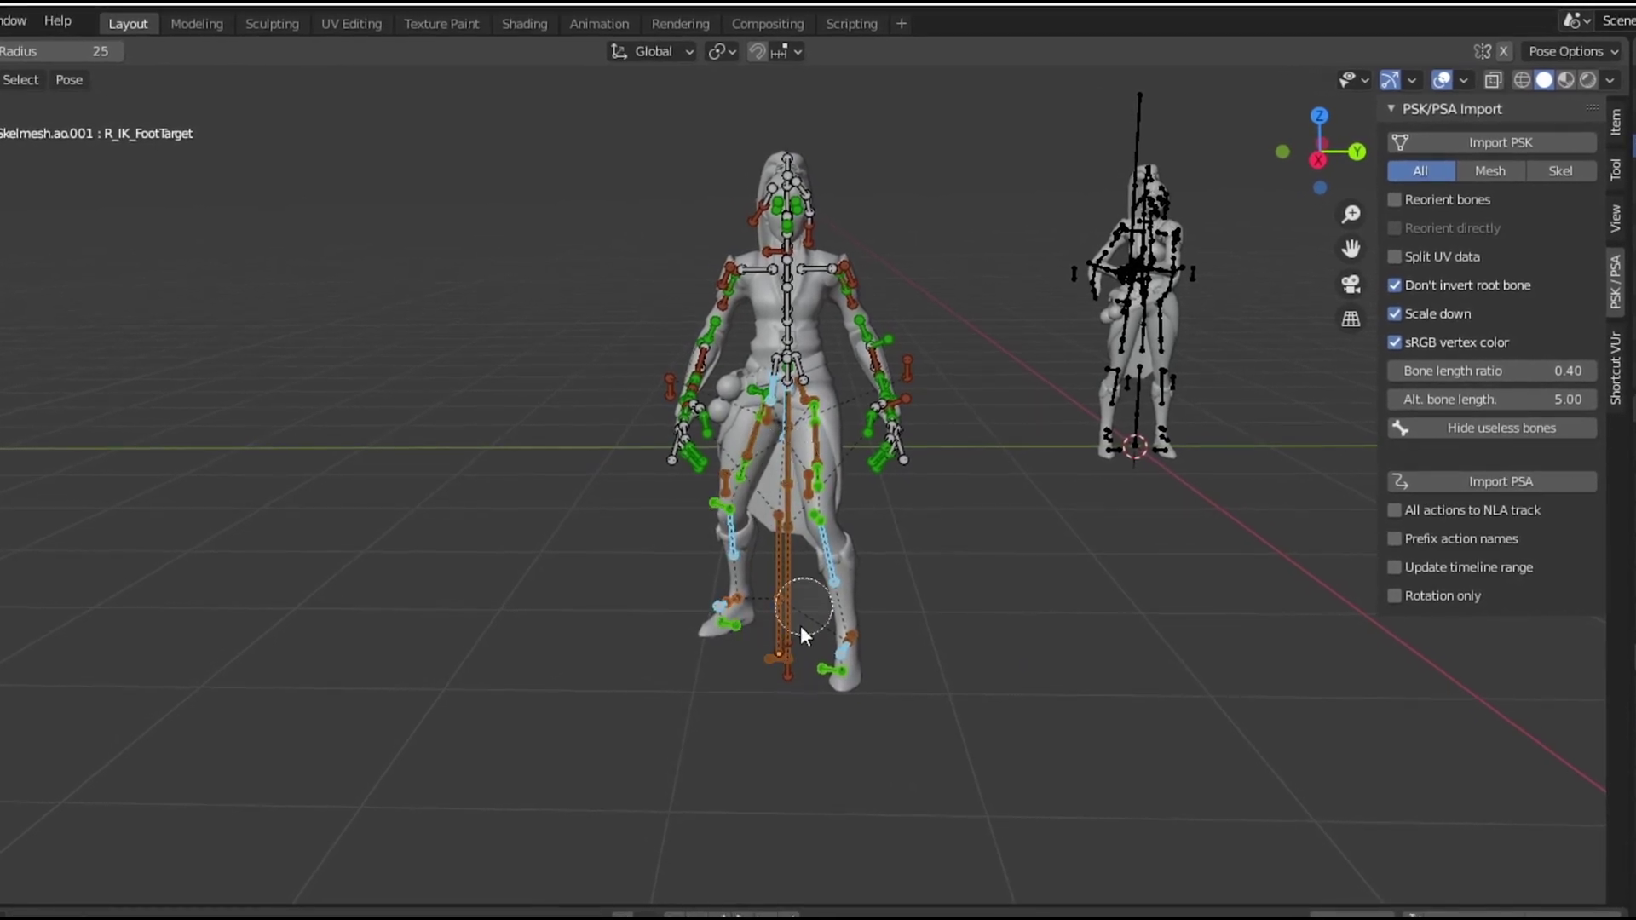
mouse_move(801, 628)
mouse_down()
mouse_move(767, 503)
mouse_move(727, 677)
mouse_move(805, 524)
mouse_move(828, 535)
mouse_up()
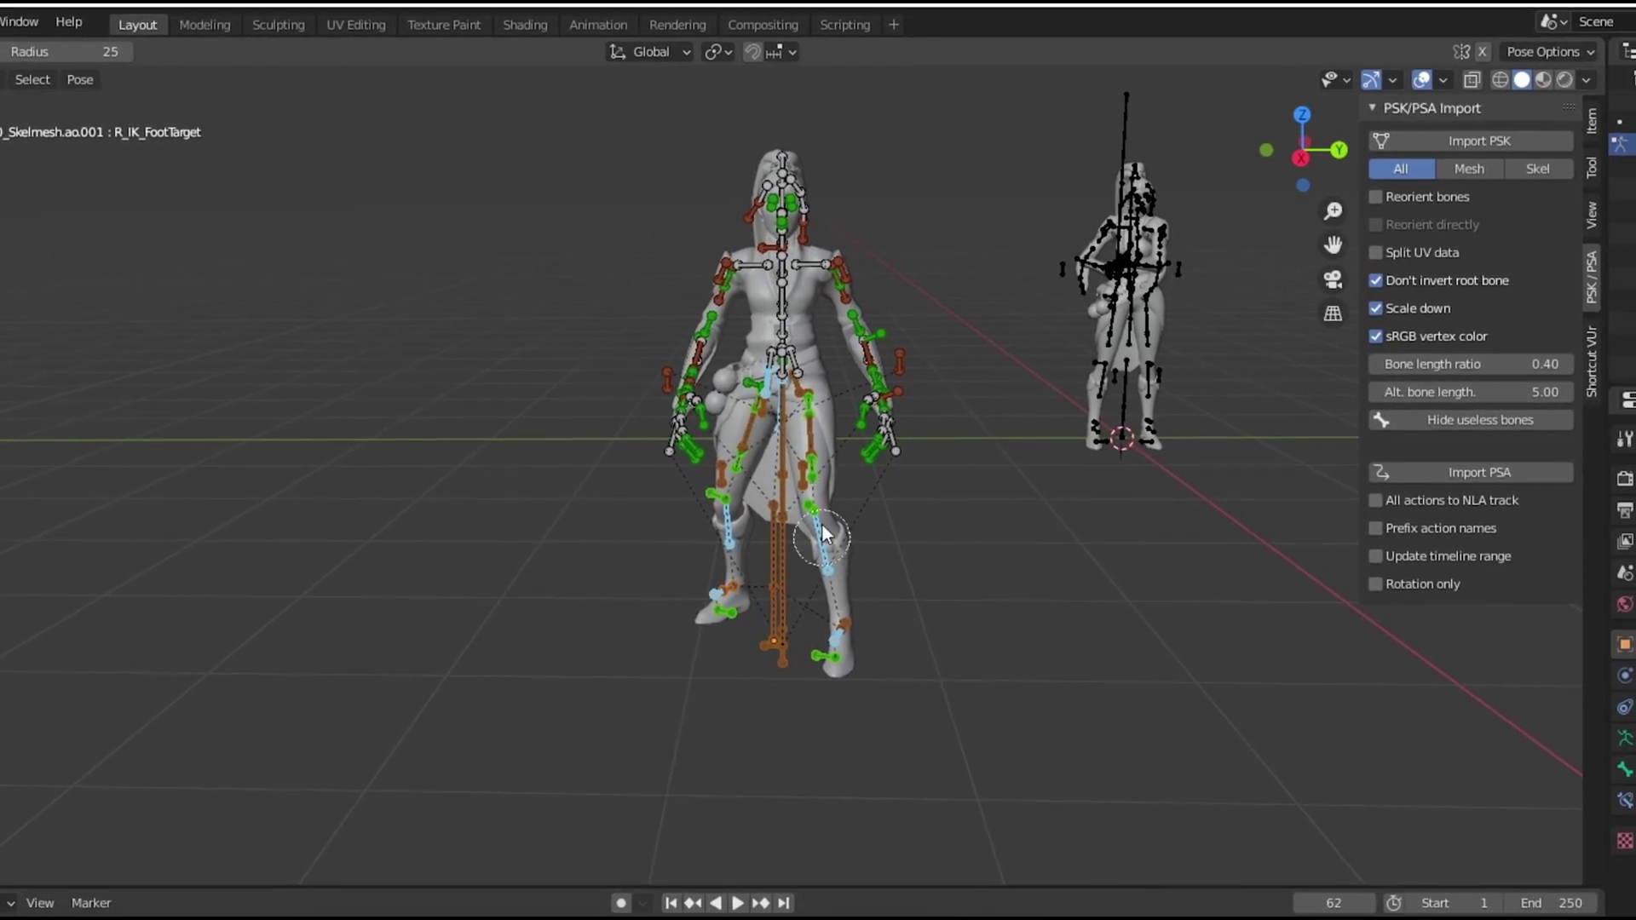
Step: Scrub the timeline to frame 38 to inspect the selected leg bones' keyframes
drag(225, 750, 232, 734)
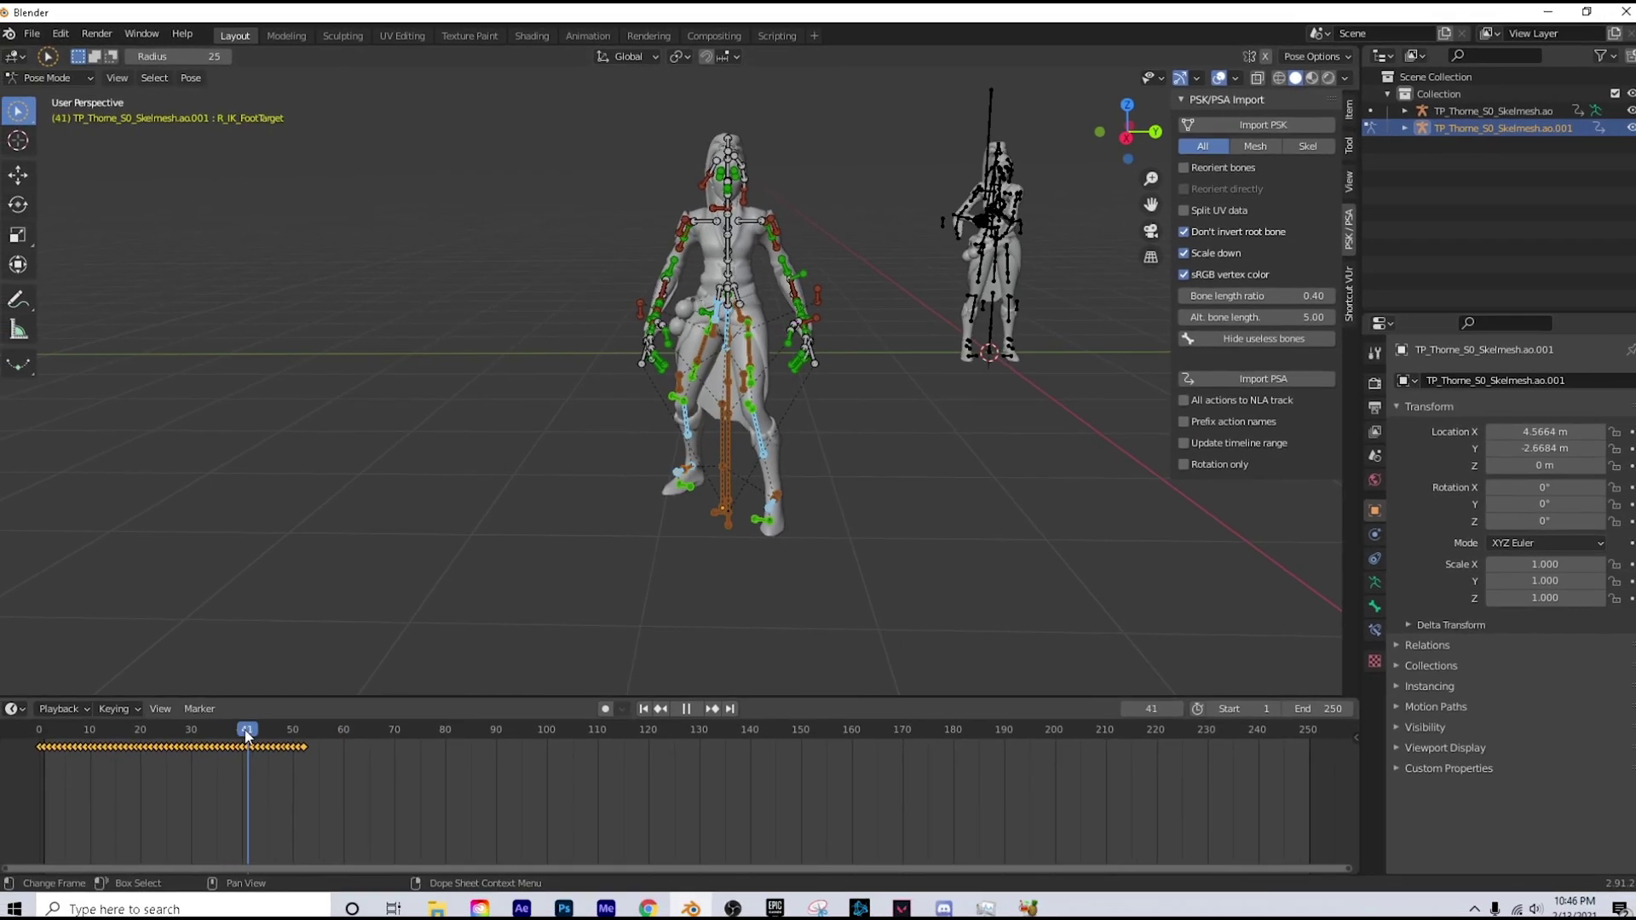
right_click(238, 748)
click(225, 660)
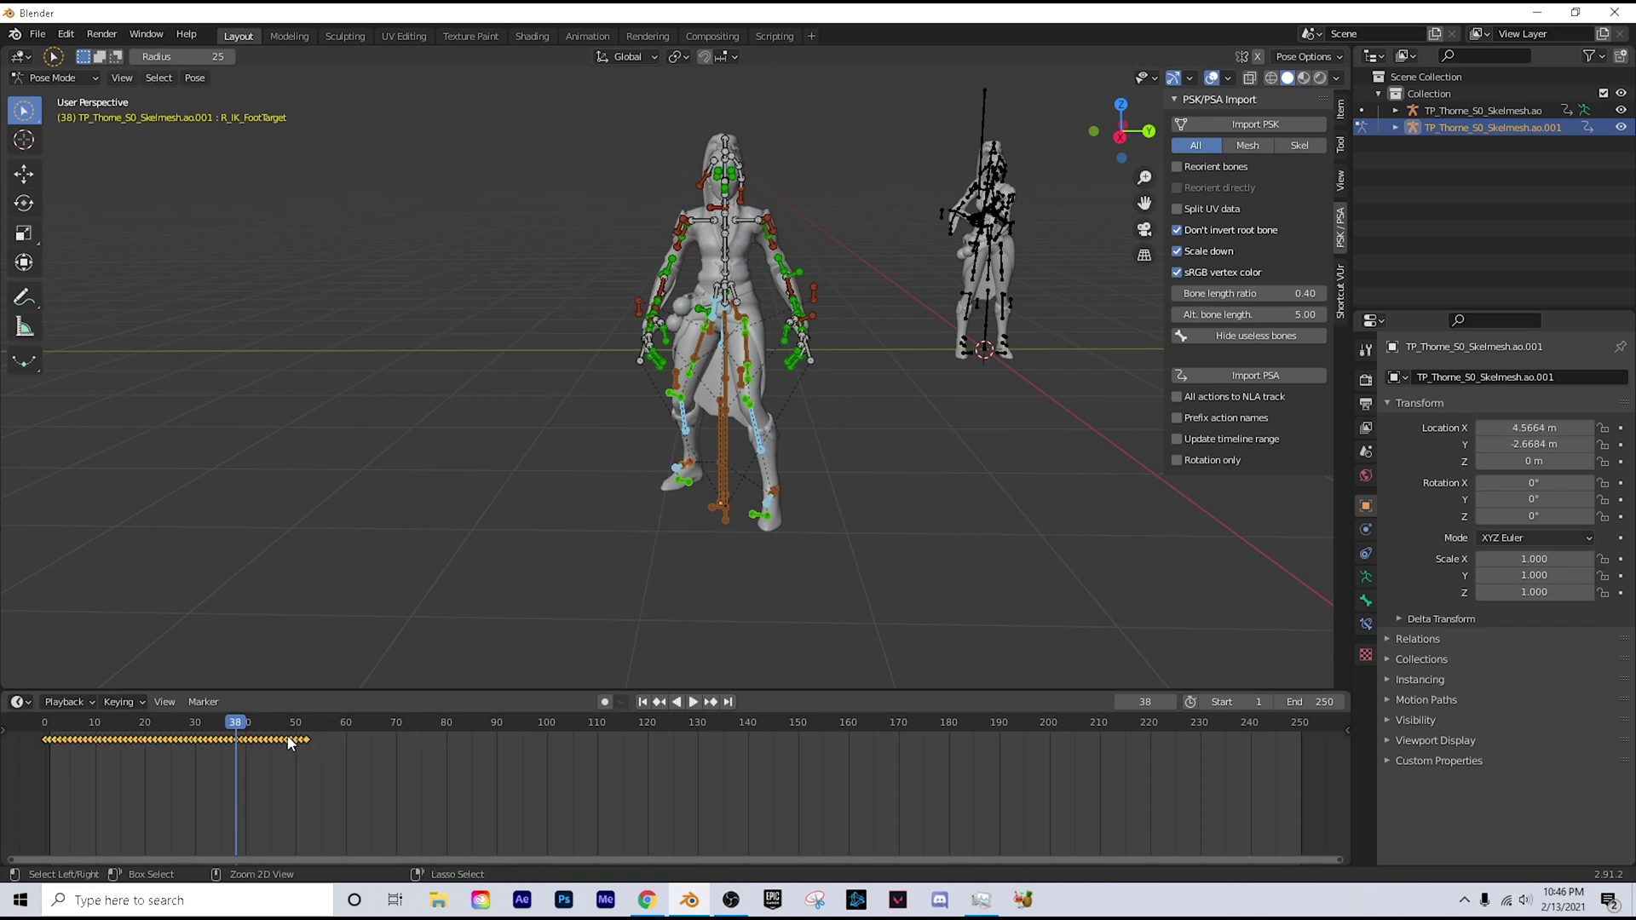
Step: Return the second Sage to Object Mode and put the first Sage's armature in Pose Mode
click(87, 78)
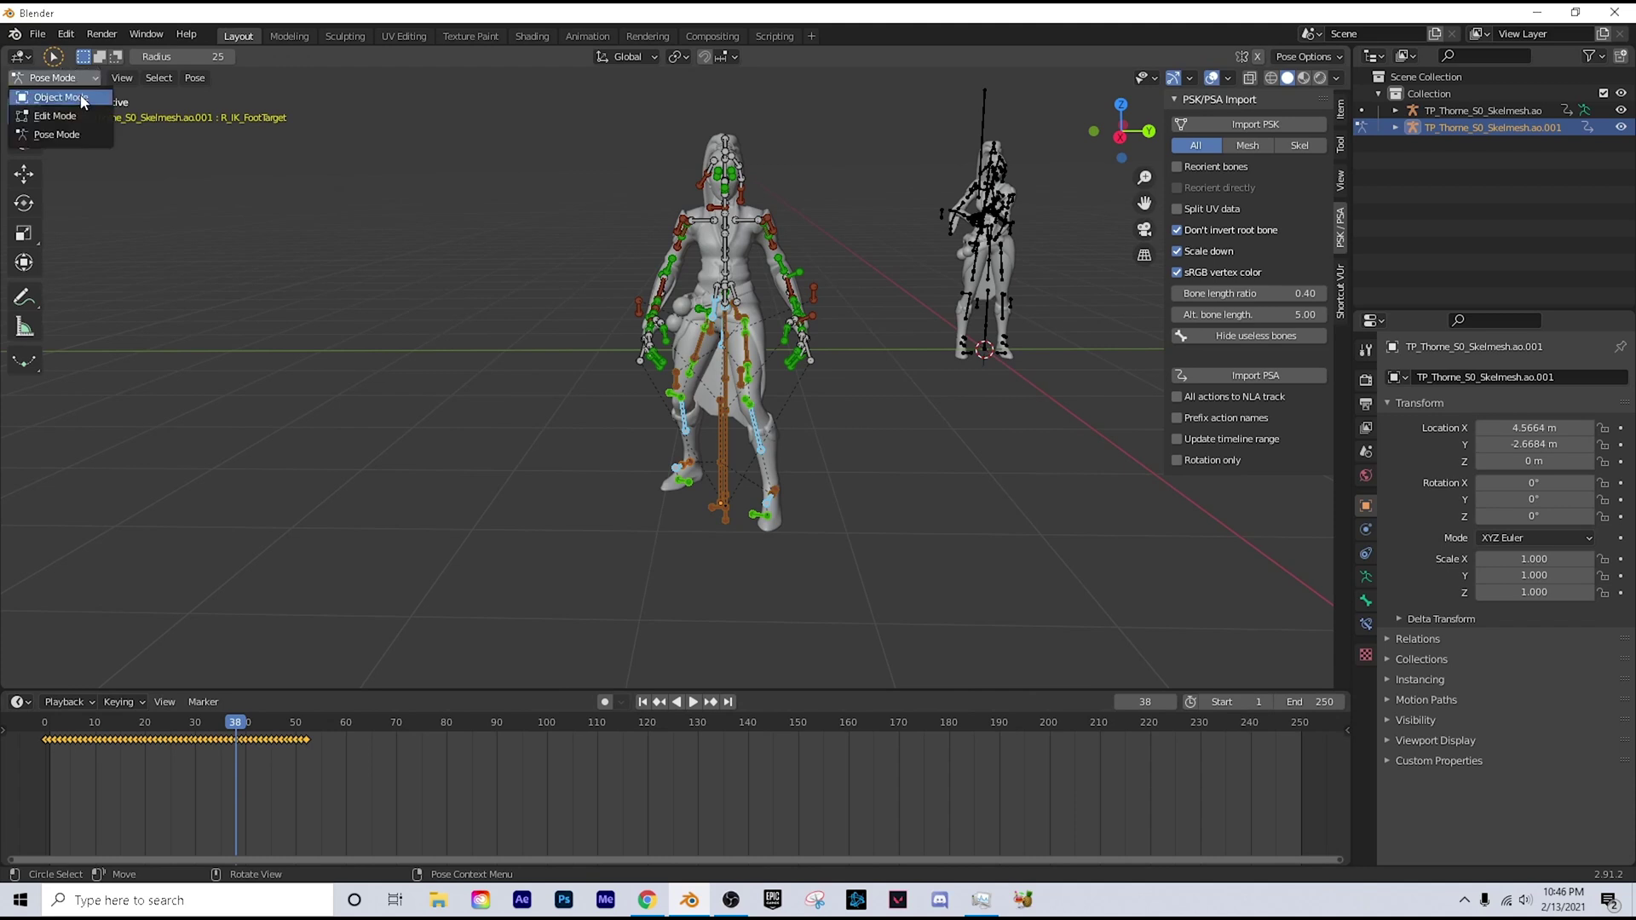
click(60, 99)
key(shift+grave)
key(w)
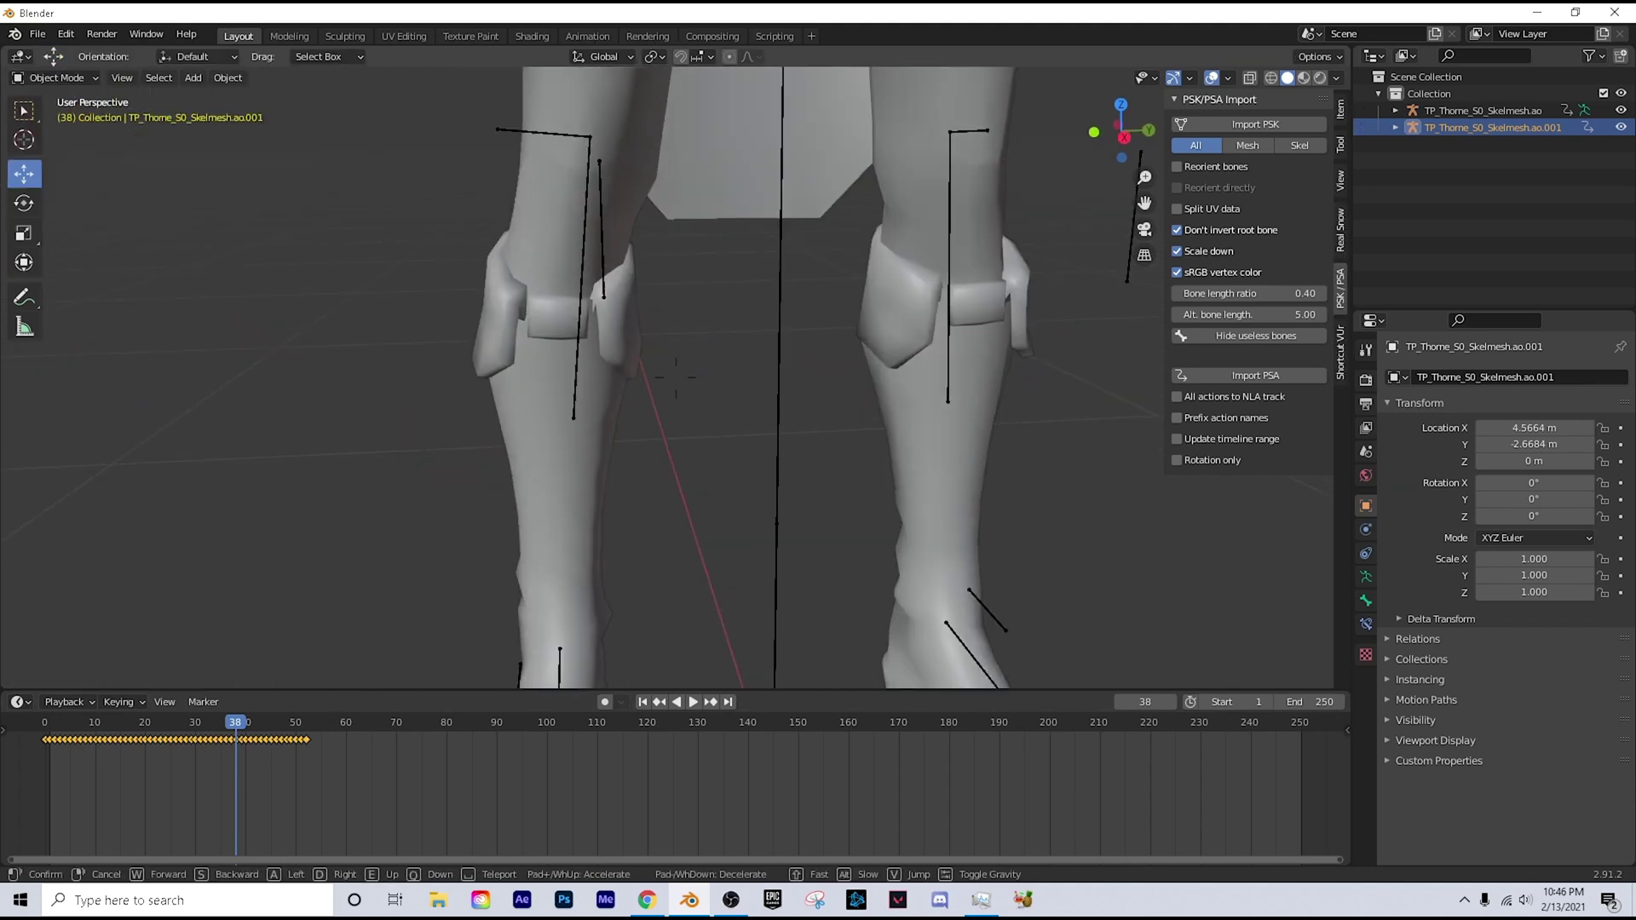
key(s)
key(d)
key(w)
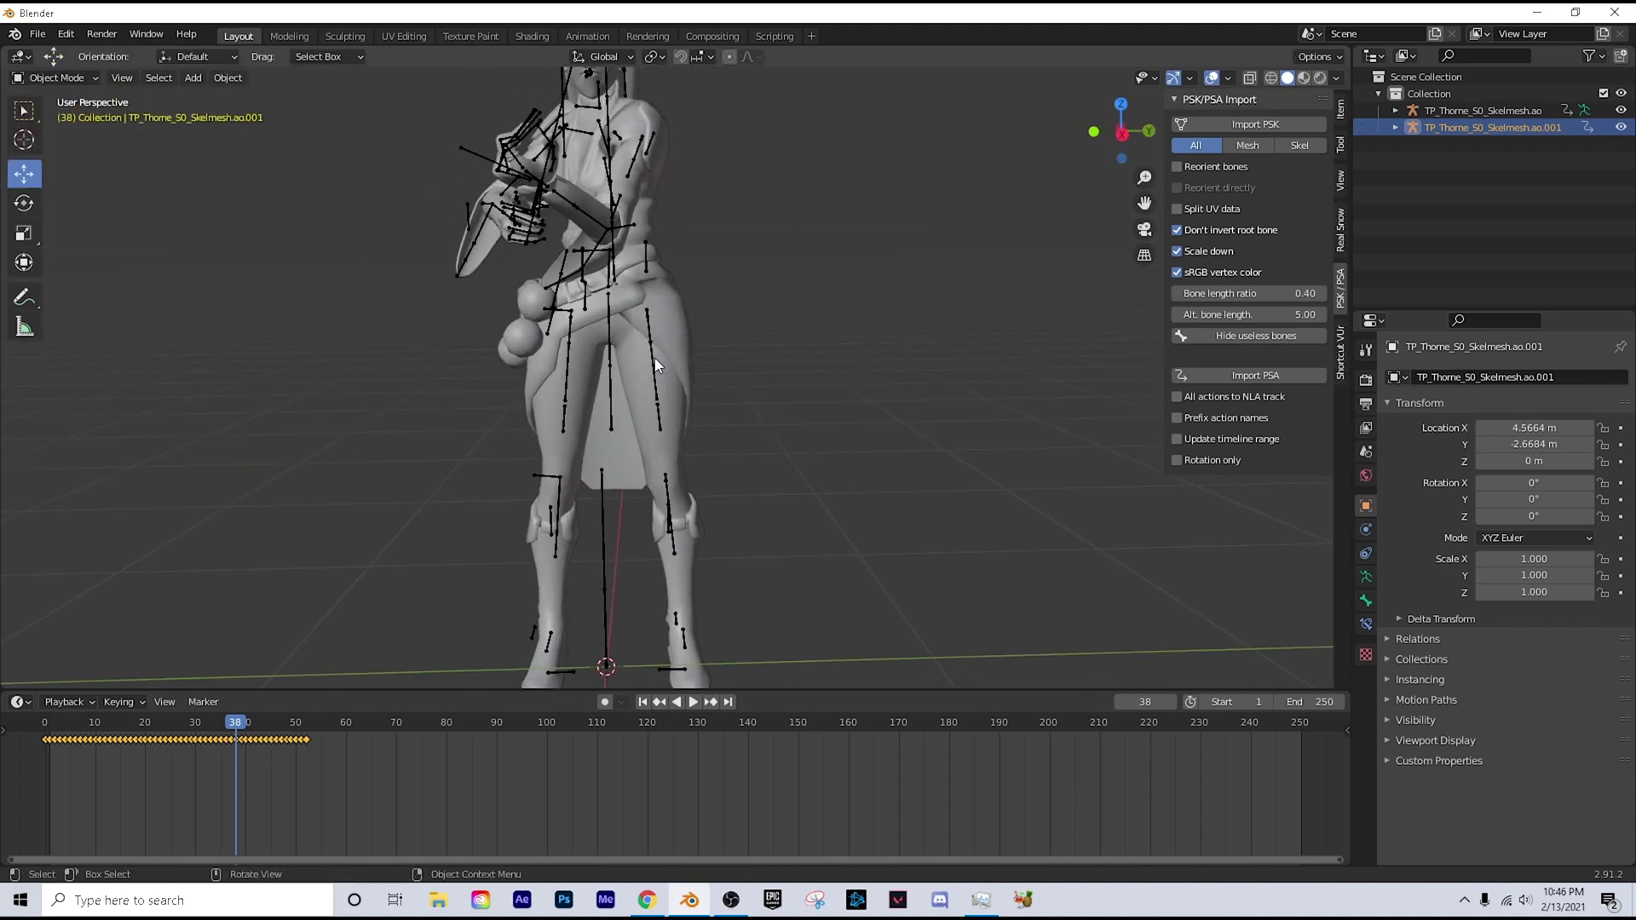
click(656, 367)
click(79, 78)
click(75, 137)
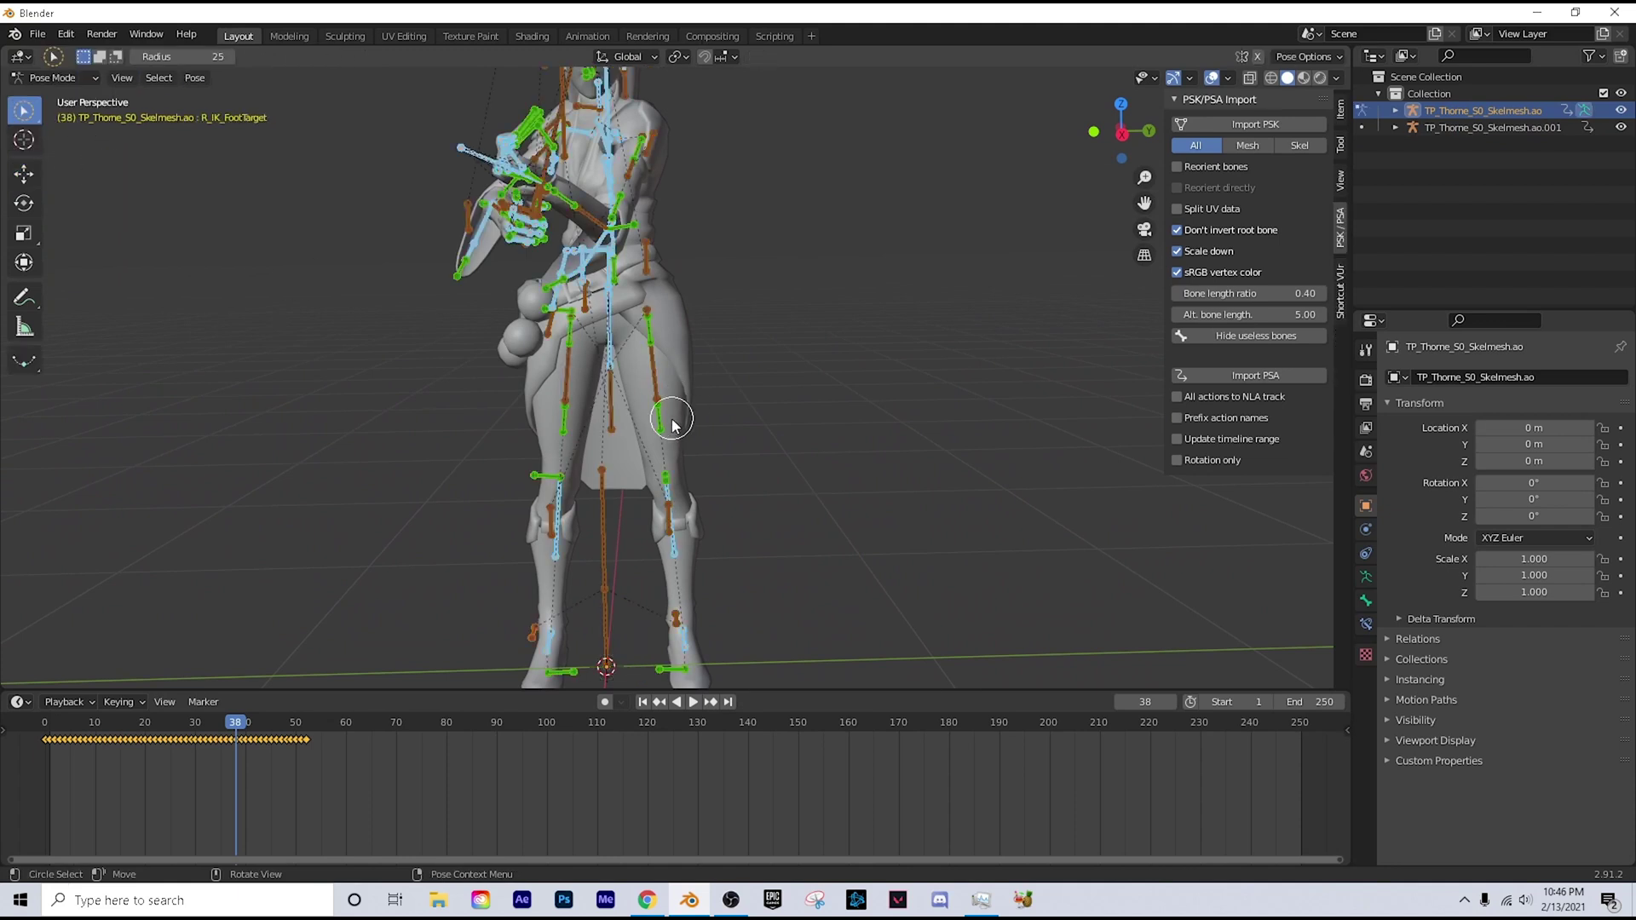
Step: Circle-select the first Sage's leg and pelvis bones and delete their keyframes
key(c)
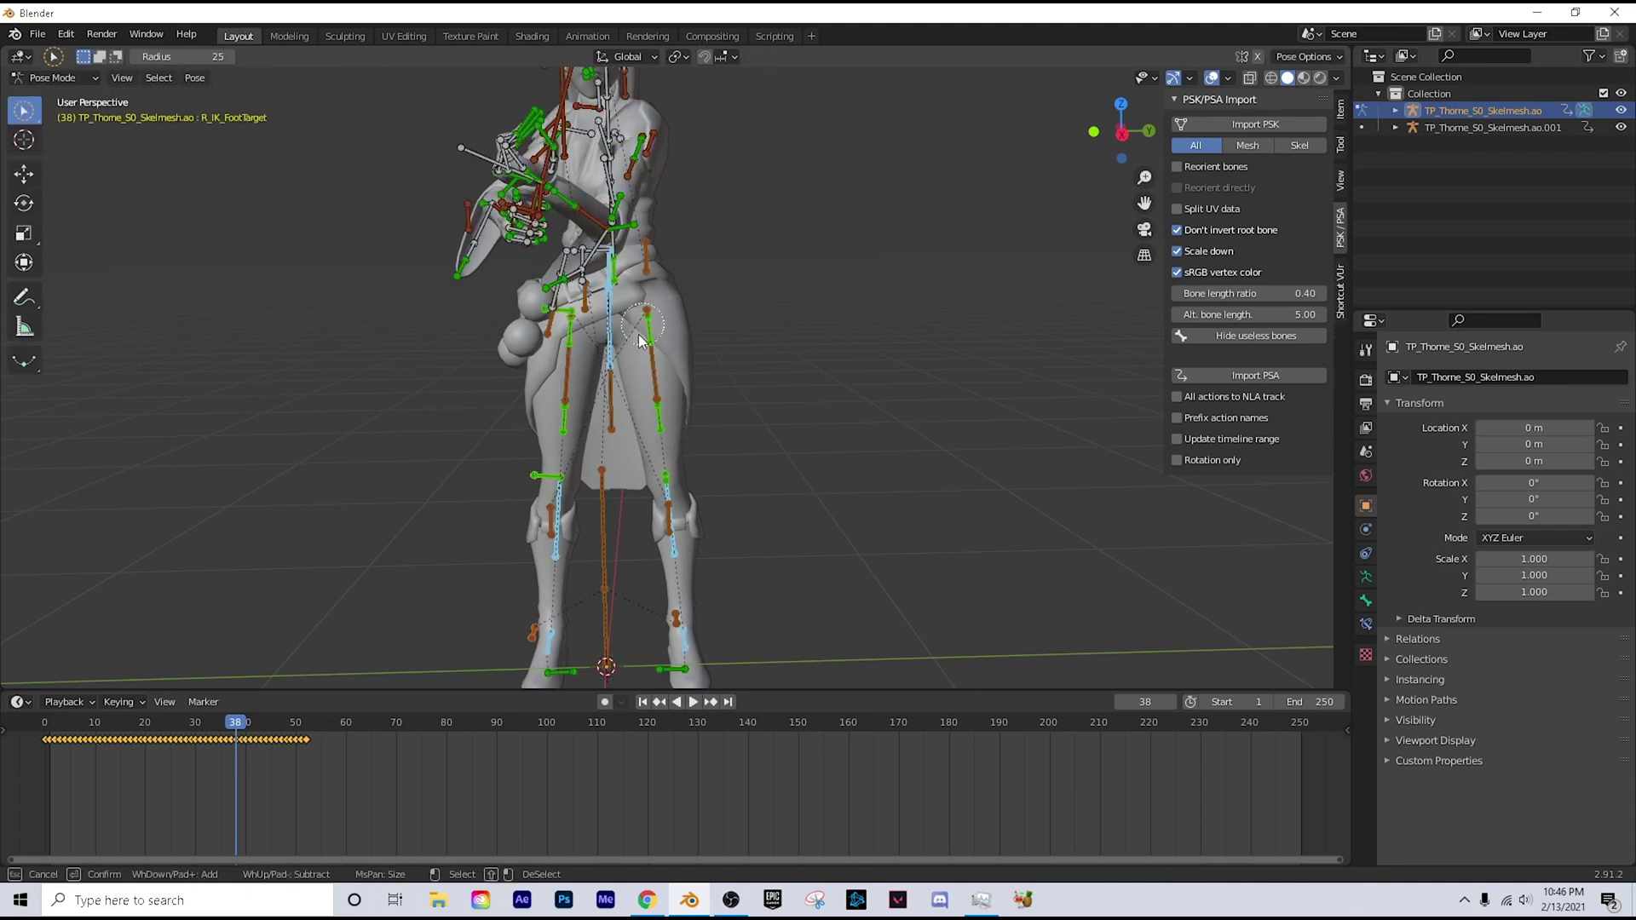
key(x)
click(273, 738)
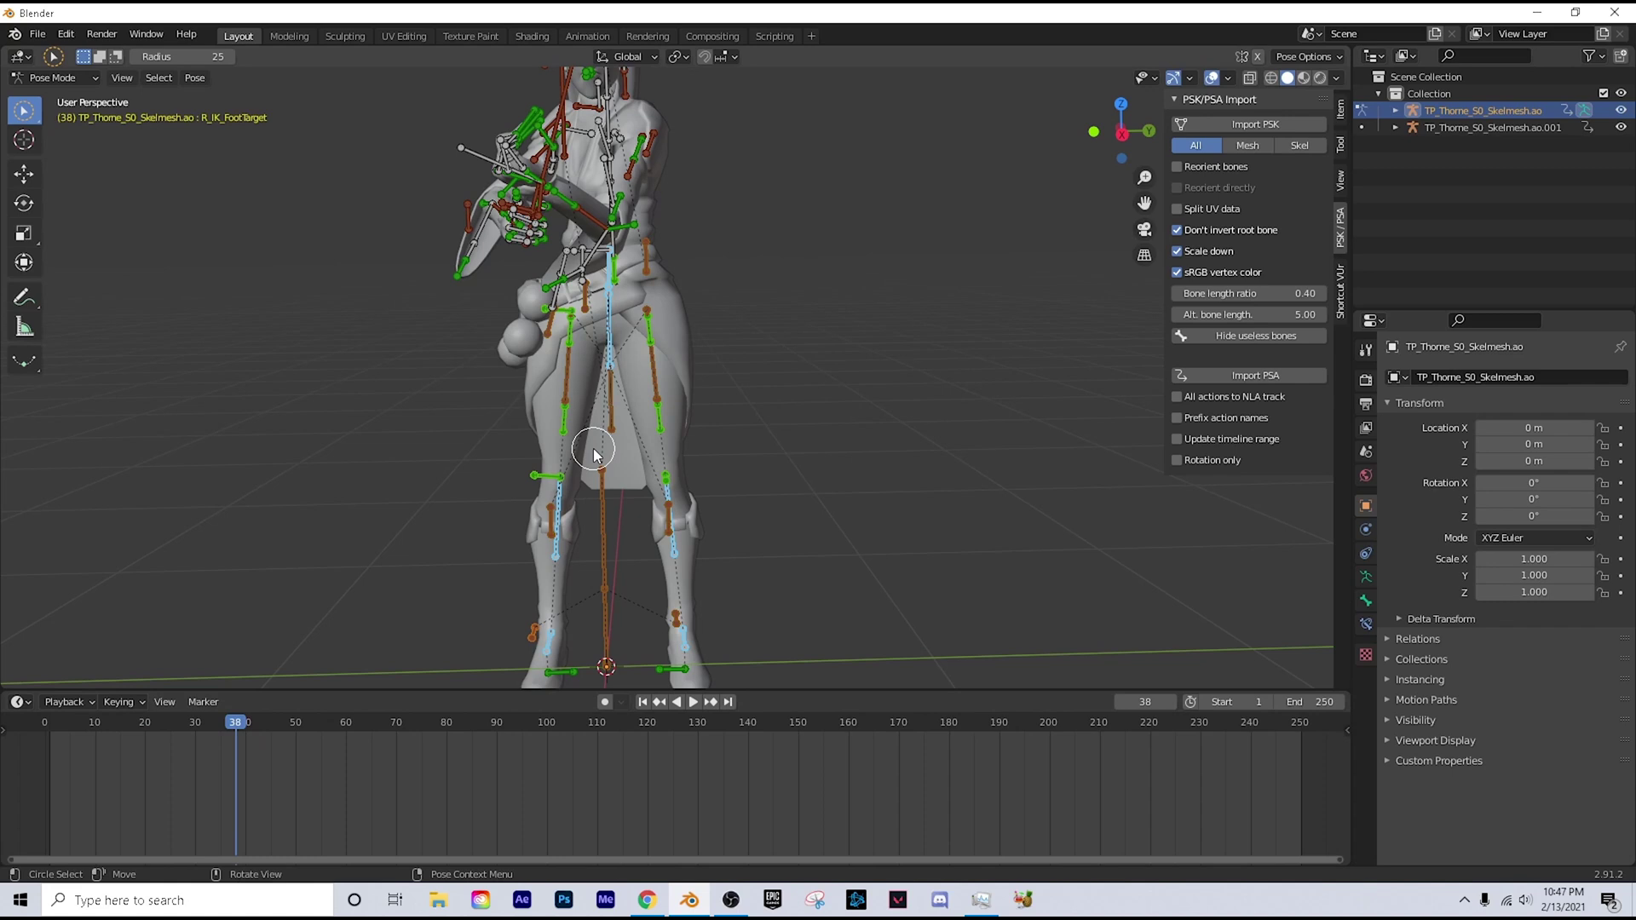
Step: Insert Rotation and then Location, Rotation & Scale keyframes at frame 38 for the first Sage's lower-body bones
key(i)
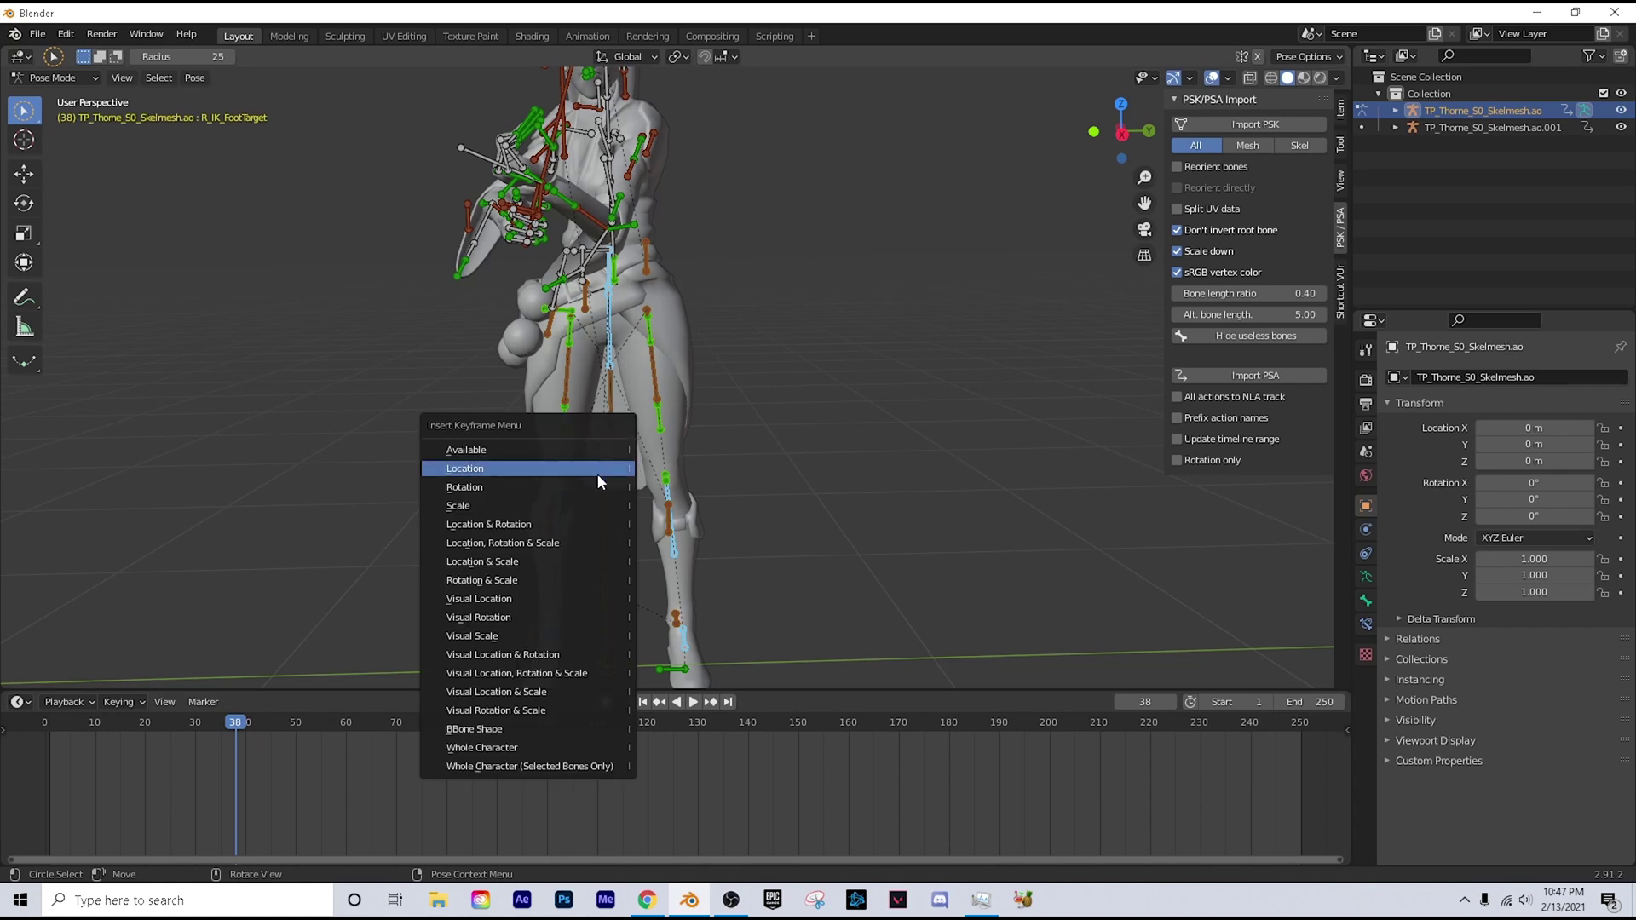
click(596, 487)
key(i)
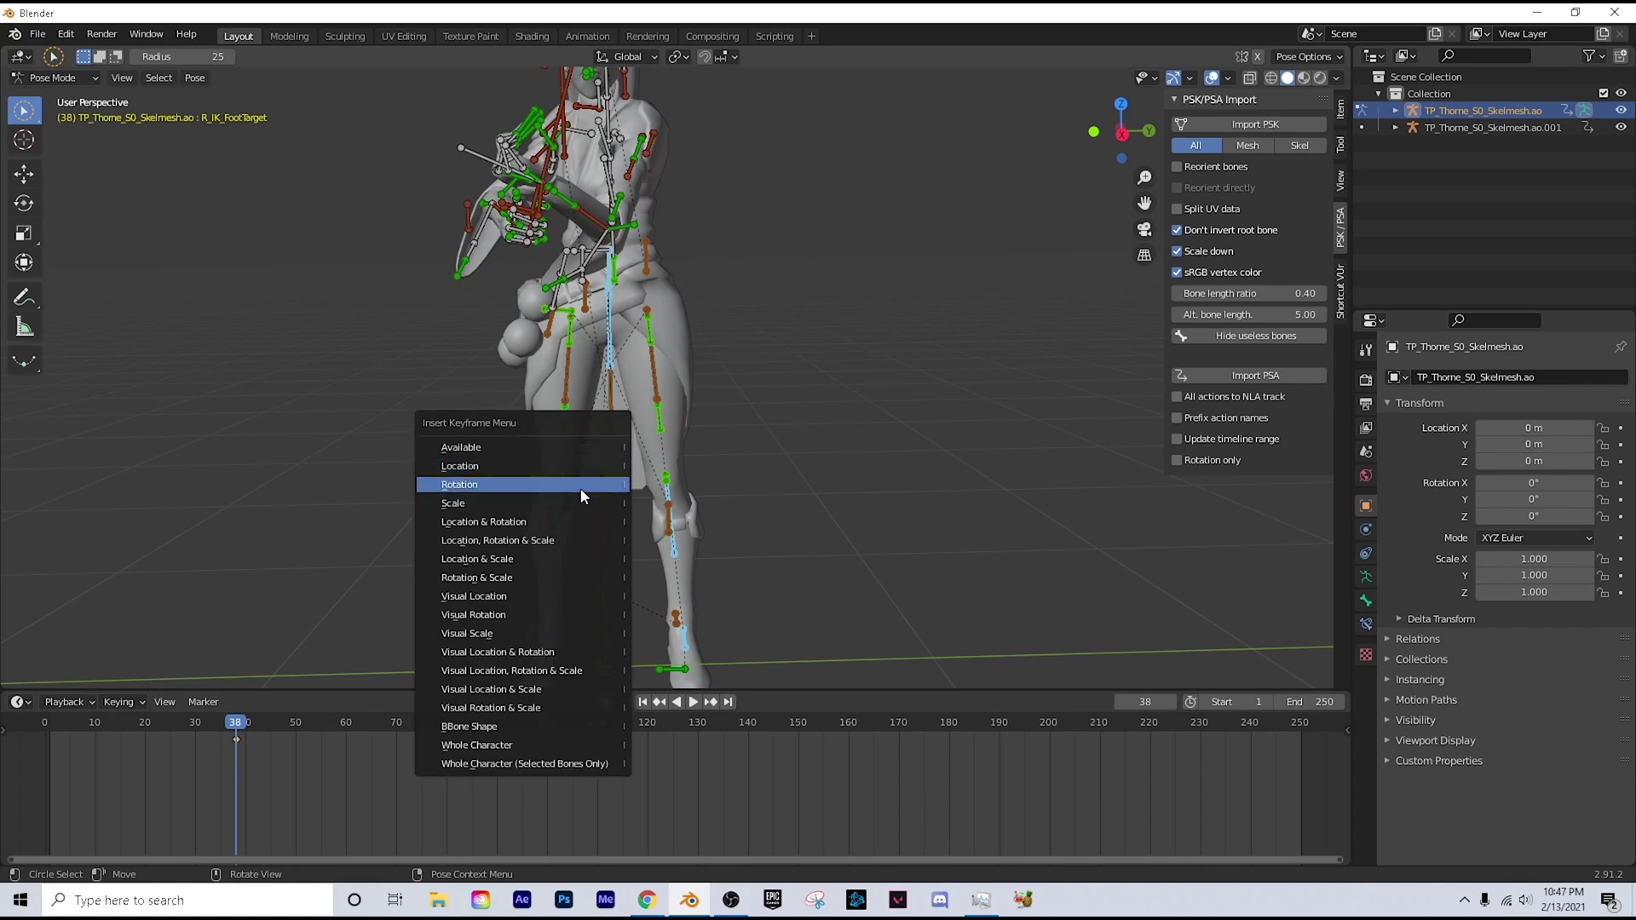
click(562, 542)
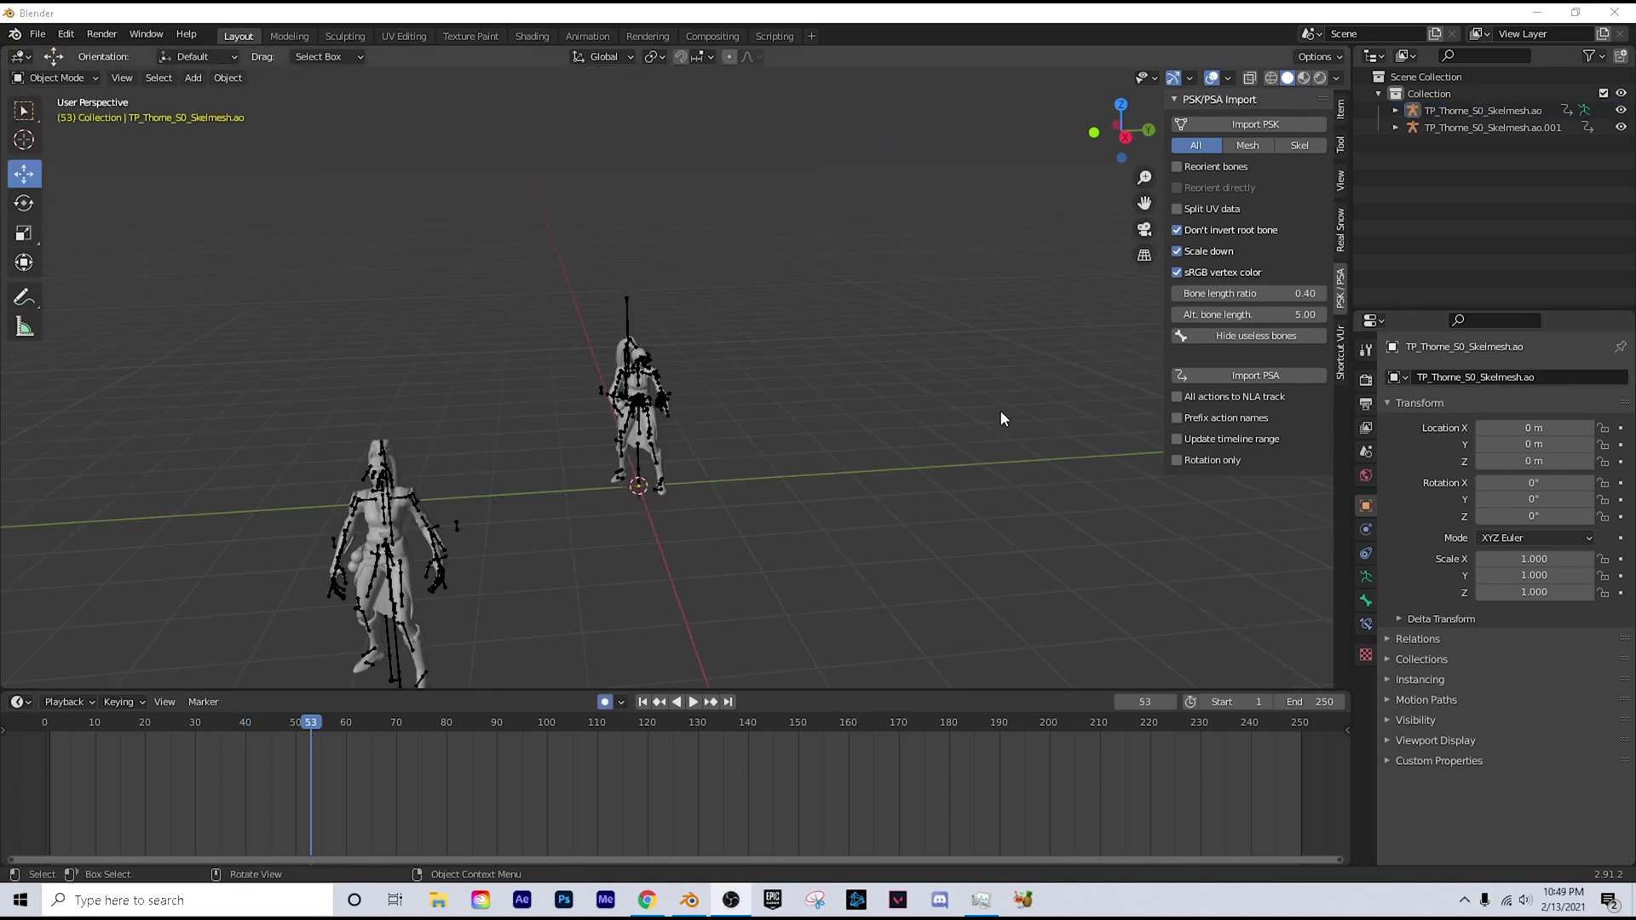
Step: Select the first Sage, rewind the timeline to the start and play the combined equip animation
scroll(565, 415, up, 4)
click(544, 440)
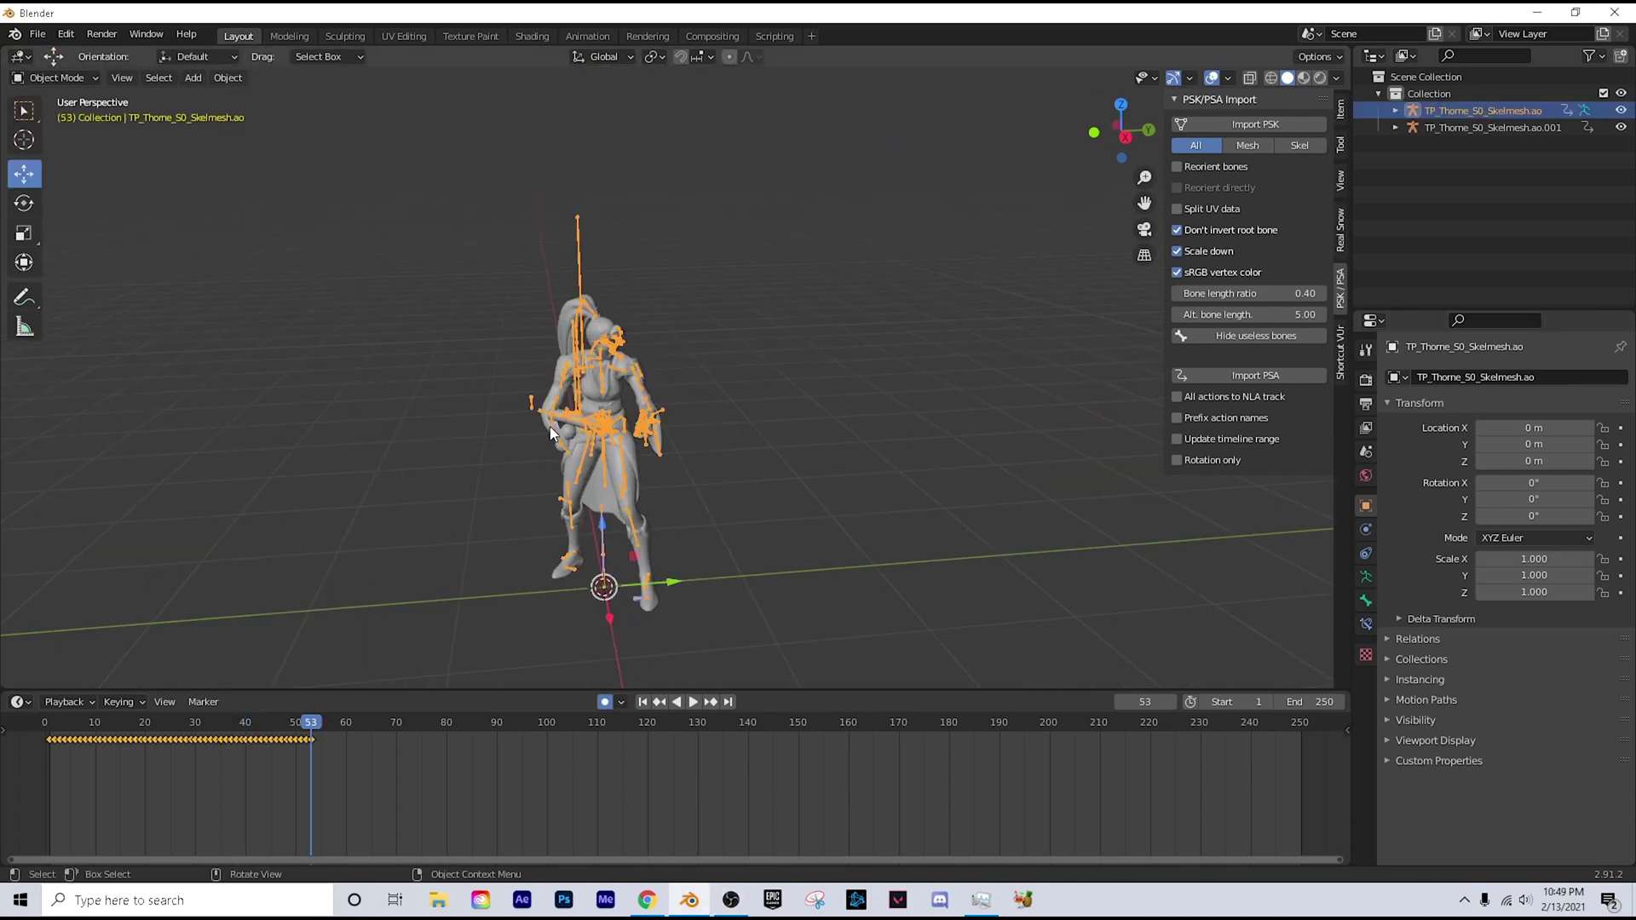
key(shift+grave)
key(w)
click(676, 377)
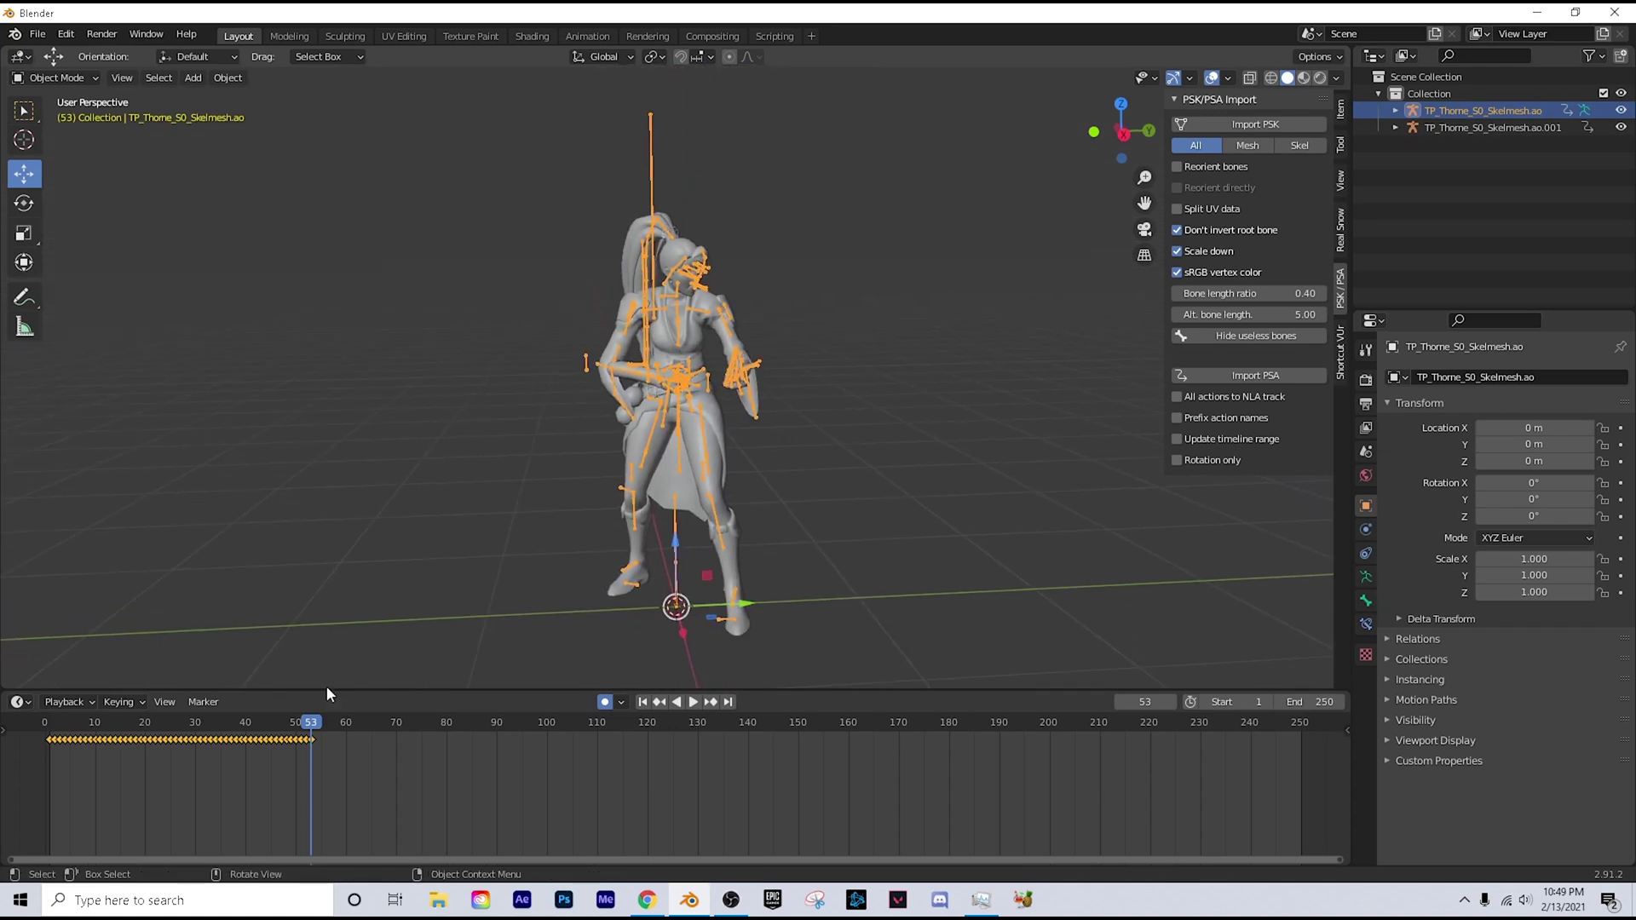
drag(311, 723, 38, 692)
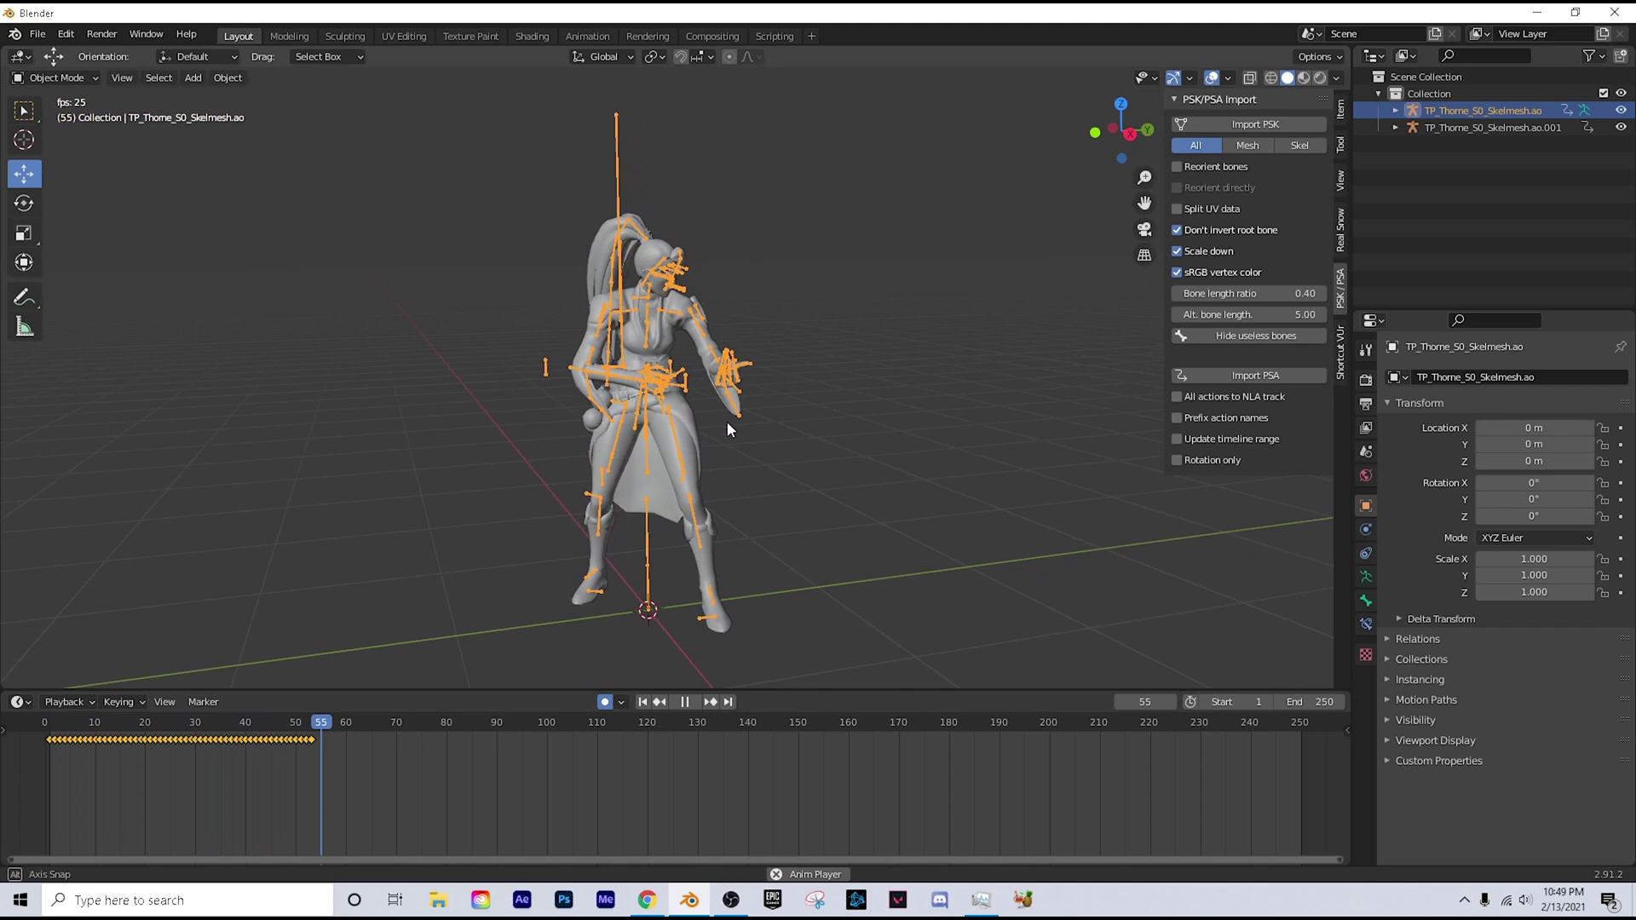
key(space)
Step: Look closely at the first Sage's face, and delete the second Sage's armature and mesh
key(shift+grave)
key(w)
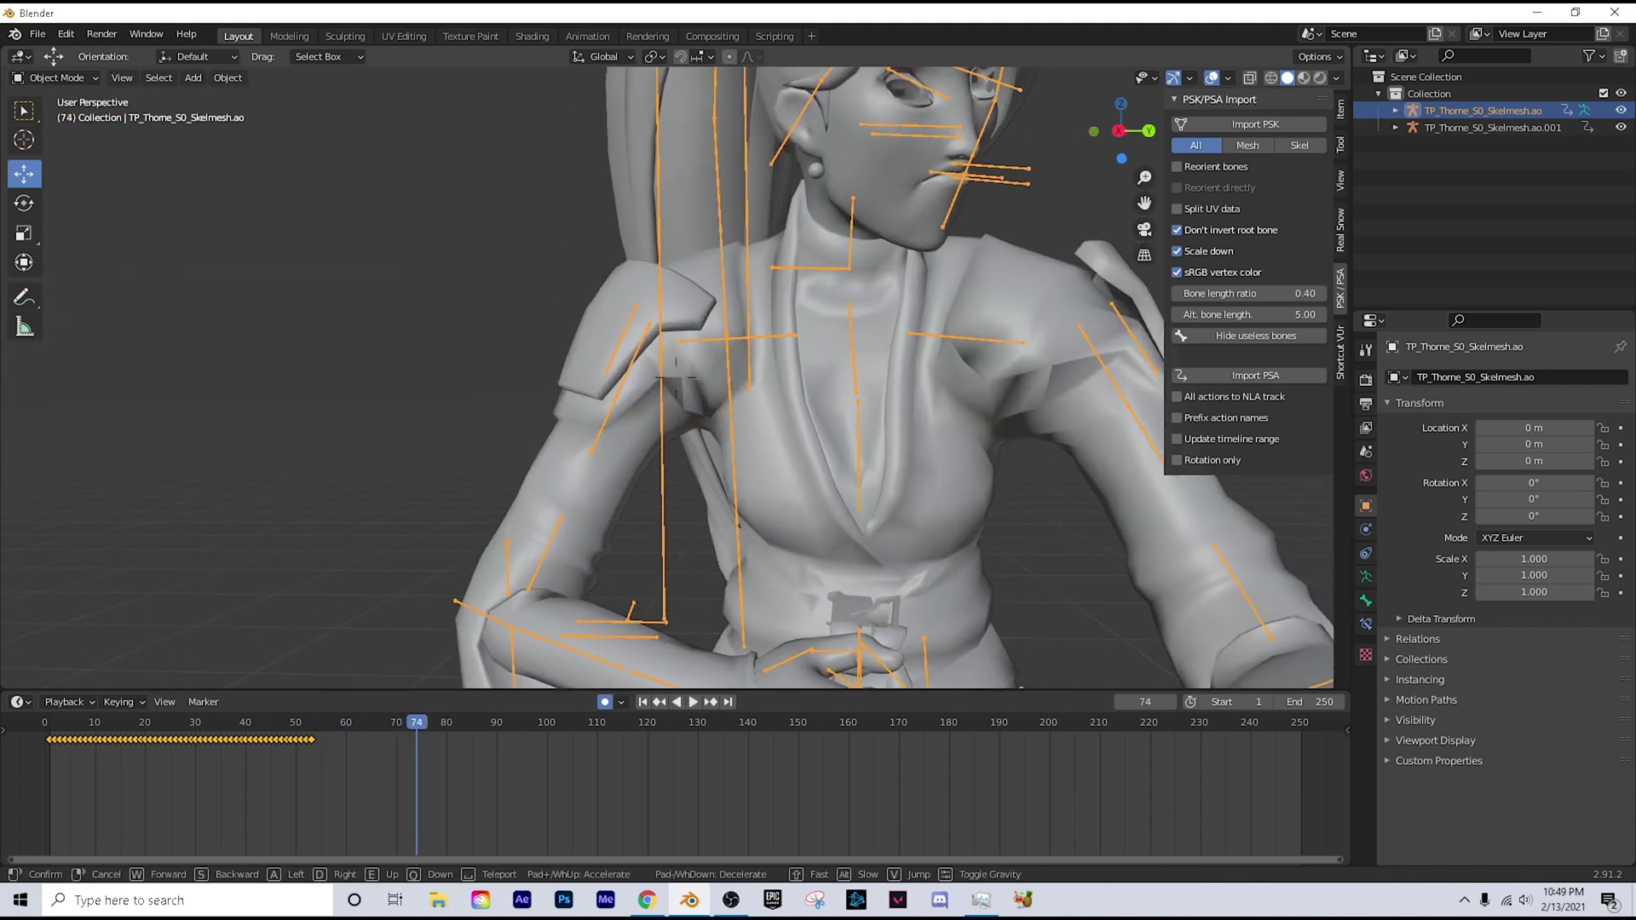
key(d)
key(w)
key(a)
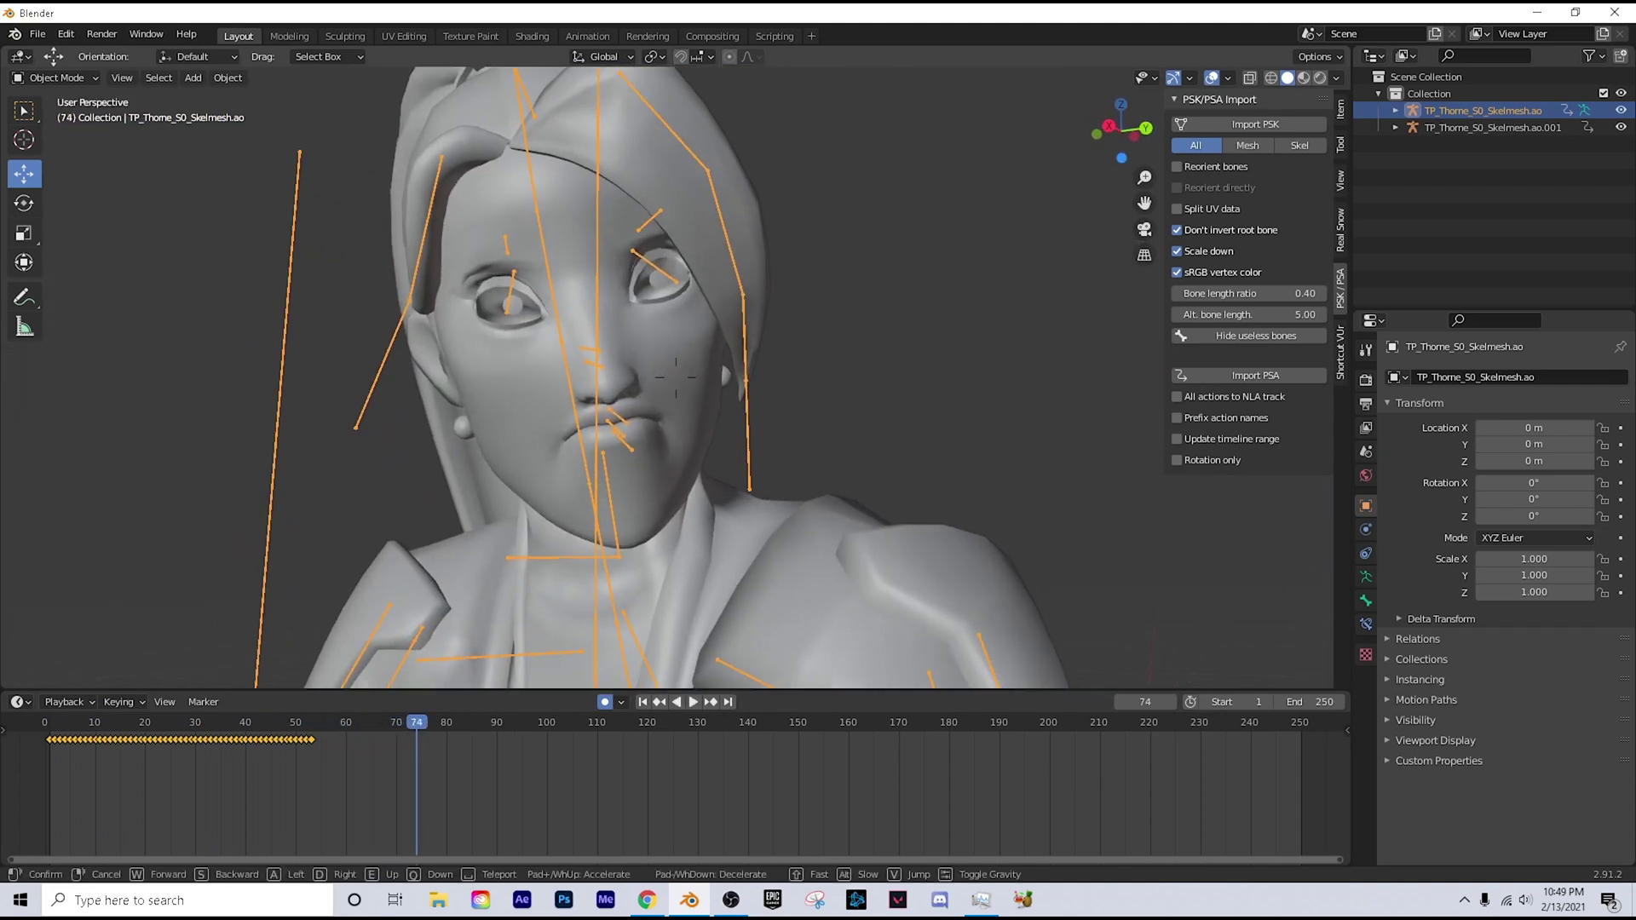
key(s)
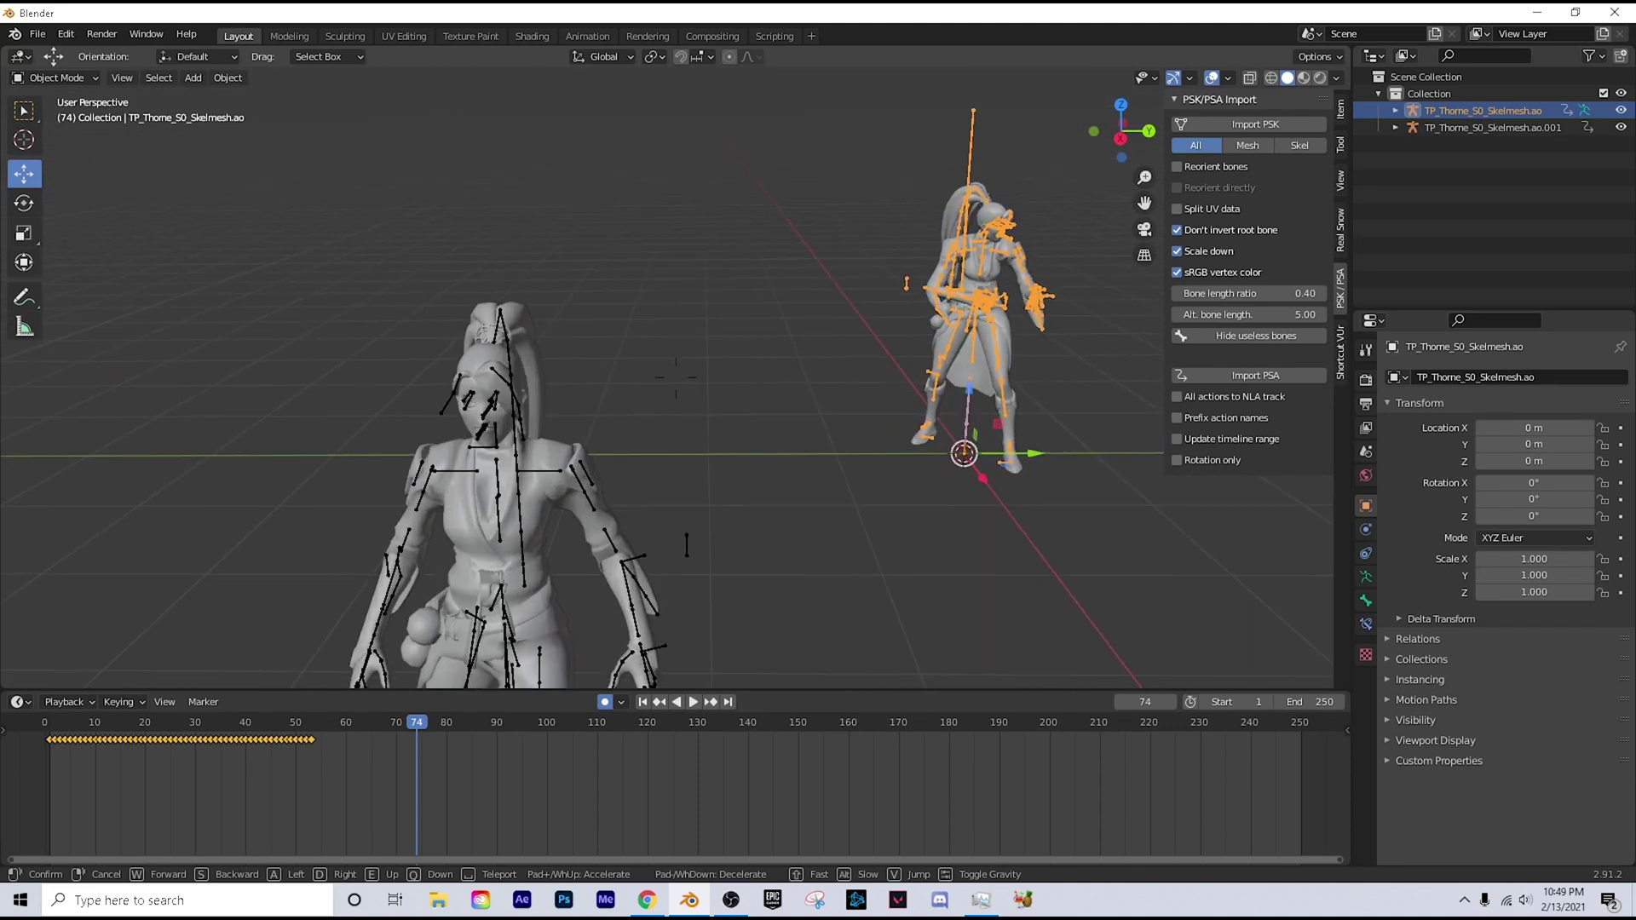
click(676, 378)
drag(700, 308, 541, 526)
key(Delete)
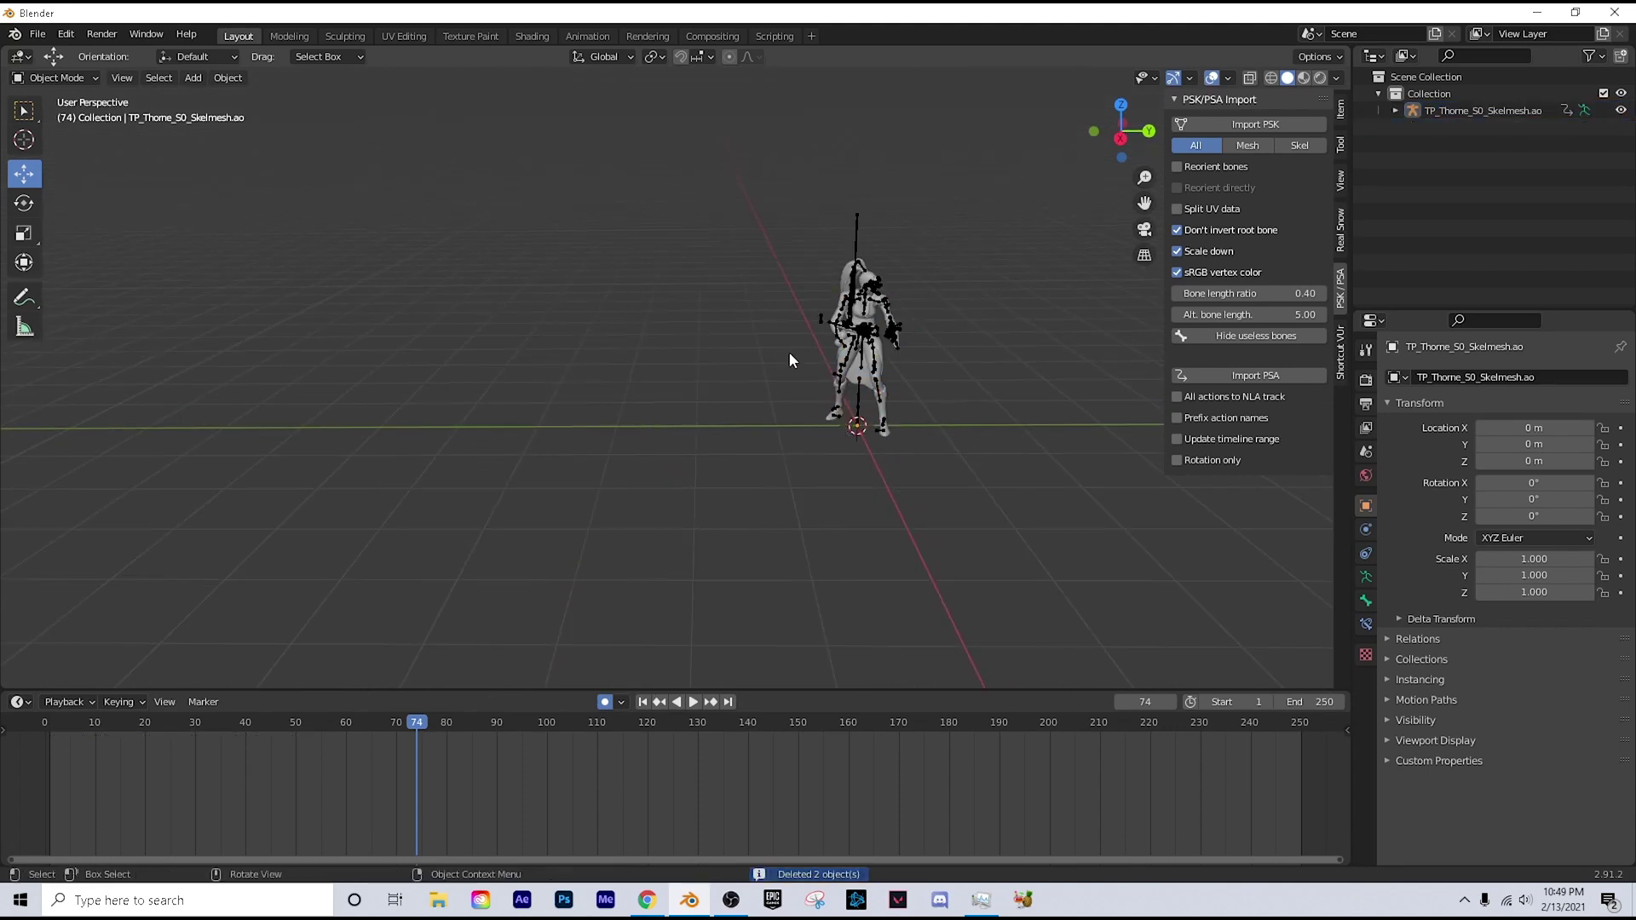
Step: Append TP_Thorne_S0_Skelmesh.ao and .mo from Sage.blend and move the new Sage to about X 3.5 m, Y -5.9 m
click(37, 33)
click(68, 216)
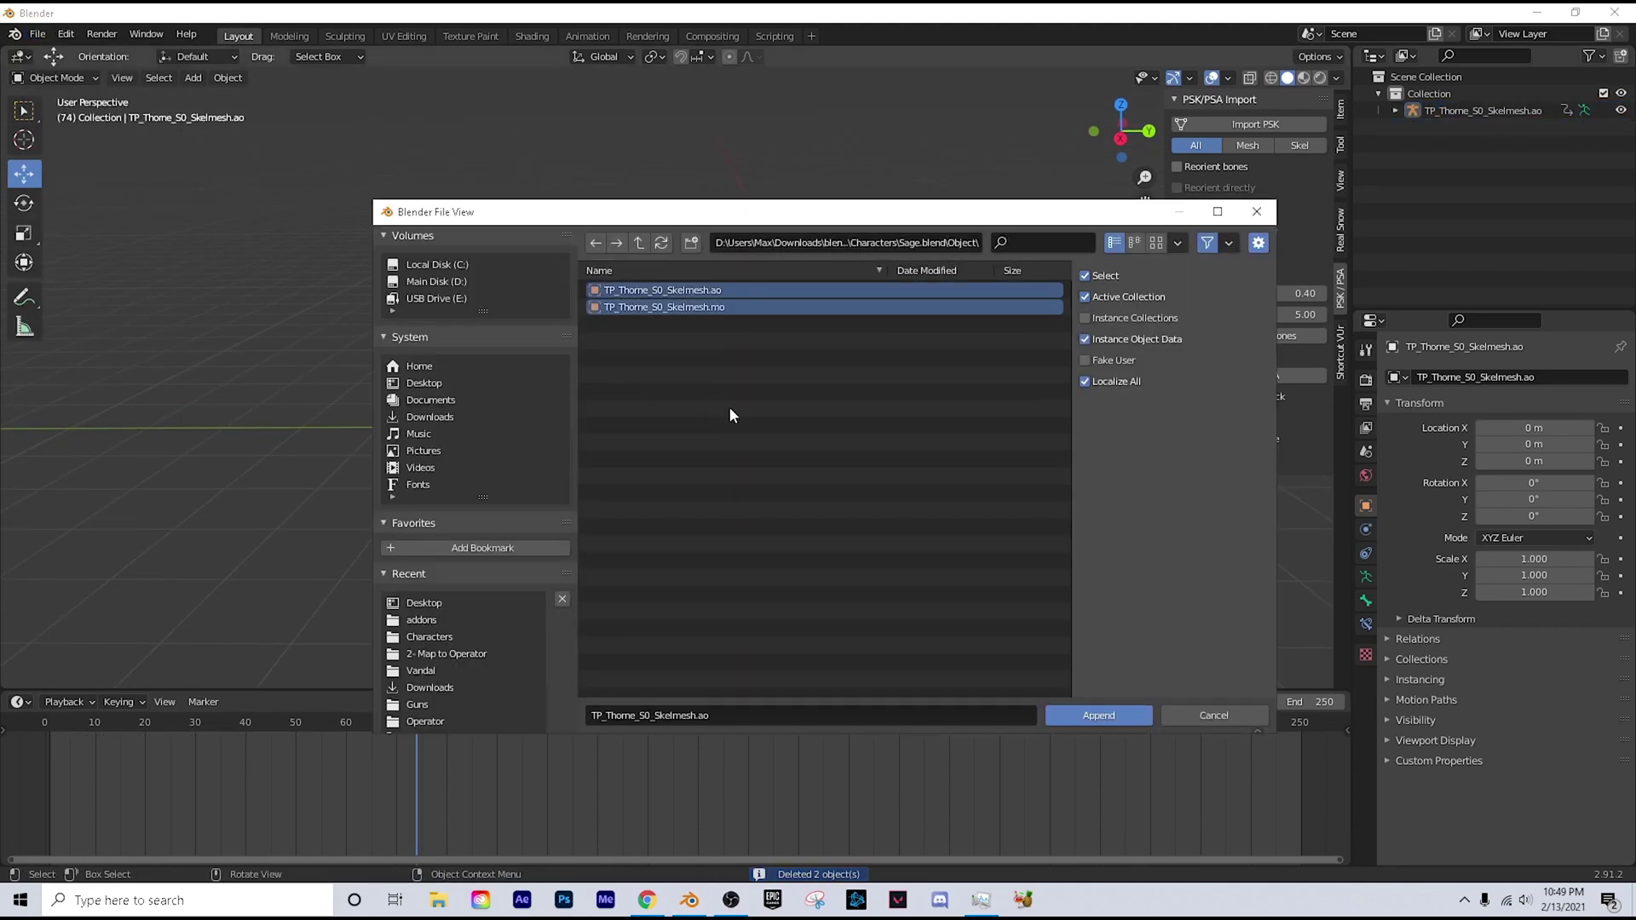
click(1121, 710)
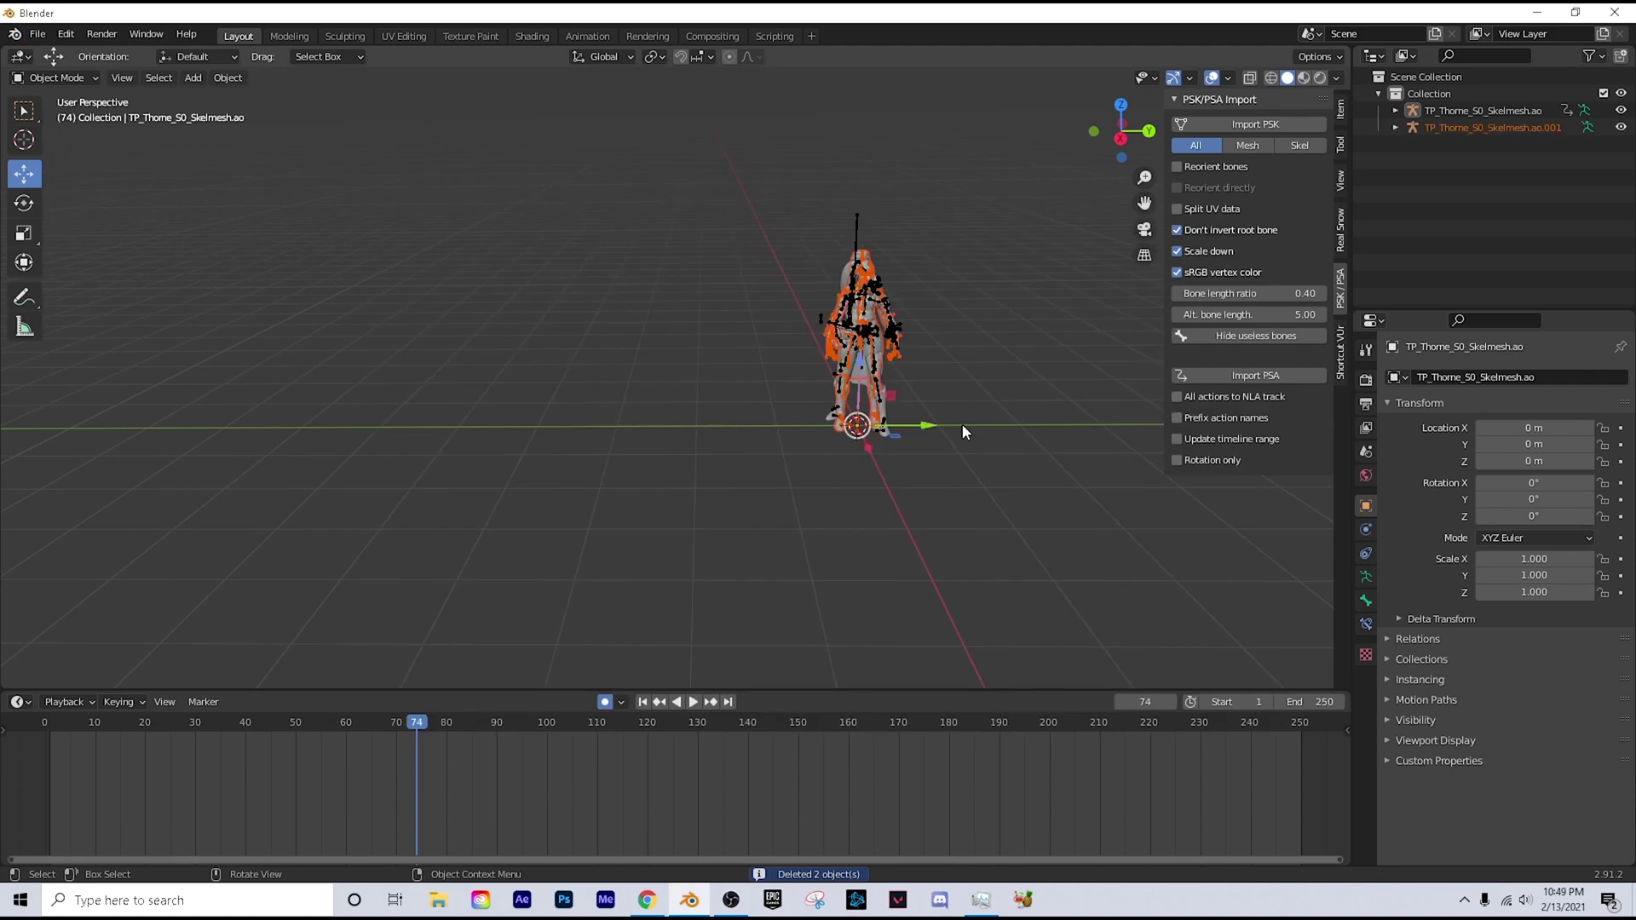
drag(963, 424, 471, 442)
drag(371, 452, 252, 580)
click(692, 356)
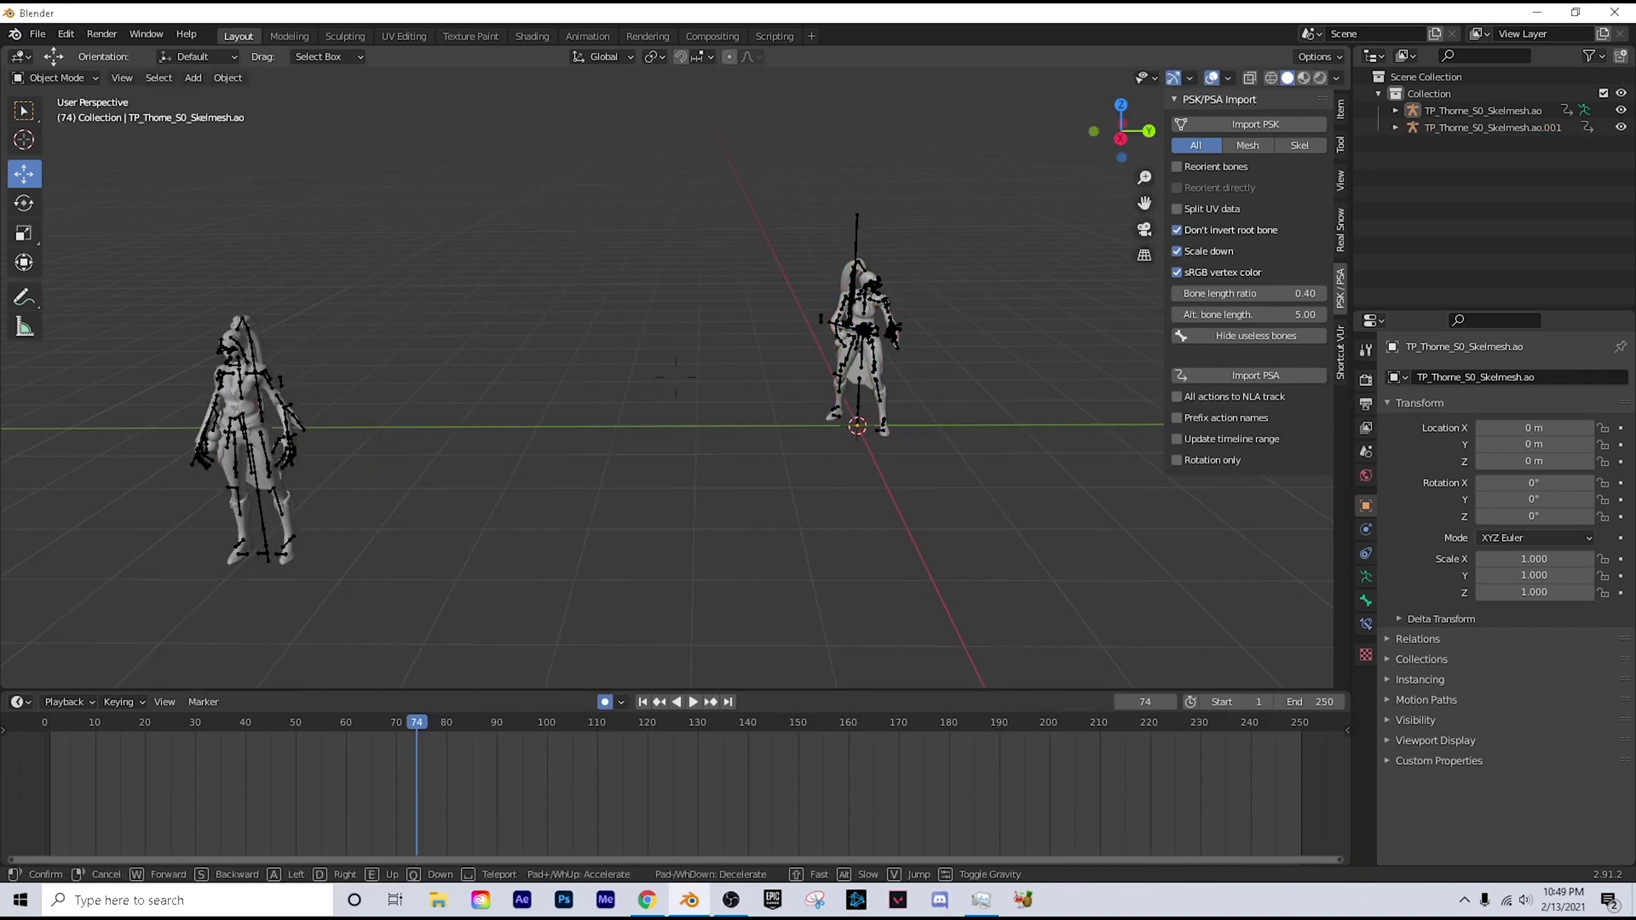
Step: Select the newly appended Sage's armature and switch it to Pose Mode
key(shift+grave)
key(w)
key(s)
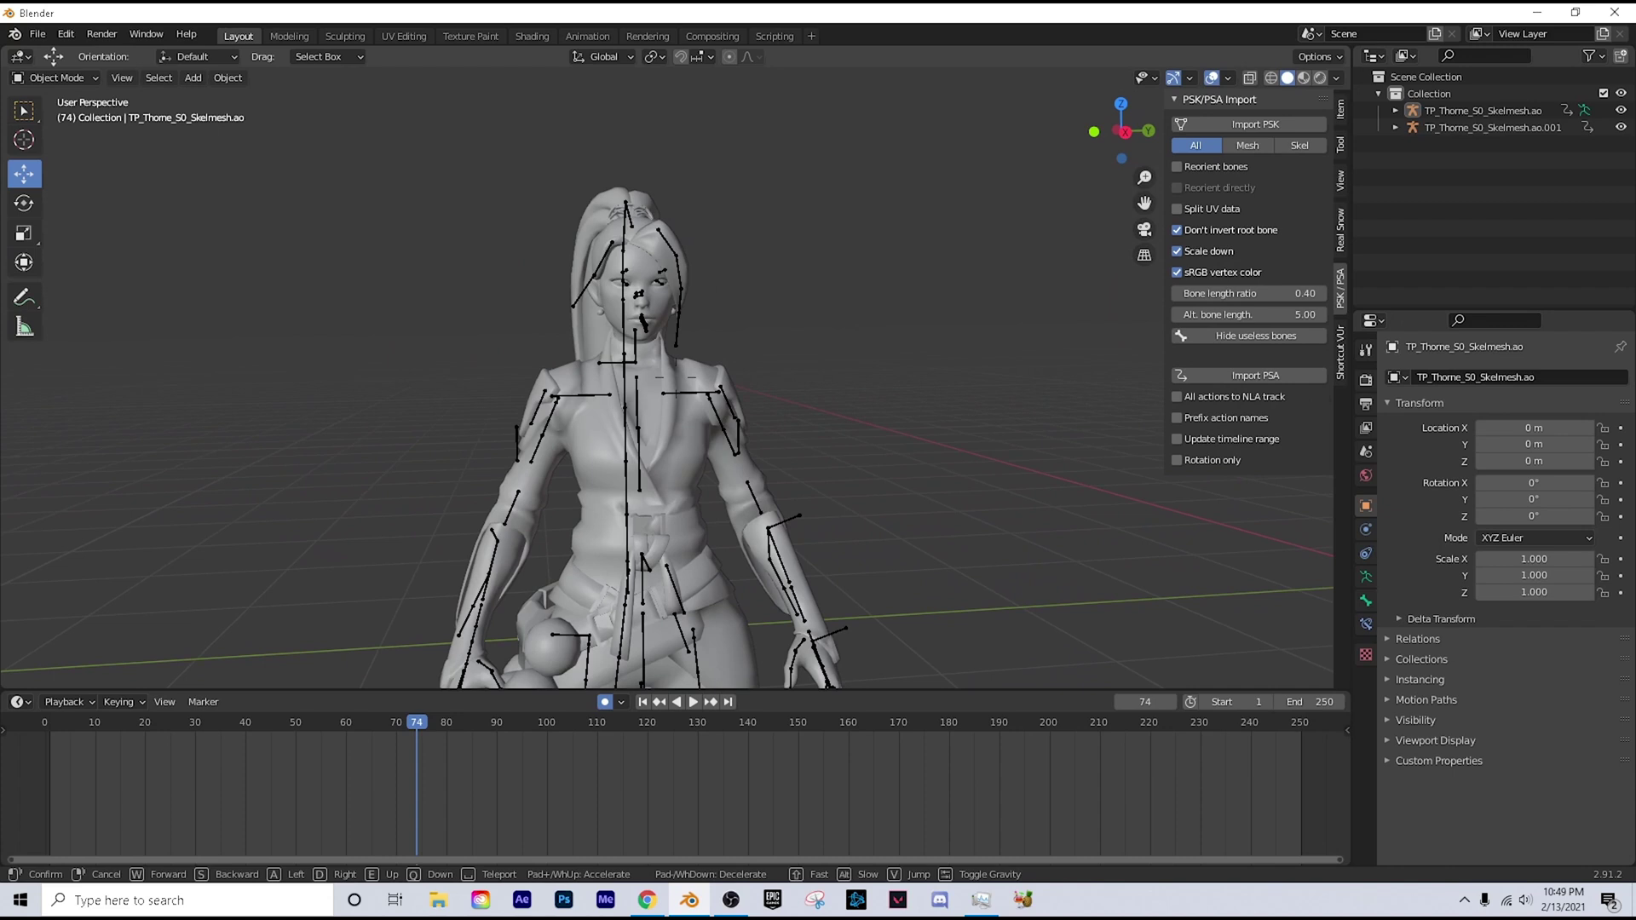
click(687, 304)
click(687, 304)
click(53, 78)
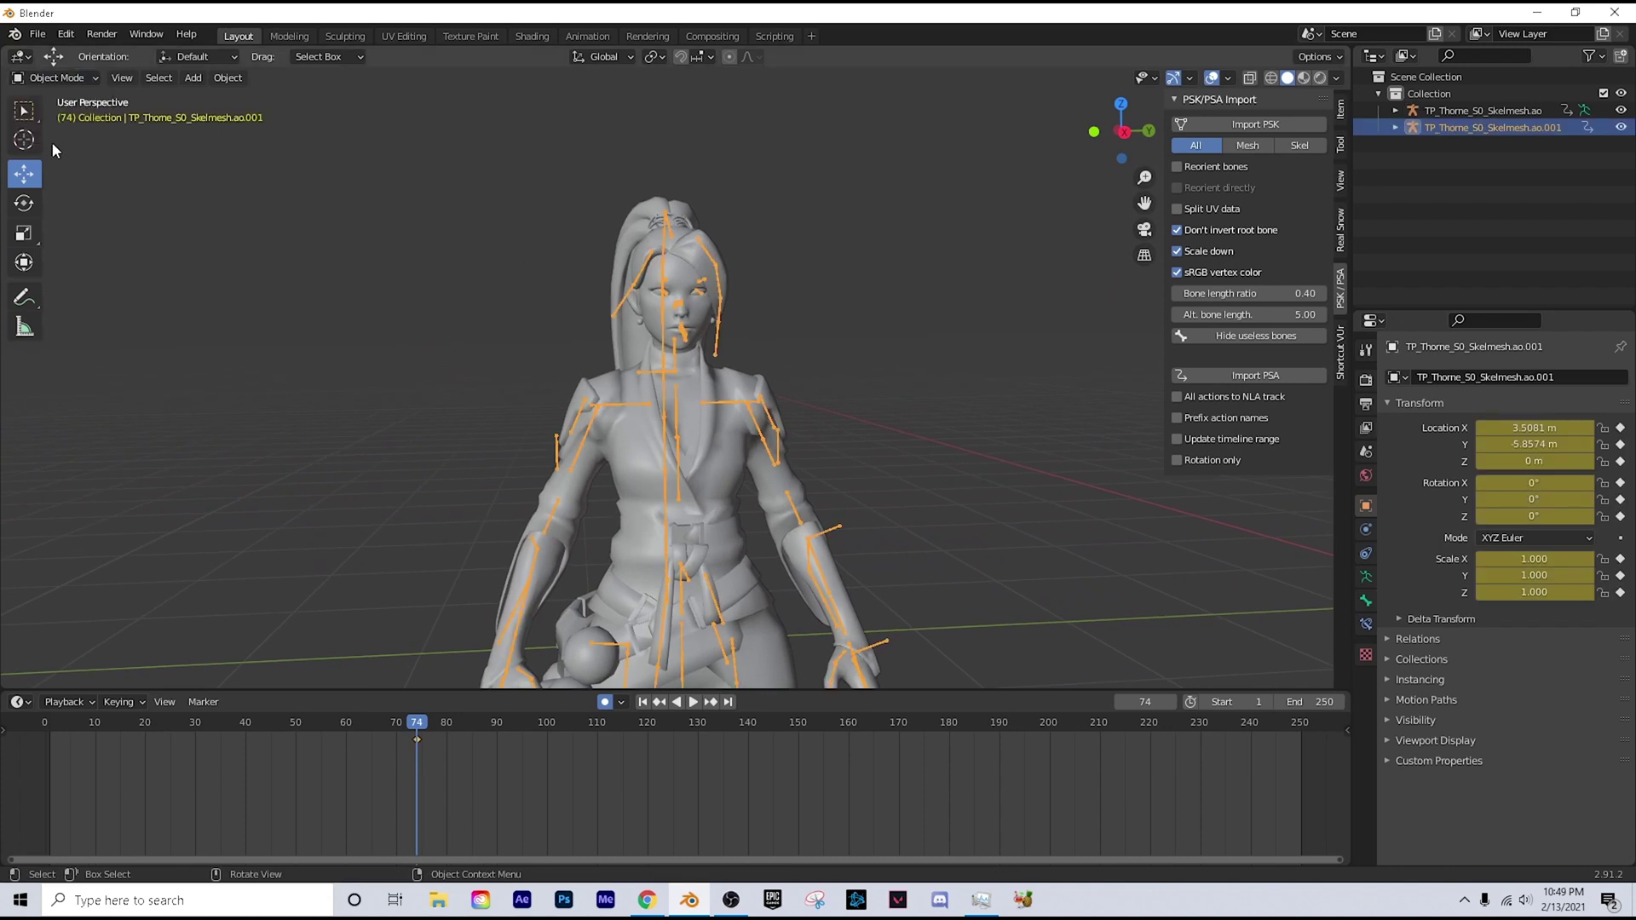
key(alt+a)
click(53, 78)
click(55, 124)
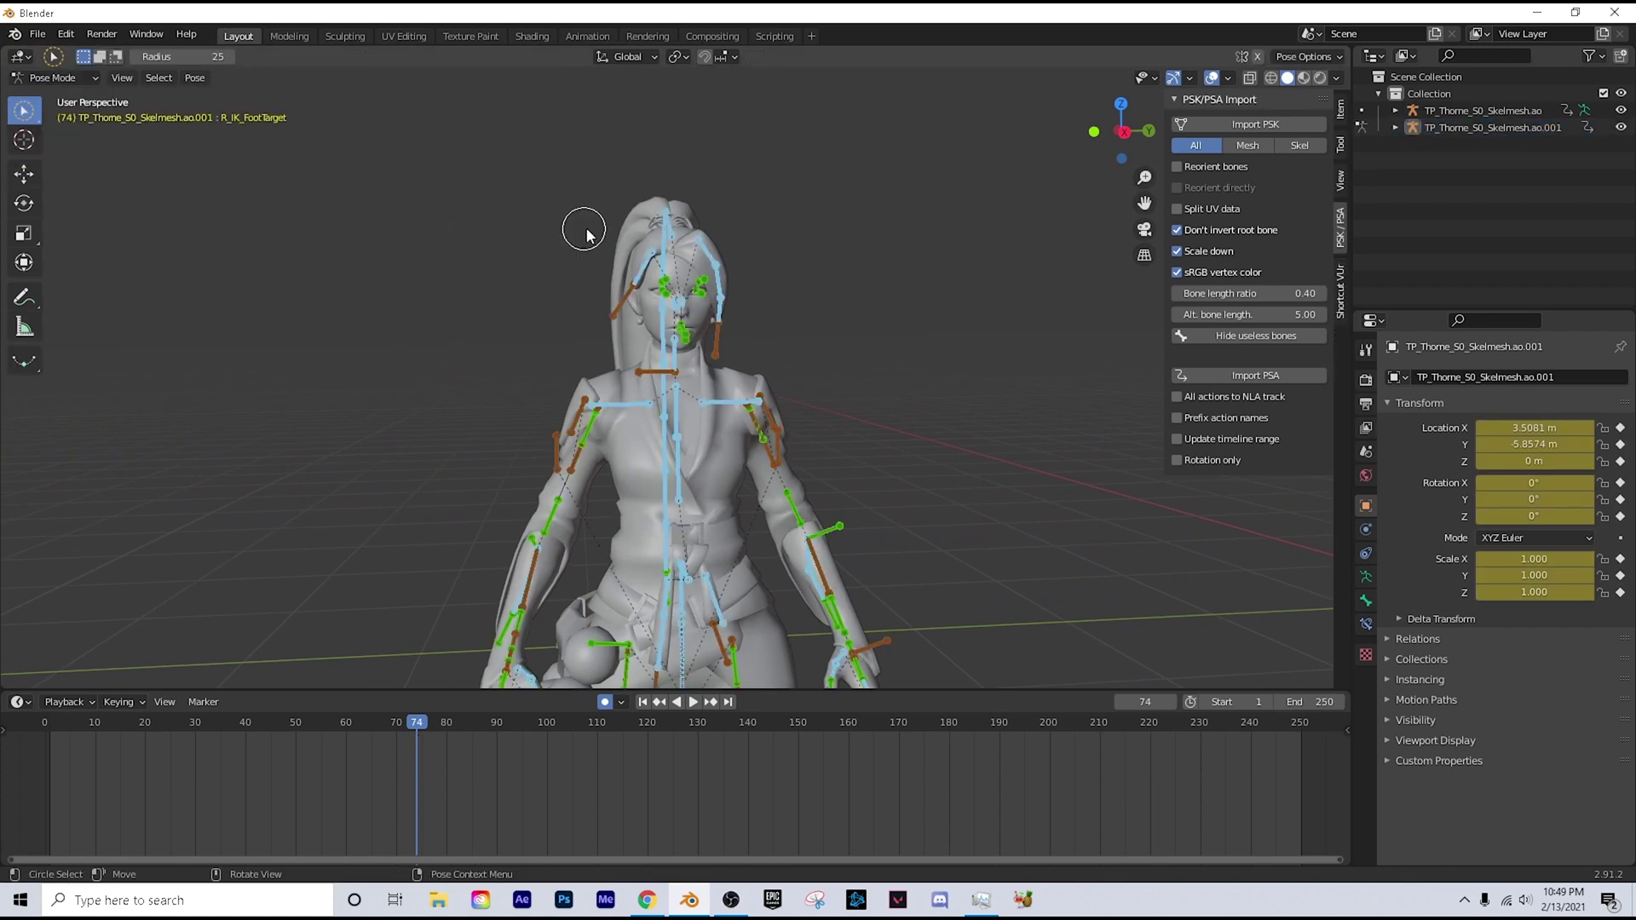
Step: Circle-select the new Sage's head, face and hair bones and insert Location keyframes at frame 74
key(alt+a)
drag(783, 225, 637, 271)
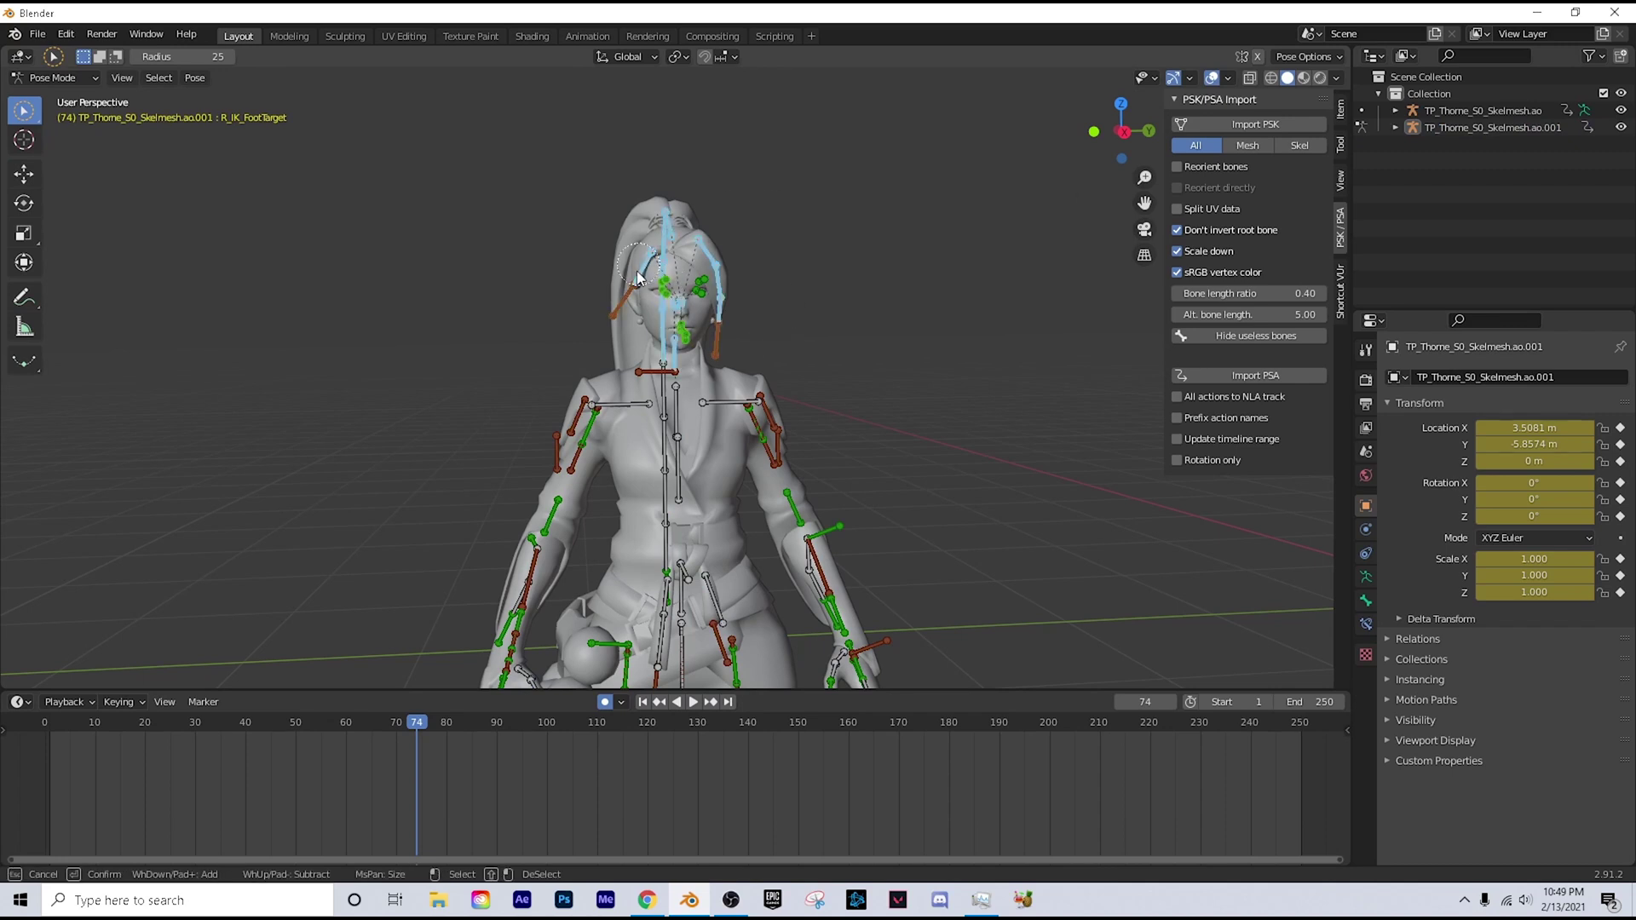
drag(813, 282, 672, 275)
key(i)
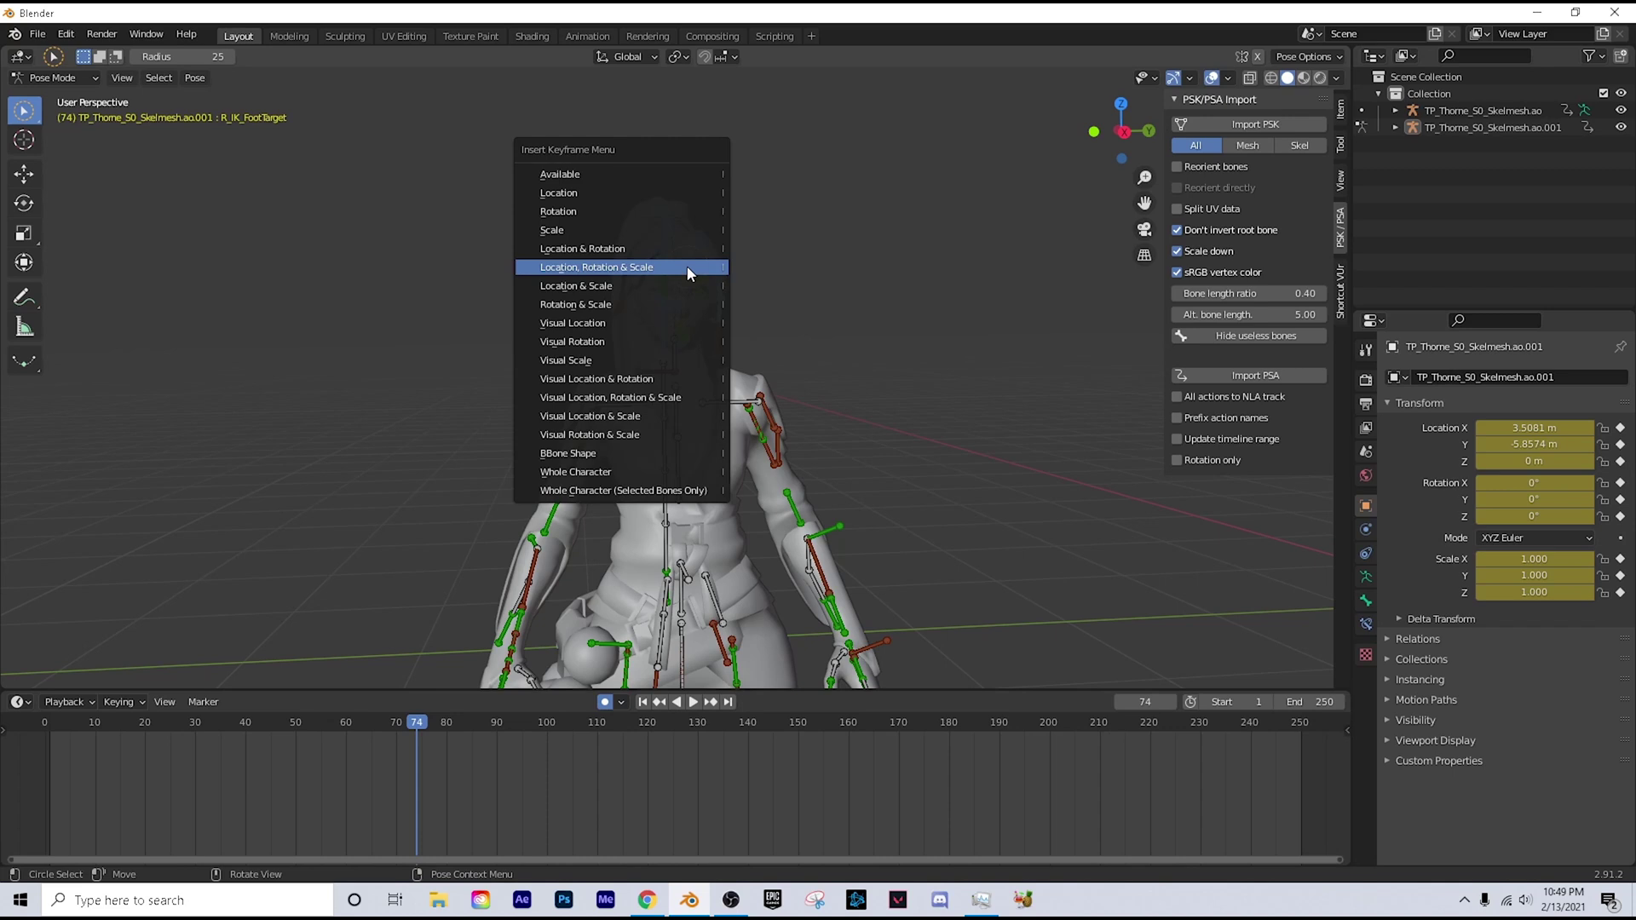
click(592, 193)
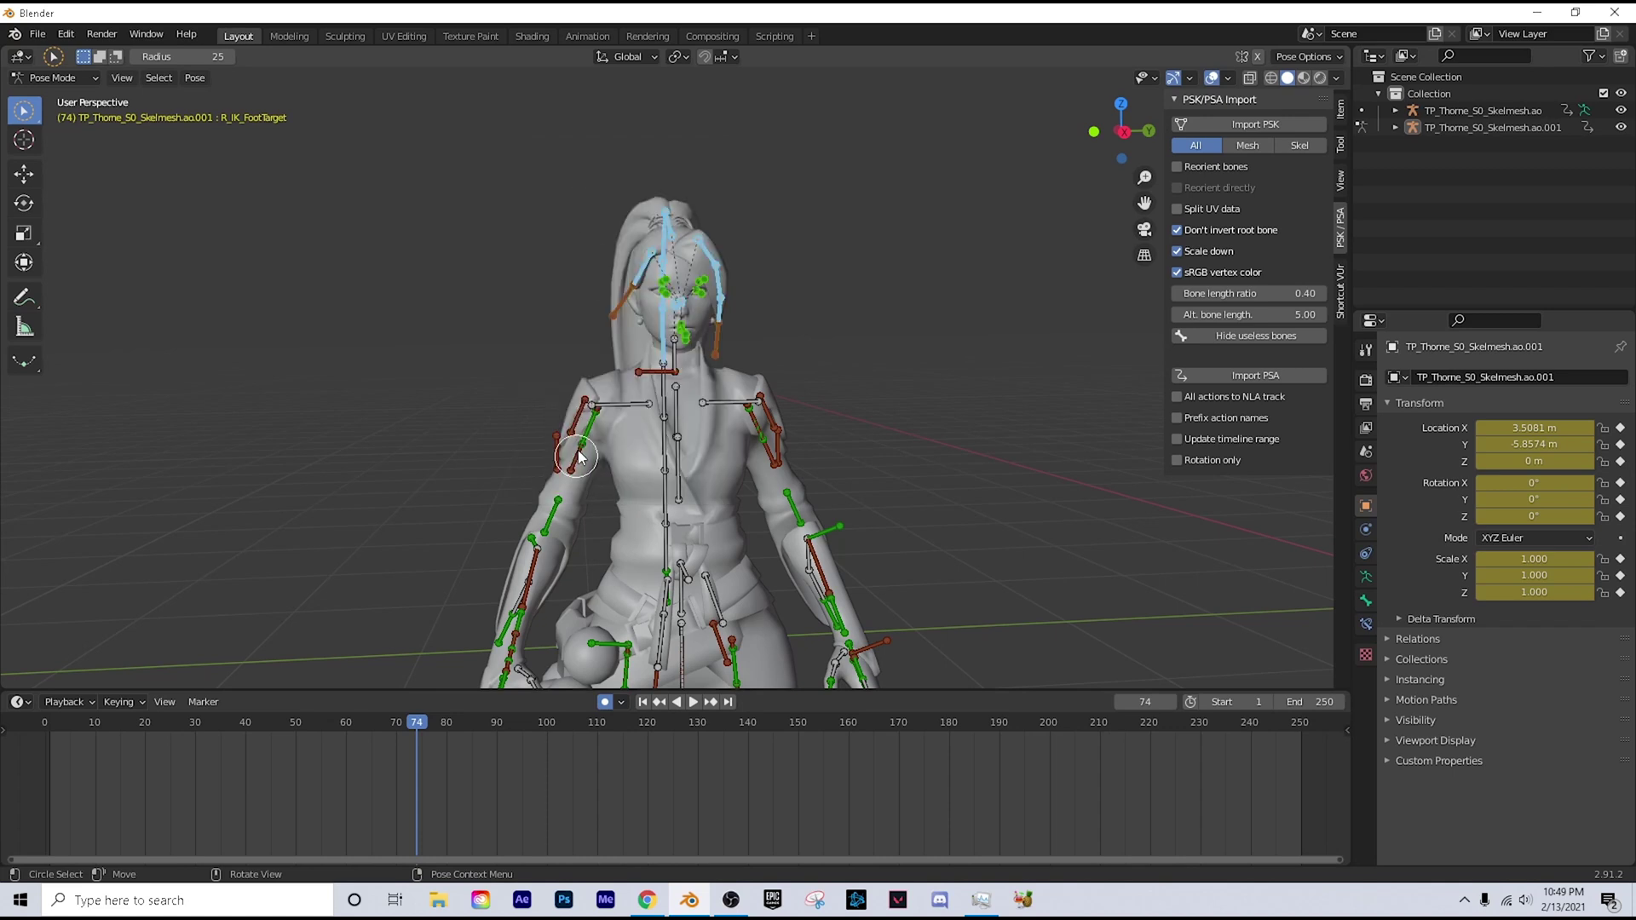
Step: Copy the head bones' keyframes at frame 74 and paste them at the same frame
right_click(417, 738)
click(408, 666)
right_click(416, 738)
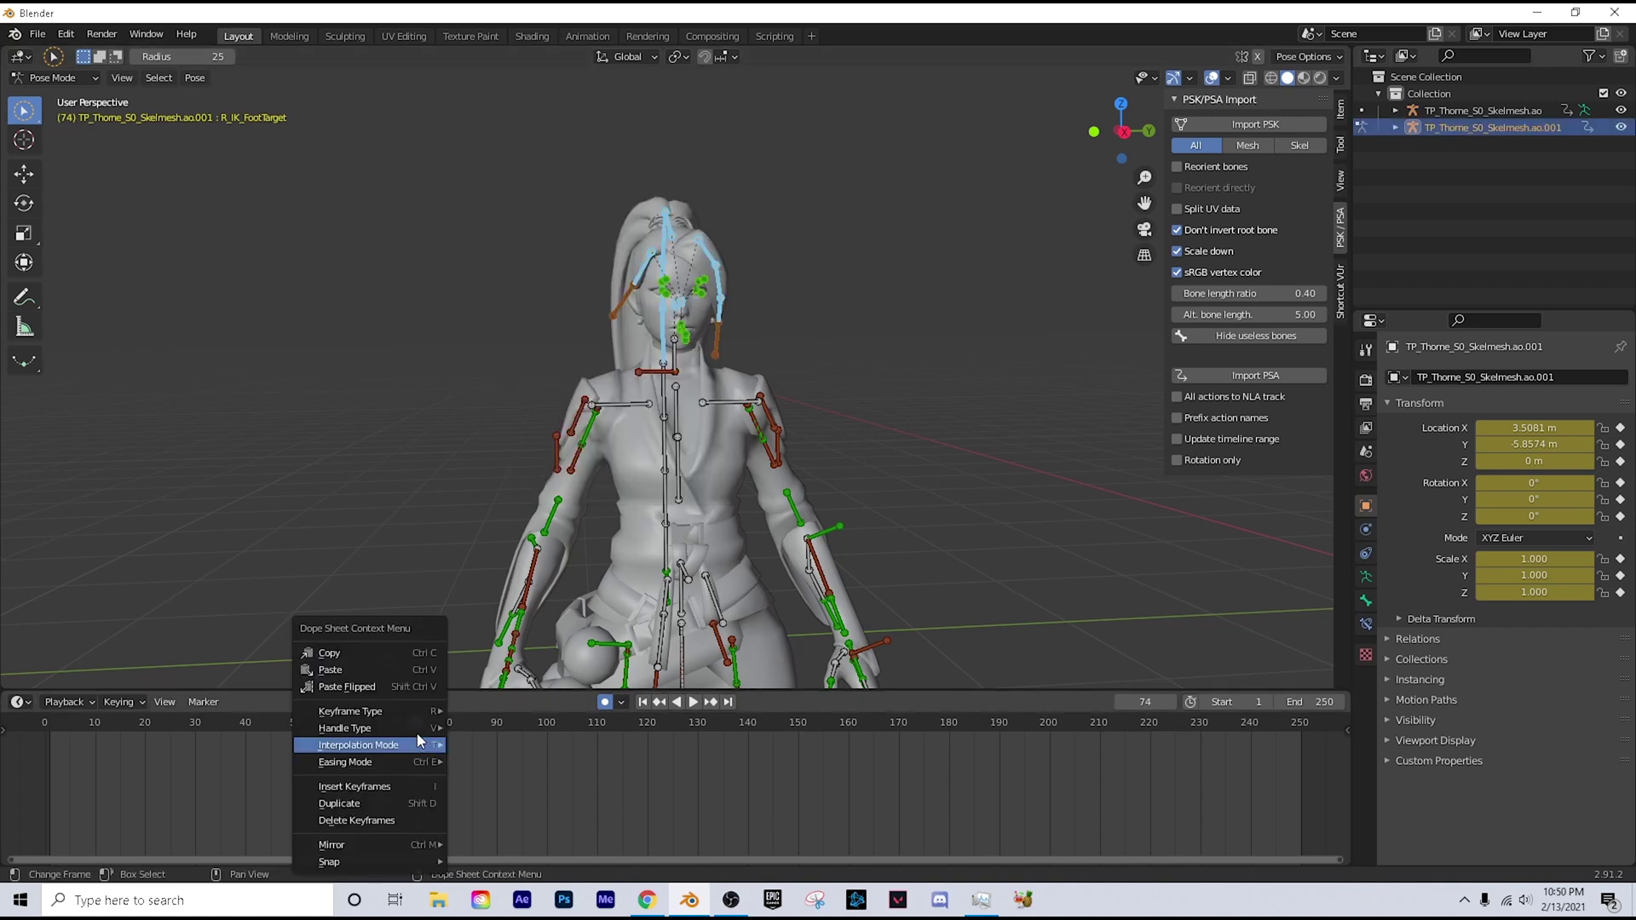
click(404, 653)
right_click(422, 654)
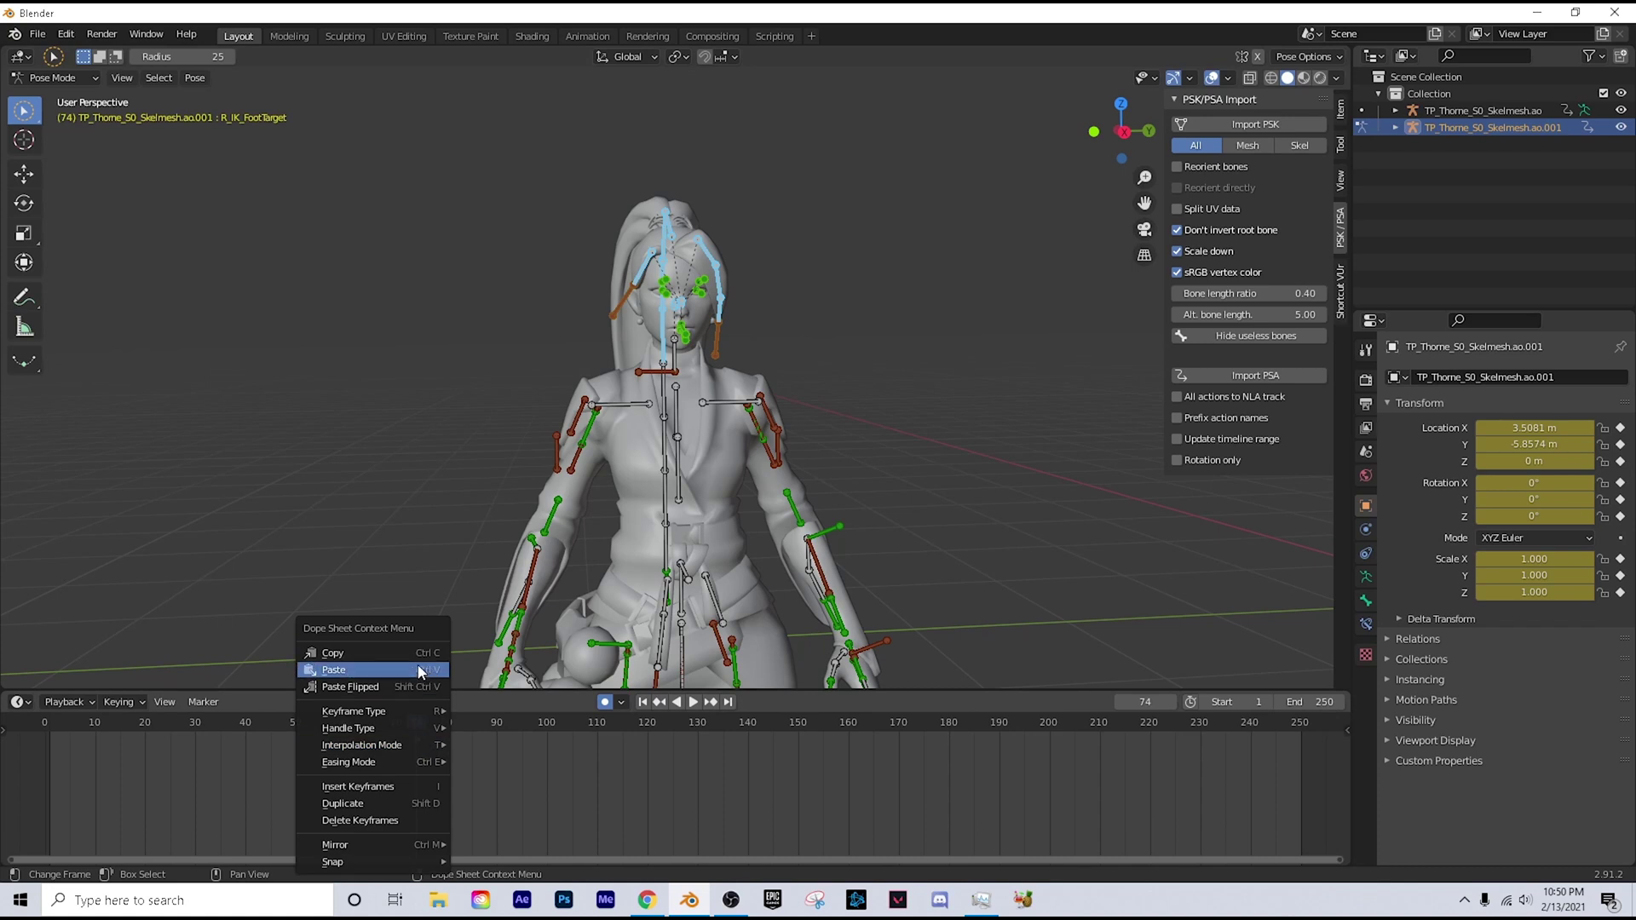
click(419, 671)
right_click(417, 735)
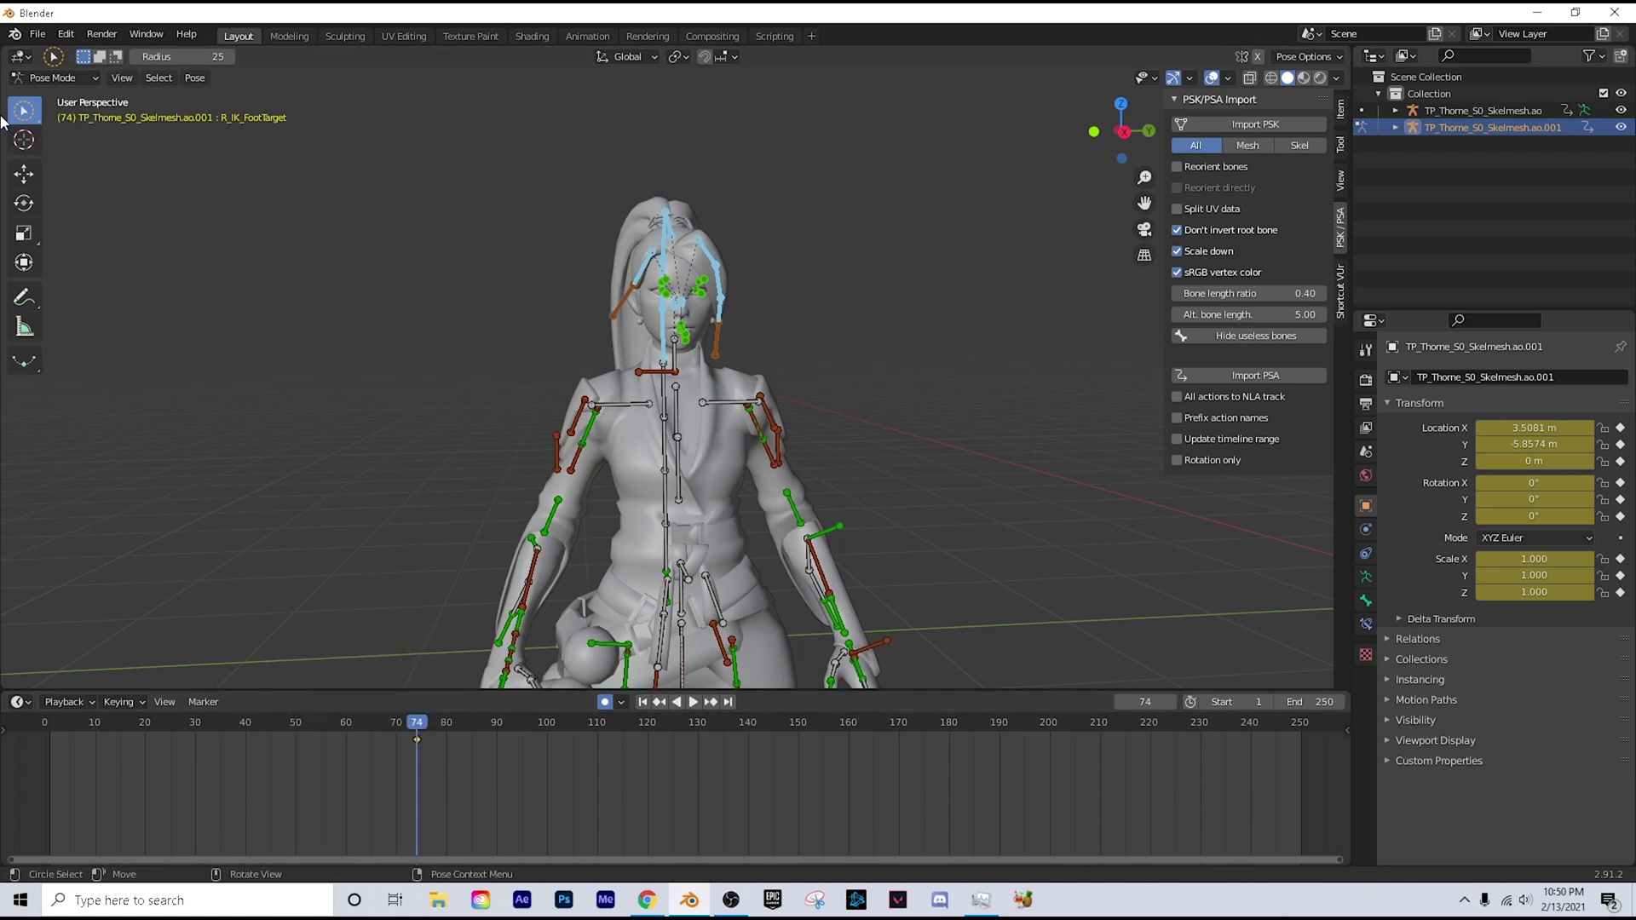
Step: Return the new Sage to Object Mode and put the original animated Sage's armature in Pose Mode
key(ctrl+Tab)
key(shift+grave)
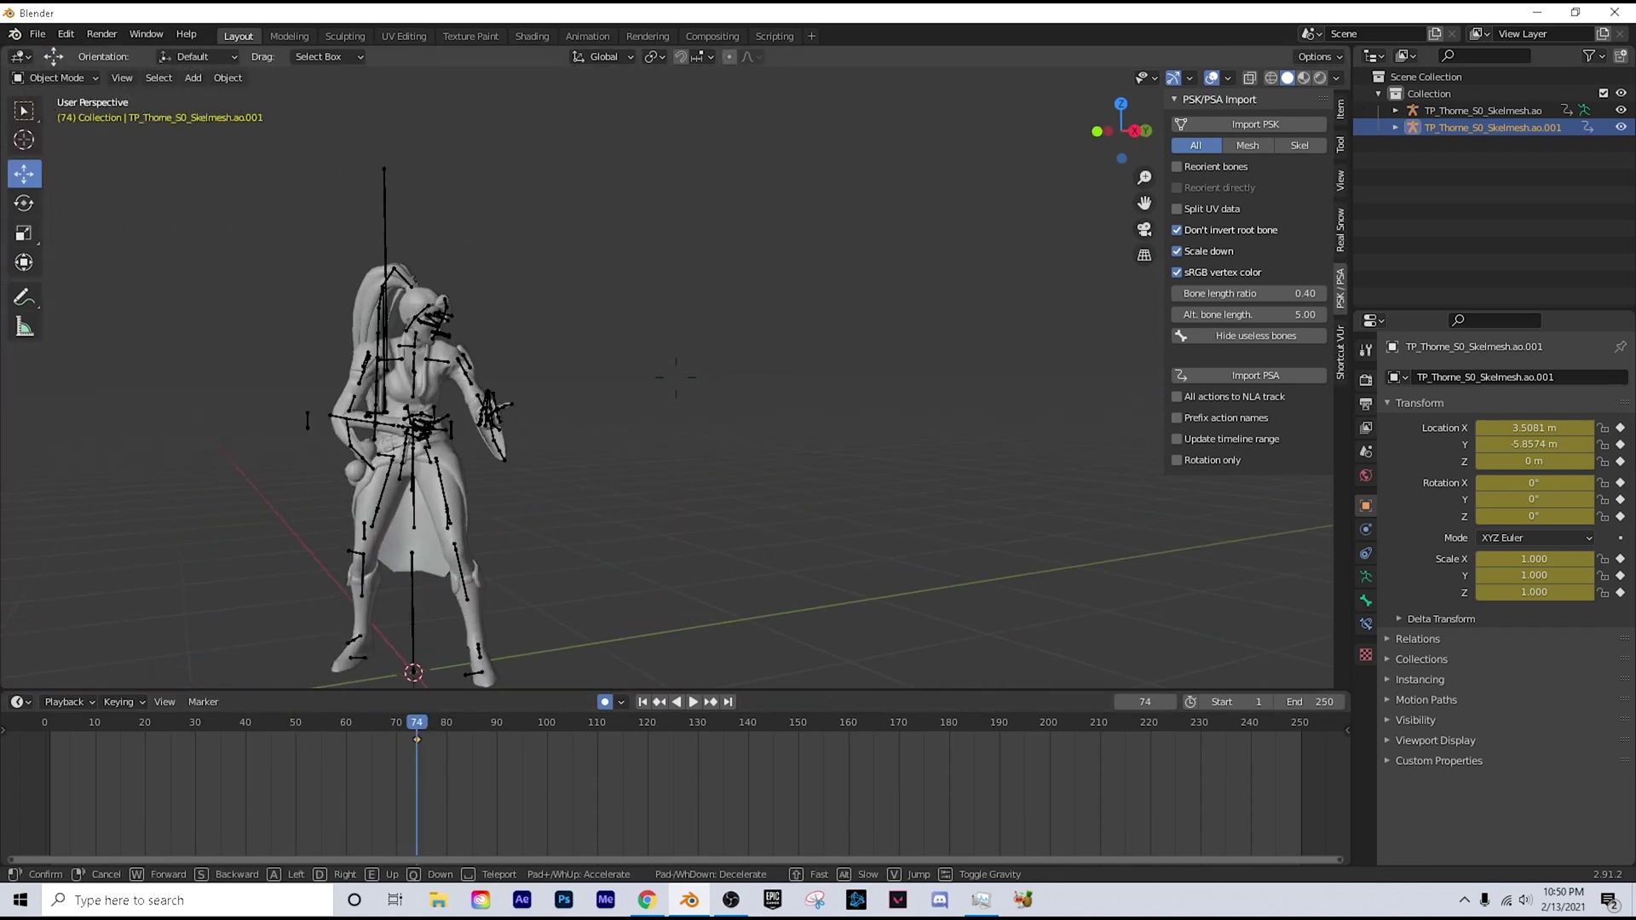
key(w)
key(s)
key(w)
click(675, 377)
click(686, 349)
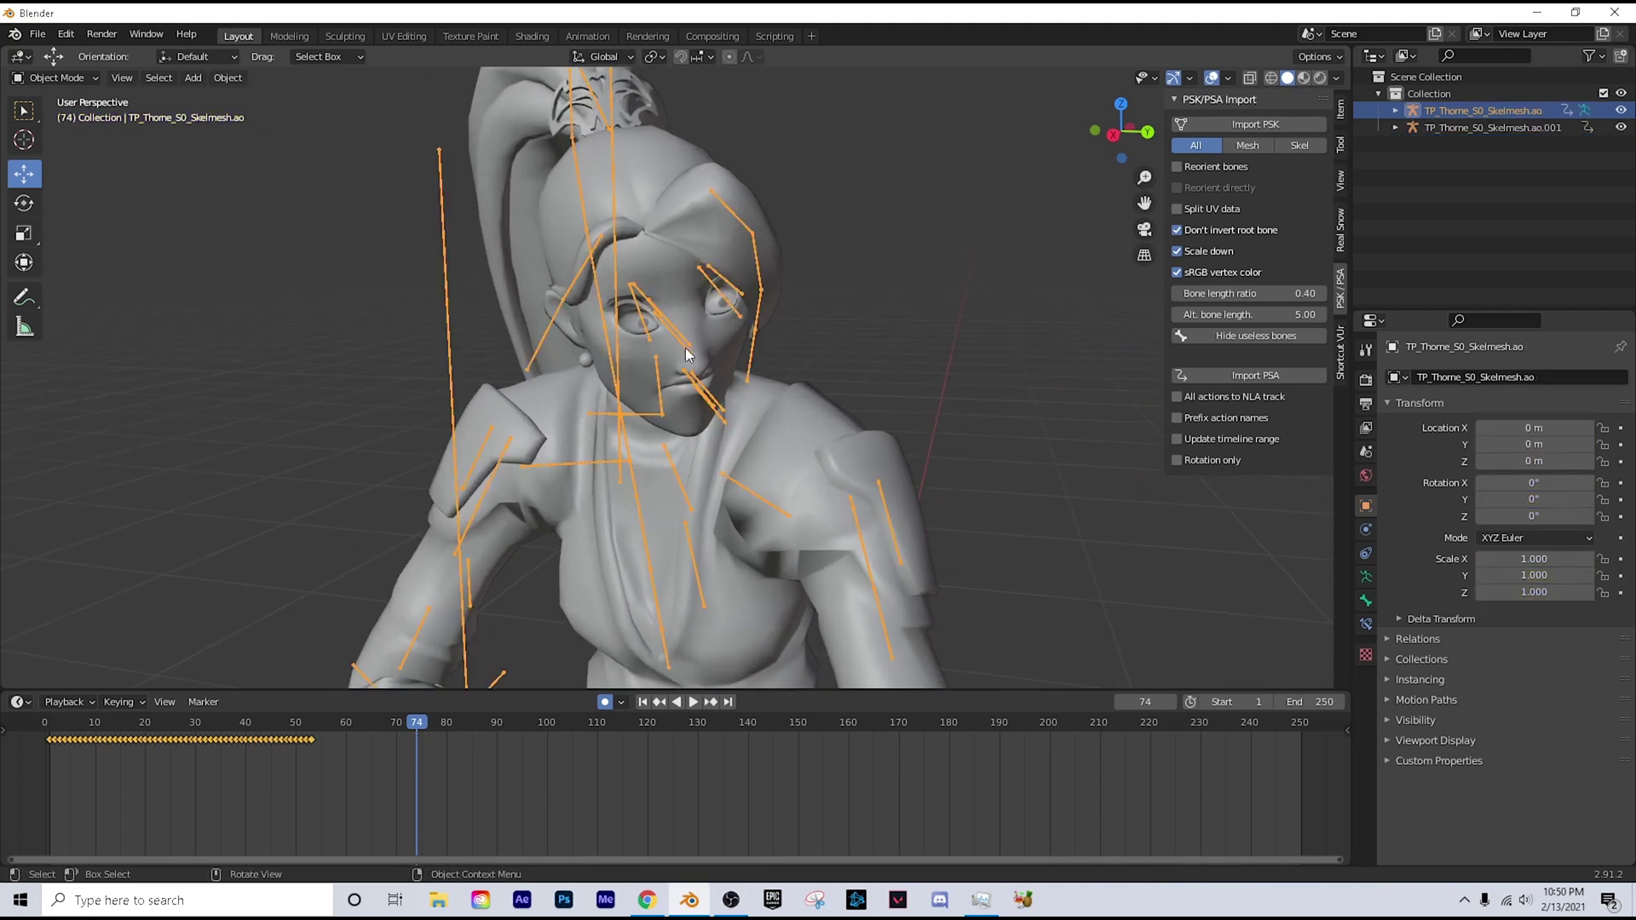
click(57, 78)
click(51, 138)
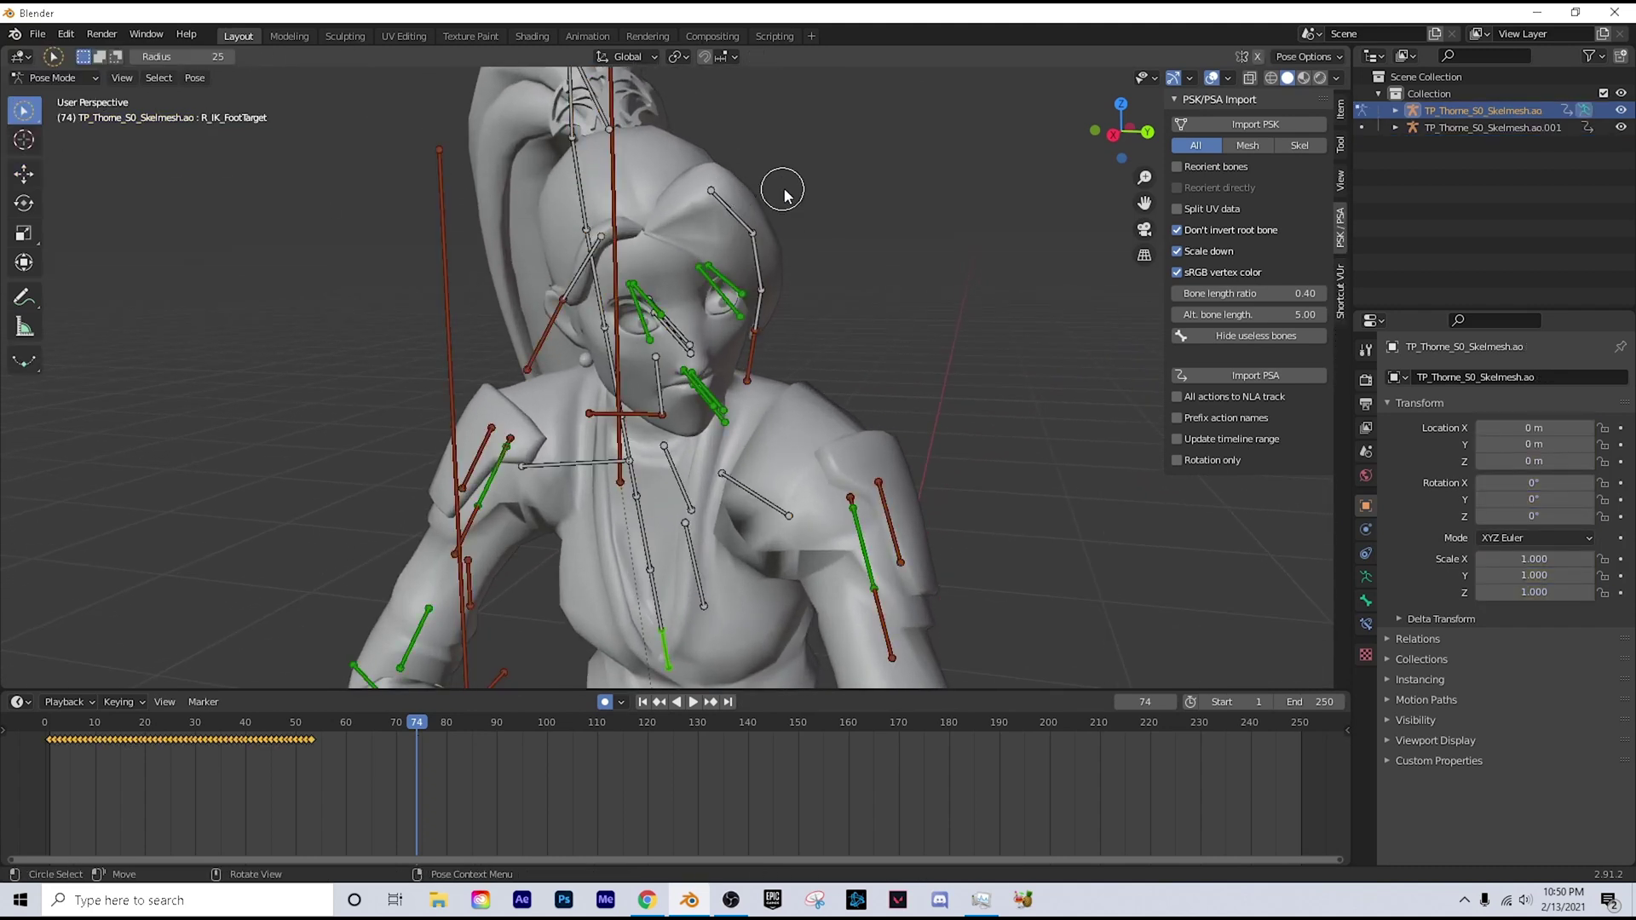
Step: Circle-select the original Sage's head, face and hair bones and delete their keyframes
key(shift+grave)
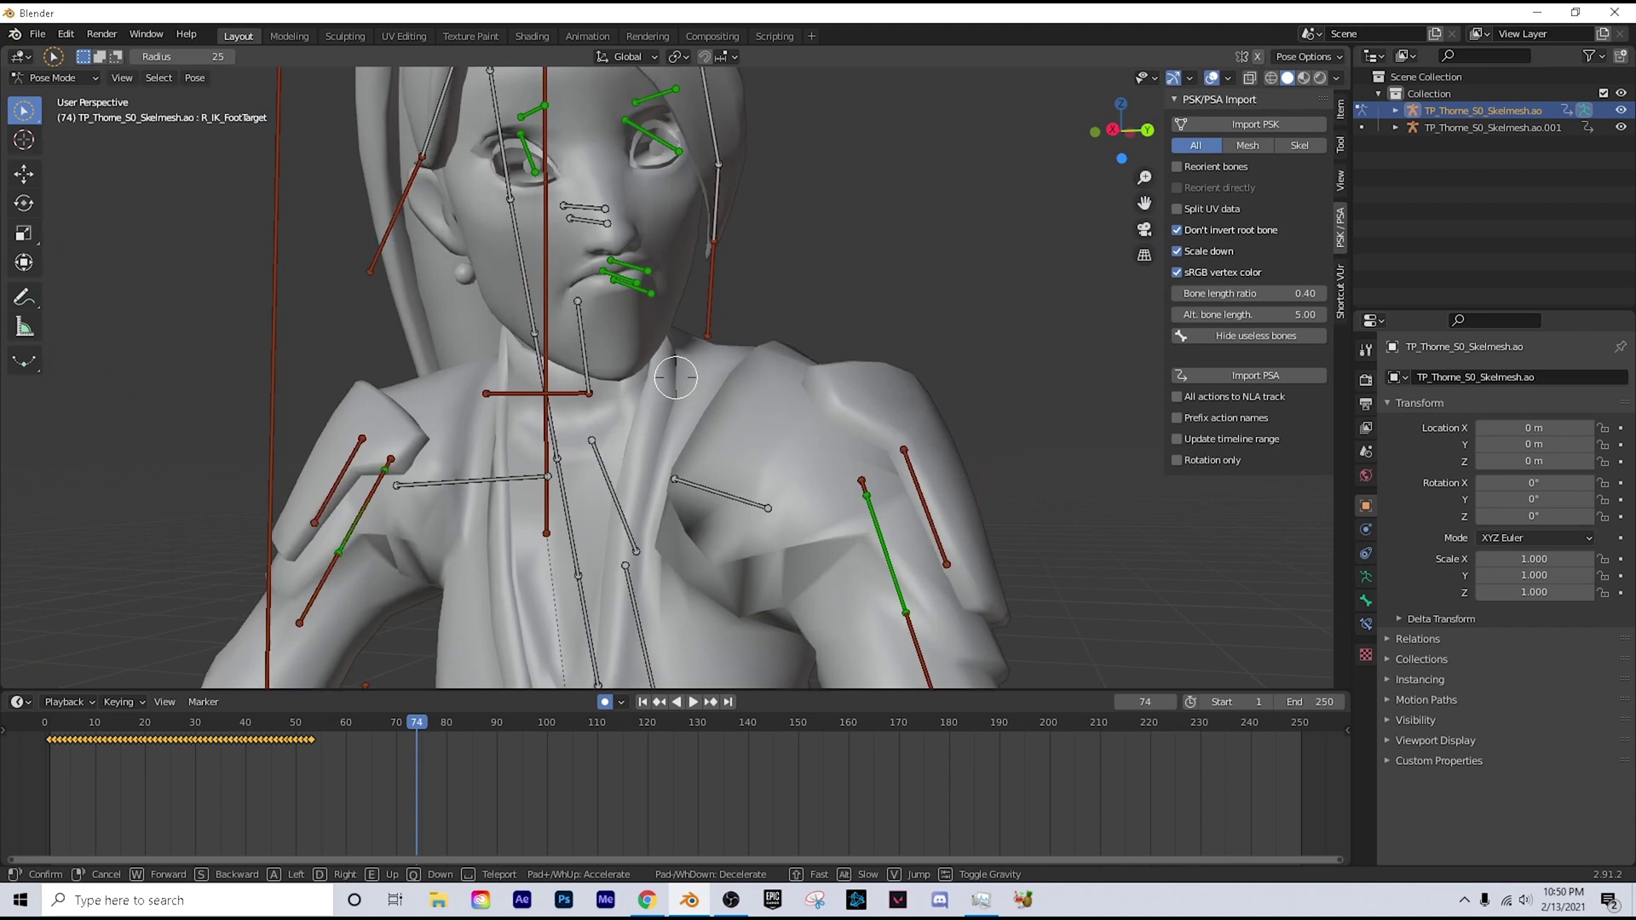
key(s)
click(675, 378)
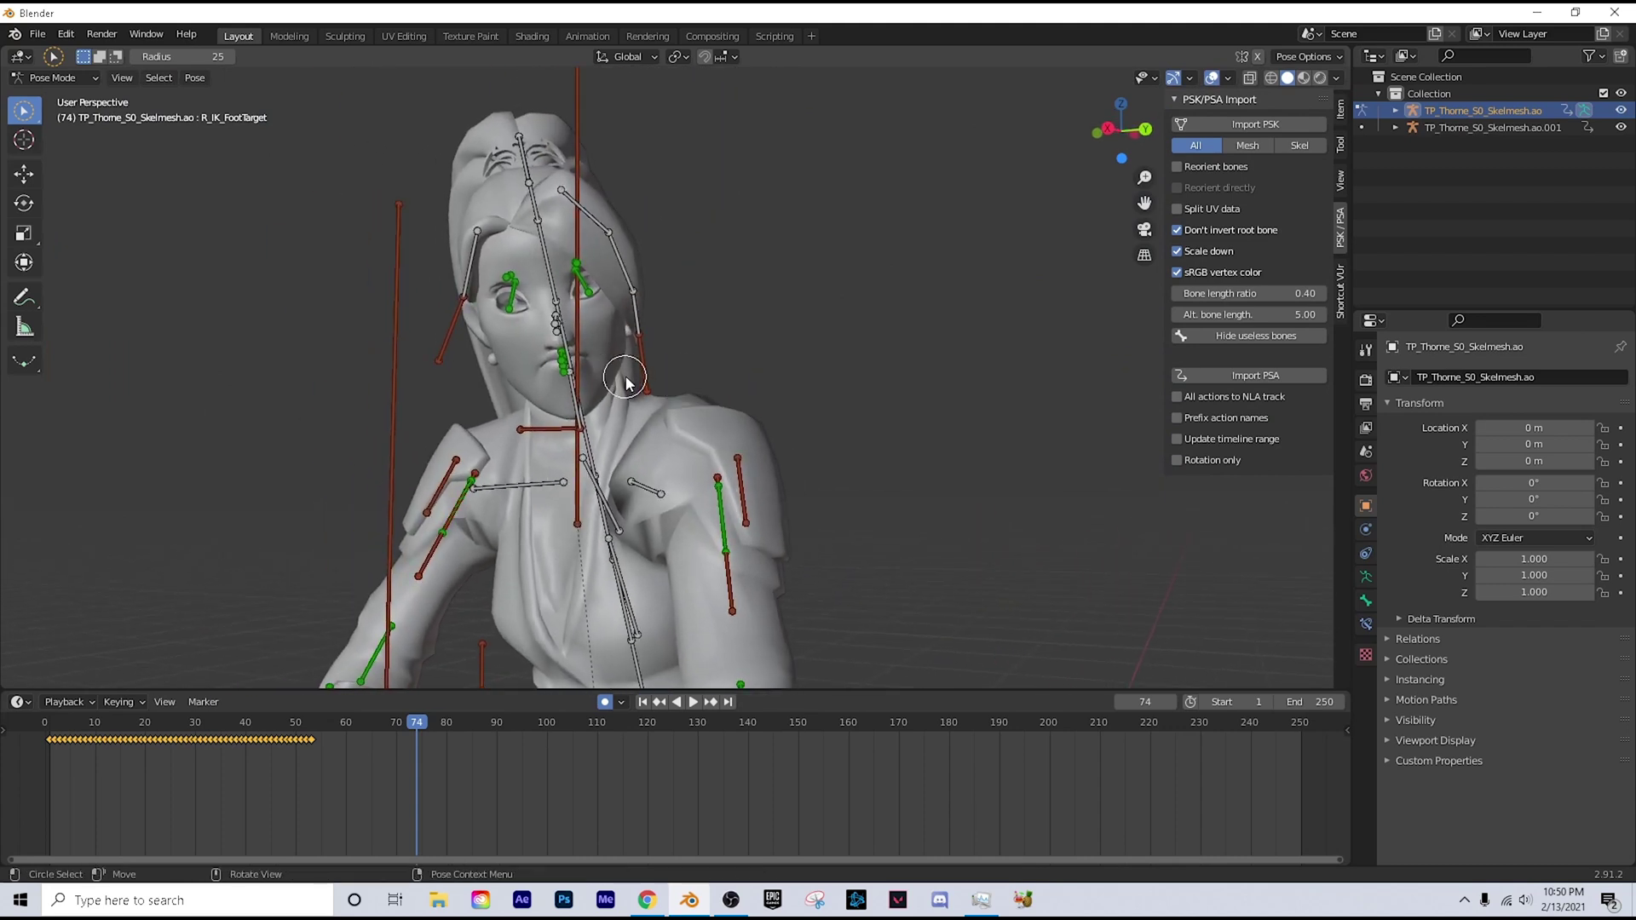
drag(626, 381, 642, 384)
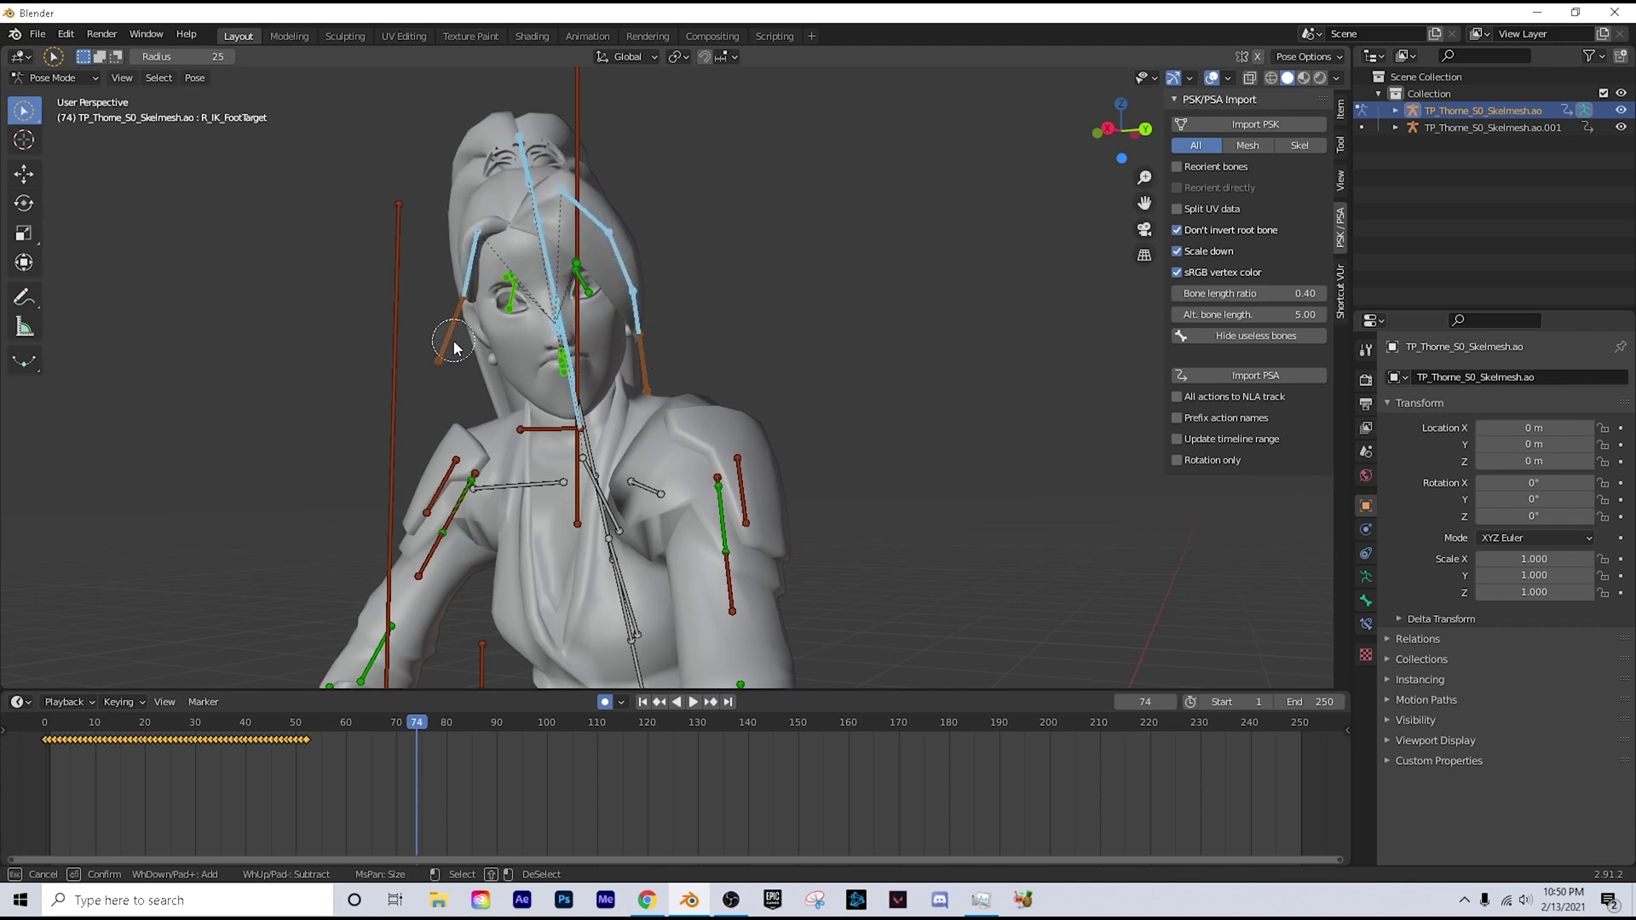
drag(455, 346, 456, 349)
Step: Insert Location keyframes on the original Sage's head bones at frame 74, try pasting the copied head pose, and undo the paste
key(ctrl+v)
key(i)
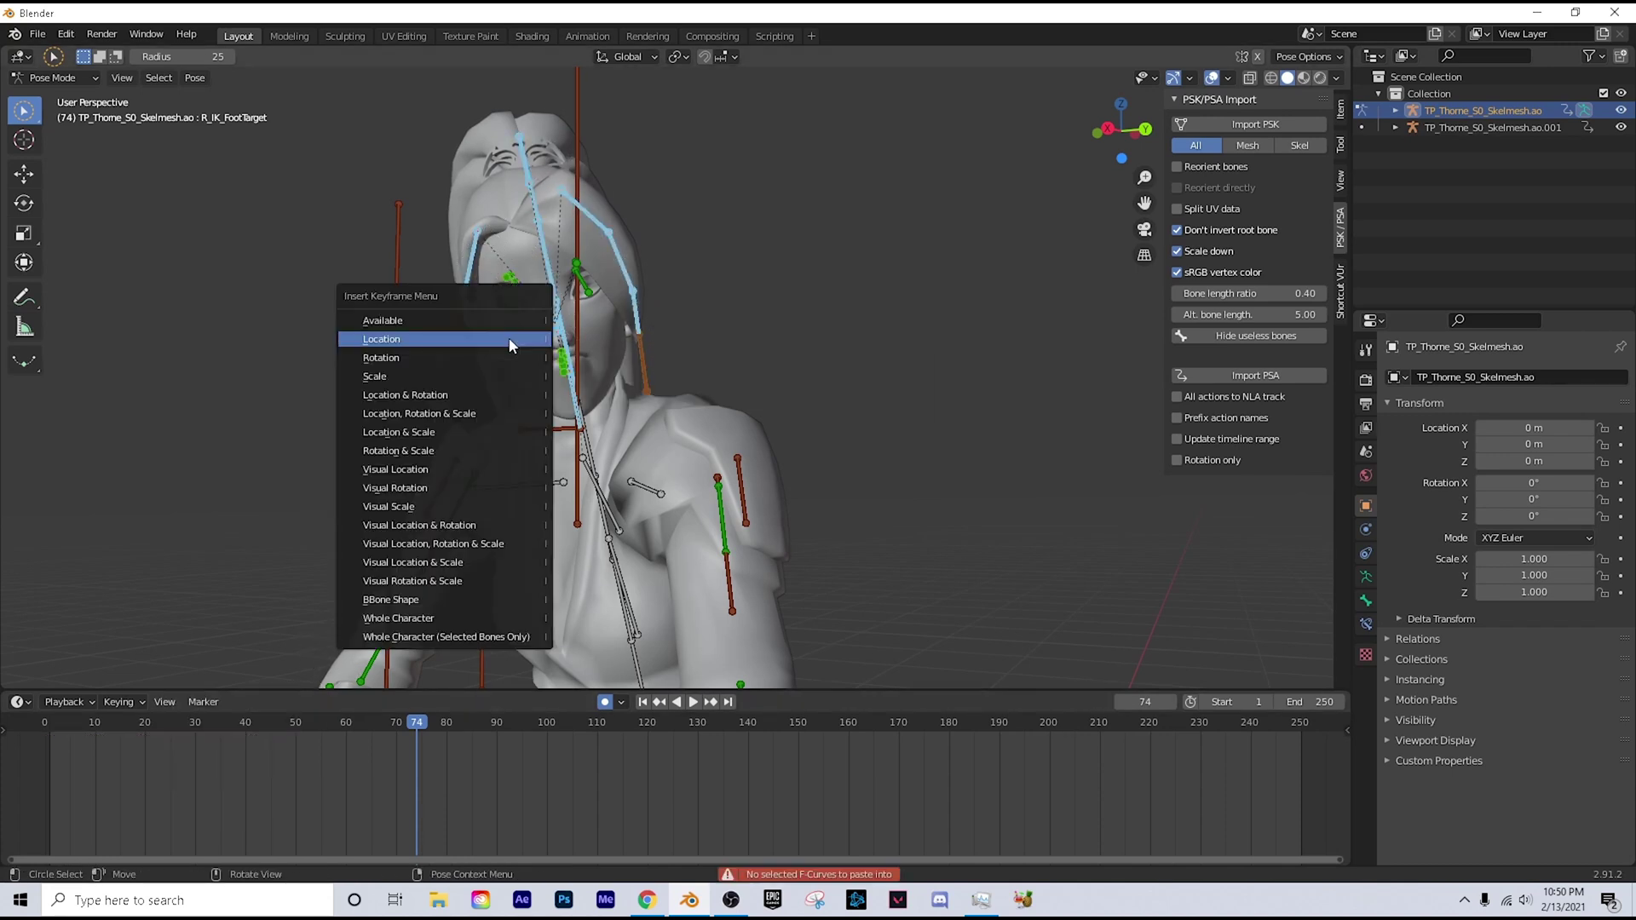
click(509, 339)
key(ctrl+v)
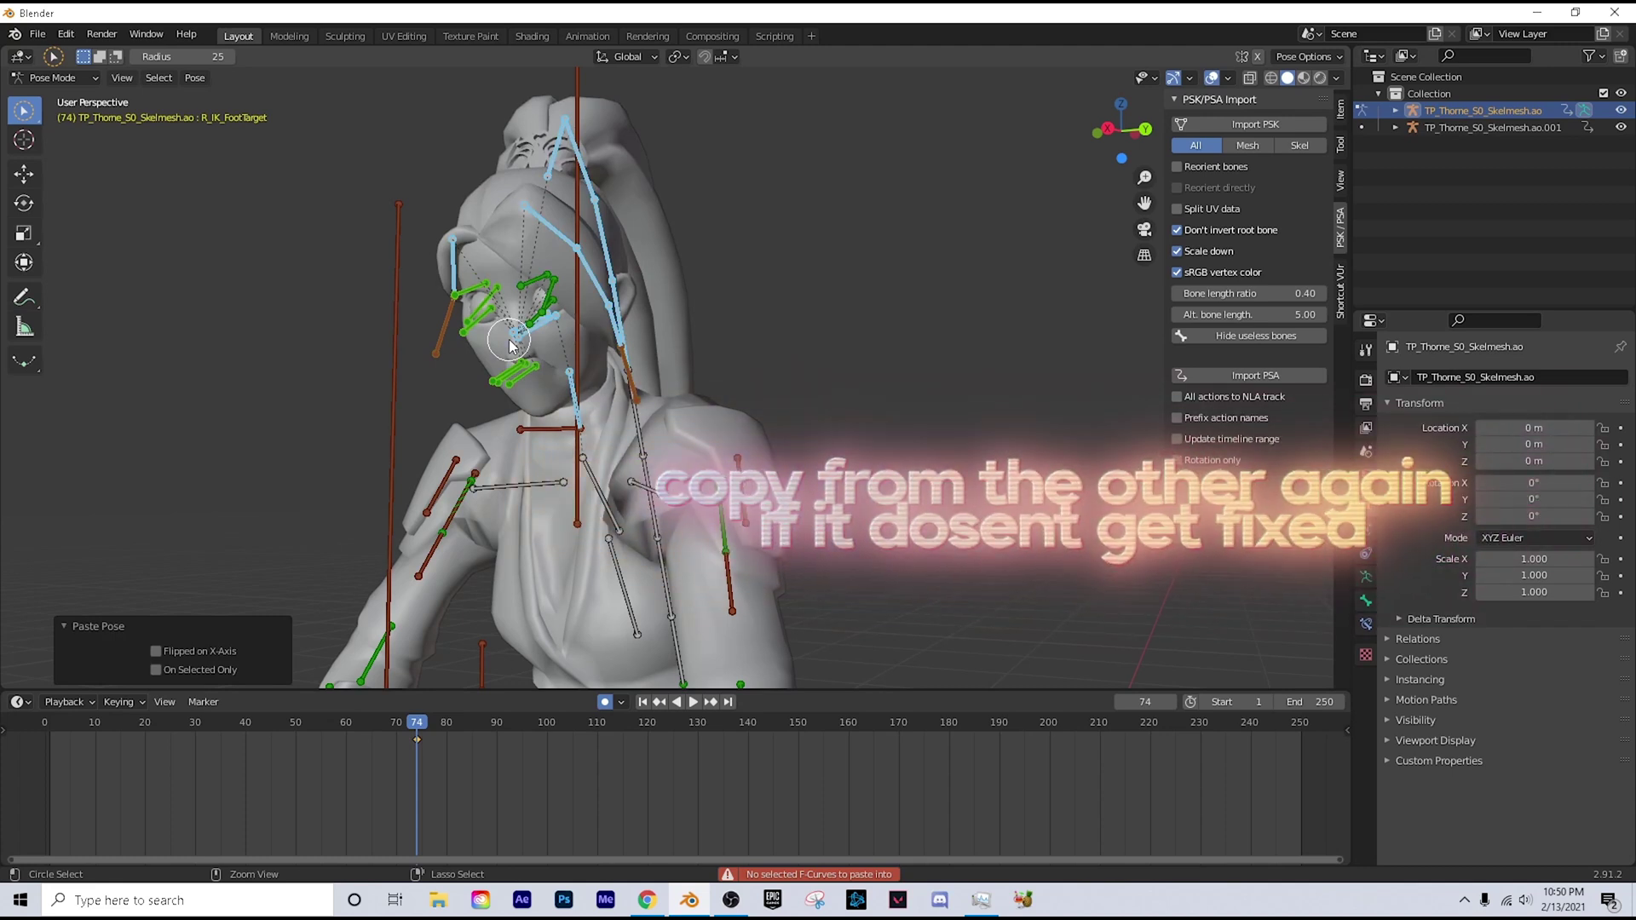
key(ctrl+z)
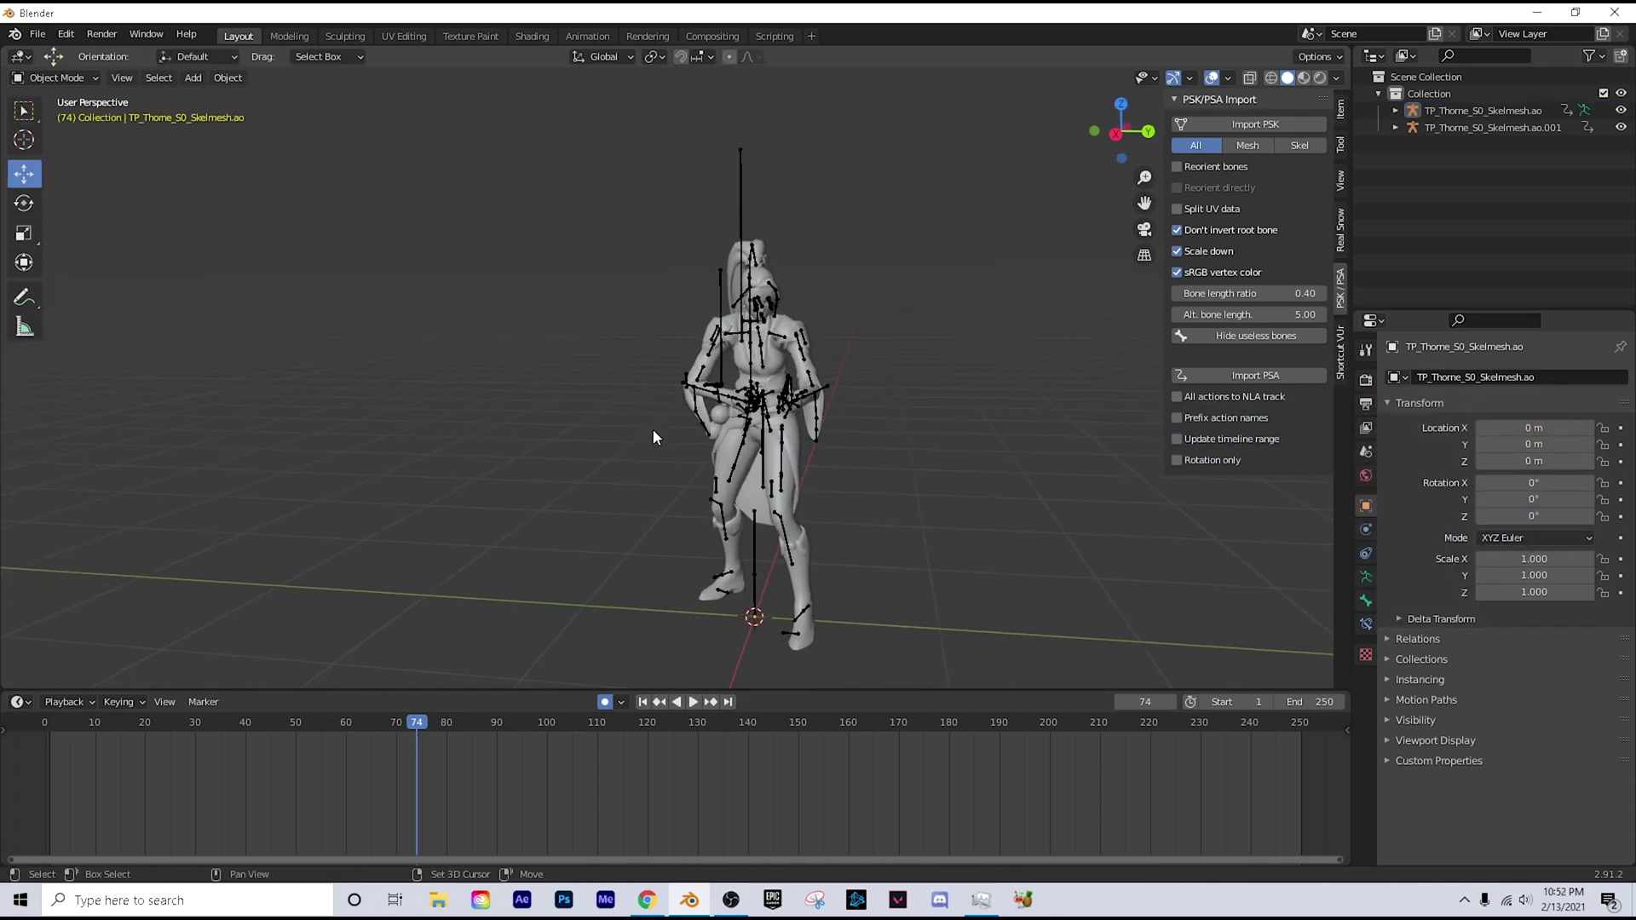
Step: Delete the spare default Sage, armature and mesh, from the scene
key(shift+grave)
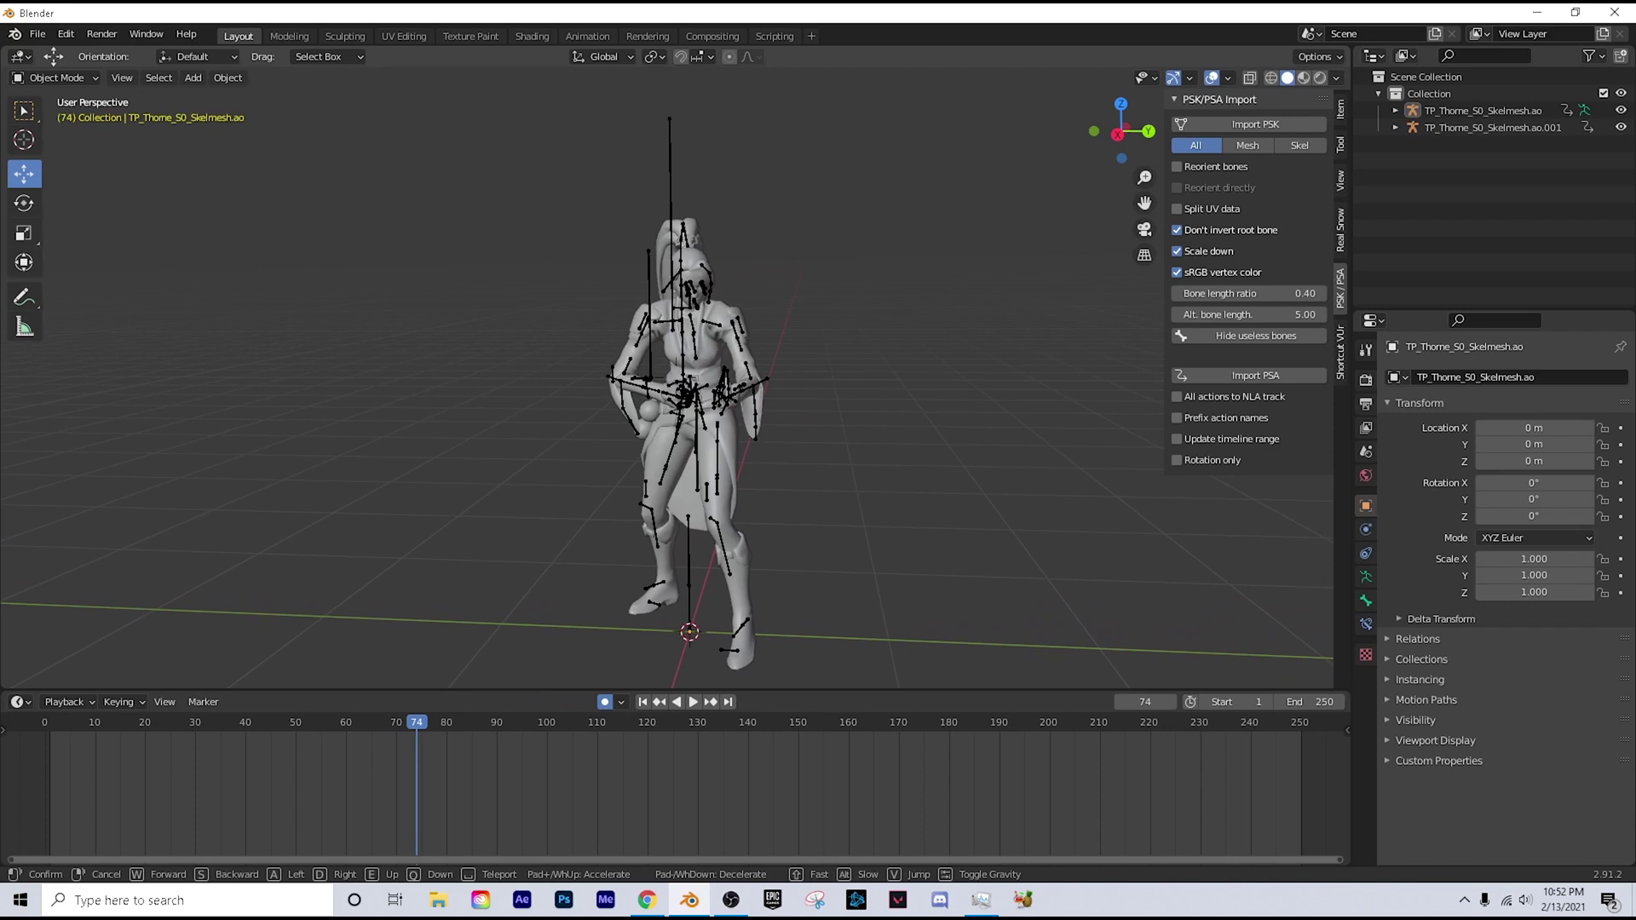
key(w)
key(s)
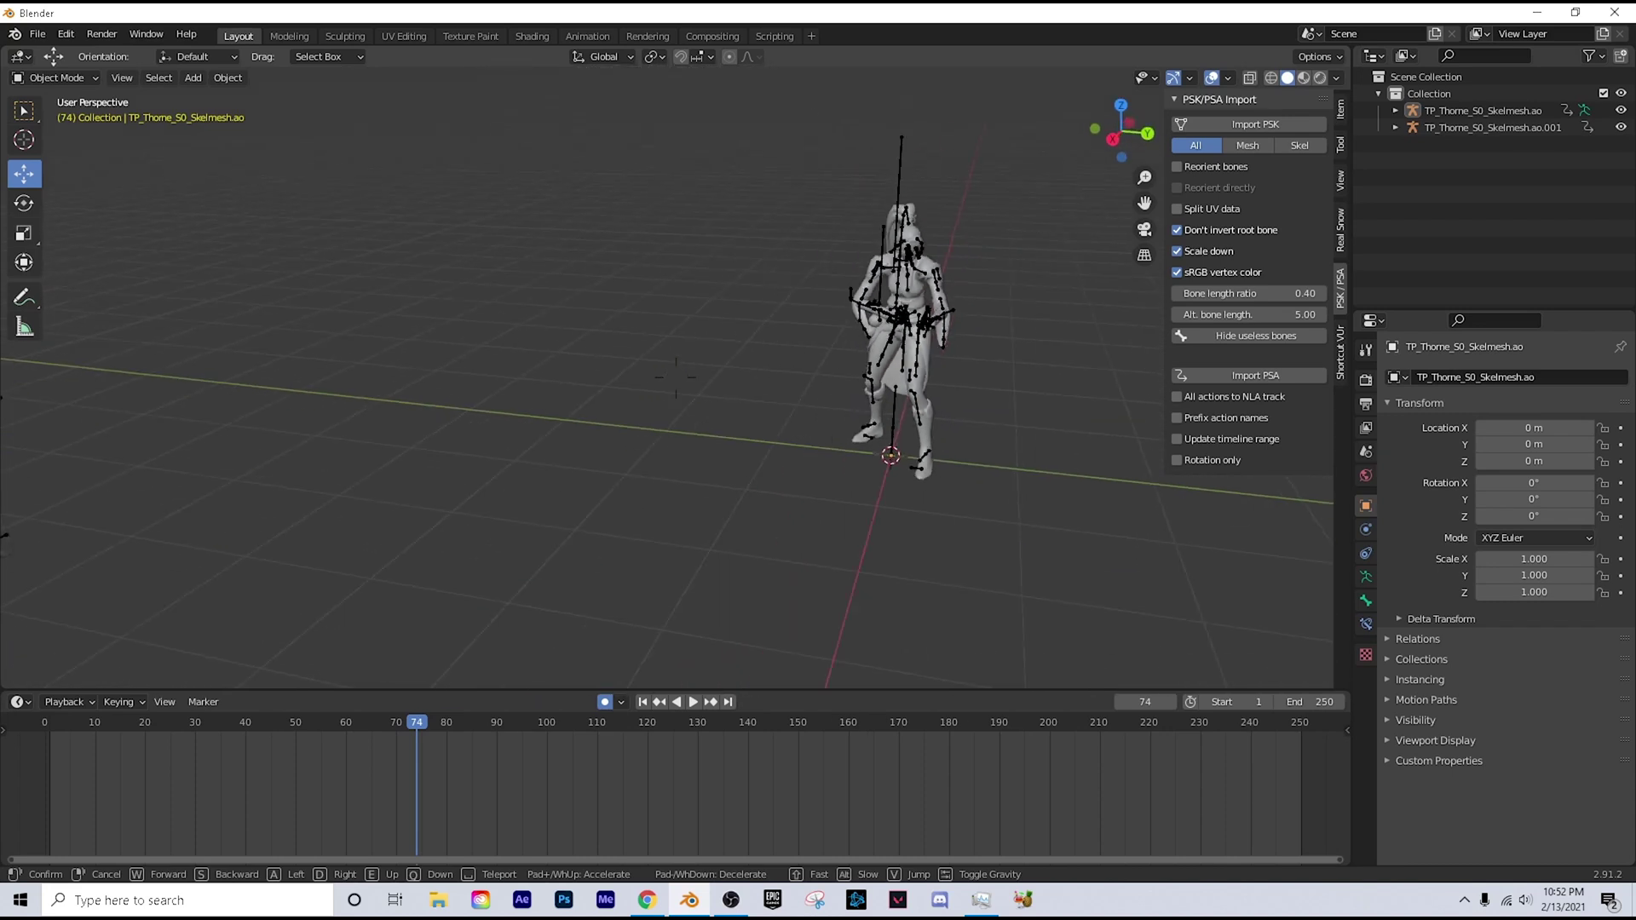
click(675, 376)
drag(639, 235, 386, 585)
key(Delete)
Step: Hide the viewport's PSK/PSA import sidebar and display the remaining Sage in Material Preview shading
middle_drag(849, 348, 789, 357)
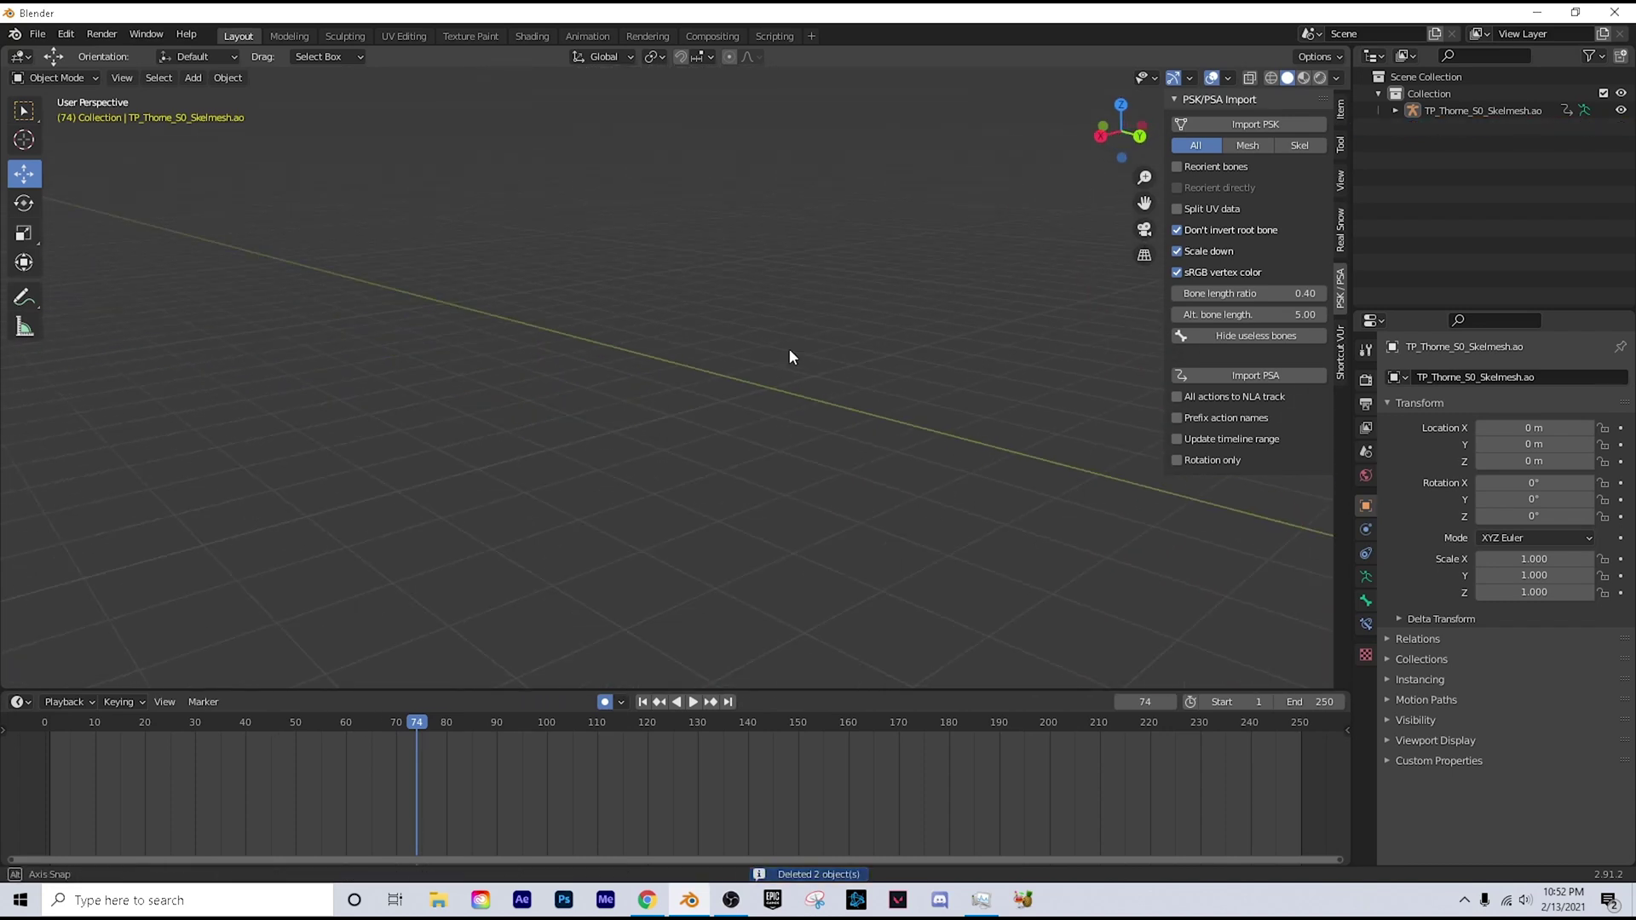
key(shift+grave)
key(w)
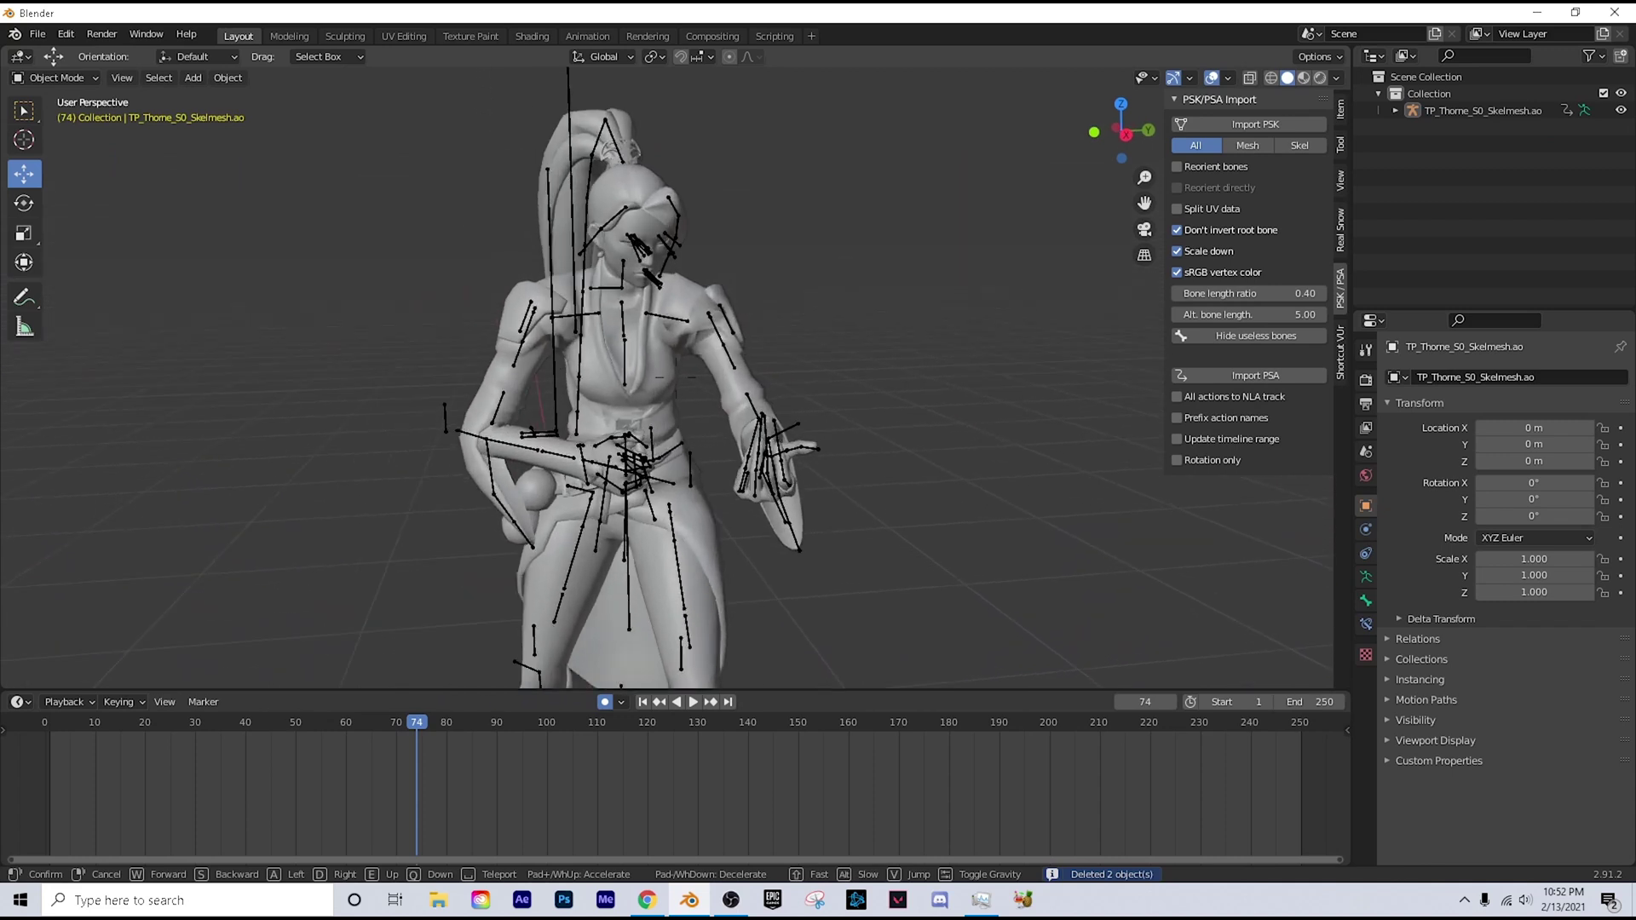
key(w)
key(d)
key(a)
click(675, 378)
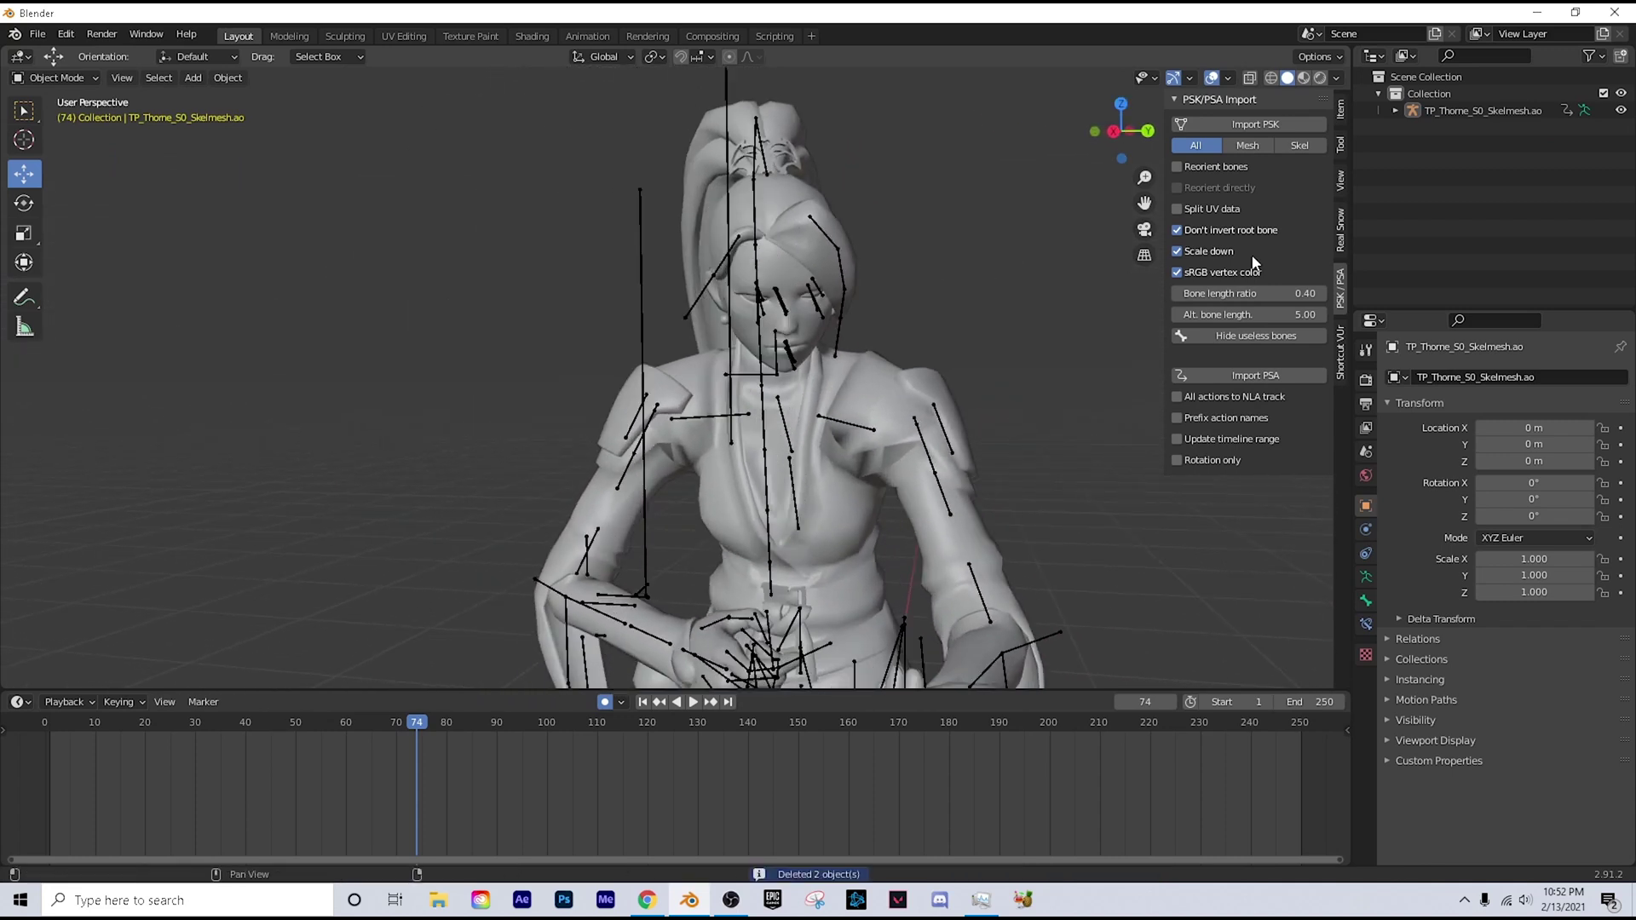
drag(1165, 204, 1287, 156)
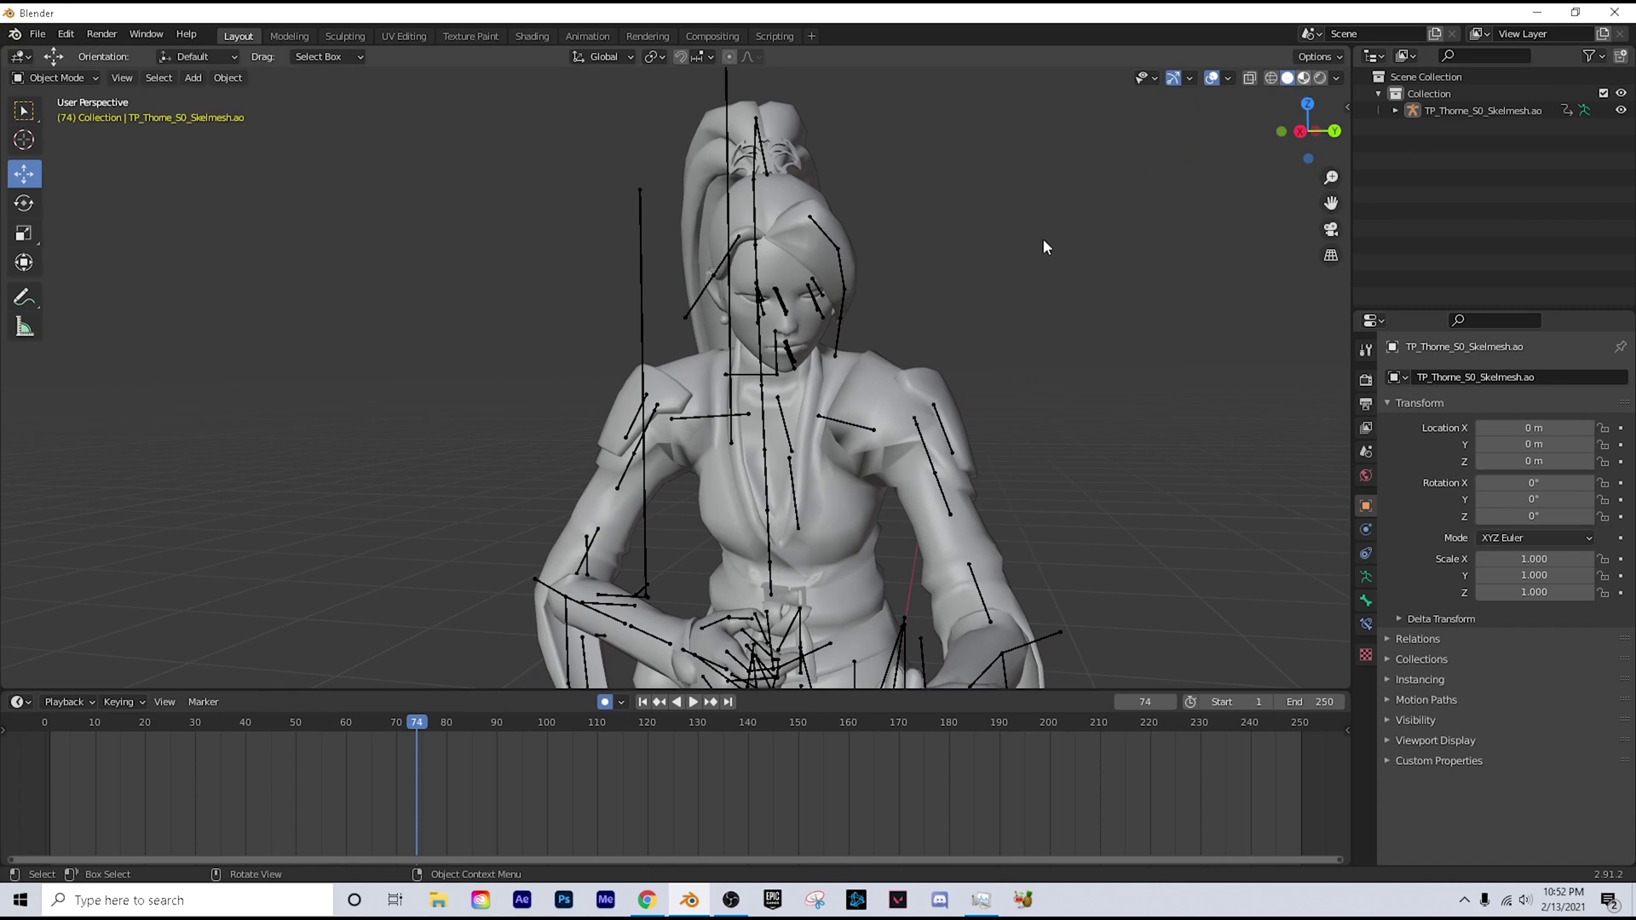
key(z)
click(886, 294)
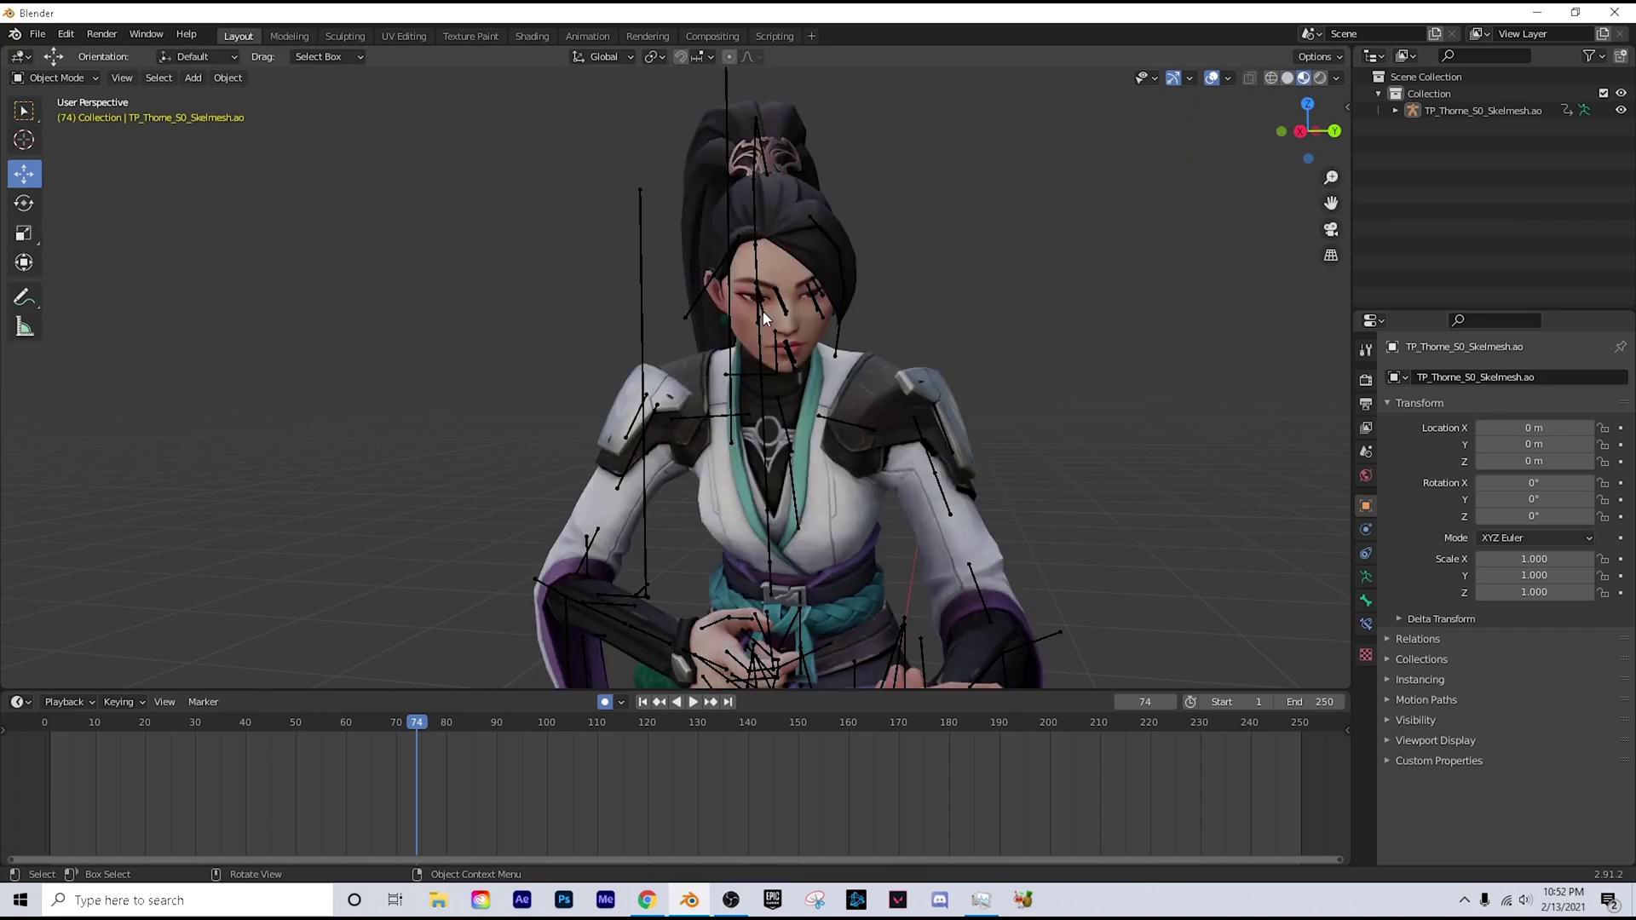
Step: Review Sage's combined animation by scrubbing back to the start and playing it, and return the viewport to Solid shading
drag(357, 729, 64, 745)
scroll(477, 515, down, 2)
mouse_move(477, 516)
middle_down()
mouse_move(515, 516)
mouse_move(496, 516)
middle_up()
drag(100, 726, 27, 724)
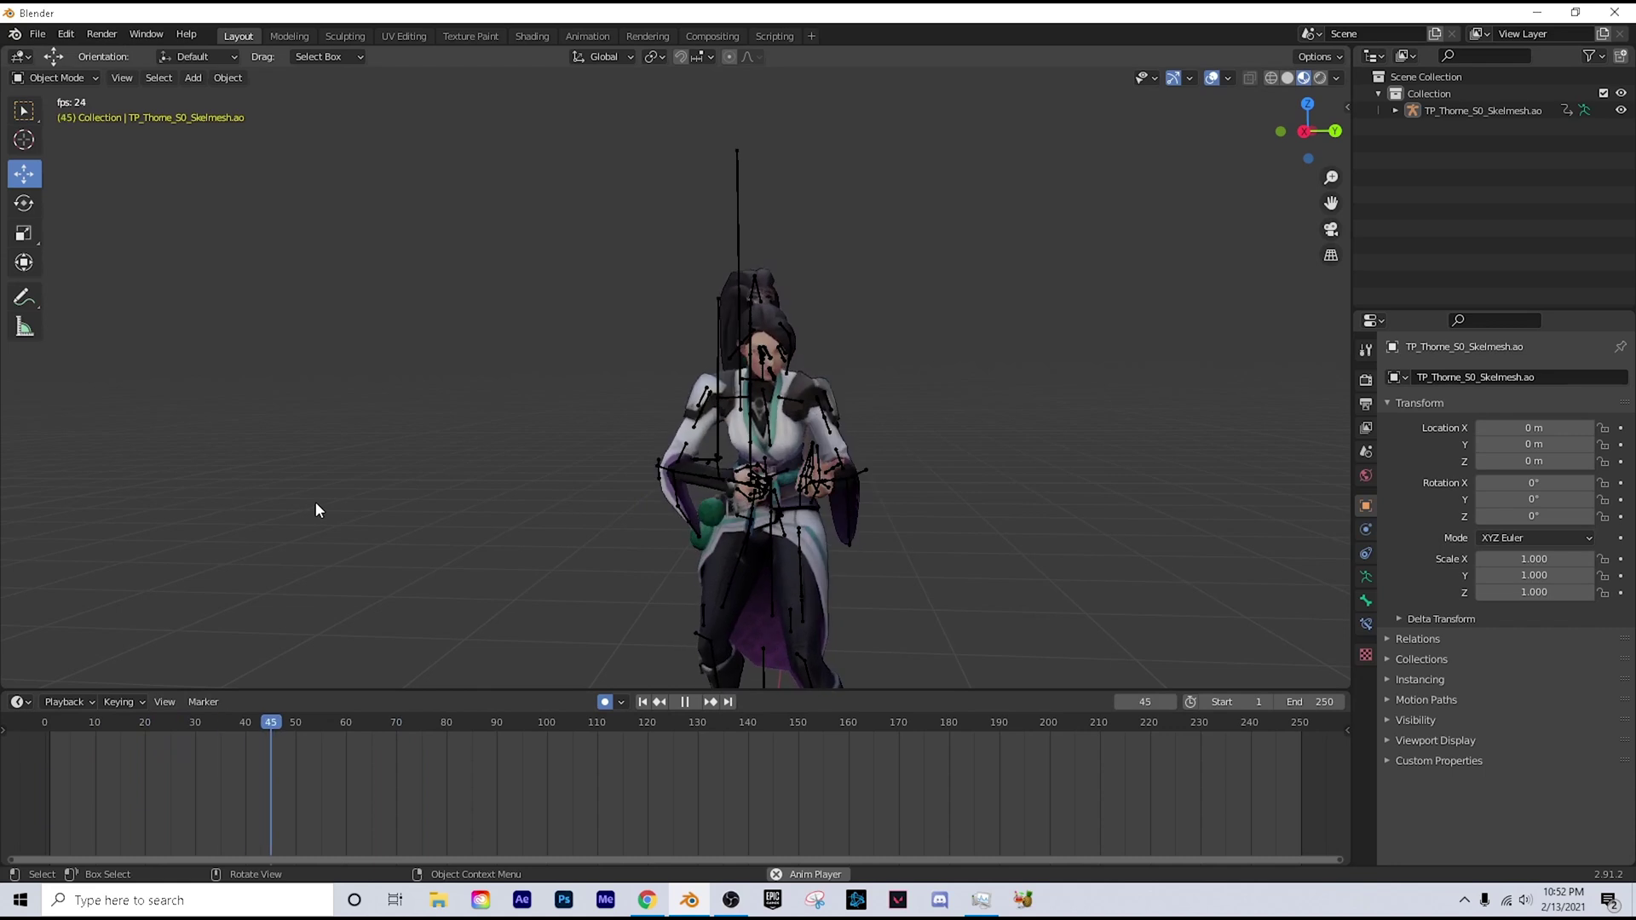
key(space)
click(1287, 78)
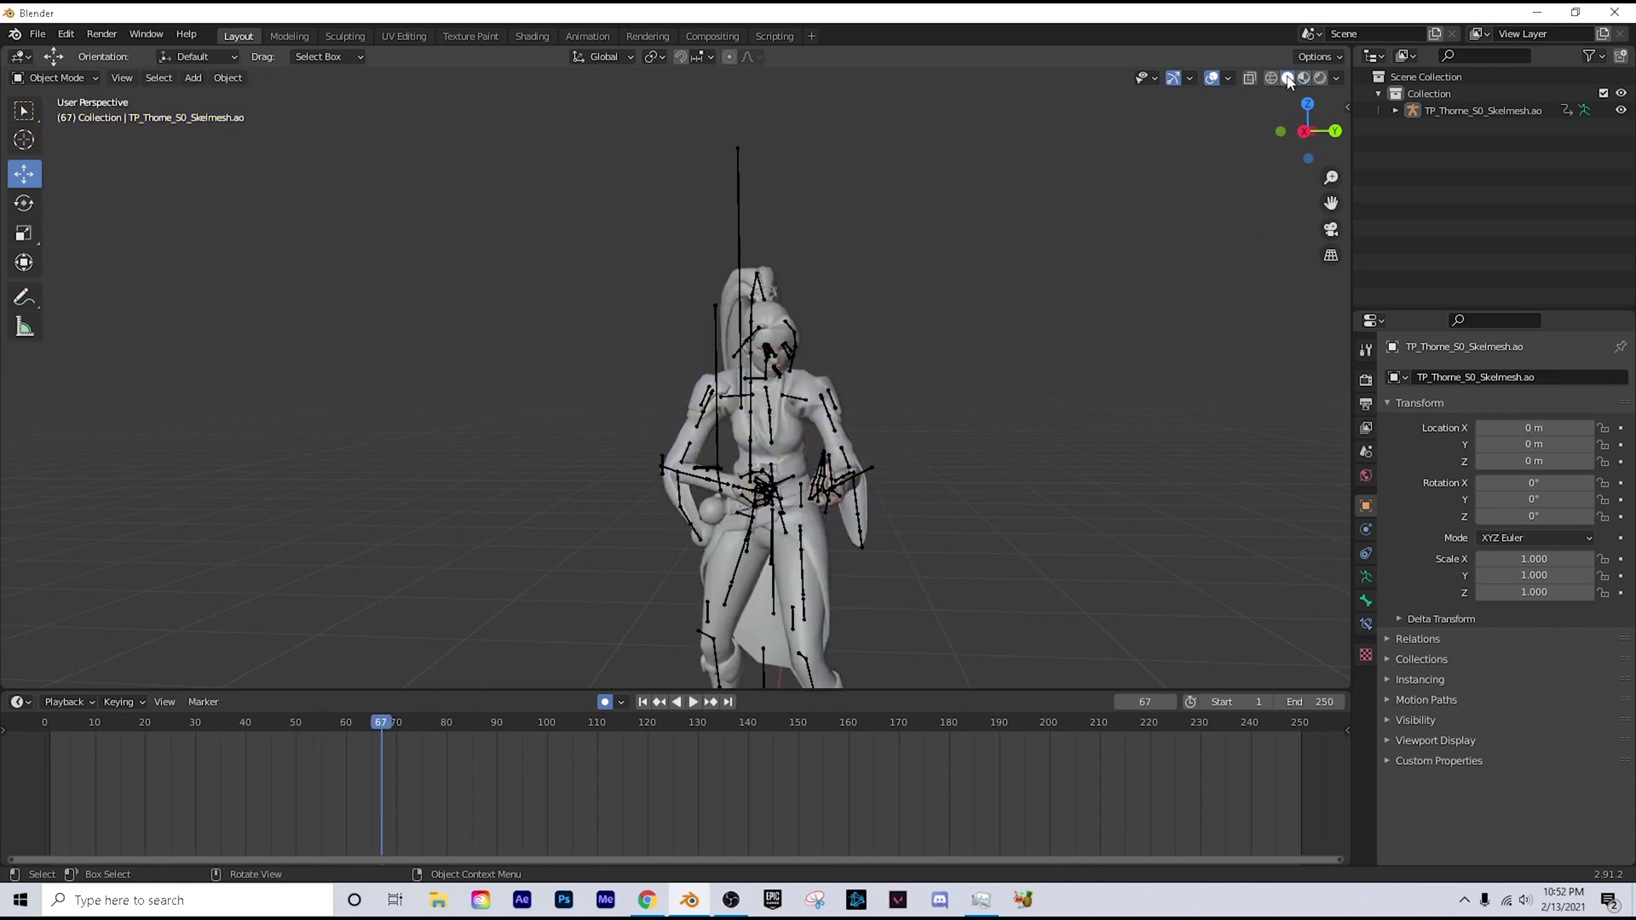
Step: Start appending from another blend file and browse to the blender 3d\Valorant\Guns folder
click(37, 34)
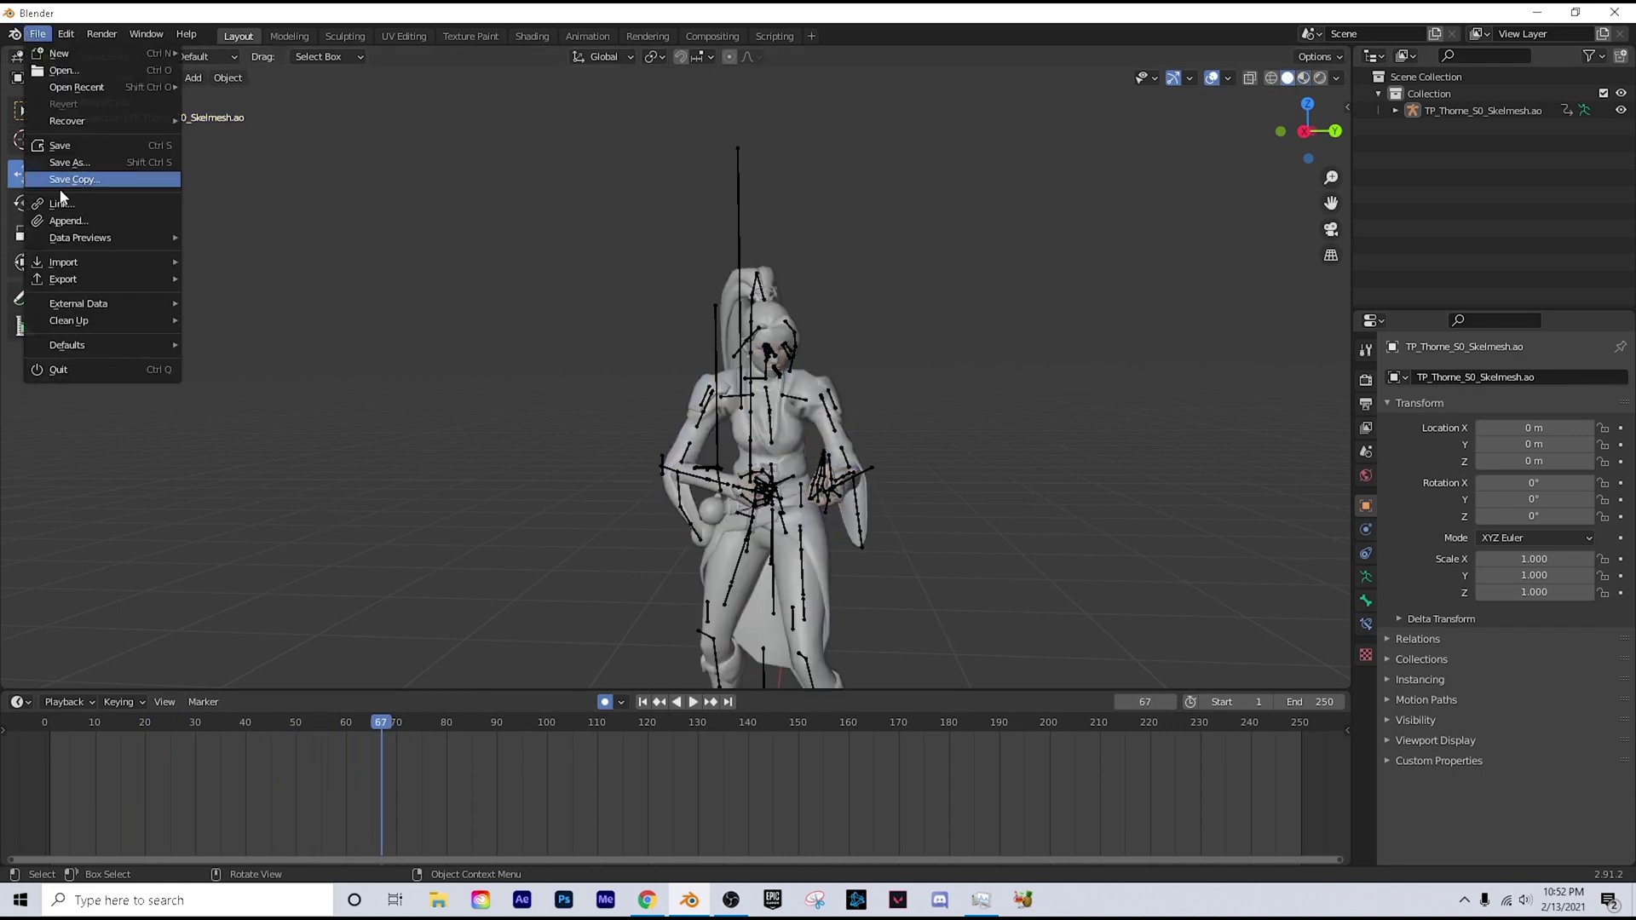
click(68, 223)
click(482, 400)
click(468, 384)
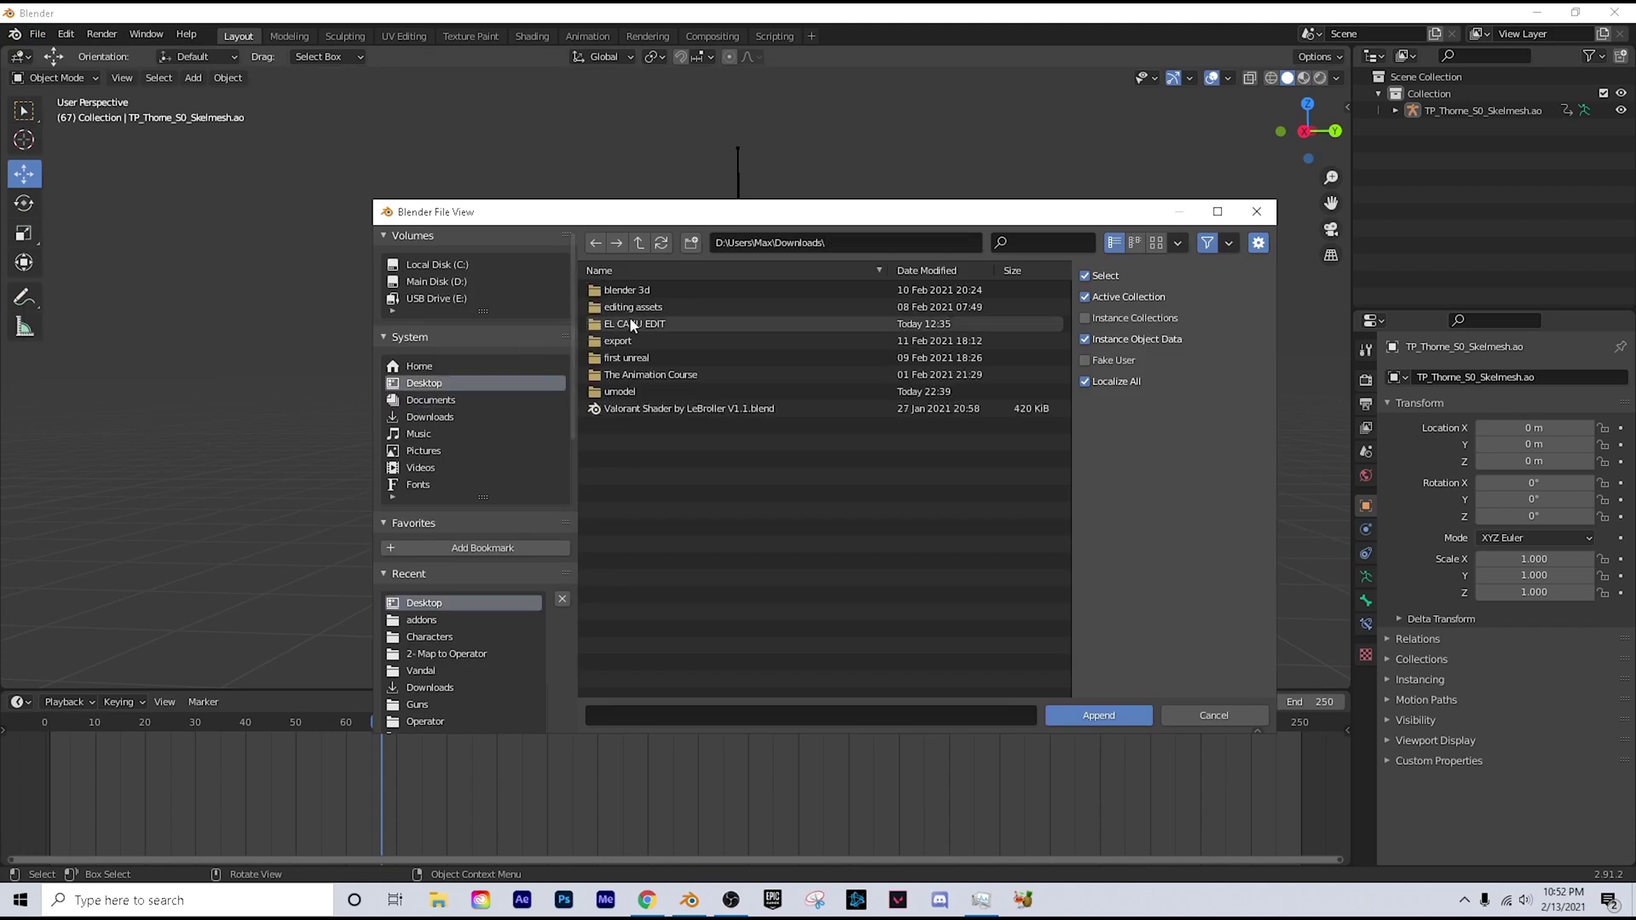
double_click(631, 323)
double_click(642, 300)
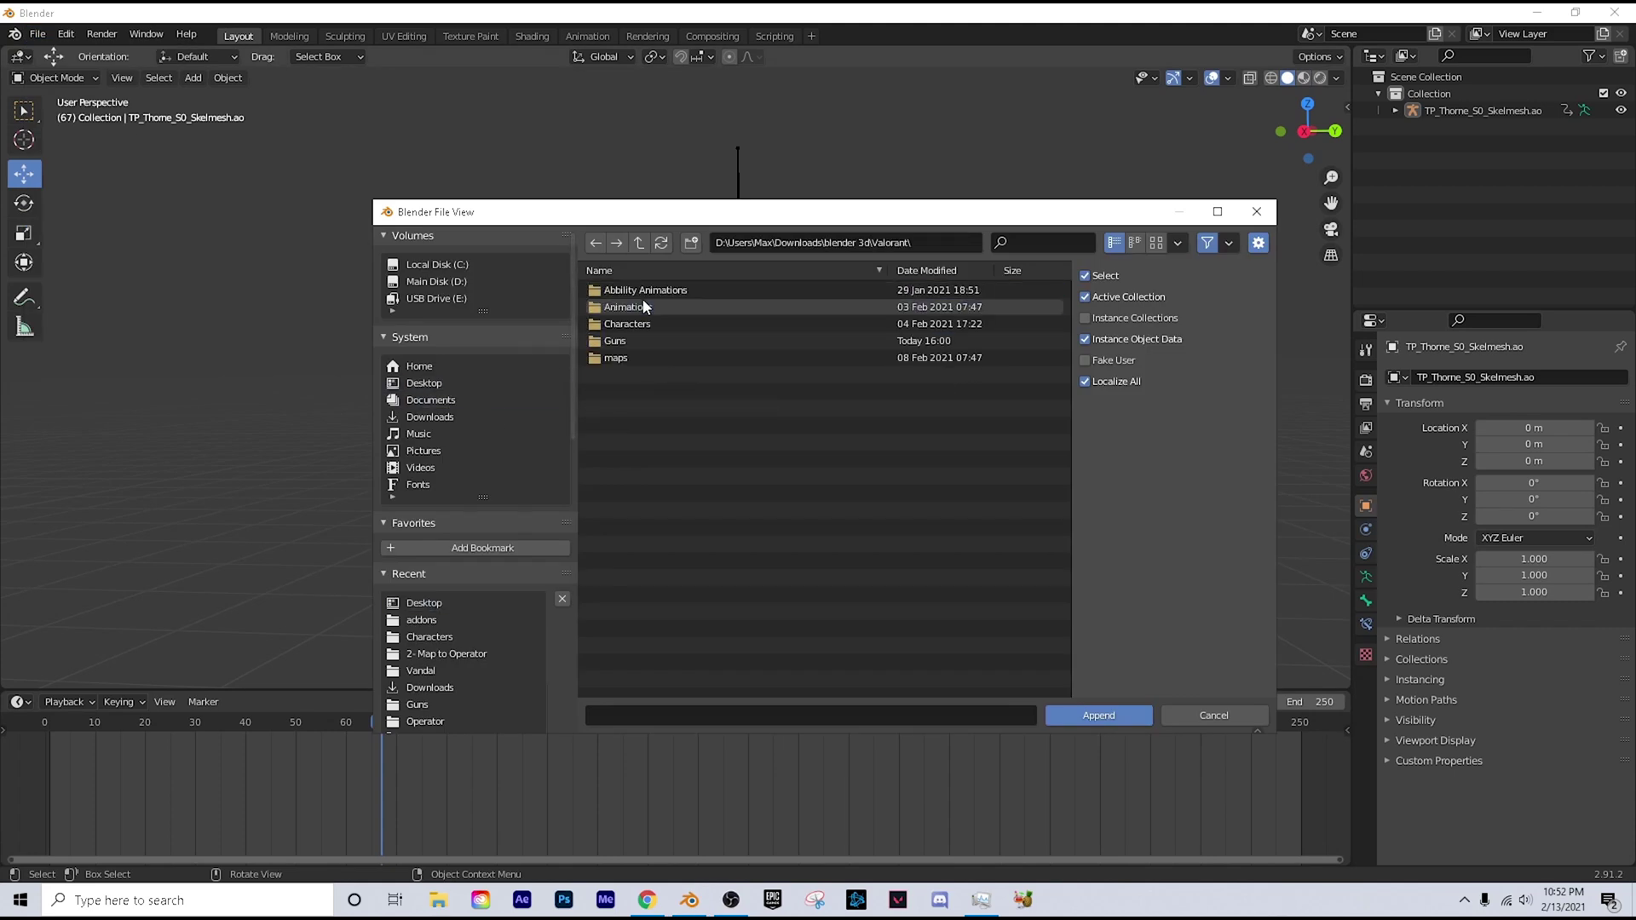
double_click(642, 340)
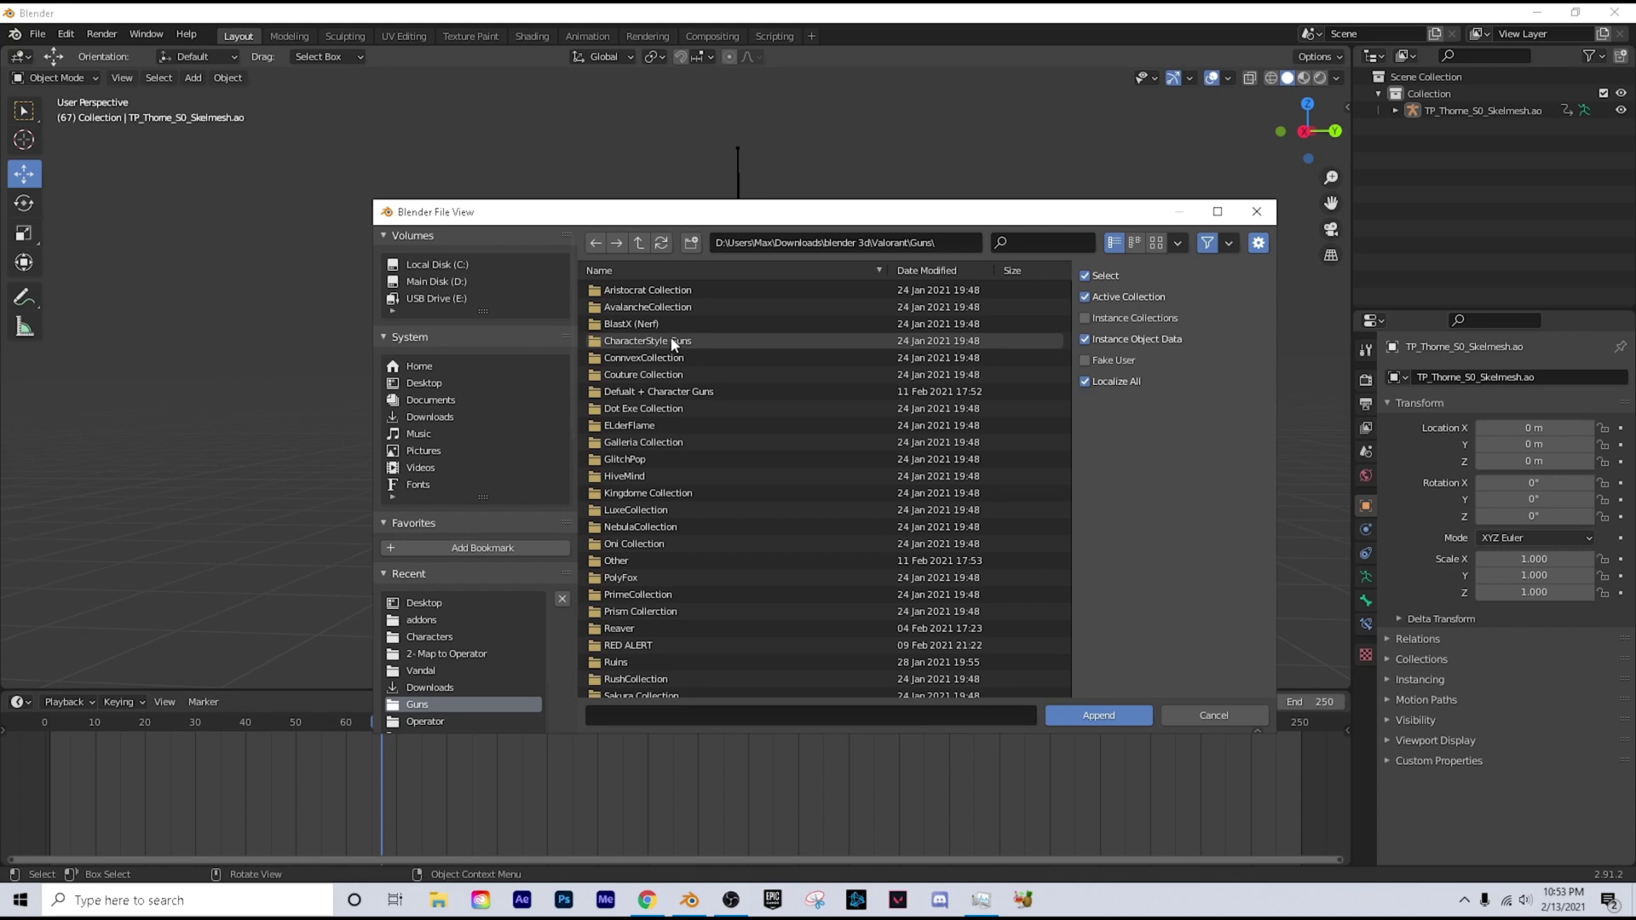
scroll(685, 456, down, 3)
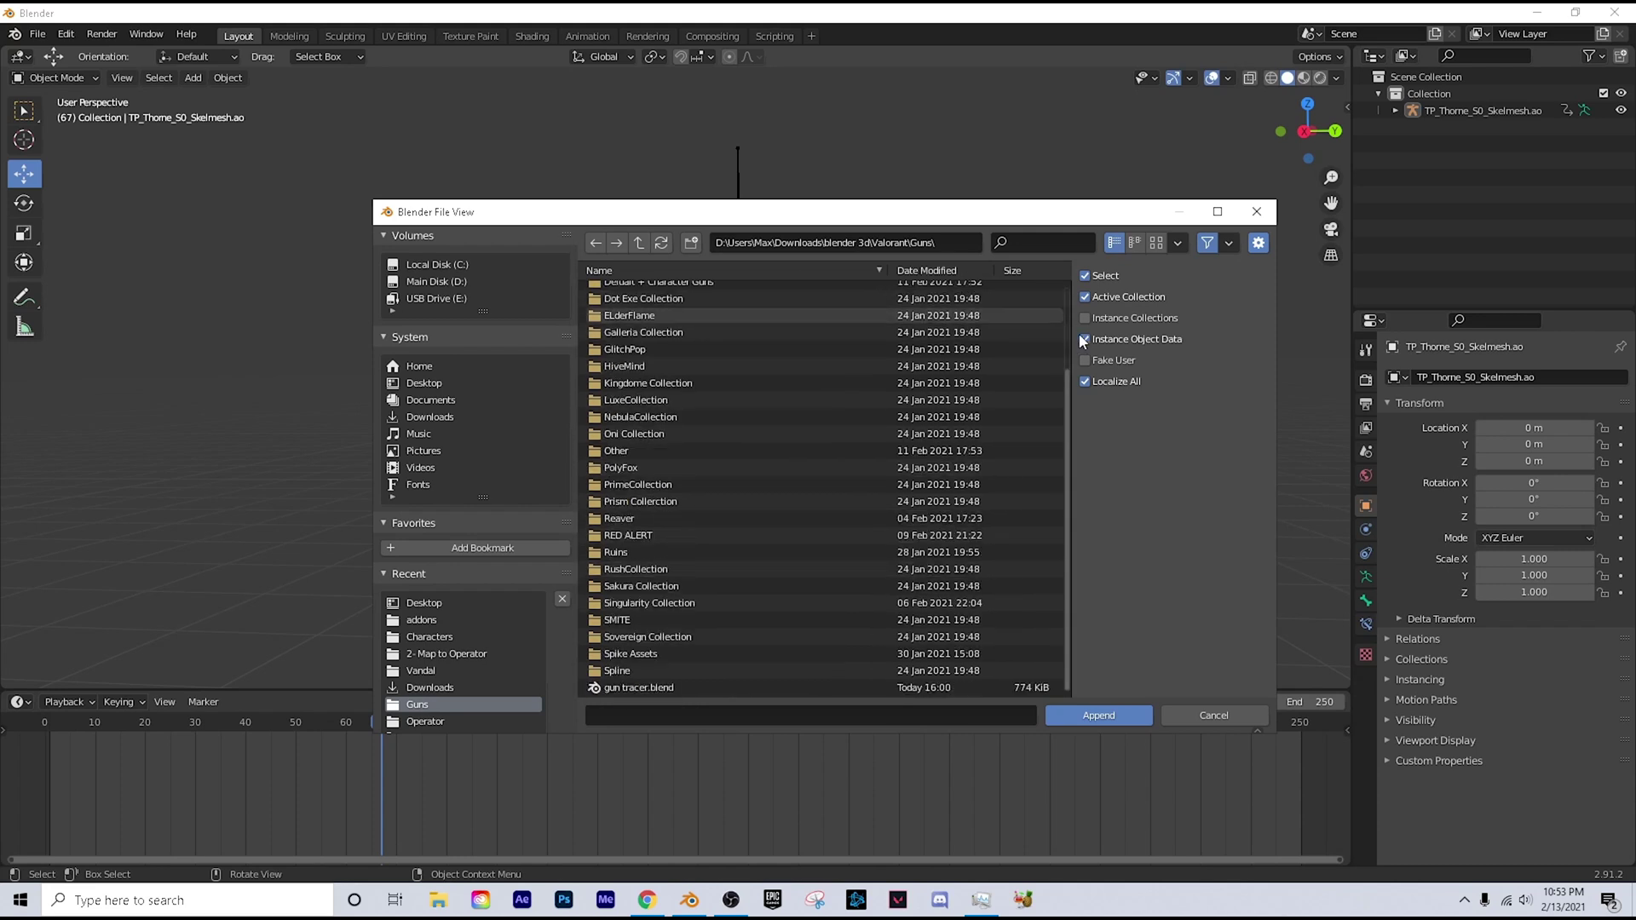
scroll(1065, 386, up, 4)
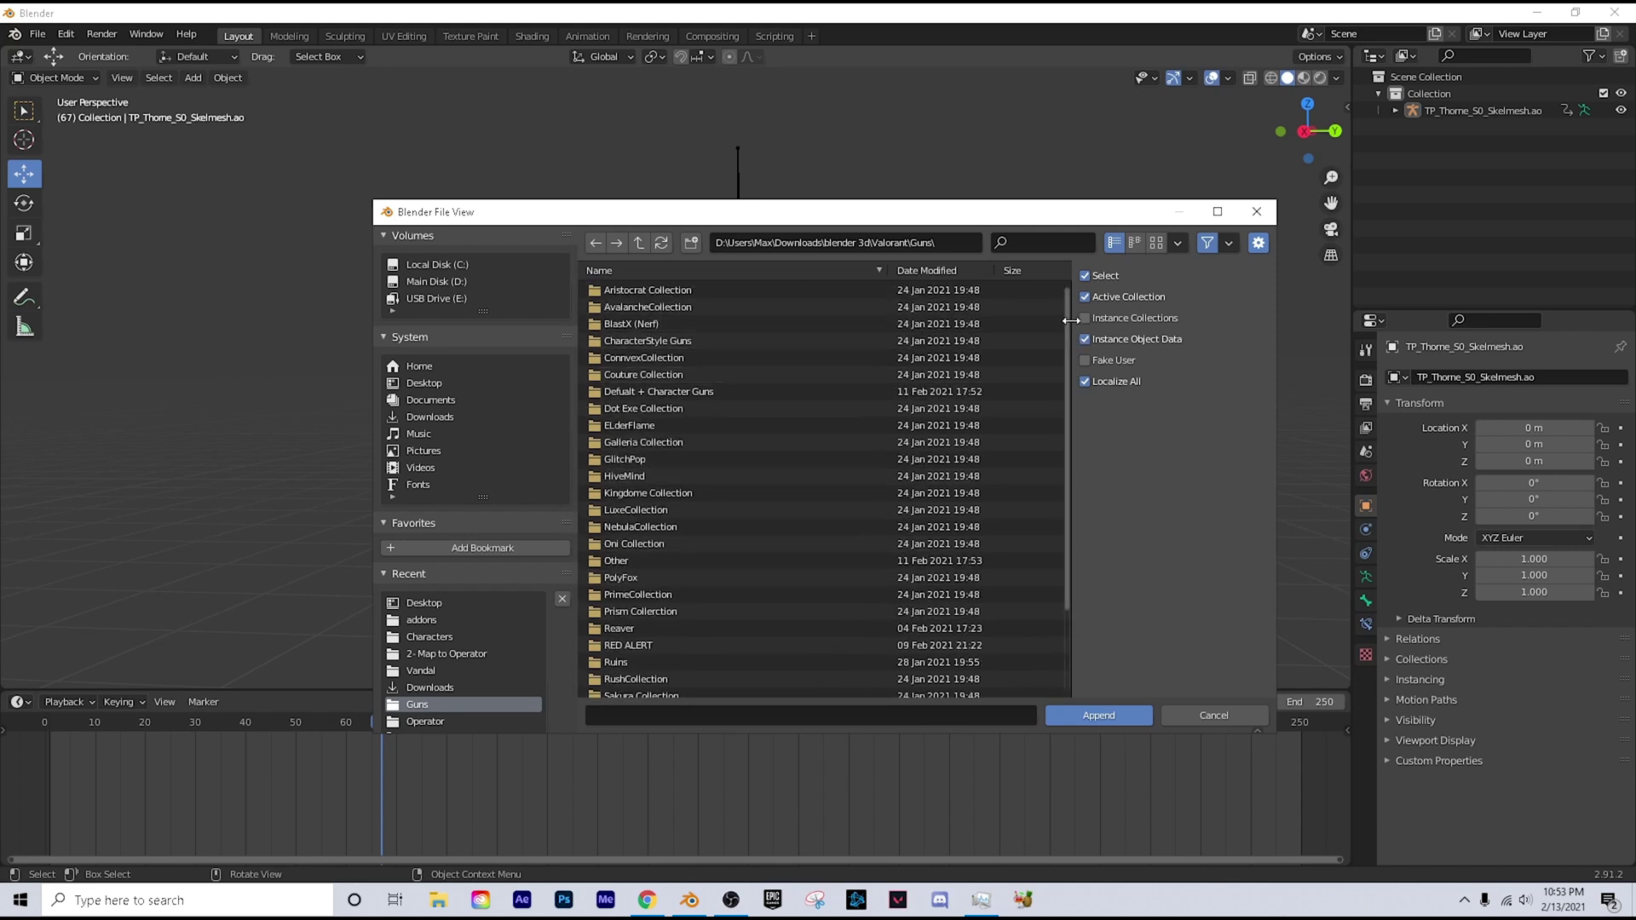
mouse_move(1069, 322)
mouse_down()
mouse_move(1069, 343)
mouse_move(1070, 317)
mouse_up()
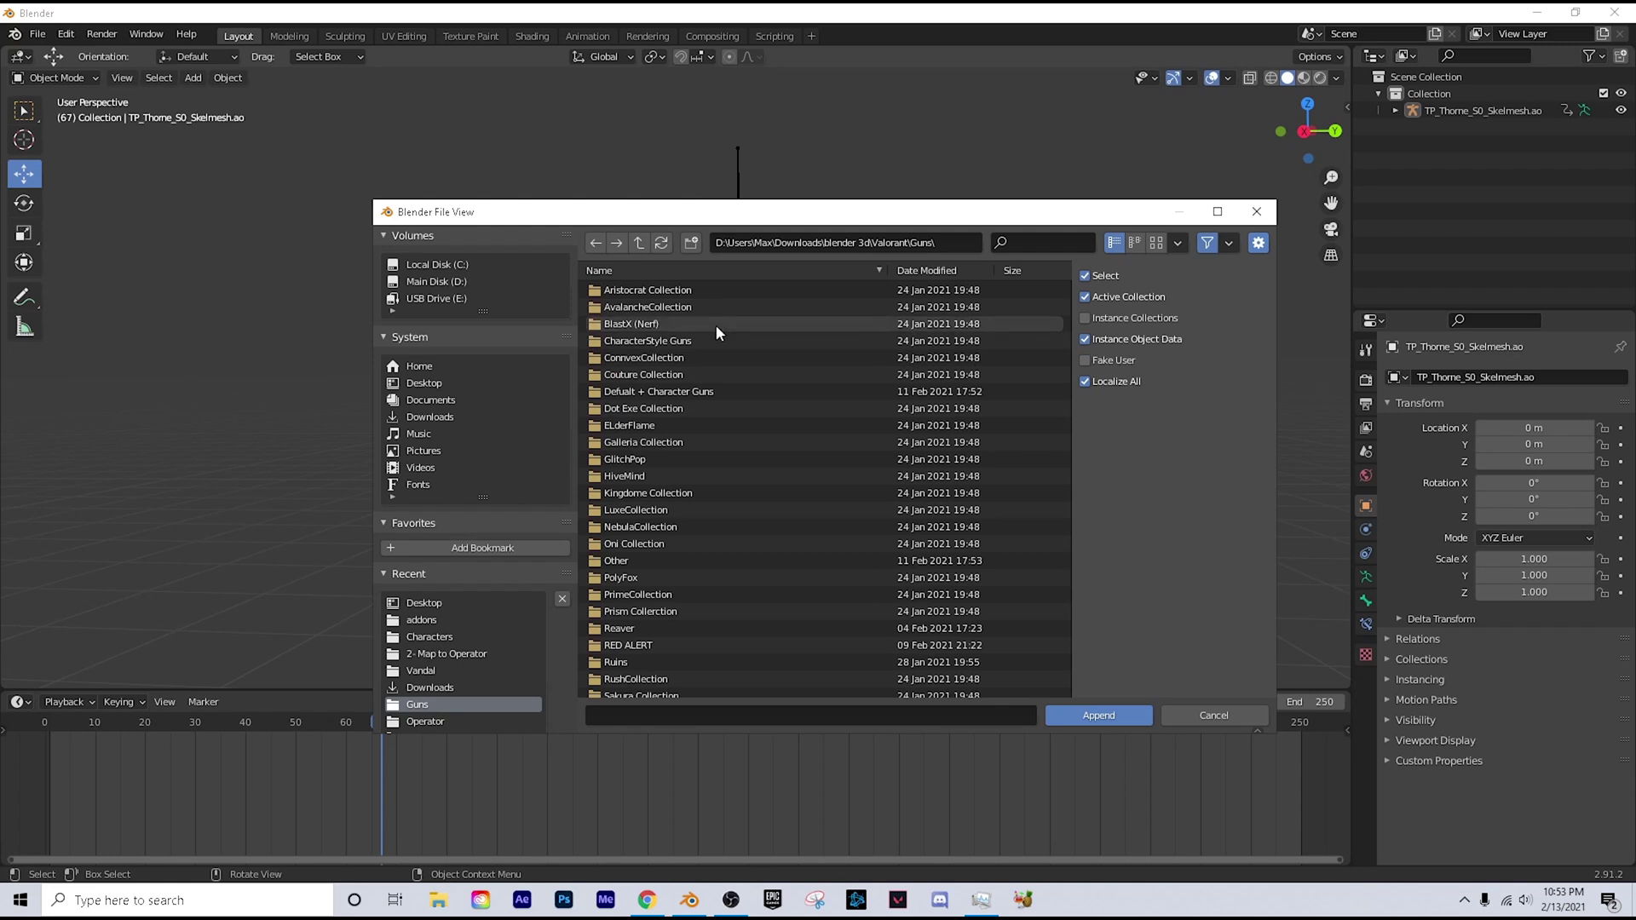
double_click(716, 325)
click(595, 242)
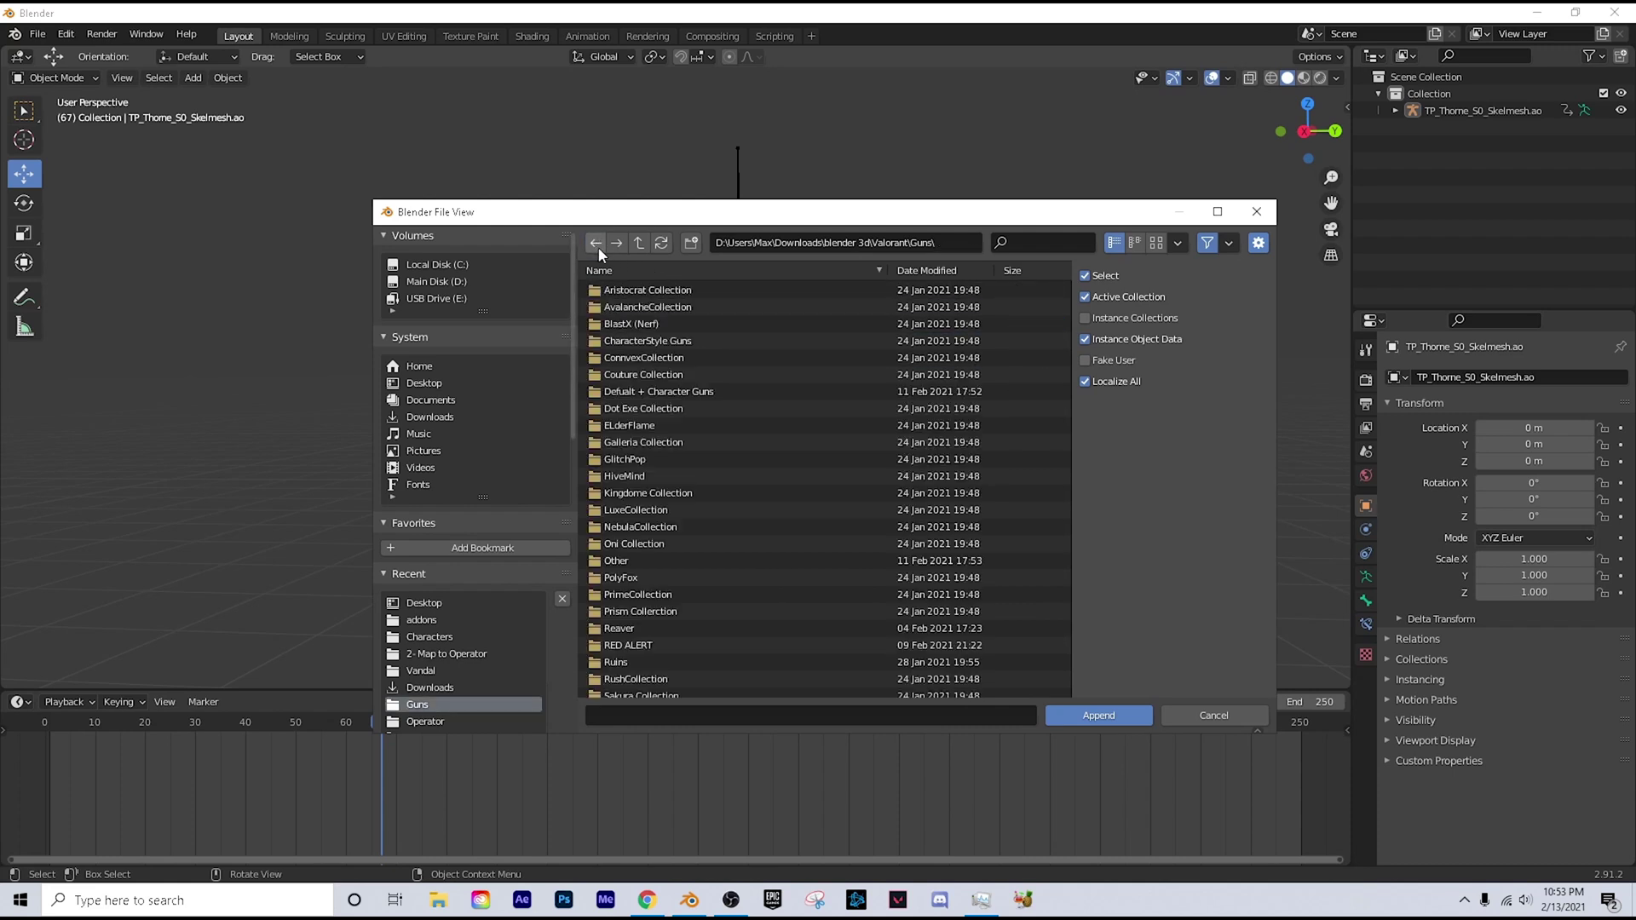
Step: Append all objects from RedAlertOperator.blend in the RED ALERT folder, including the Boltsniper armature, mesh, magazine and scope
scroll(720, 576, down, 3)
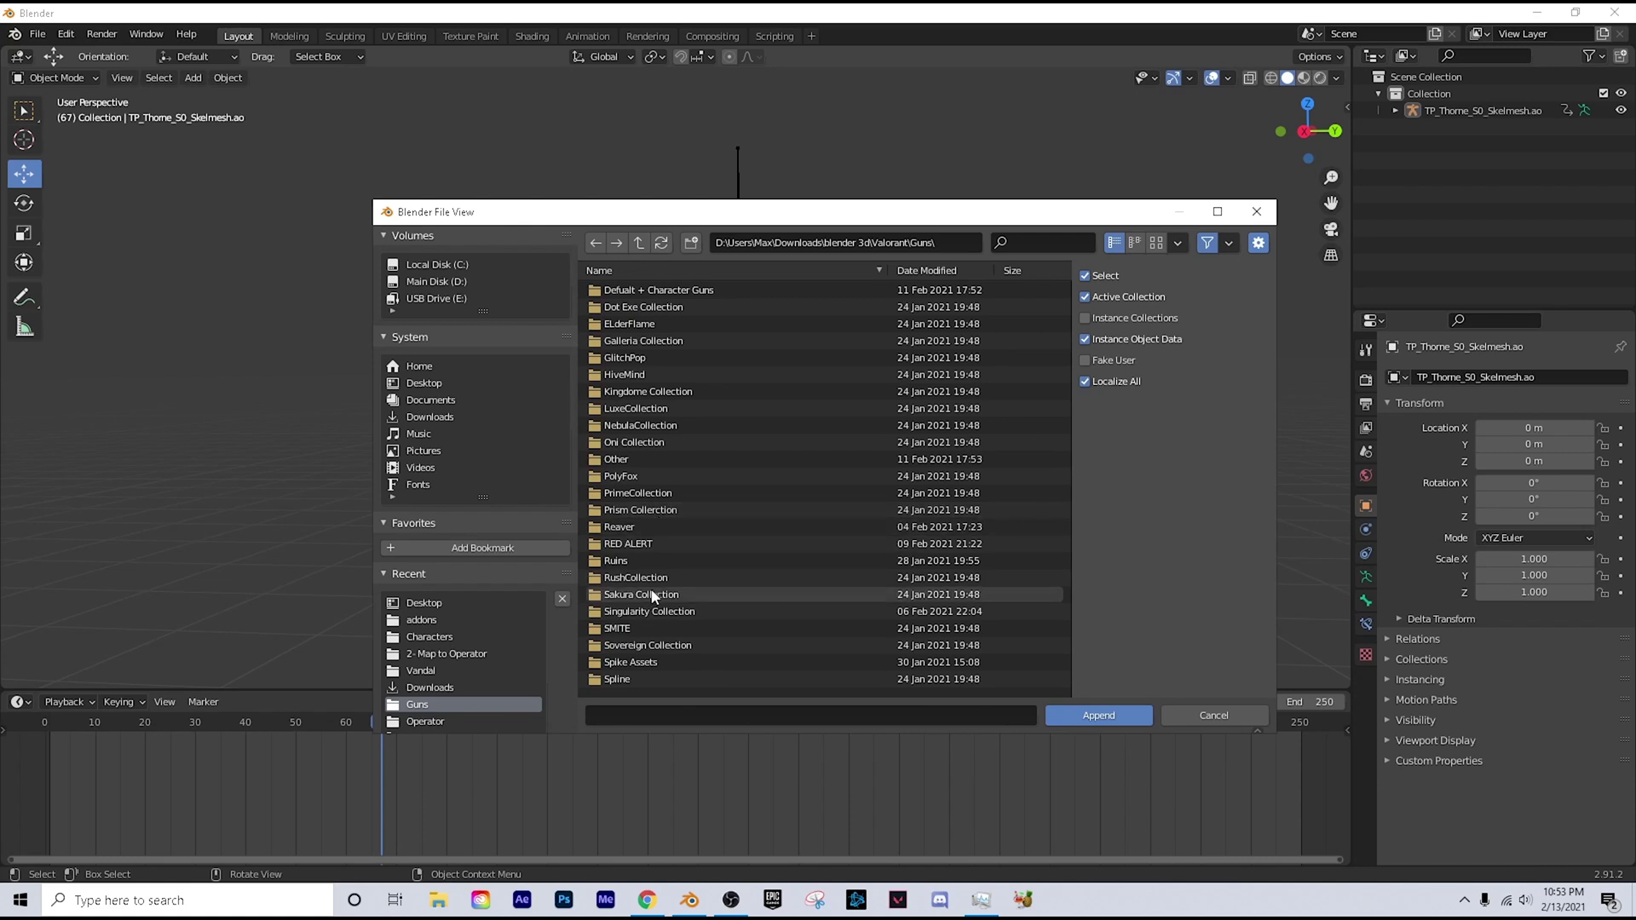
double_click(643, 545)
double_click(617, 357)
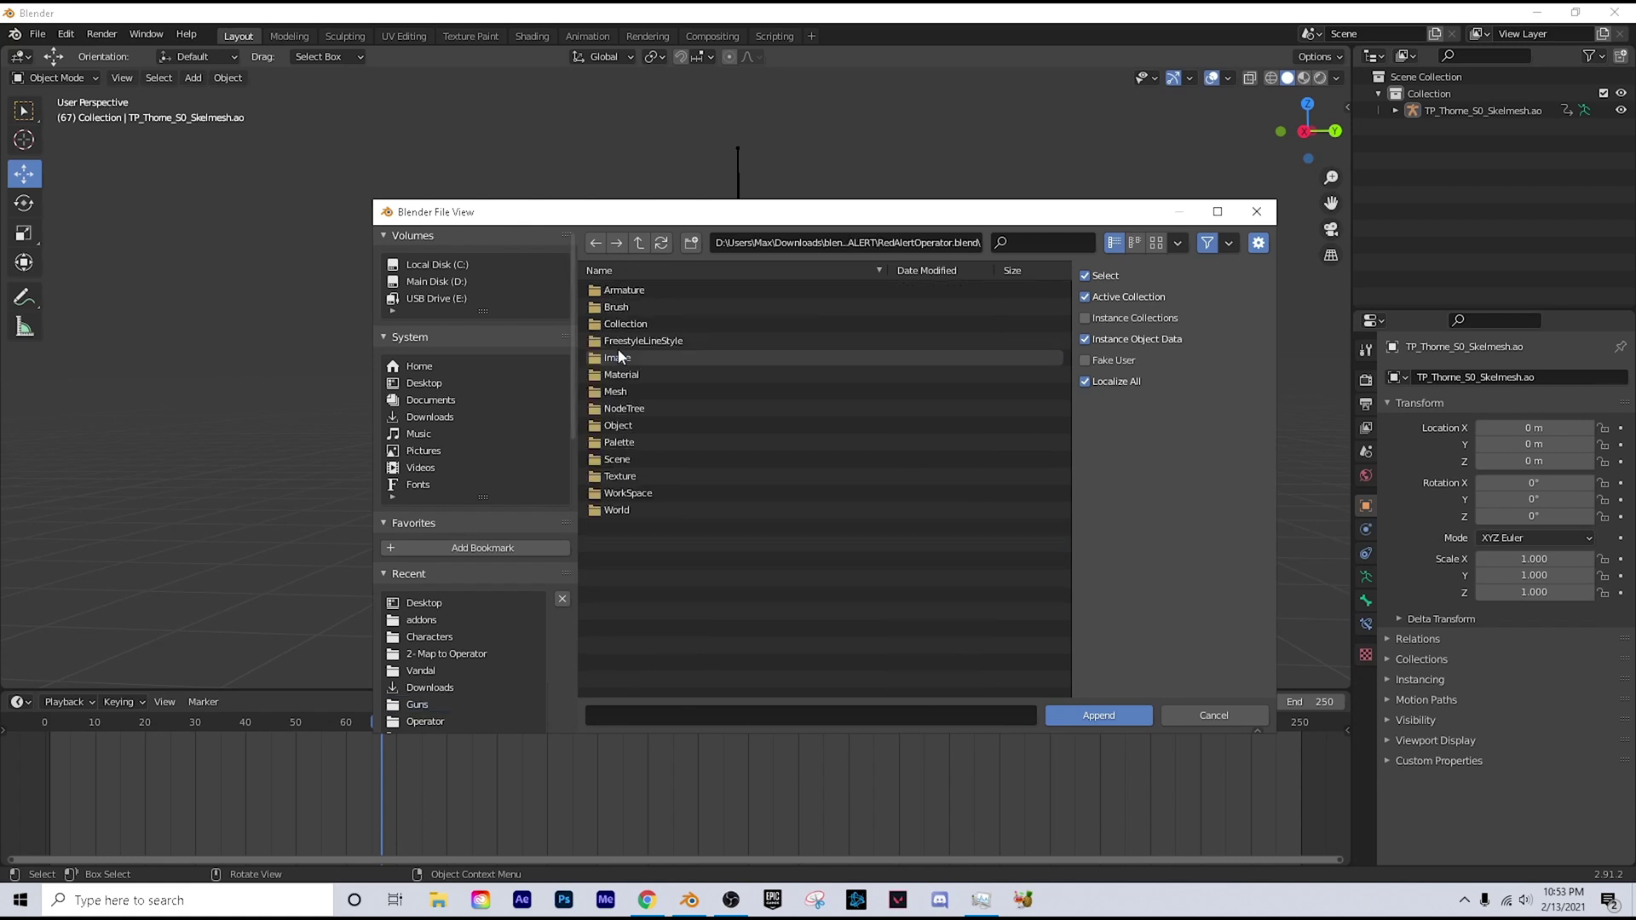
double_click(664, 445)
key(a)
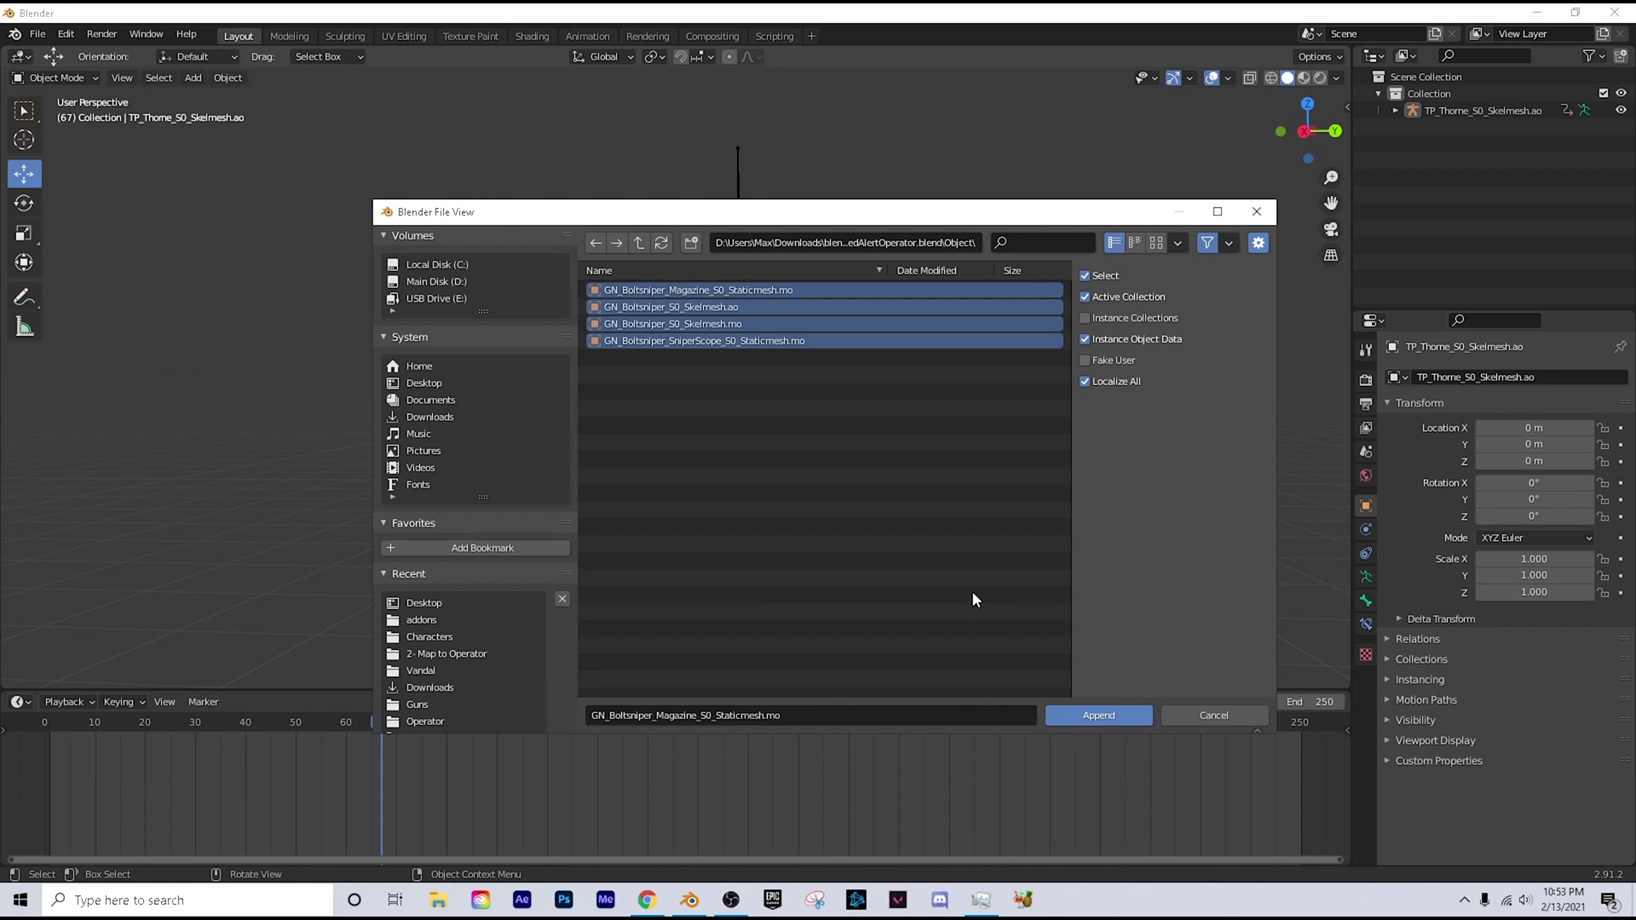
click(1098, 714)
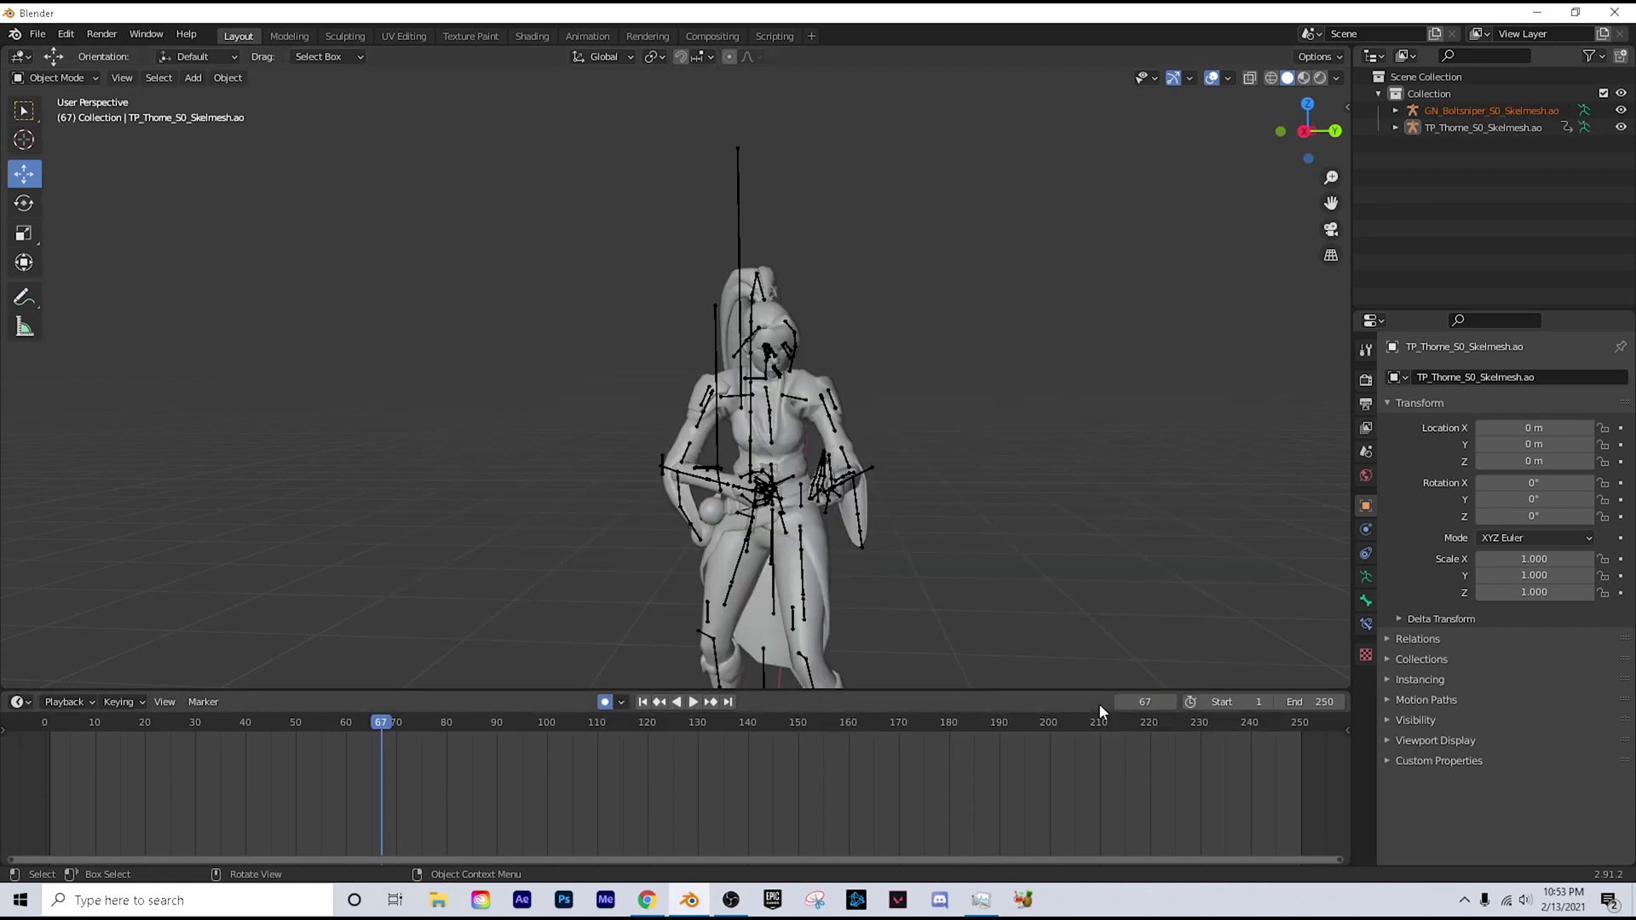
Step: Add a Child Of object constraint to the appended sniper's armature, GN_Boltsniper_S0_Skelmesh.ao
scroll(604, 597, down, 5)
middle_drag(607, 595, 668, 625)
key(shift+grave)
key(w)
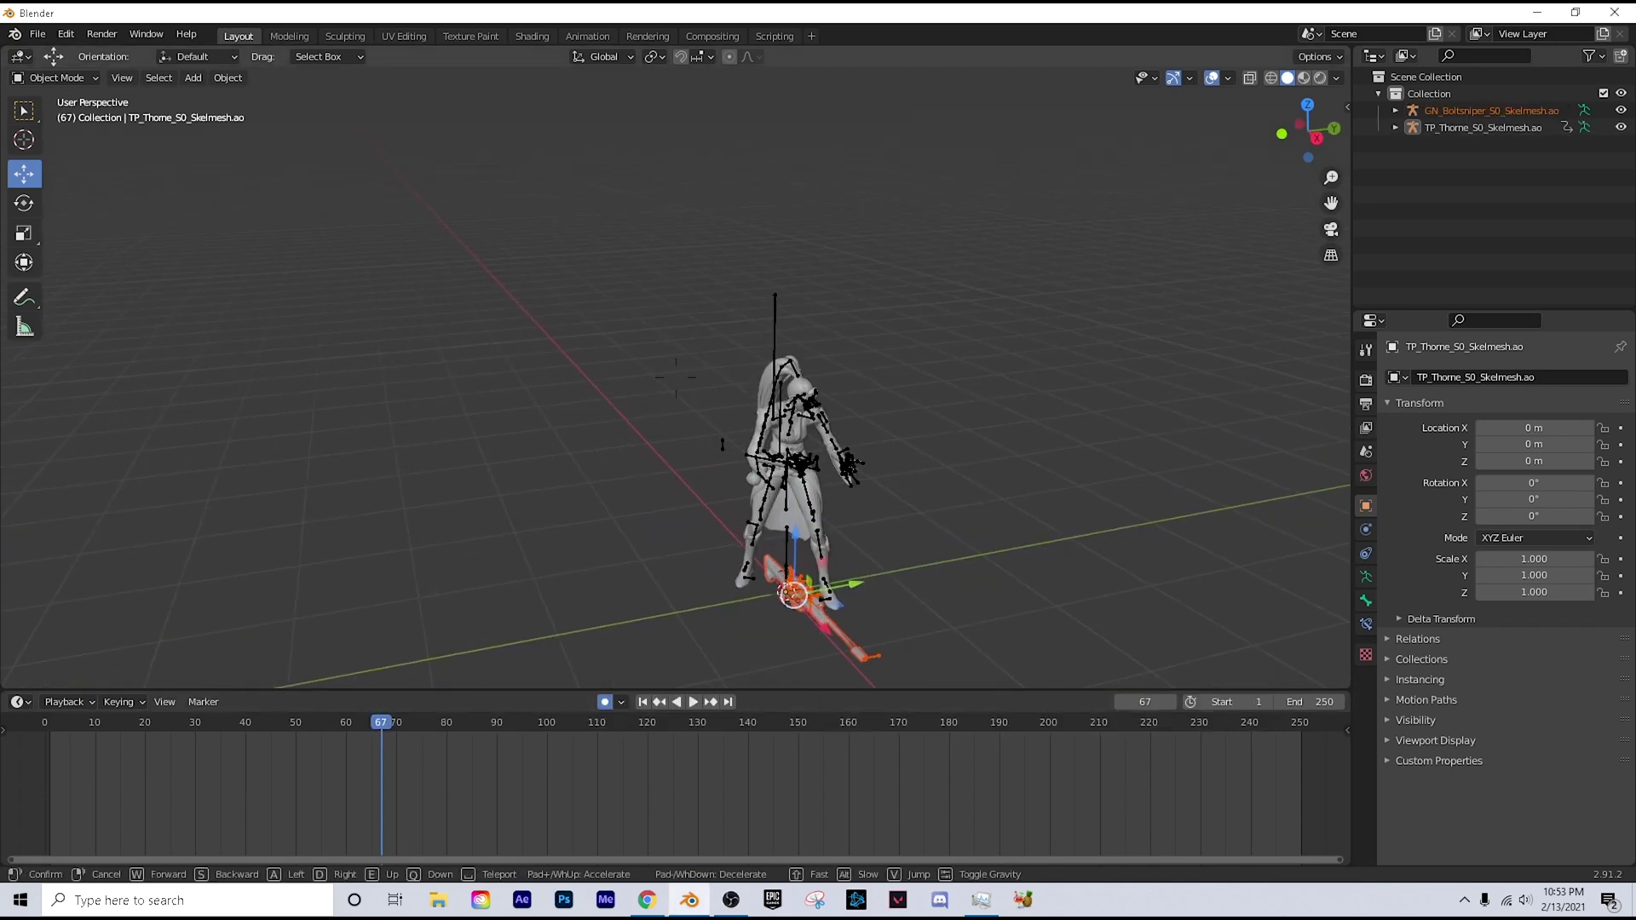
key(a)
click(684, 371)
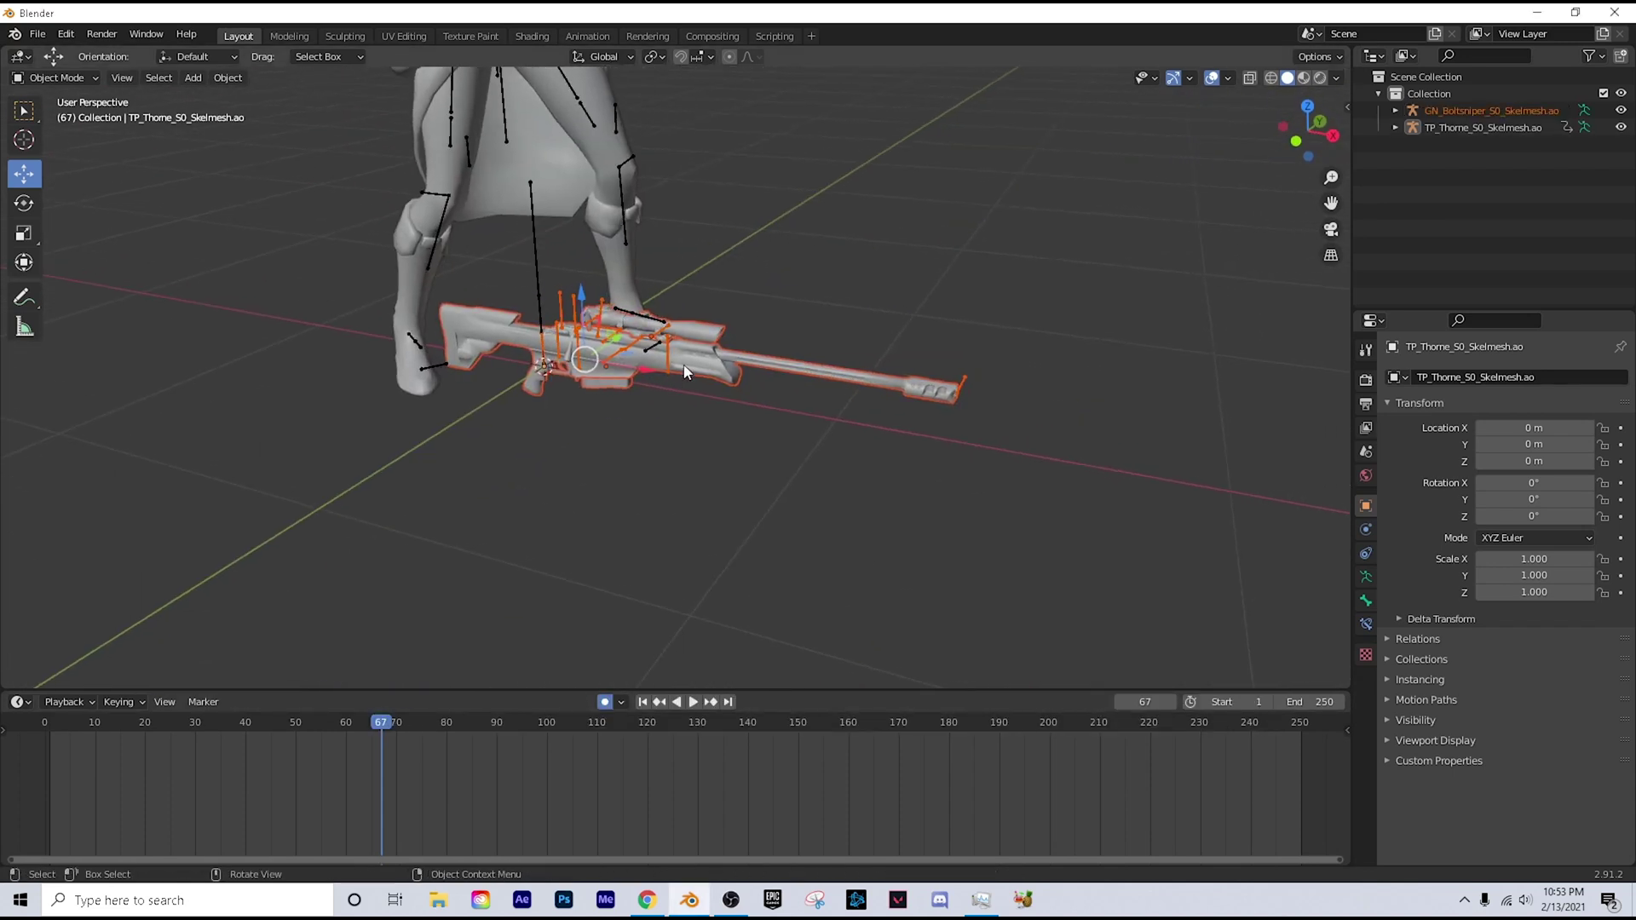
click(581, 325)
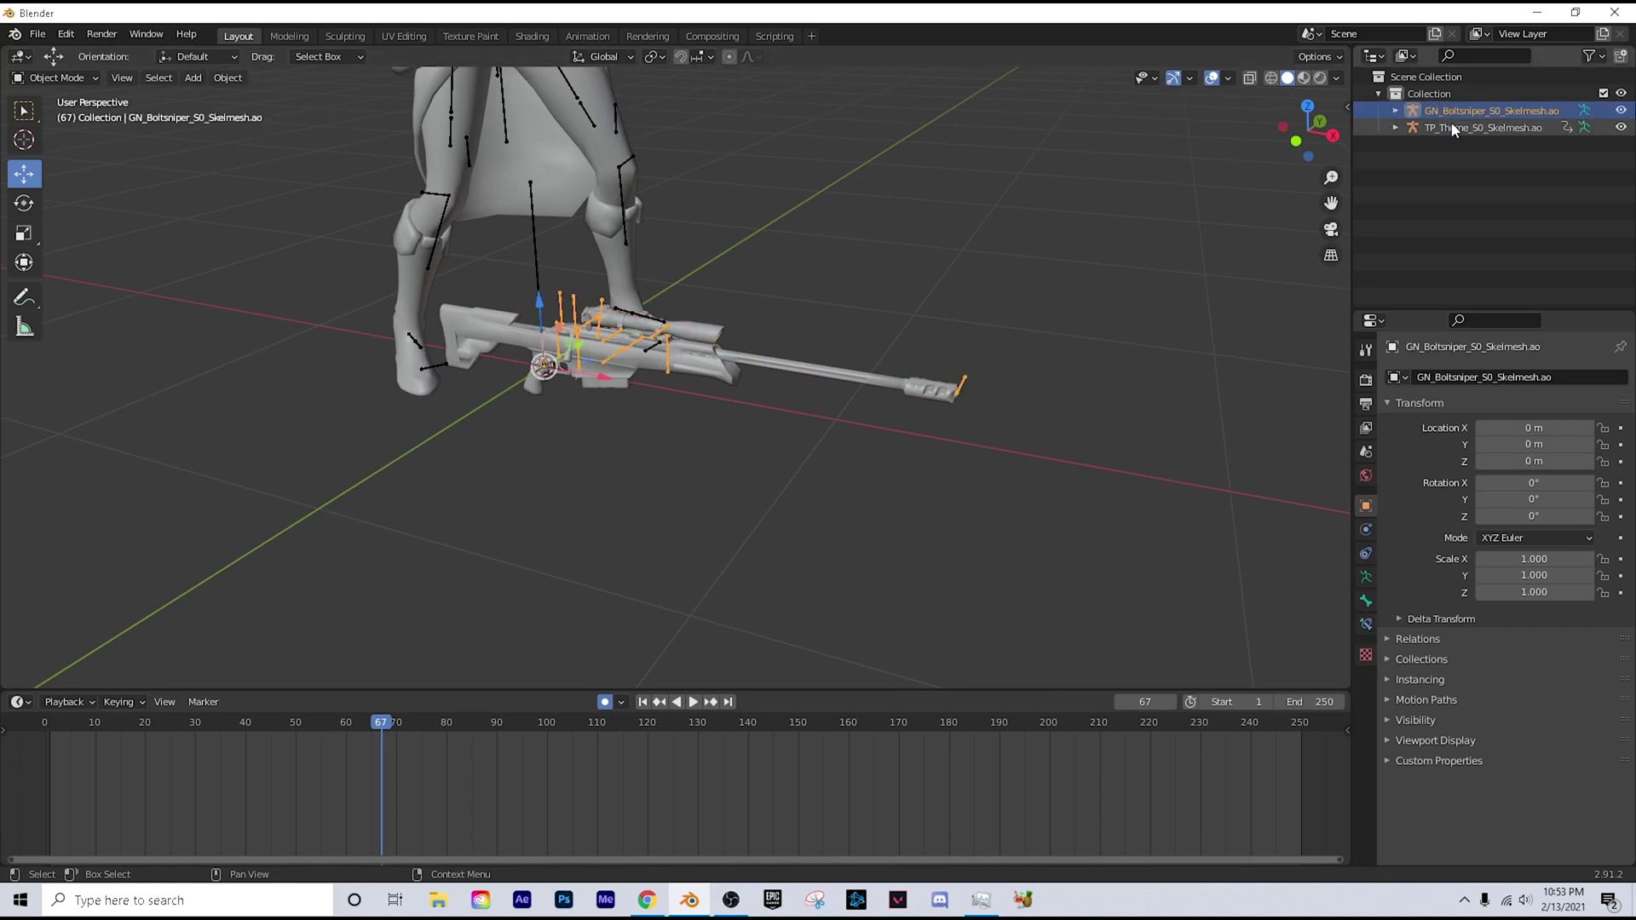
click(1367, 553)
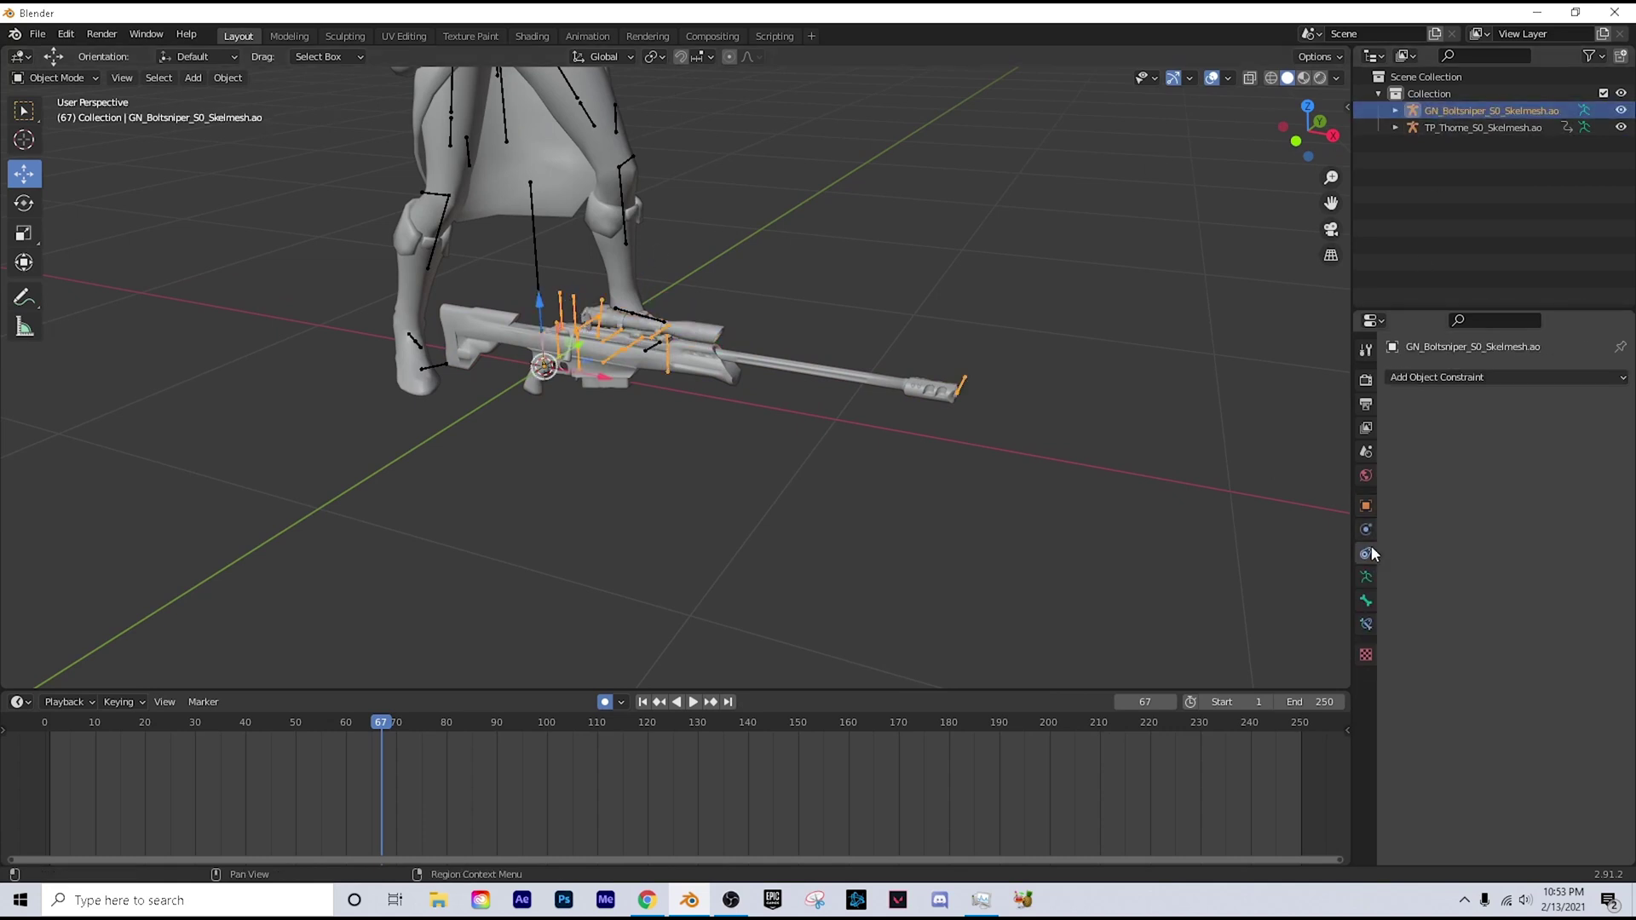
click(1434, 375)
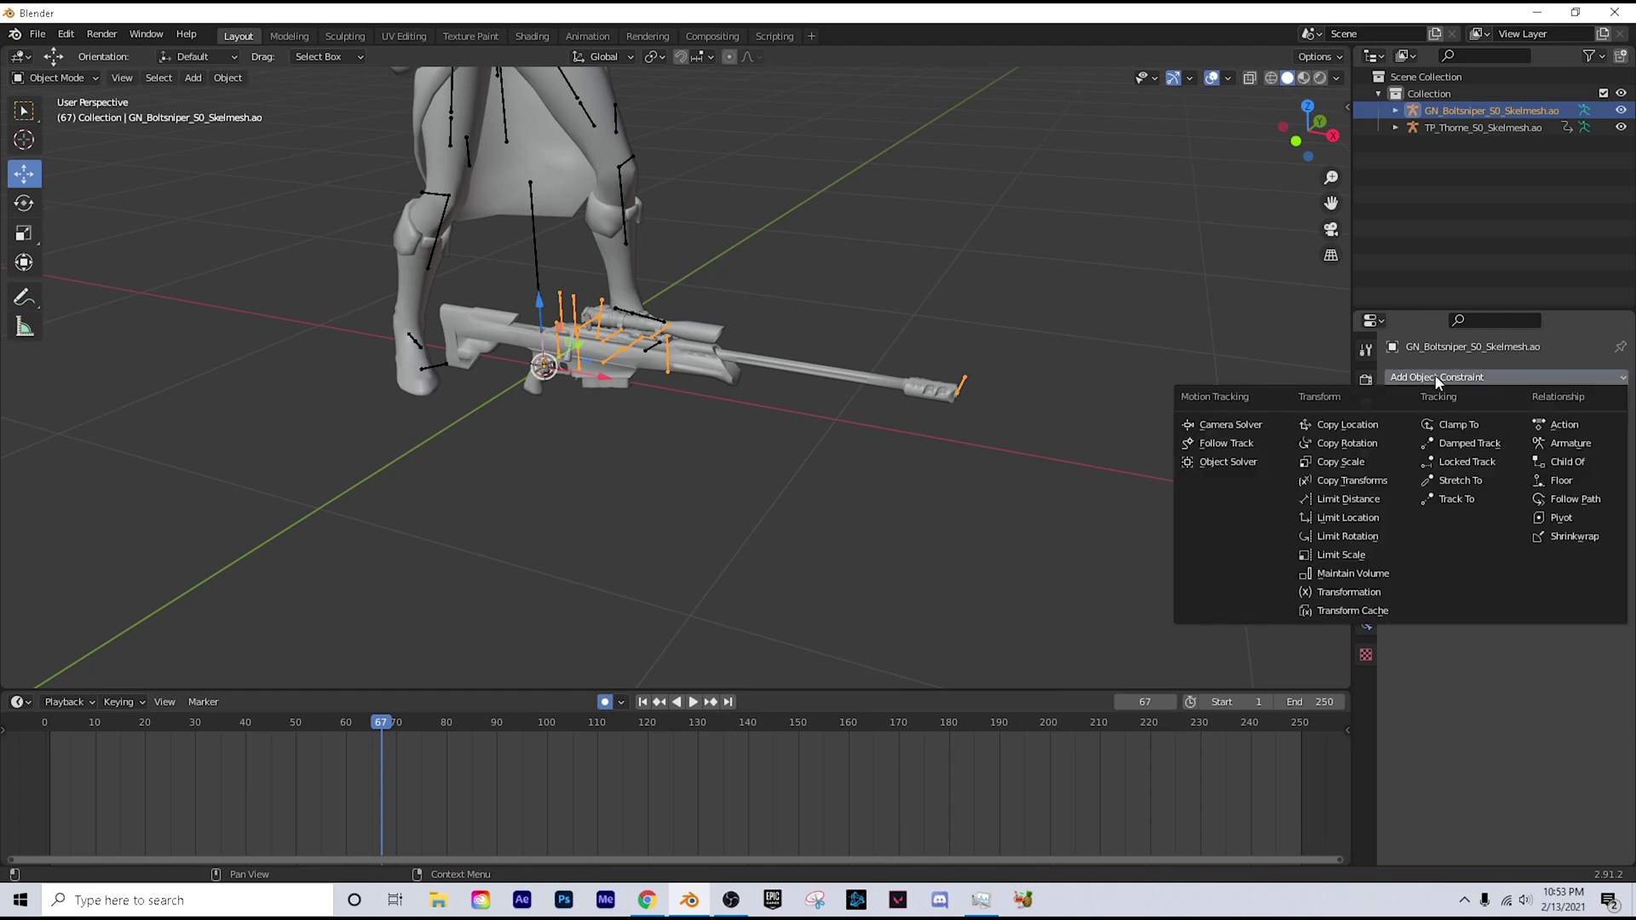
click(1553, 454)
Step: Set the Child Of target to Sage's TP_Thorne_S0_Skelmesh.ao armature with bone L_Hand, and set the inverse
scroll(779, 225, down, 6)
middle_drag(778, 225, 774, 247)
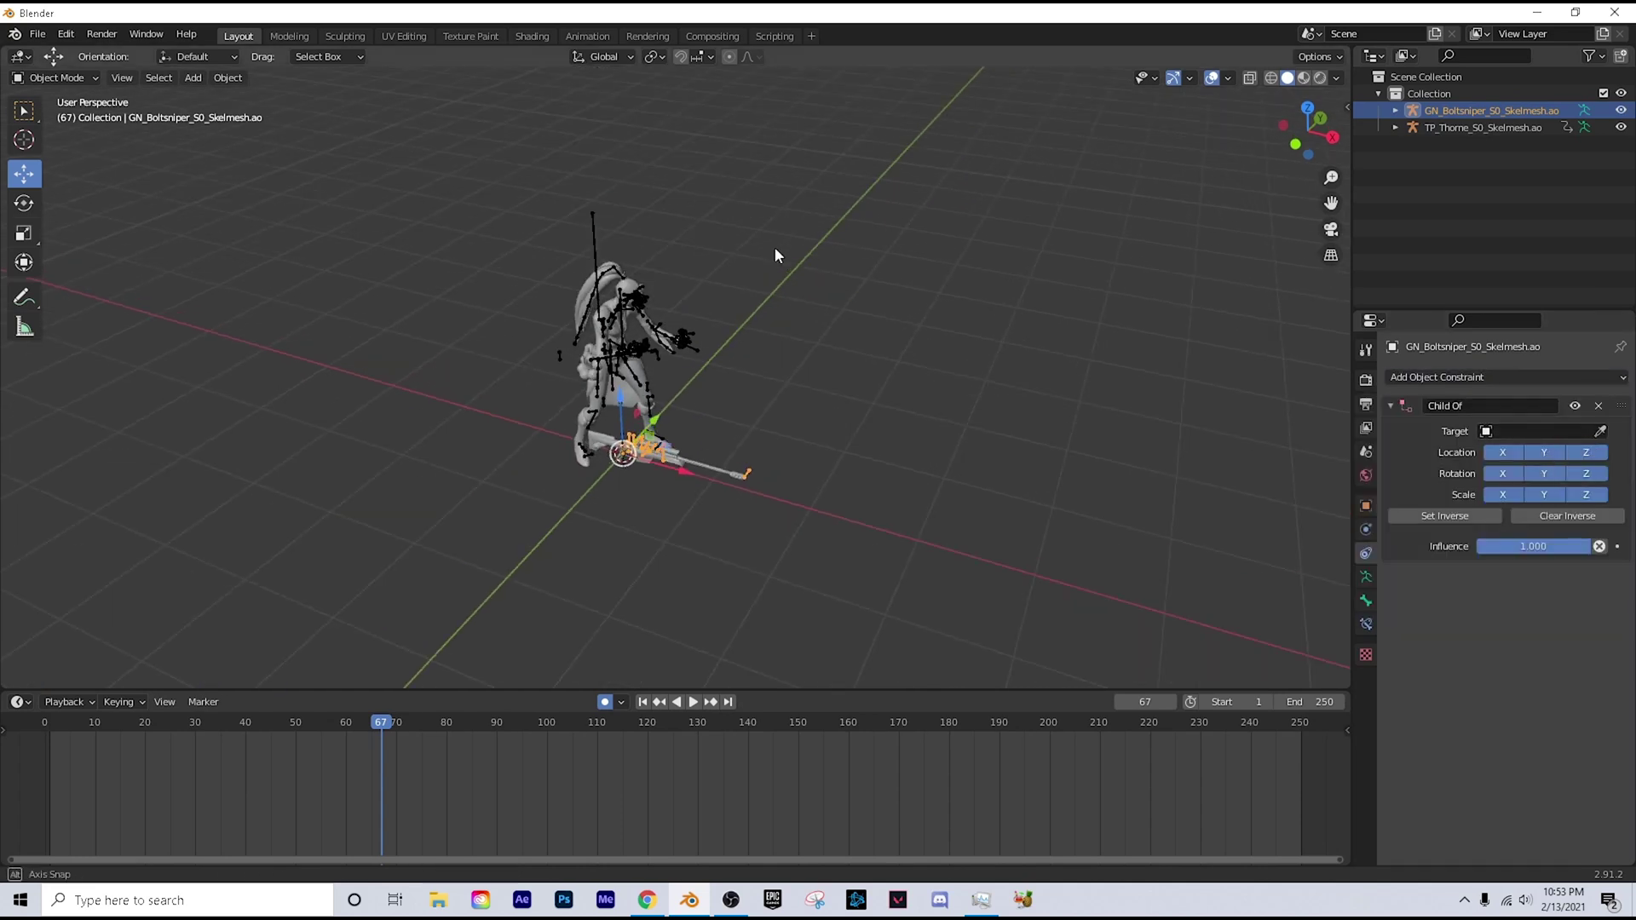
scroll(770, 250, up, 4)
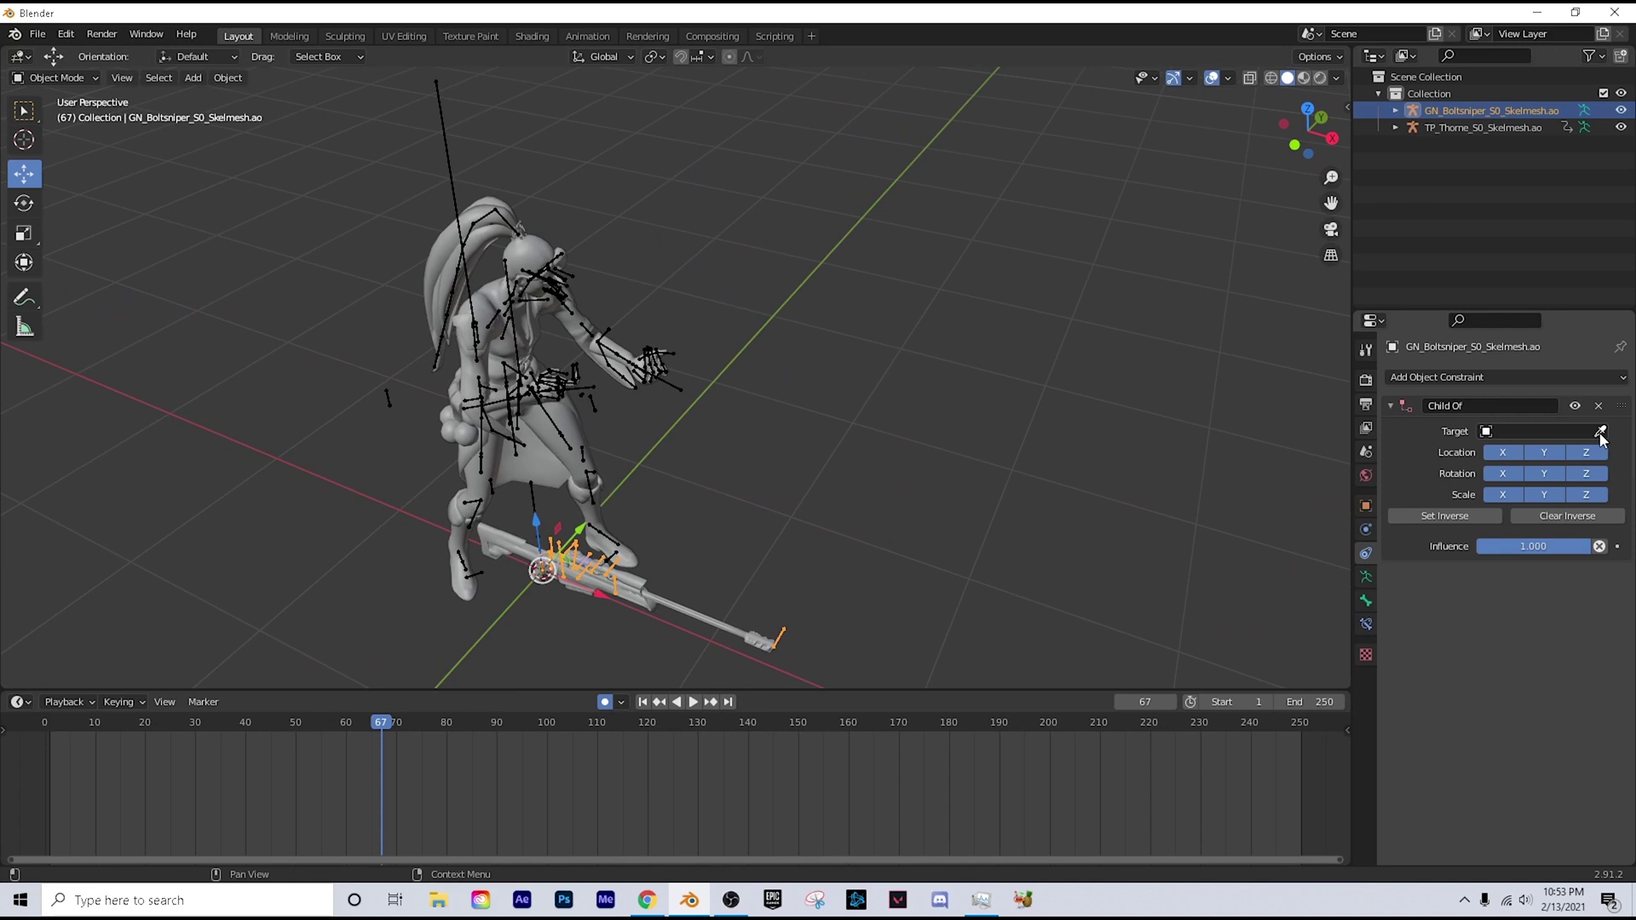
click(1455, 122)
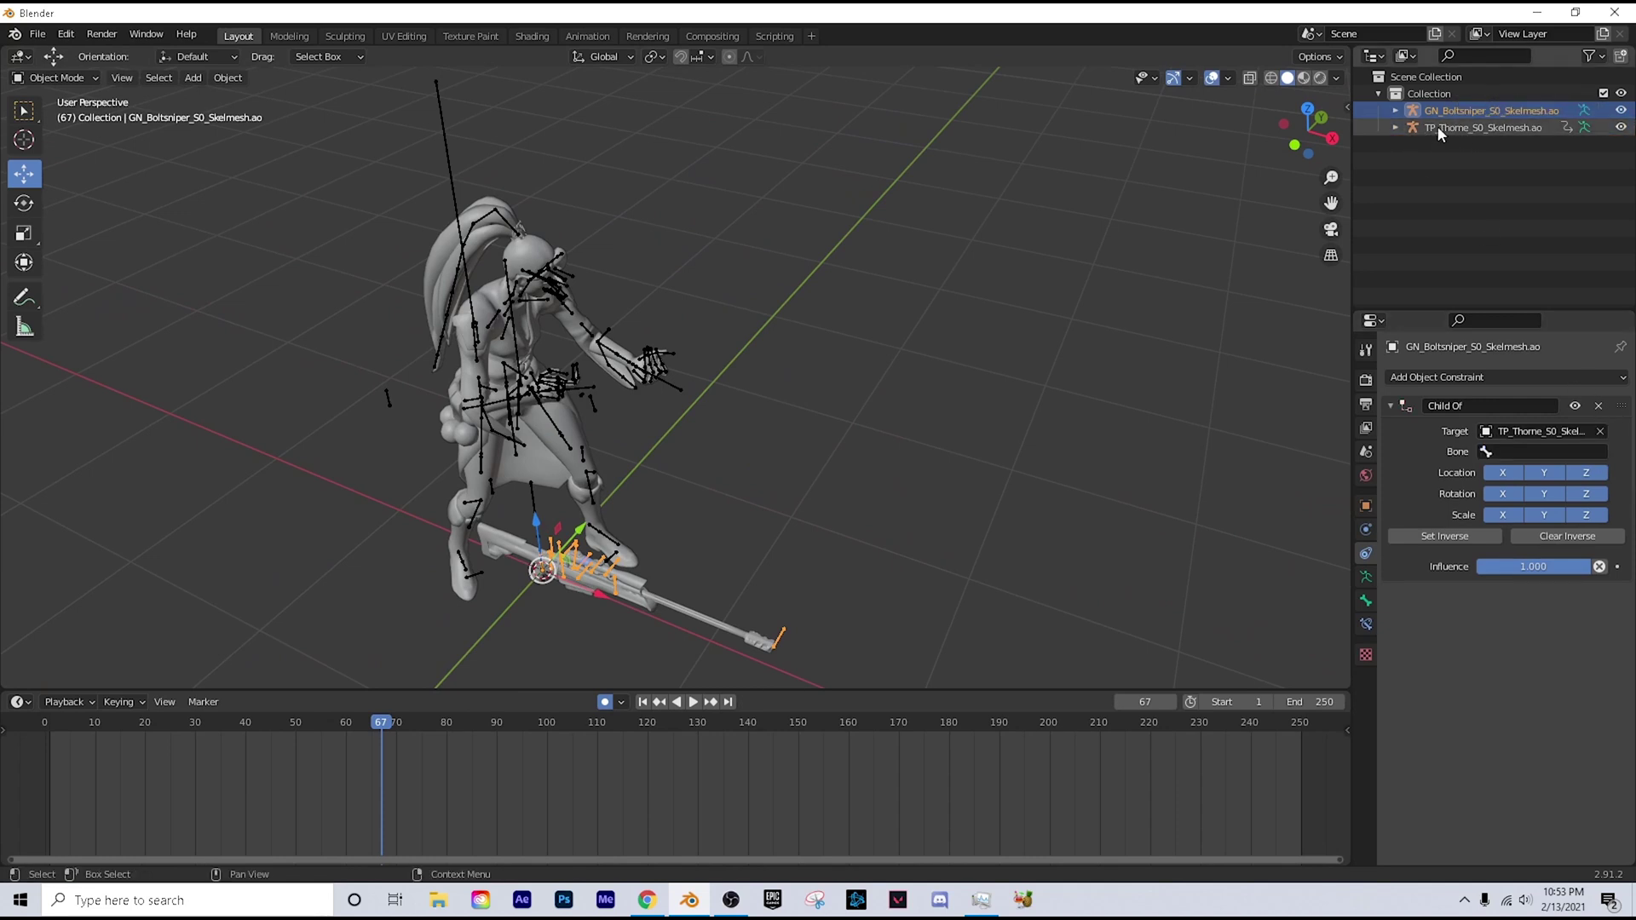
click(1523, 454)
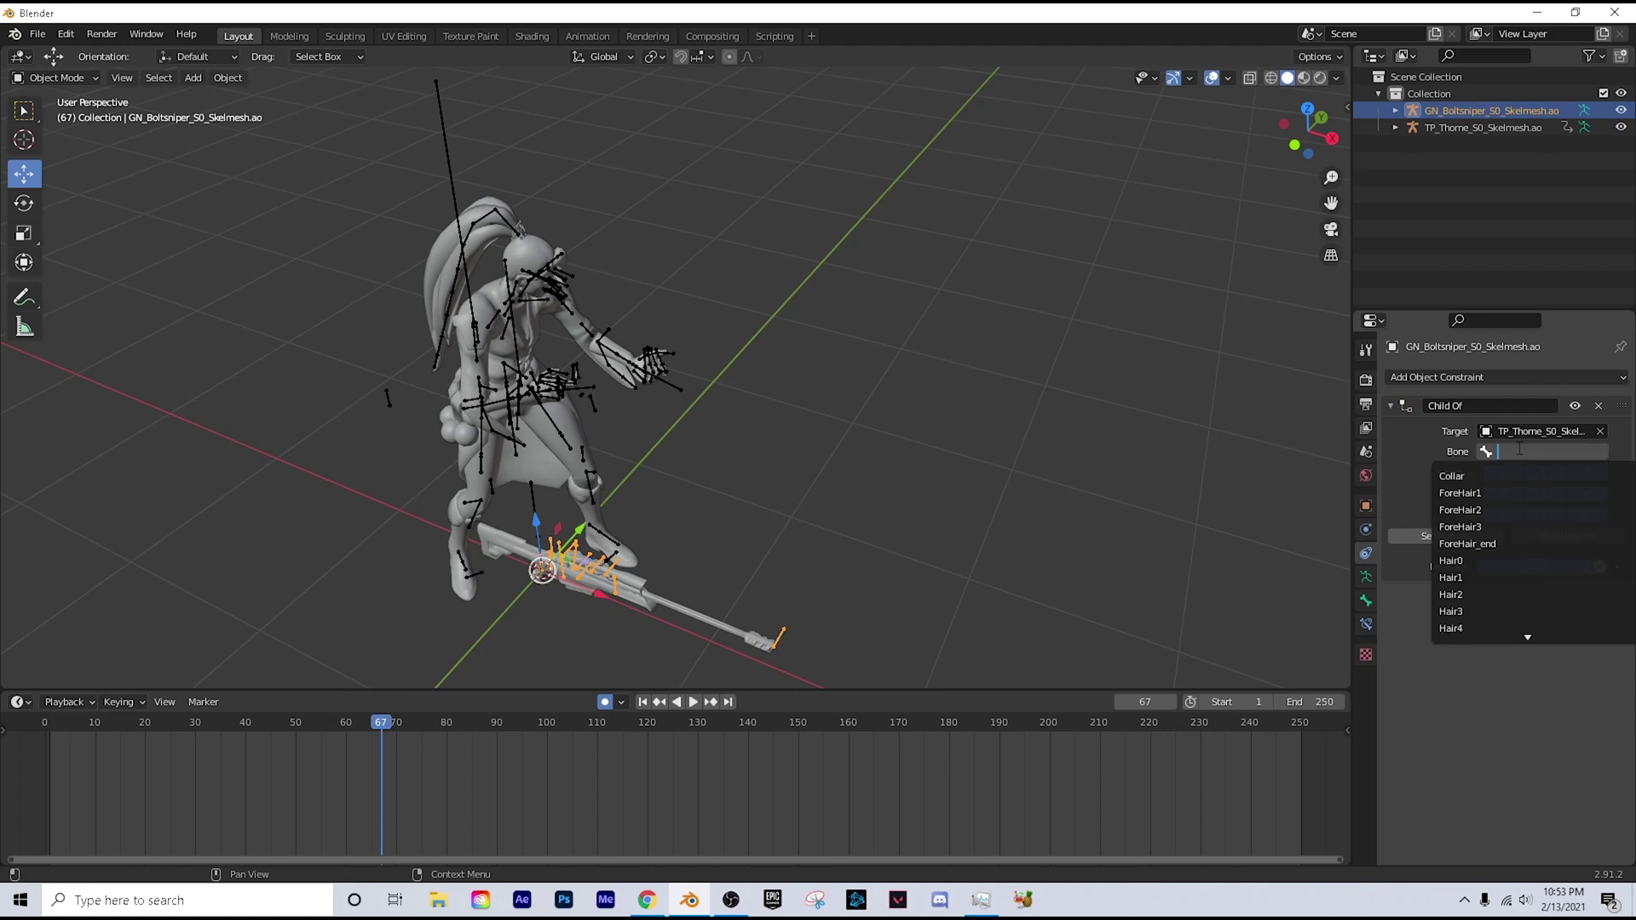
text(r)
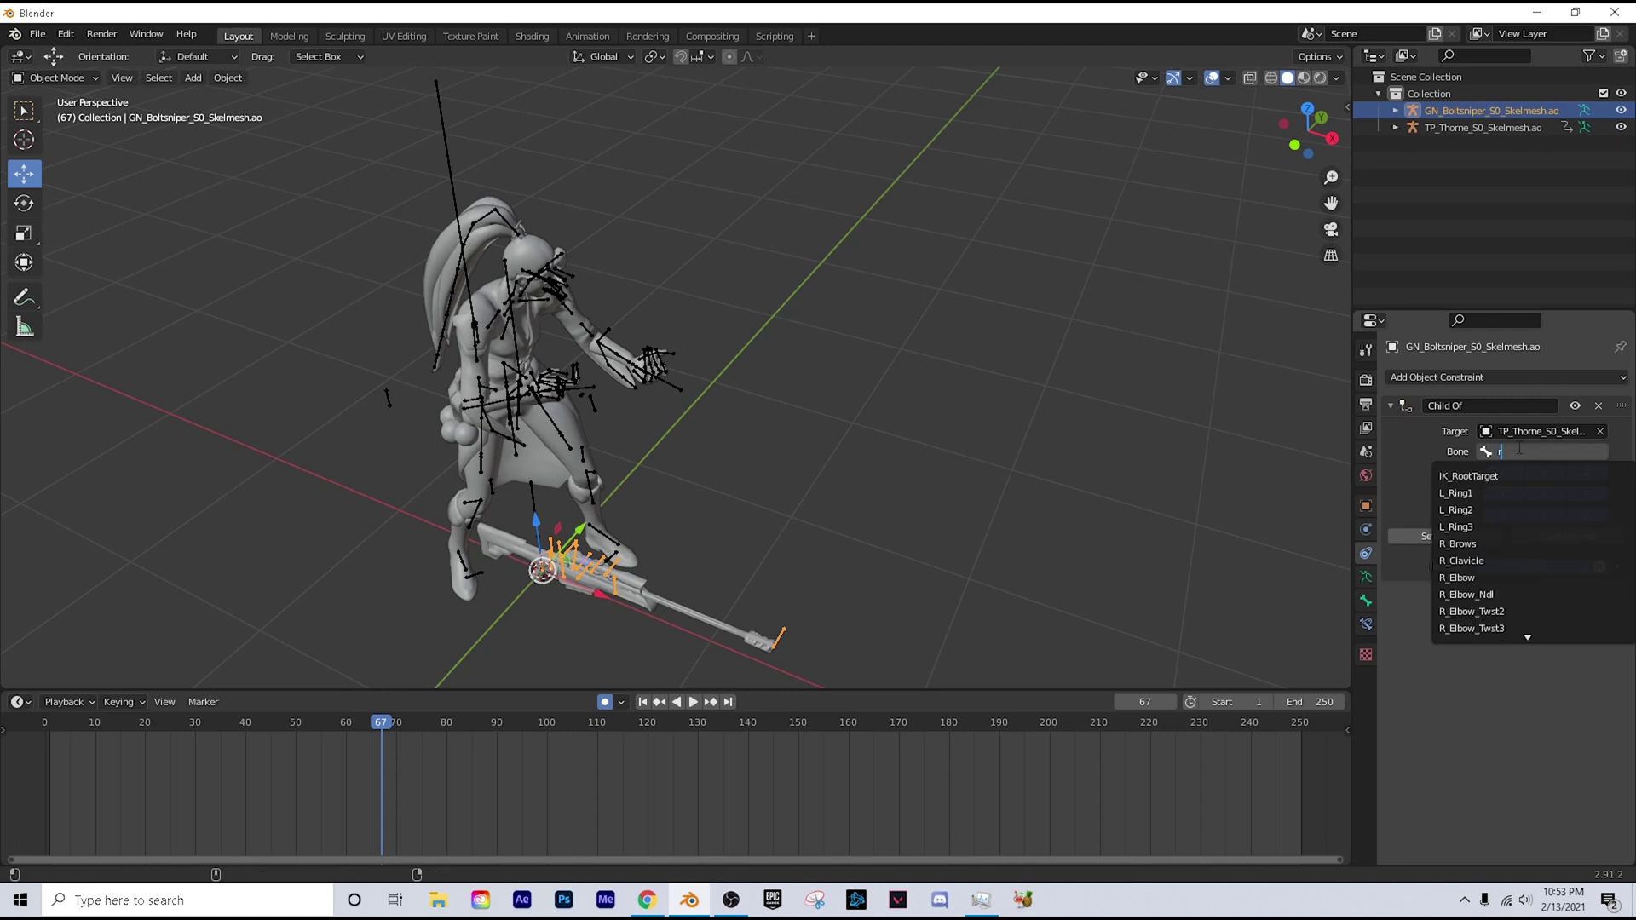
text(_han)
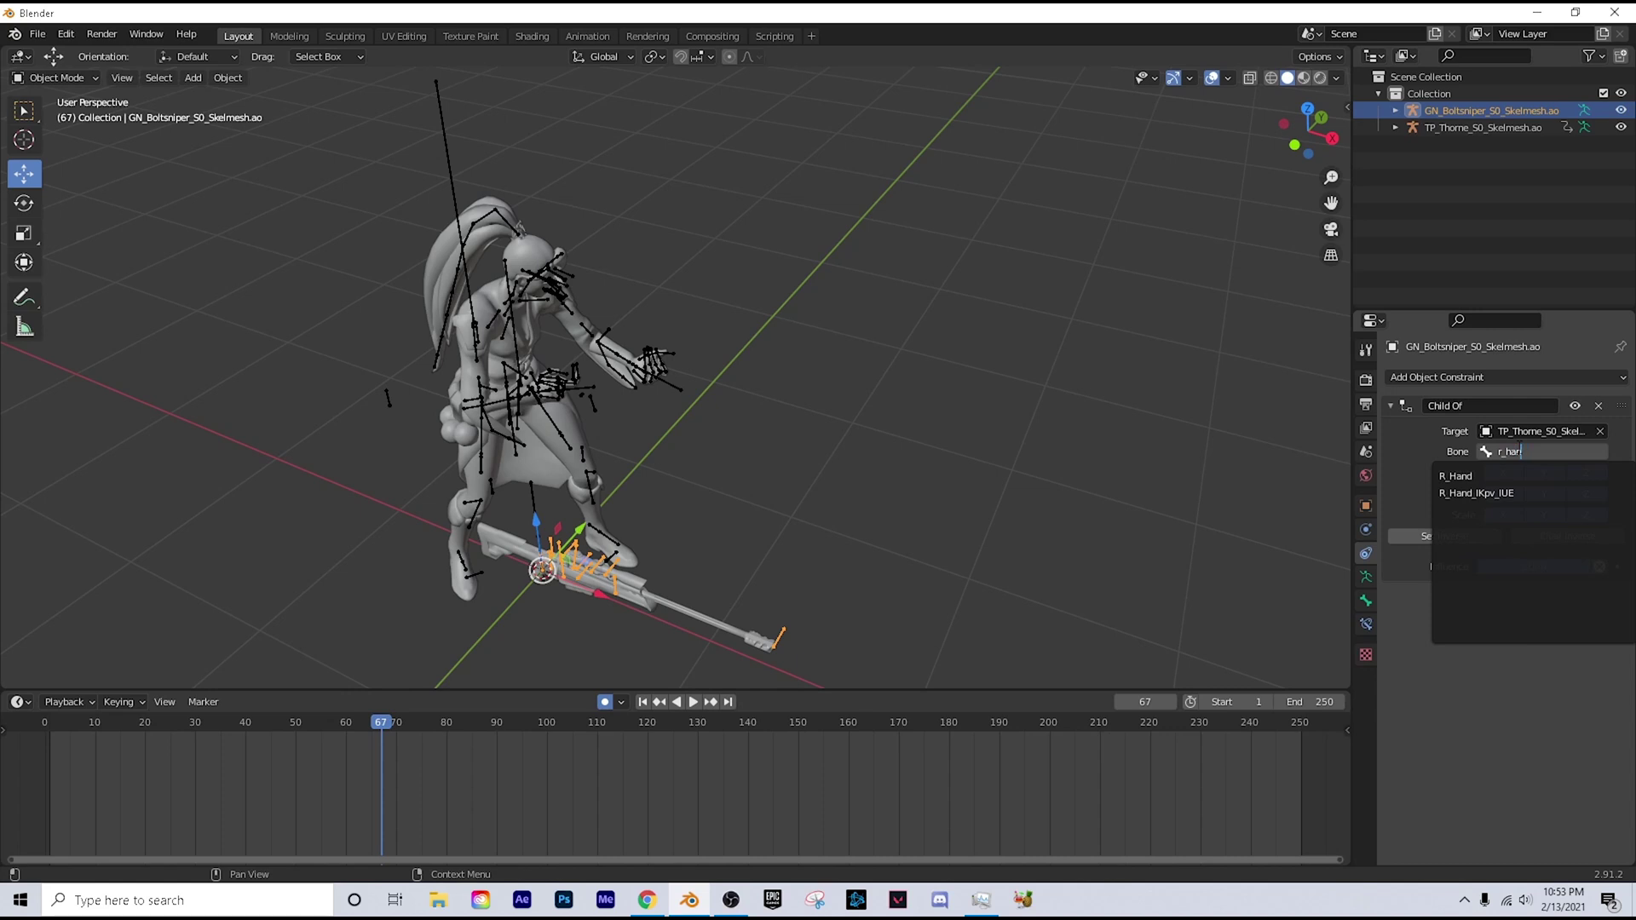
text(l_hand)
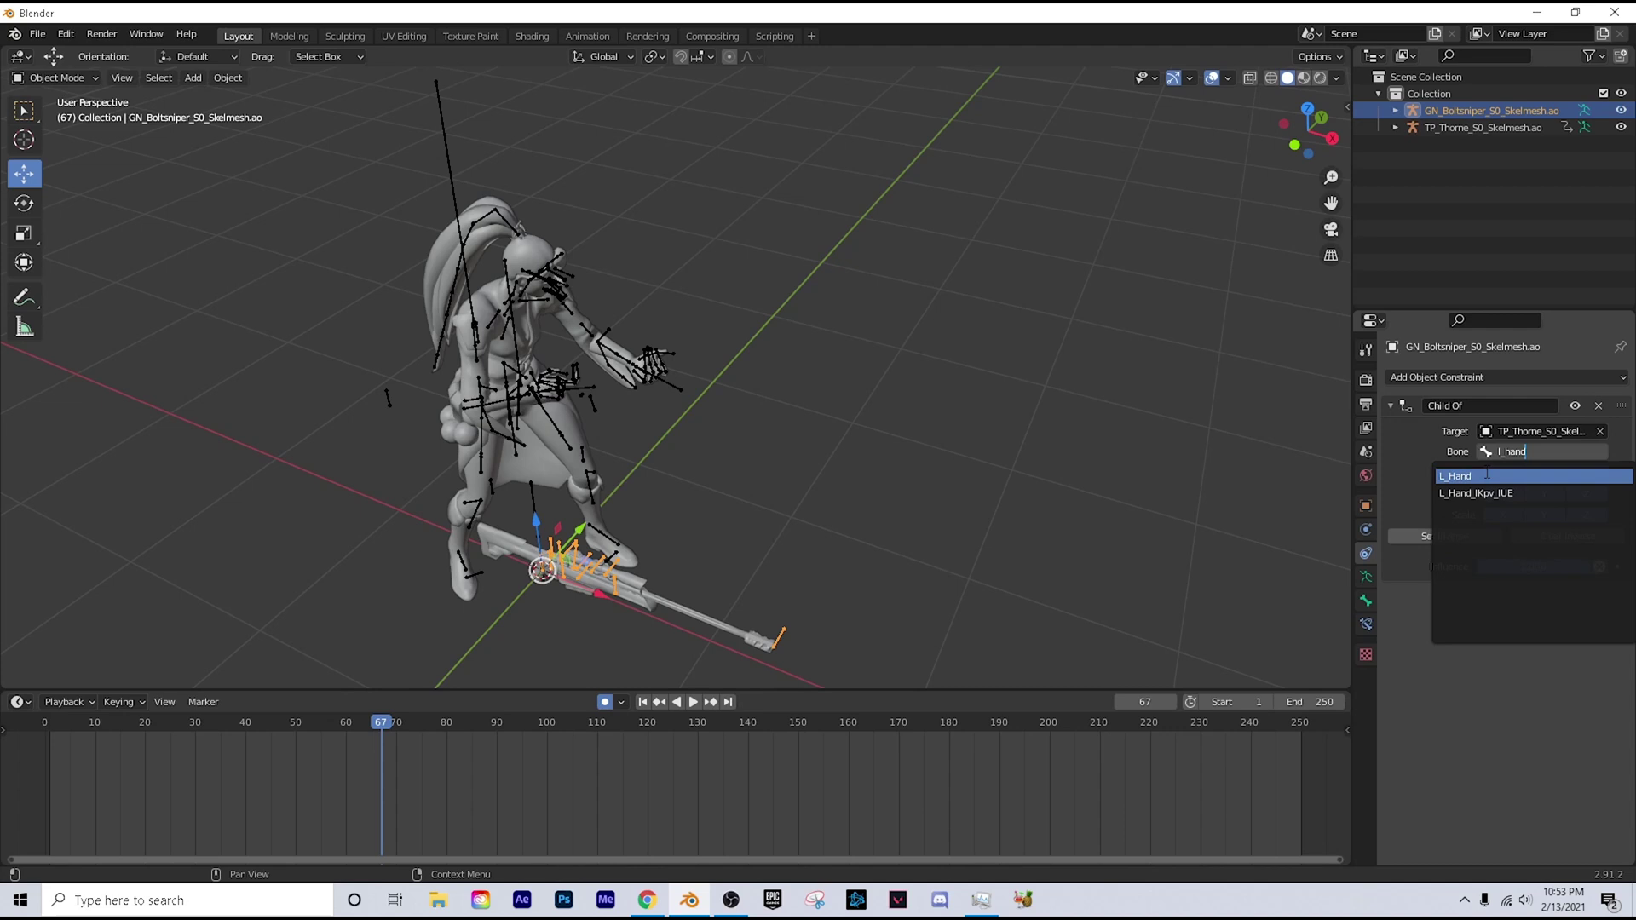
click(1489, 477)
click(1440, 537)
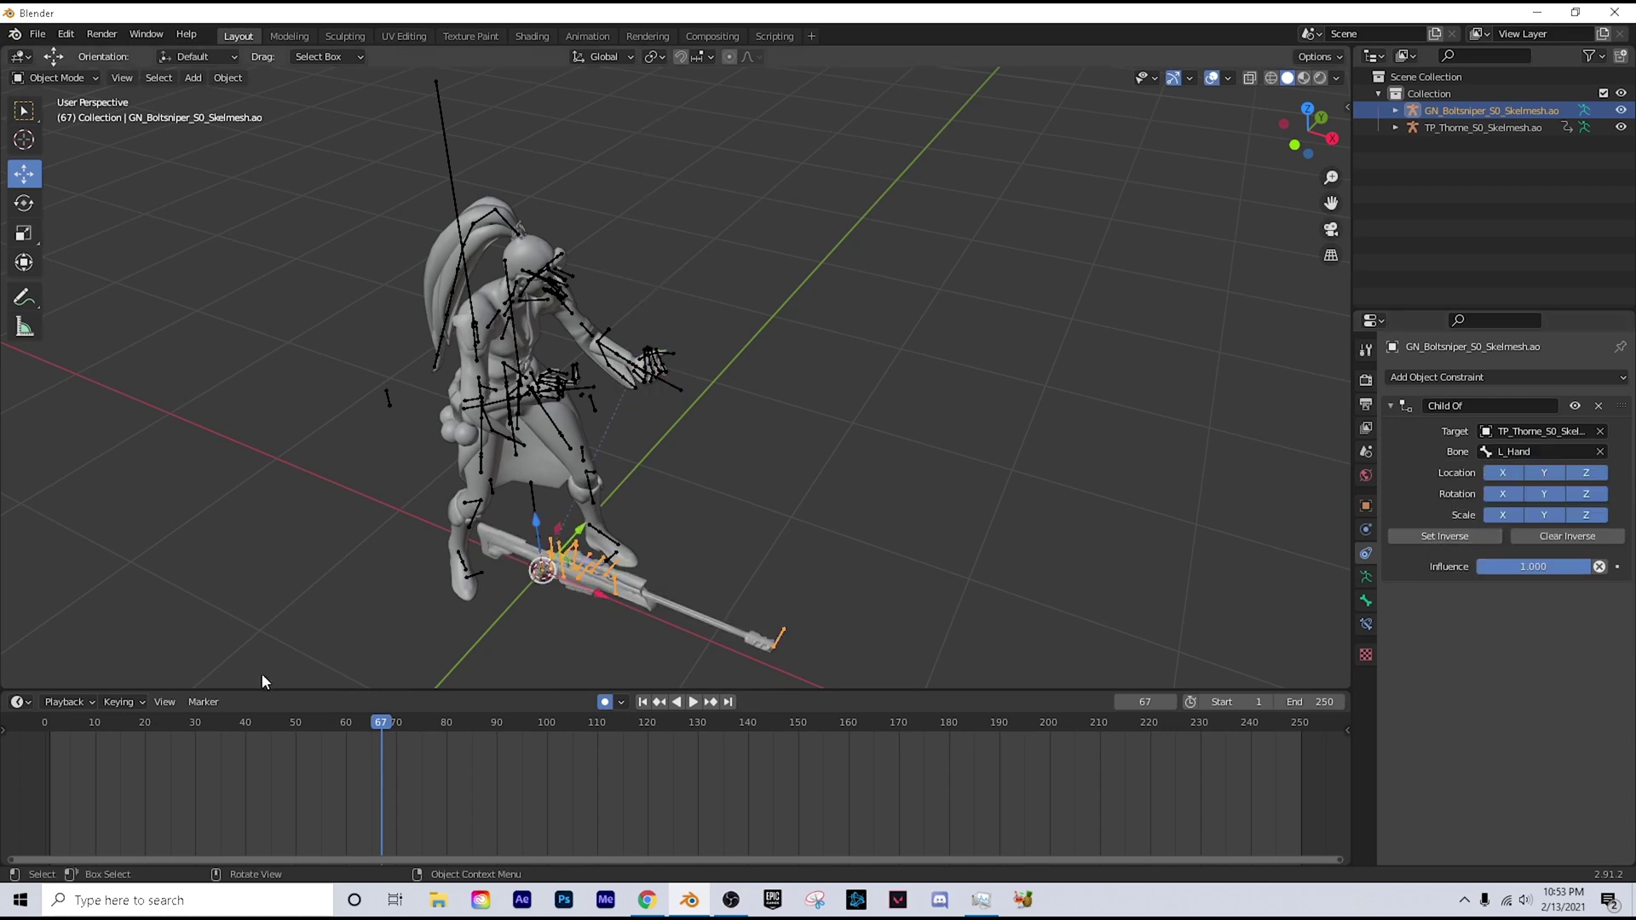
Step: Raise the sniper about 1.32 m along Z to the height of Sage's hands
key(g)
key(z)
click(451, 345)
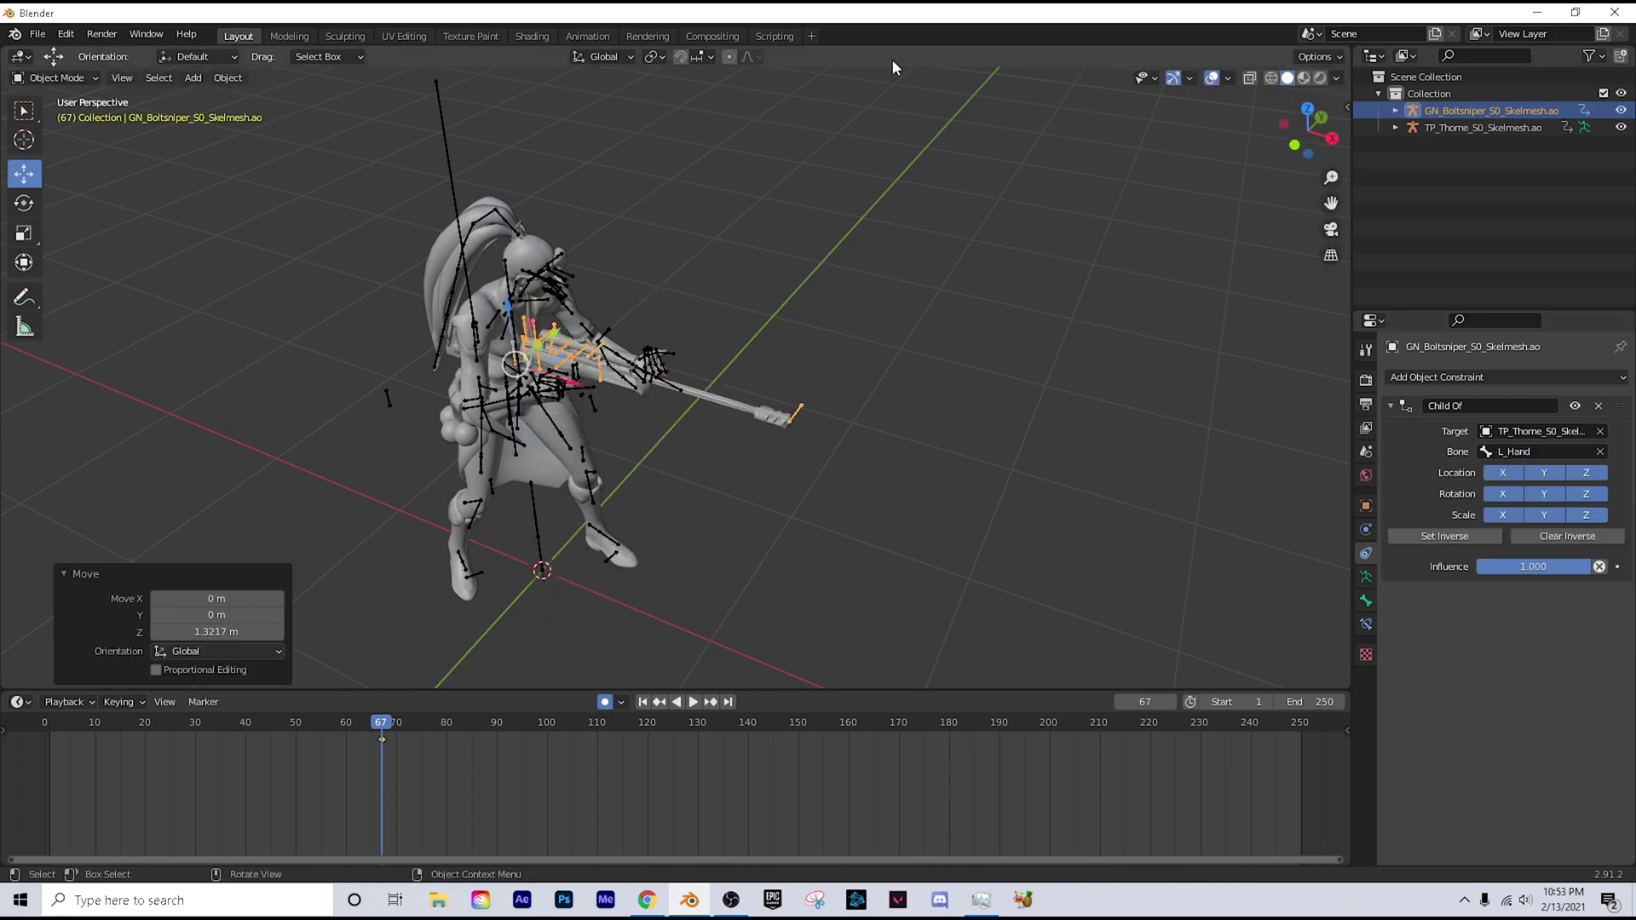
Step: Hide the viewport overlays and shift the sniper about 0.17 m along X near Sage's hands
click(1212, 77)
key(shift+grave)
key(w)
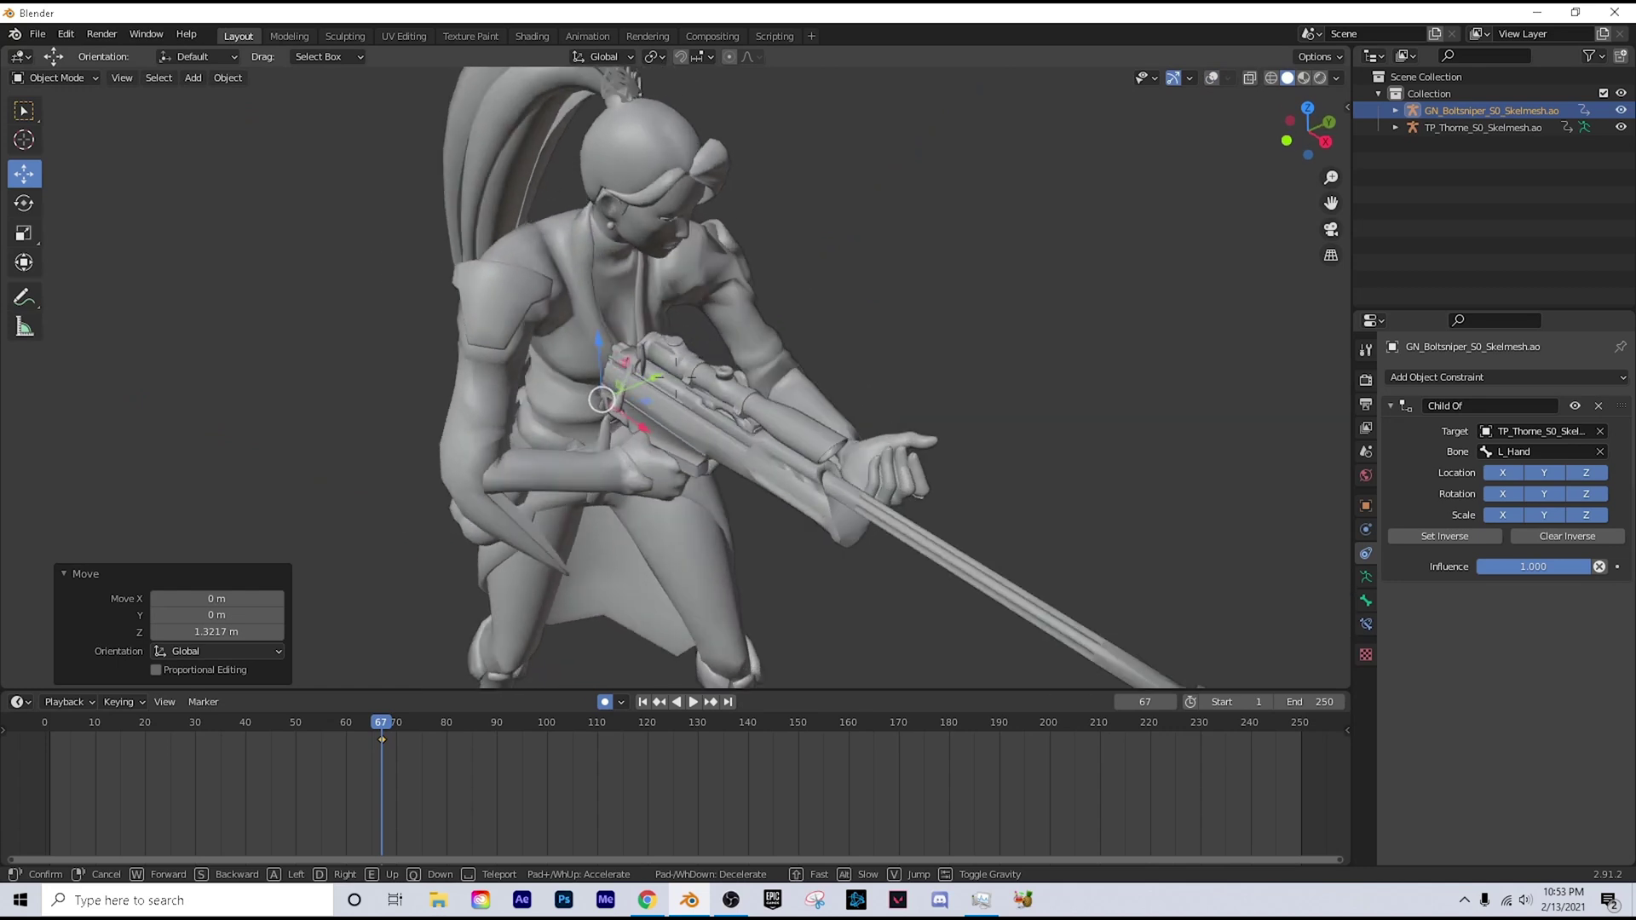
key(q)
key(w)
click(676, 377)
drag(499, 320, 659, 351)
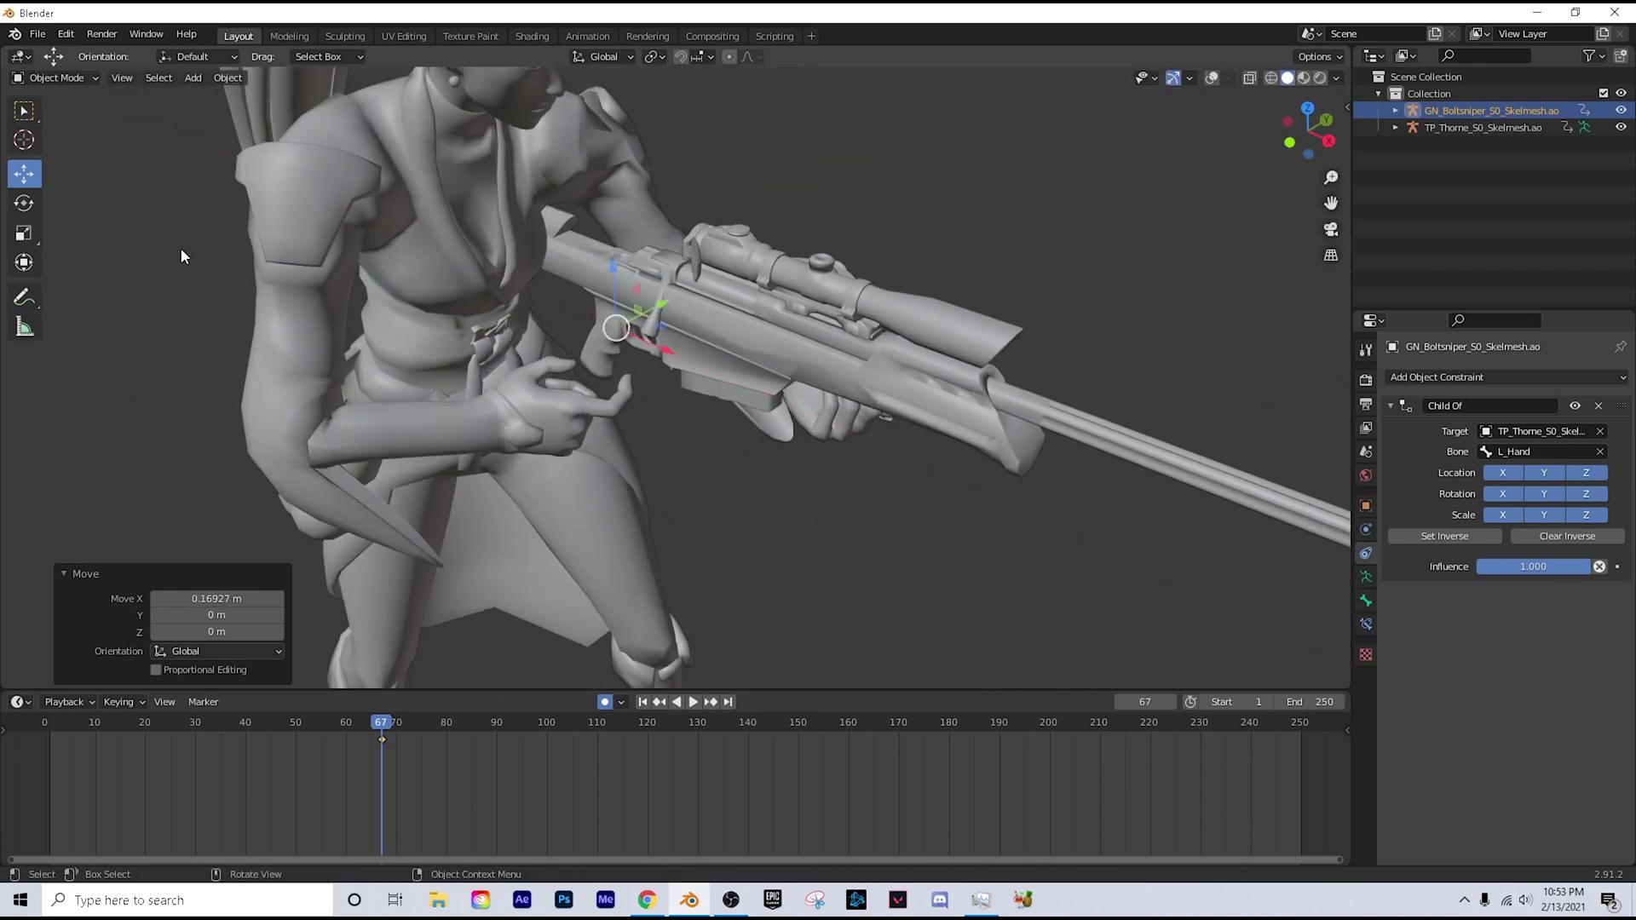
Step: Split off a second viewport with a top view of Sage and rotate the sniper about 50° around Z there
click(25, 203)
drag(1348, 51, 656, 154)
click(1317, 115)
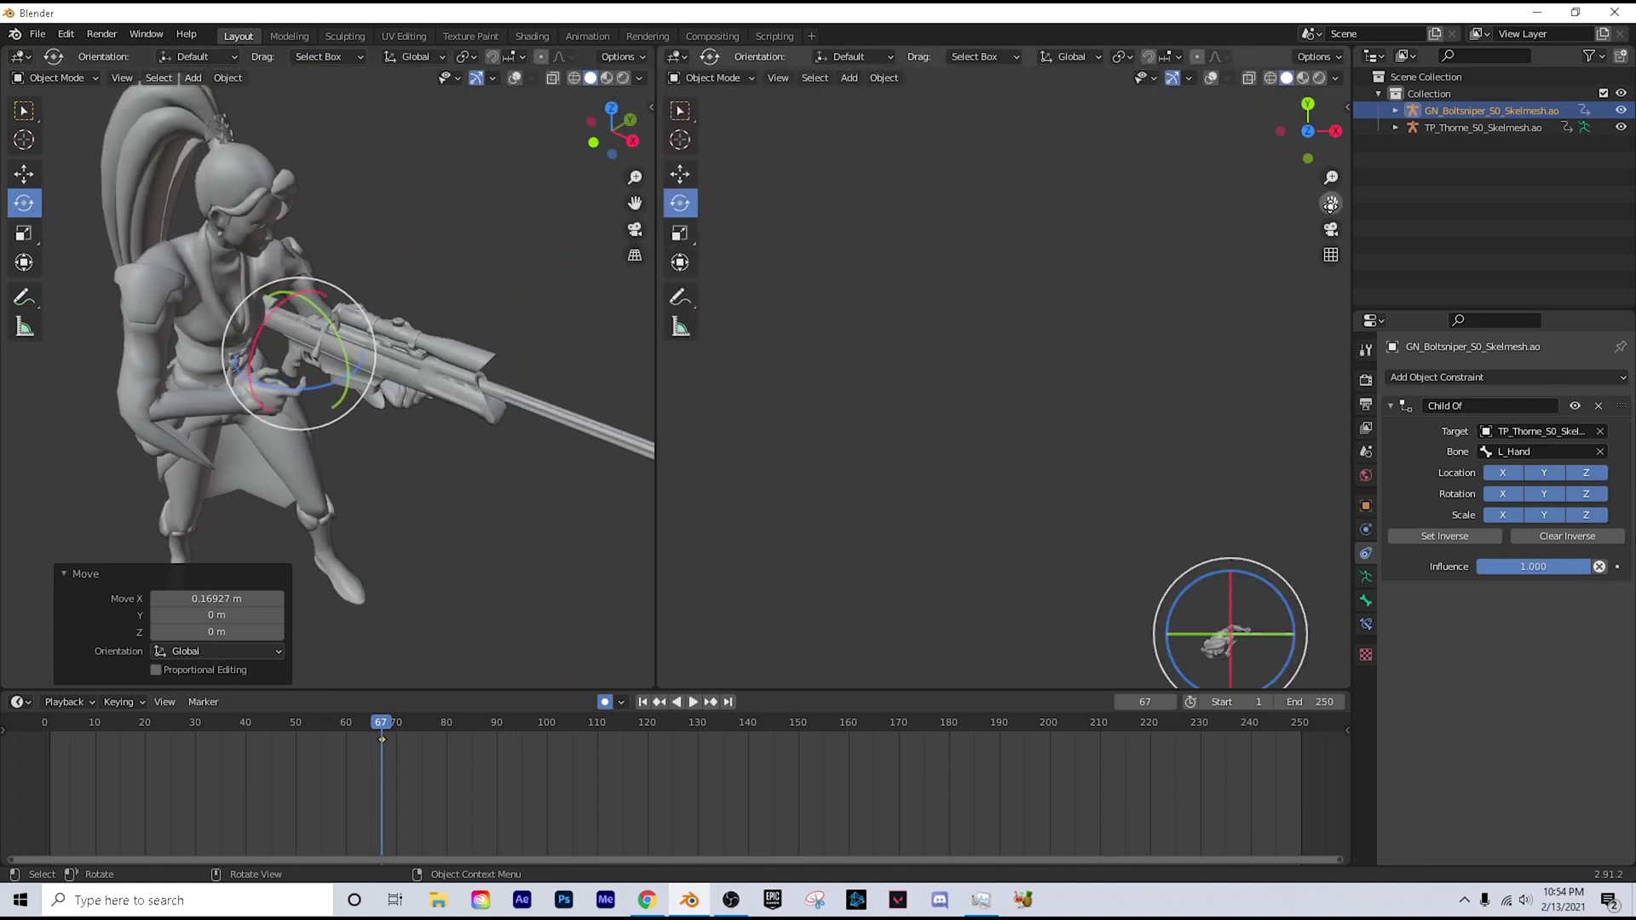
drag(1330, 205, 1035, 0)
scroll(890, 443, up, 11)
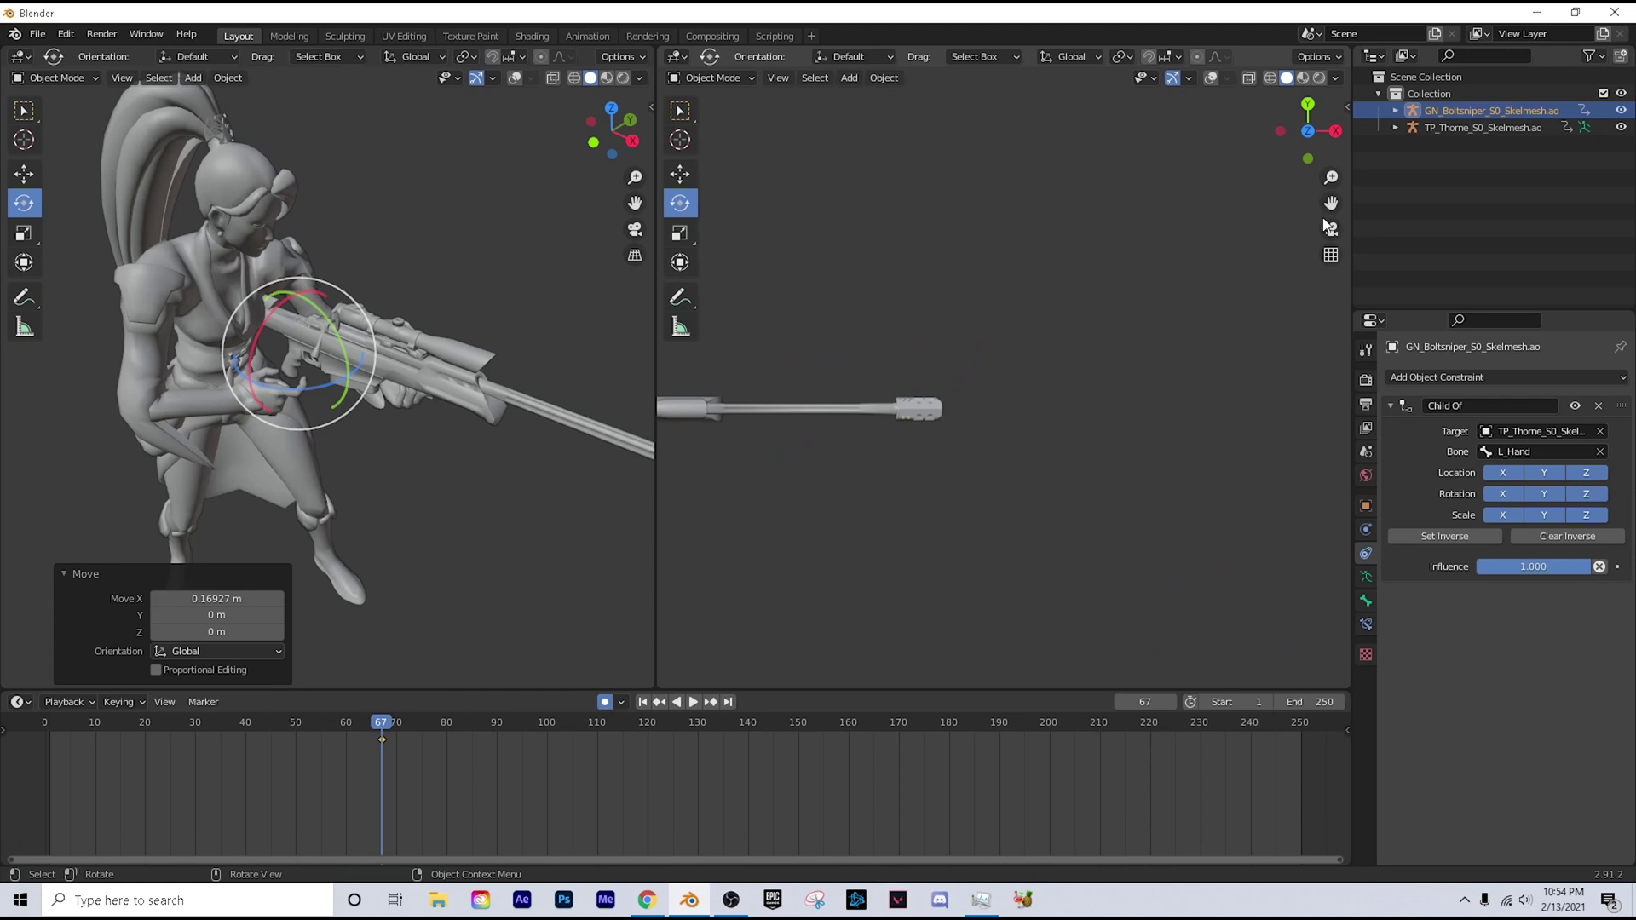
drag(1331, 202, 1325, 209)
drag(927, 320, 846, 301)
Step: Move the sniper along the individual axes so its grip sits in Sage's right hand
click(684, 179)
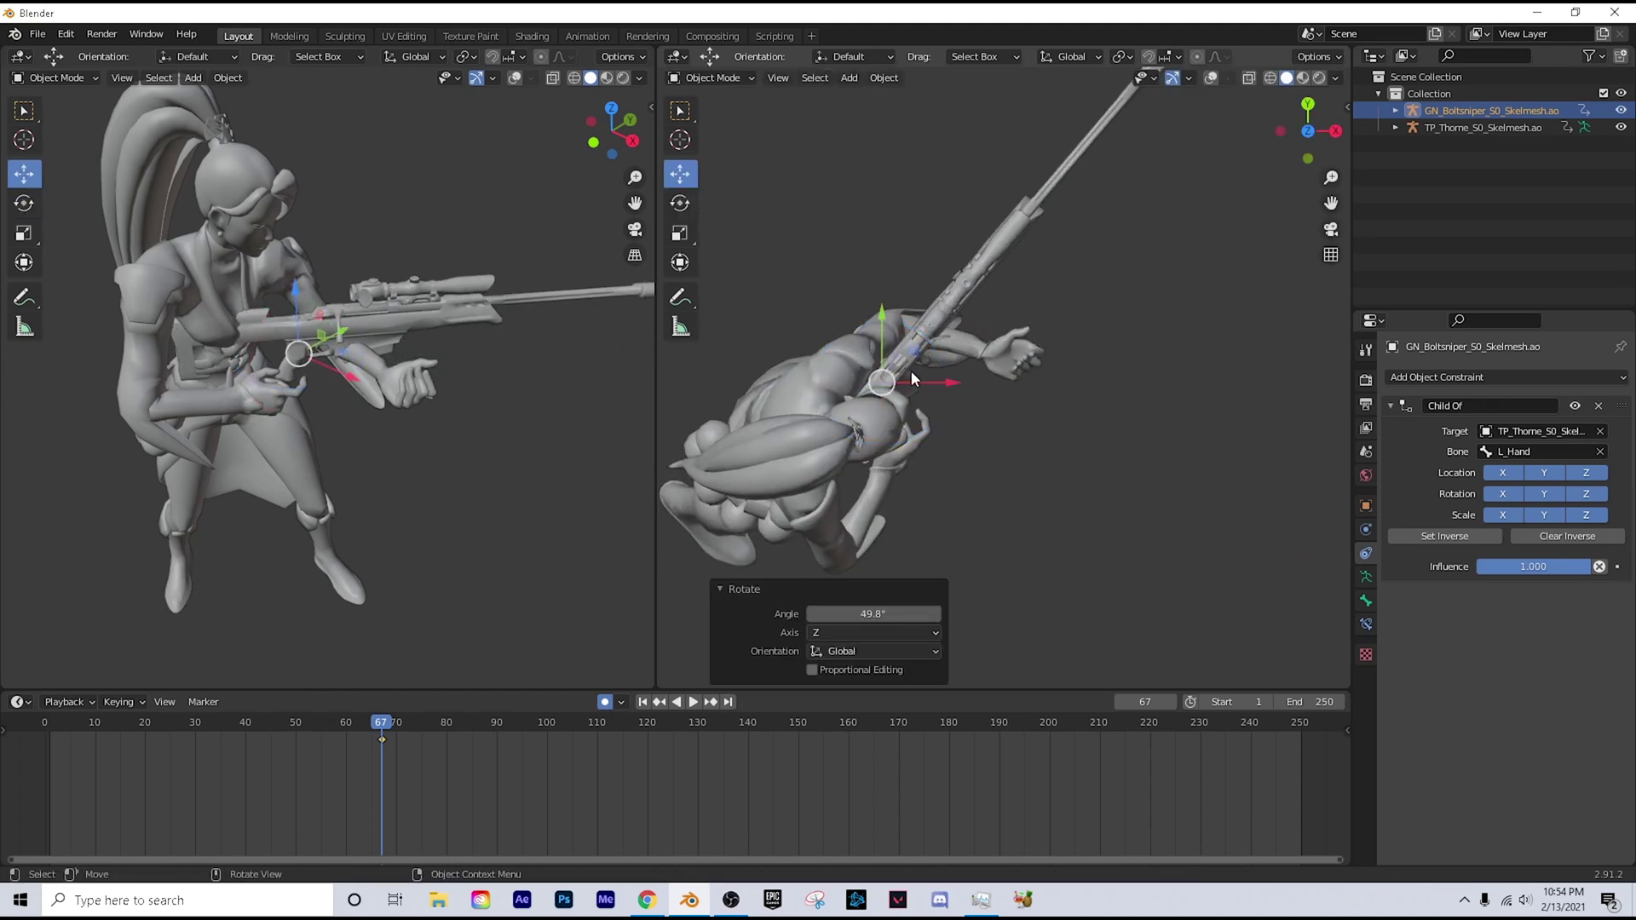
drag(914, 379, 929, 430)
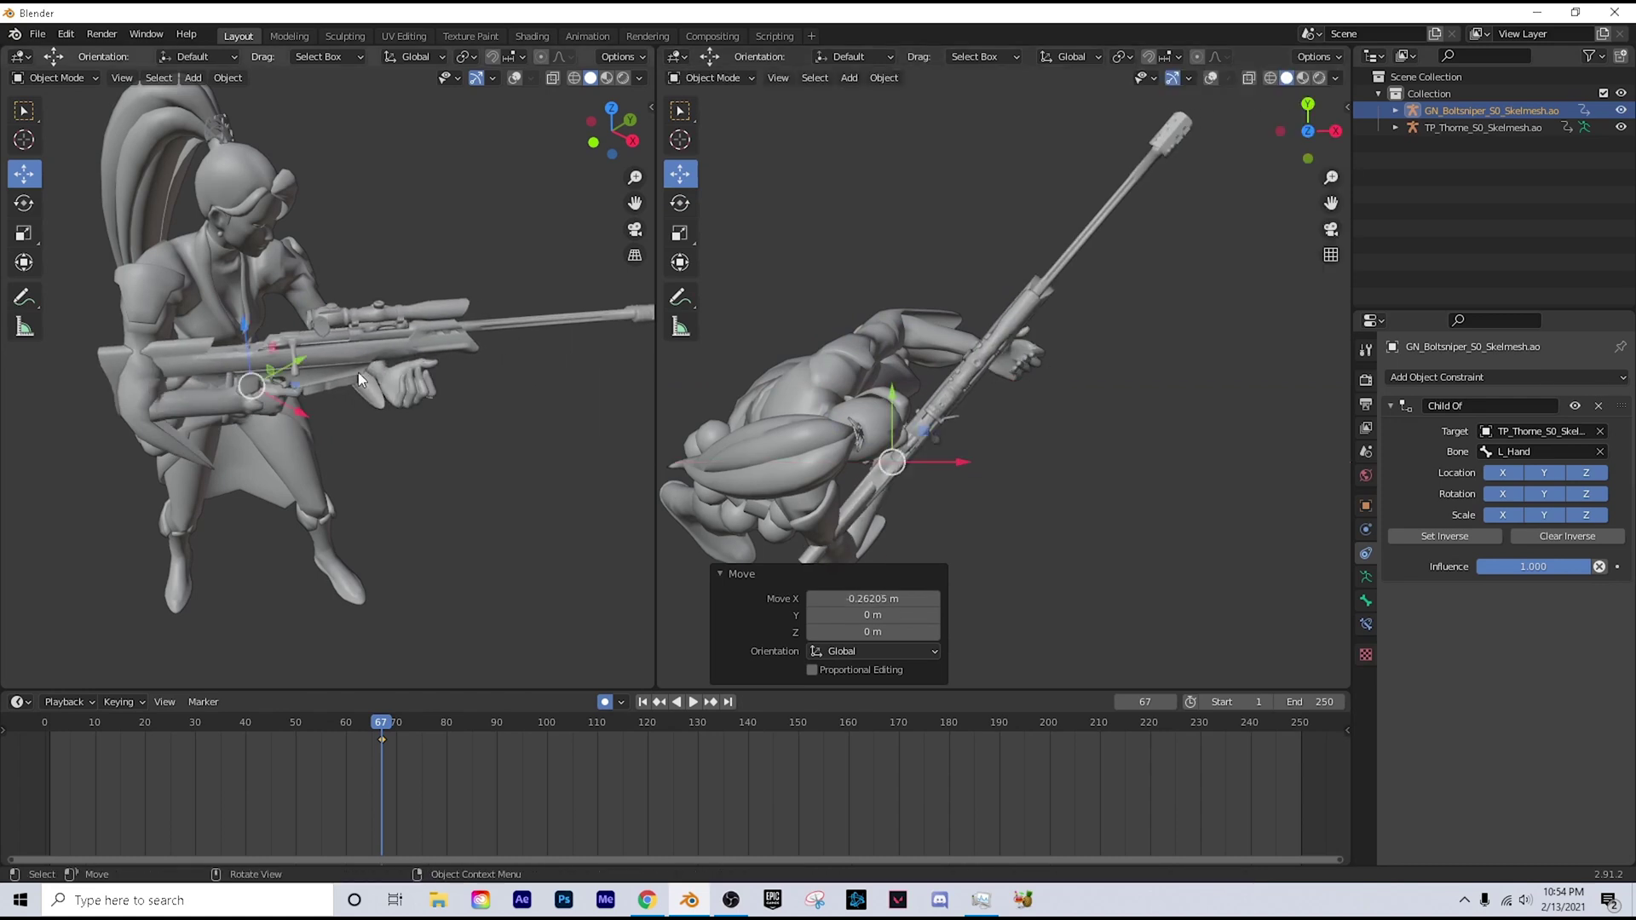
drag(293, 356, 310, 345)
drag(274, 318, 277, 336)
middle_drag(358, 375, 358, 345)
scroll(327, 375, up, 6)
drag(268, 365, 153, 405)
Step: Align the barrel with Sage's left hand by rotating the sniper around Z about -13.8° and a further 2.45°
click(19, 206)
key(shift+grave)
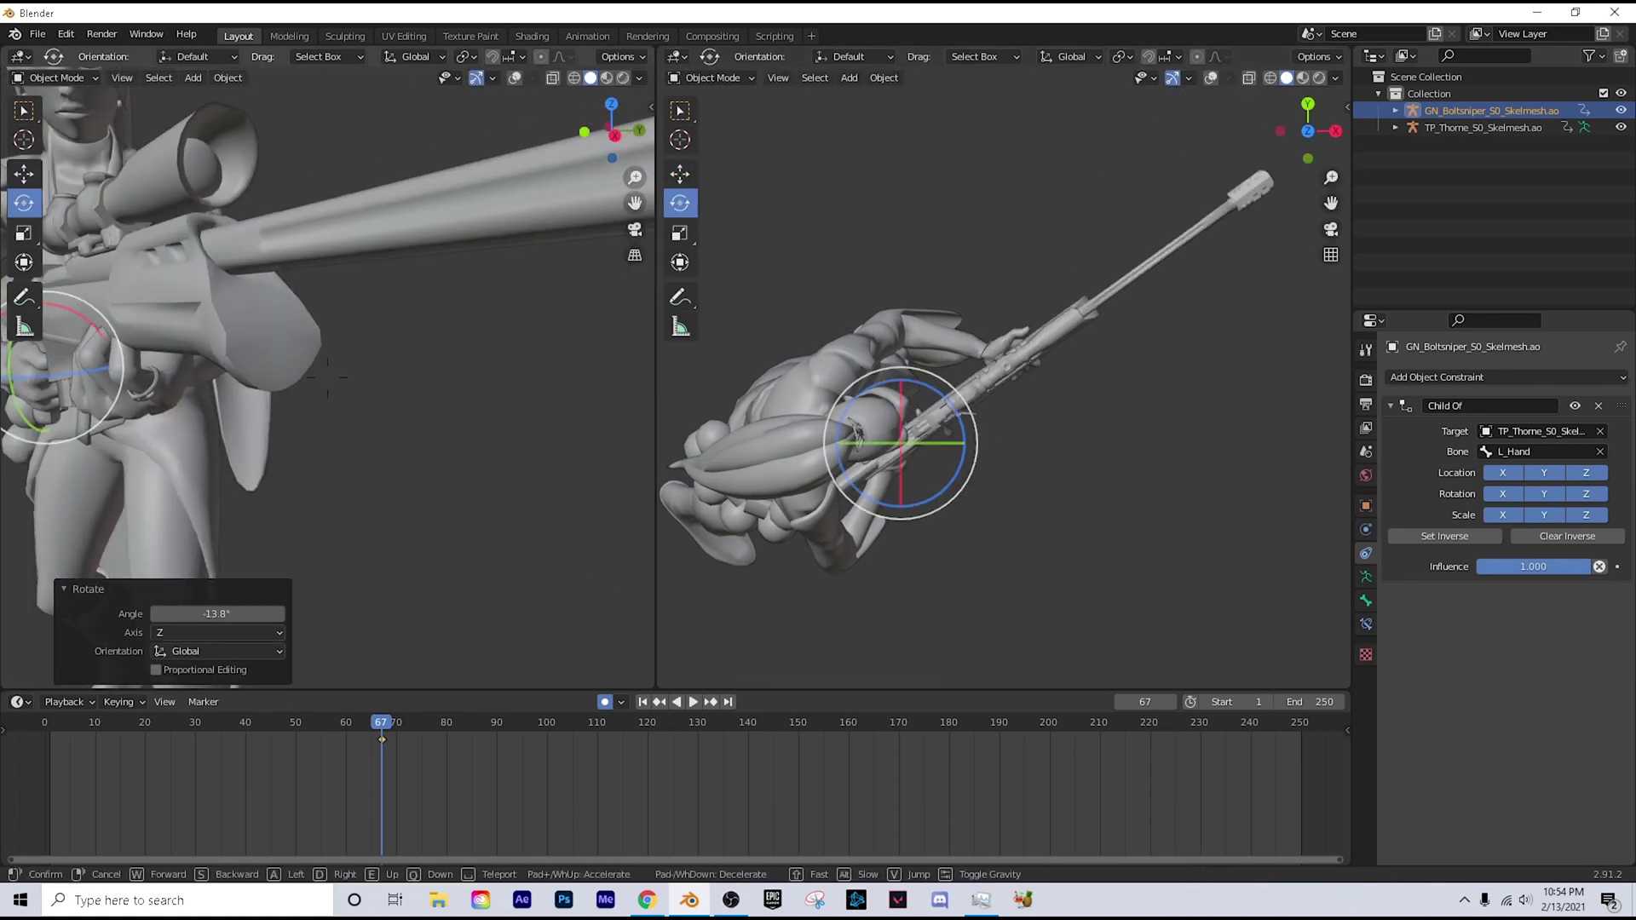
click(327, 377)
drag(545, 358, 558, 358)
Step: Frame Sage with the whole rifle and merge the two viewports back into one
key(shift+grave)
key(s)
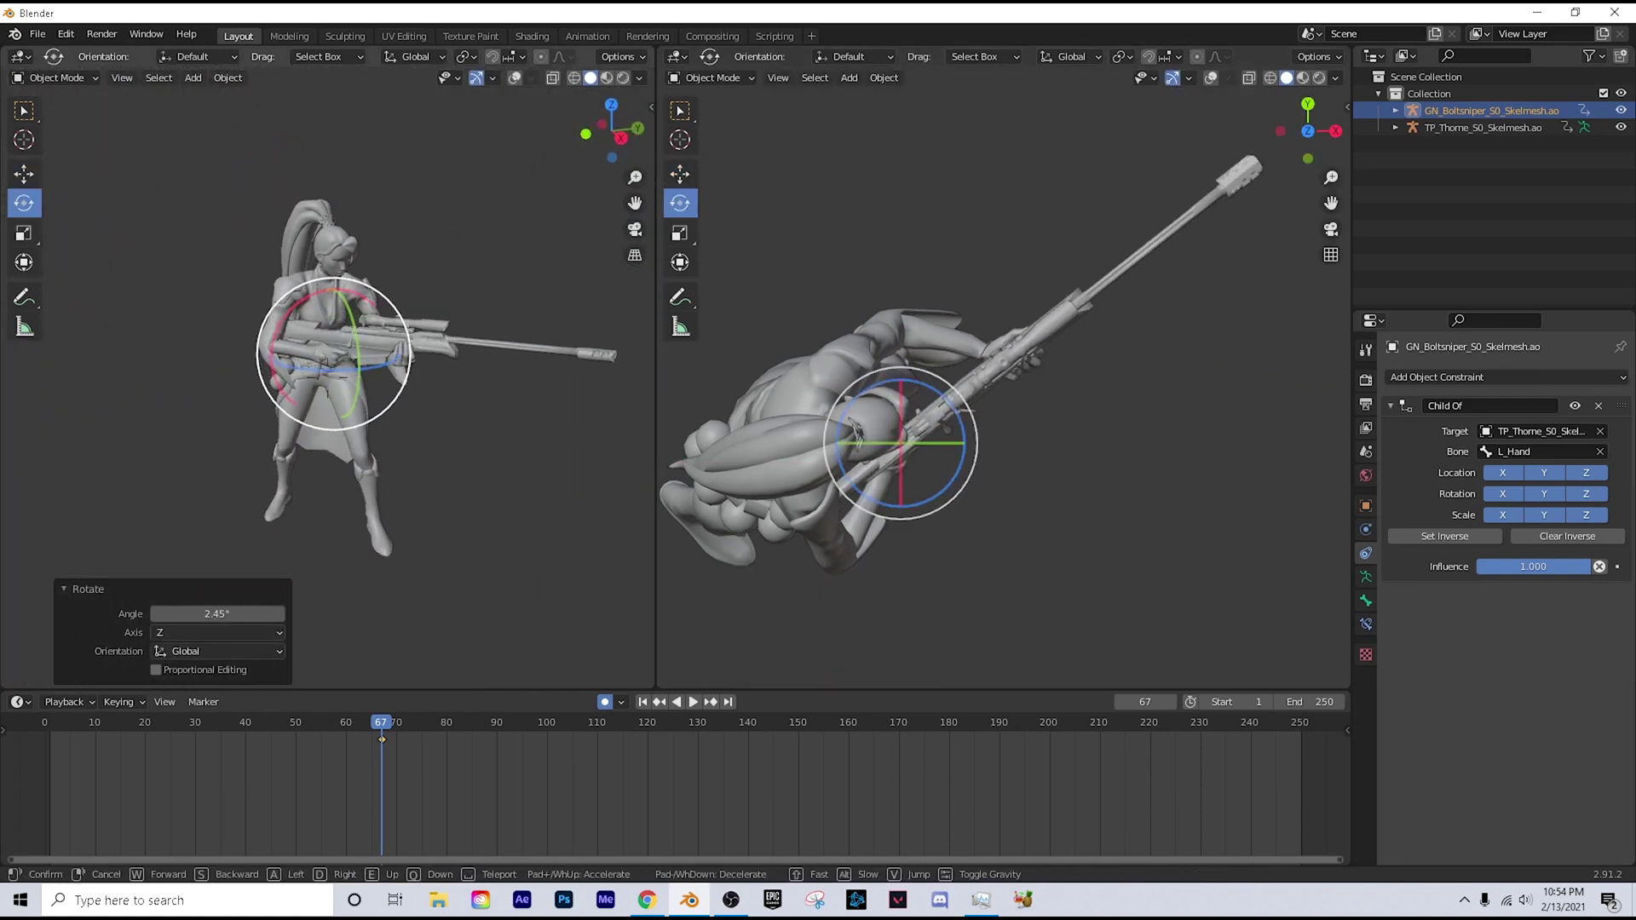
click(327, 378)
drag(656, 178, 860, 136)
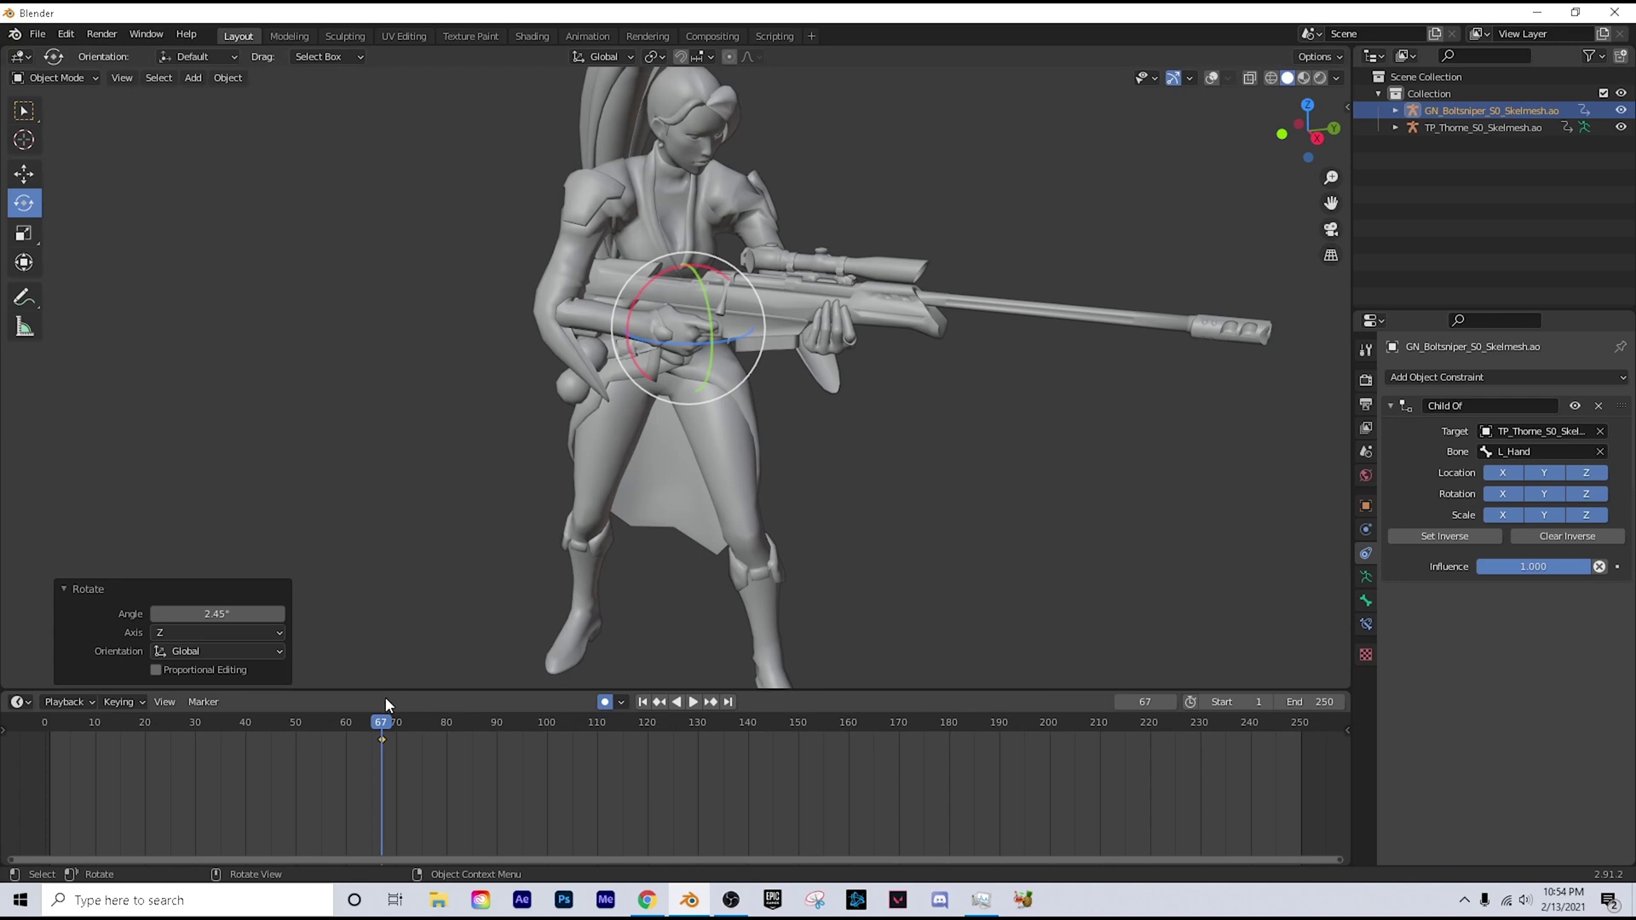
Step: Turn off auto keying and delete the sniper's keyframe at frame 67
click(401, 753)
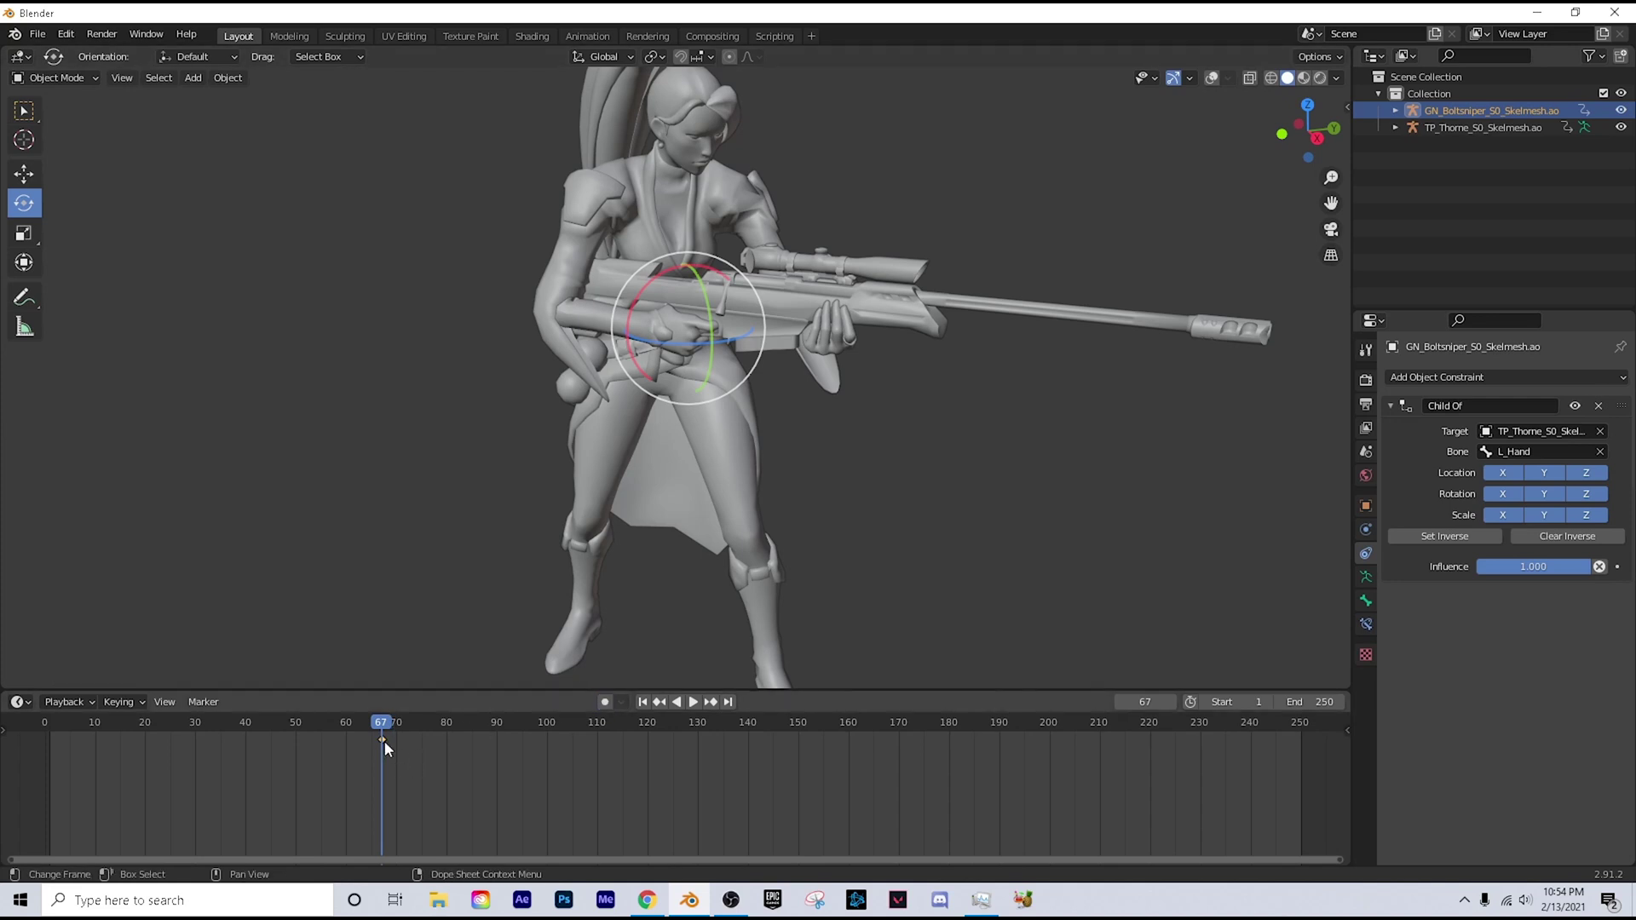
key(x)
click(384, 742)
Step: Play the animation from the start and scrub through it to check how the sniper follows Sage's hand
drag(366, 728, 17, 721)
key(space)
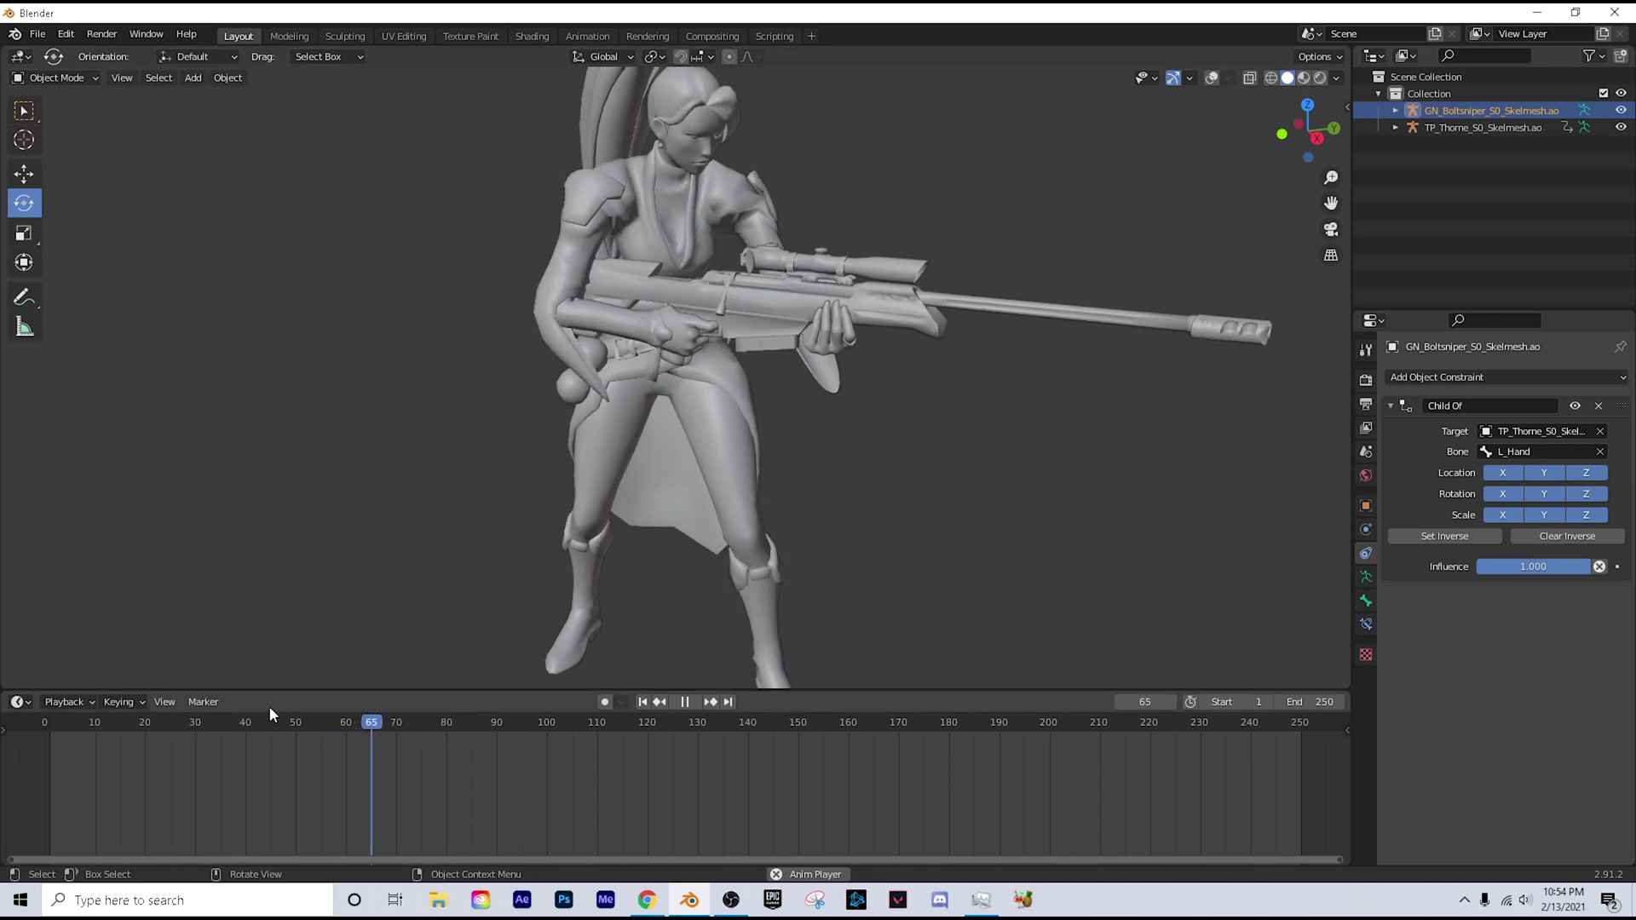
drag(232, 723, 96, 722)
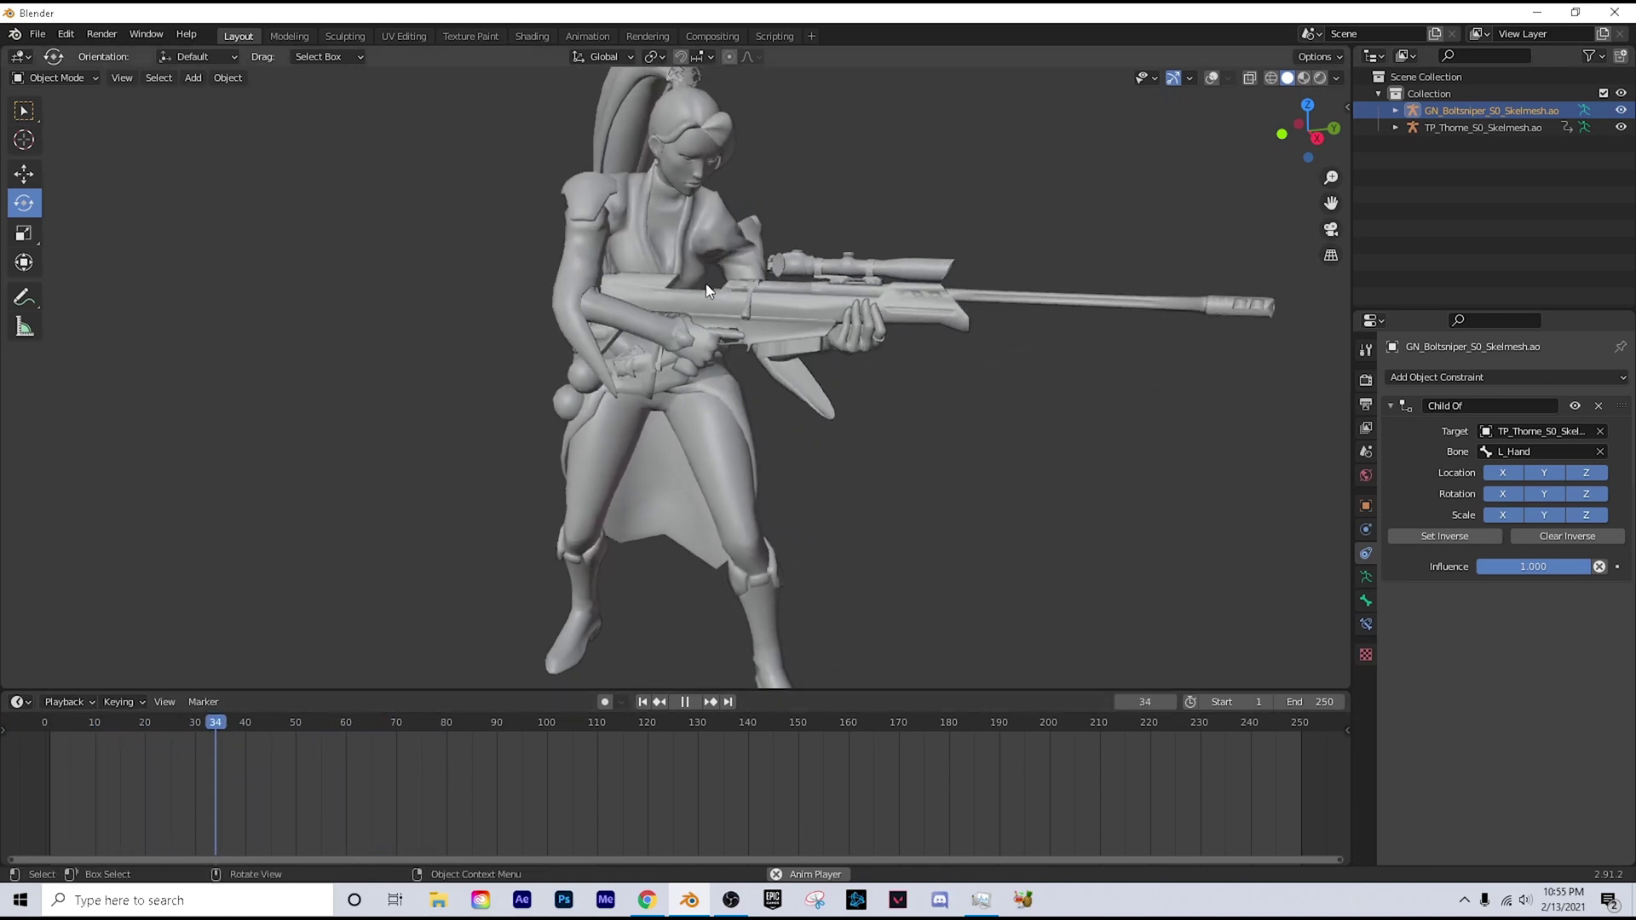
key(space)
Step: Show the viewport overlays again and inspect both hands' grip on the sniper up close
click(1212, 77)
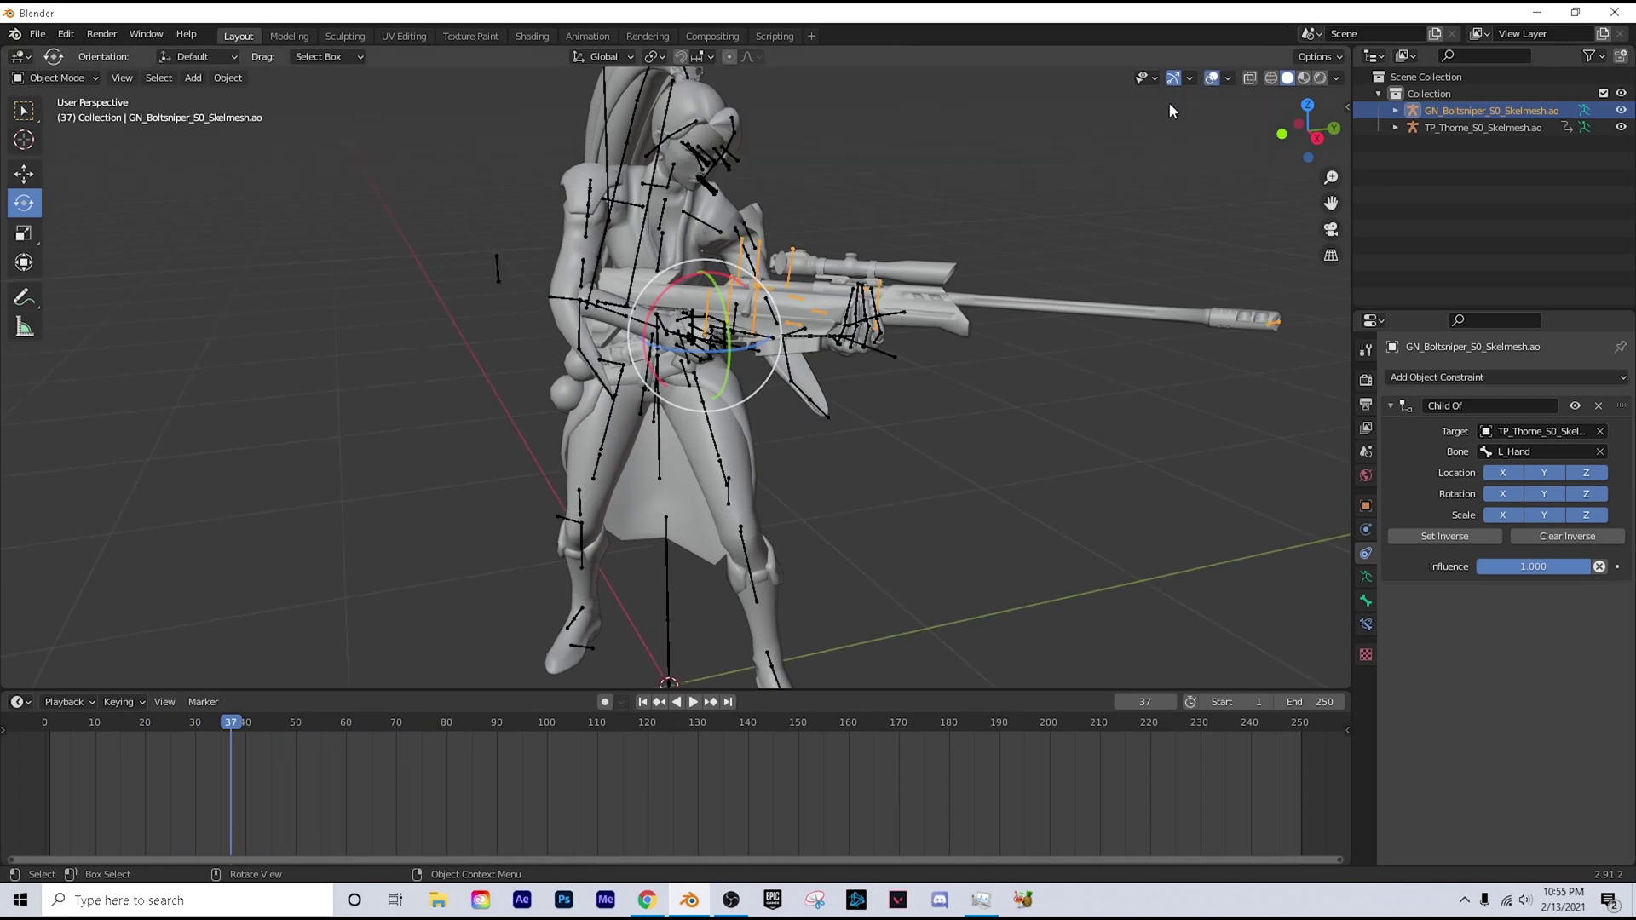
key(shift+grave)
key(w)
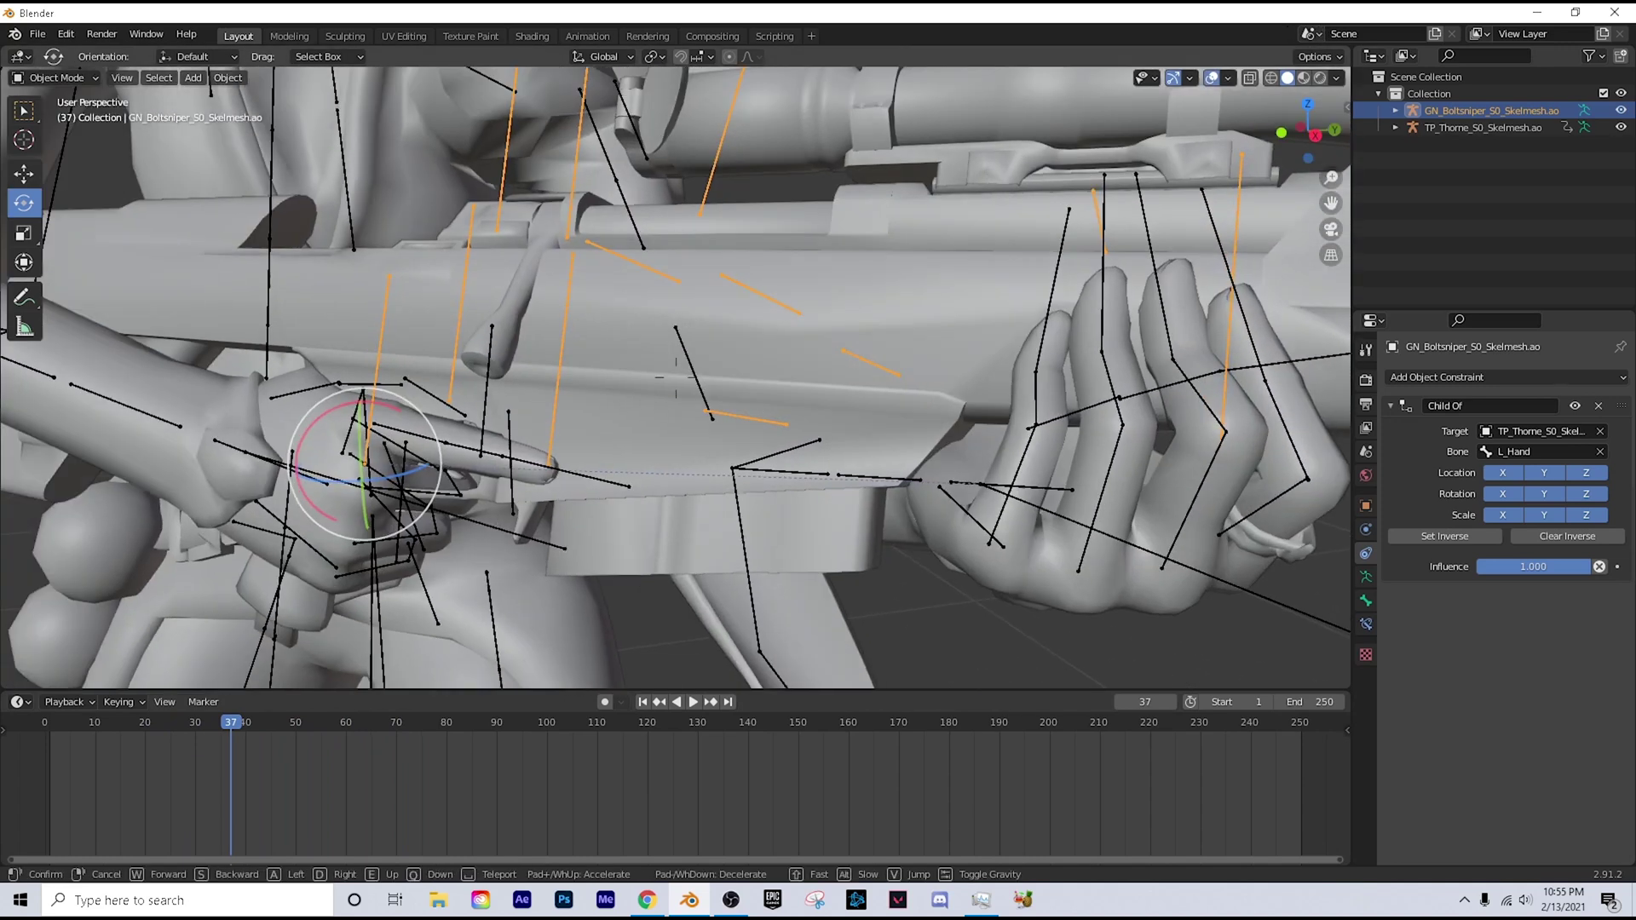
key(s)
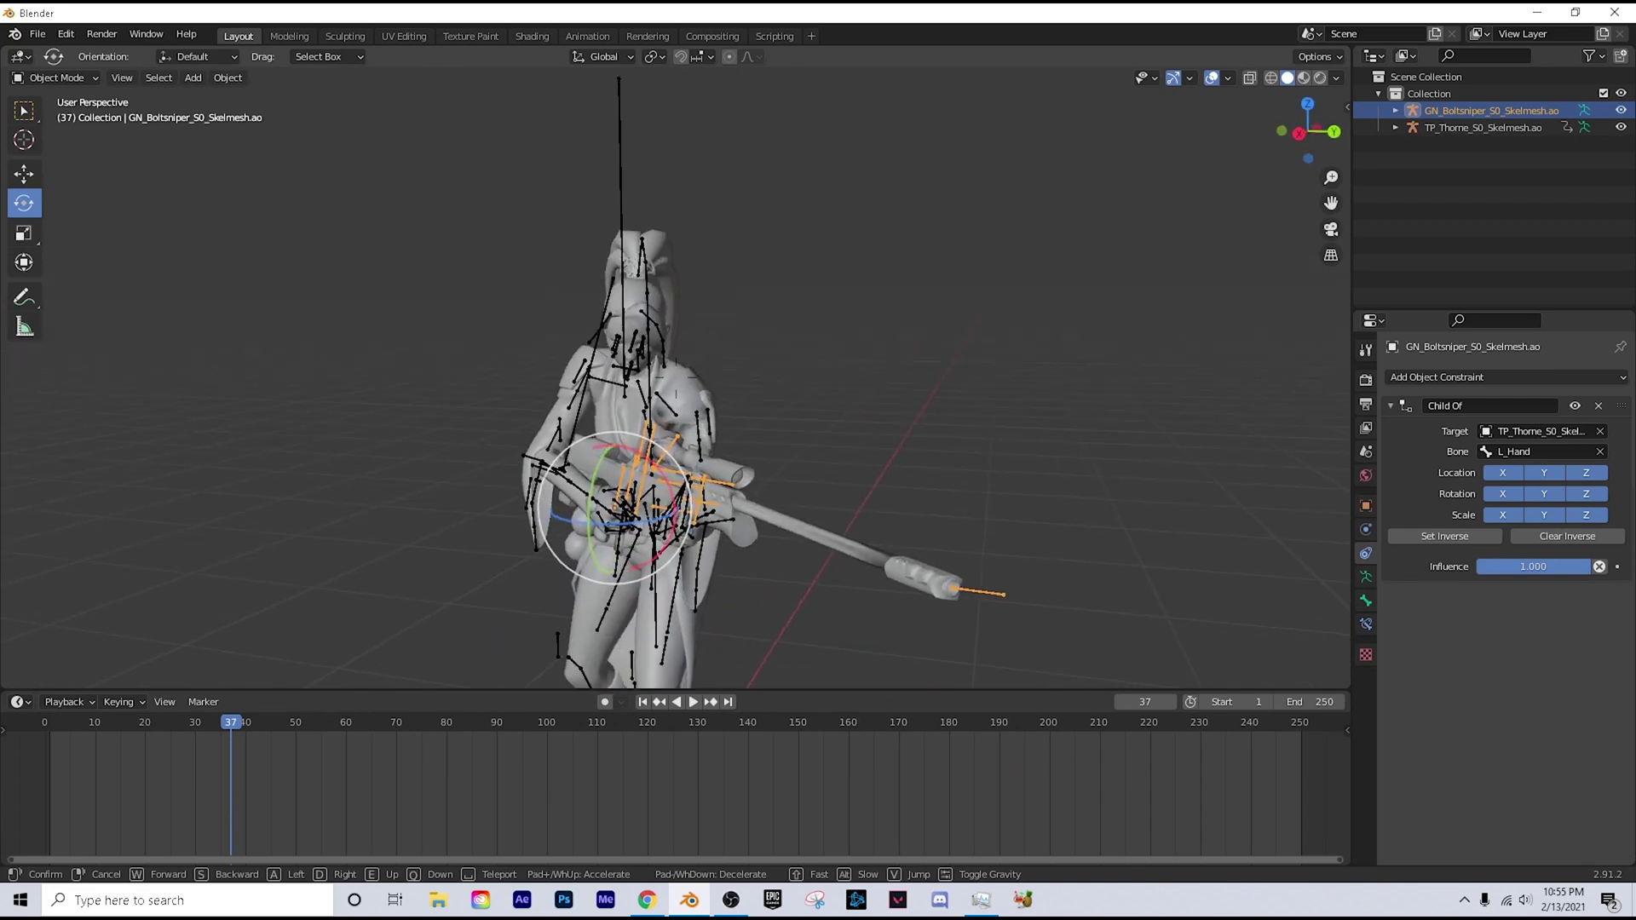
click(677, 384)
key(ctrl+s)
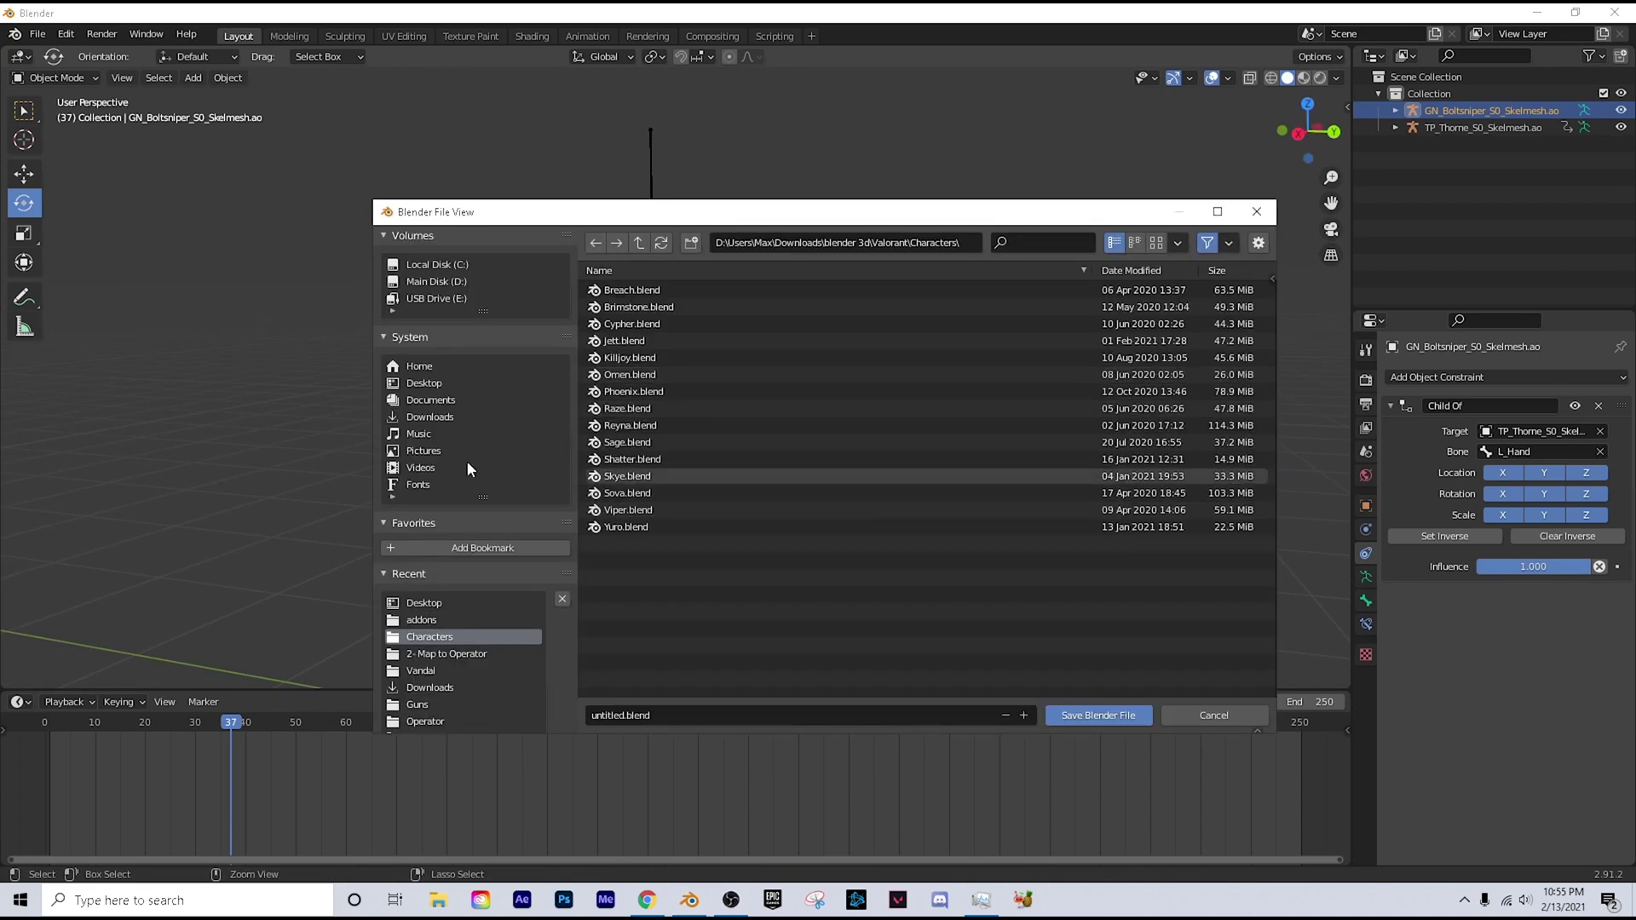
click(1210, 716)
click(822, 442)
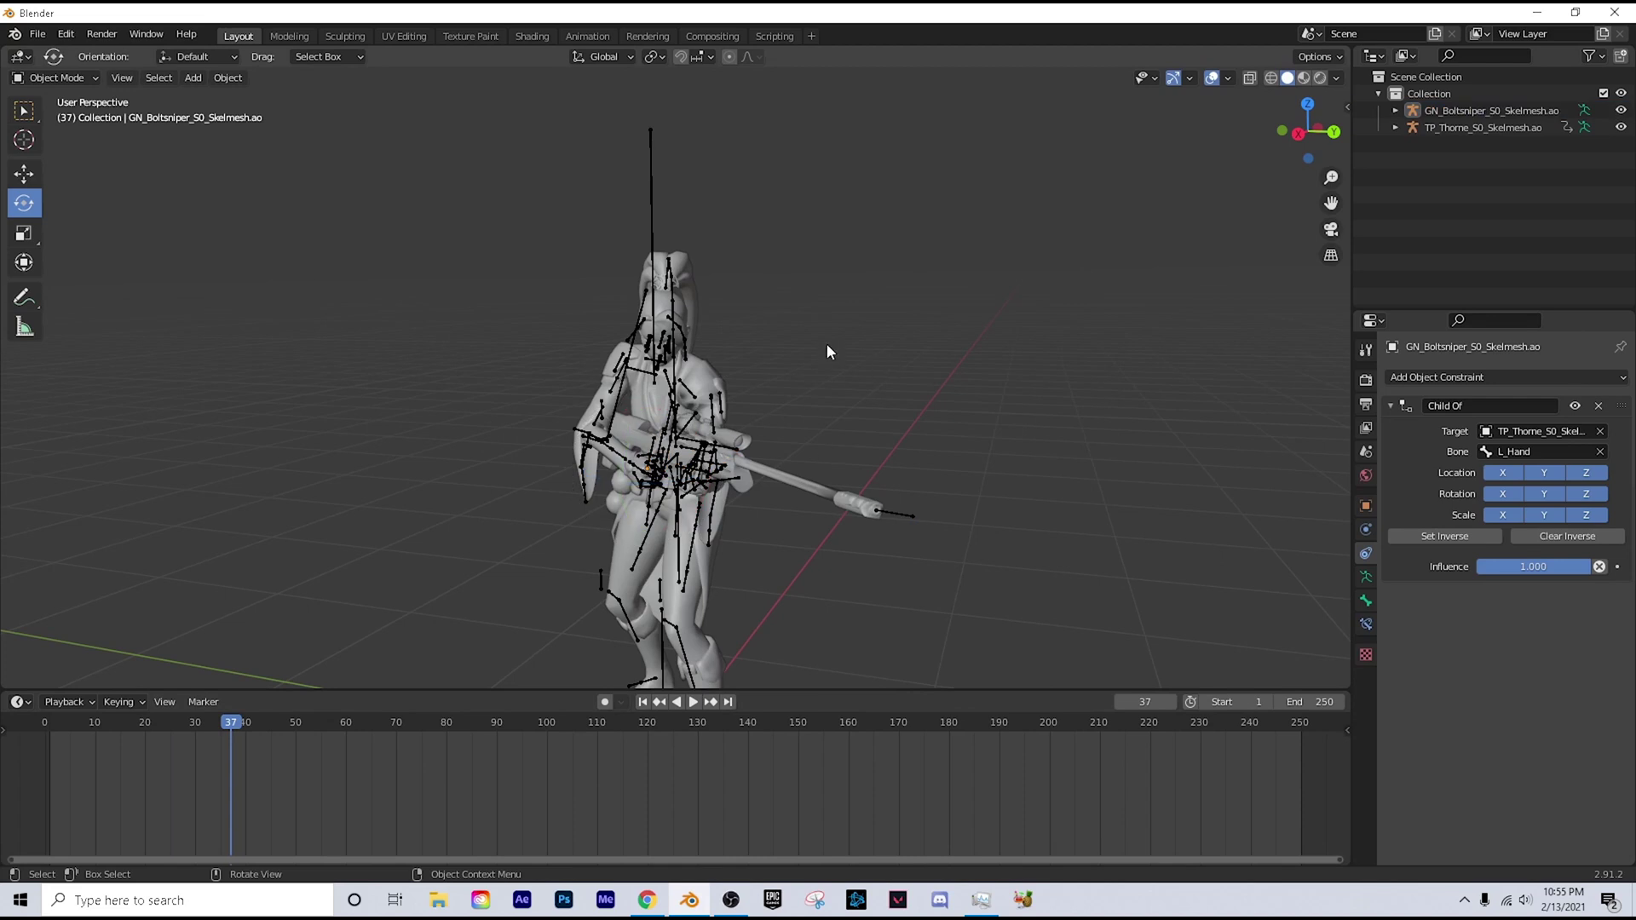